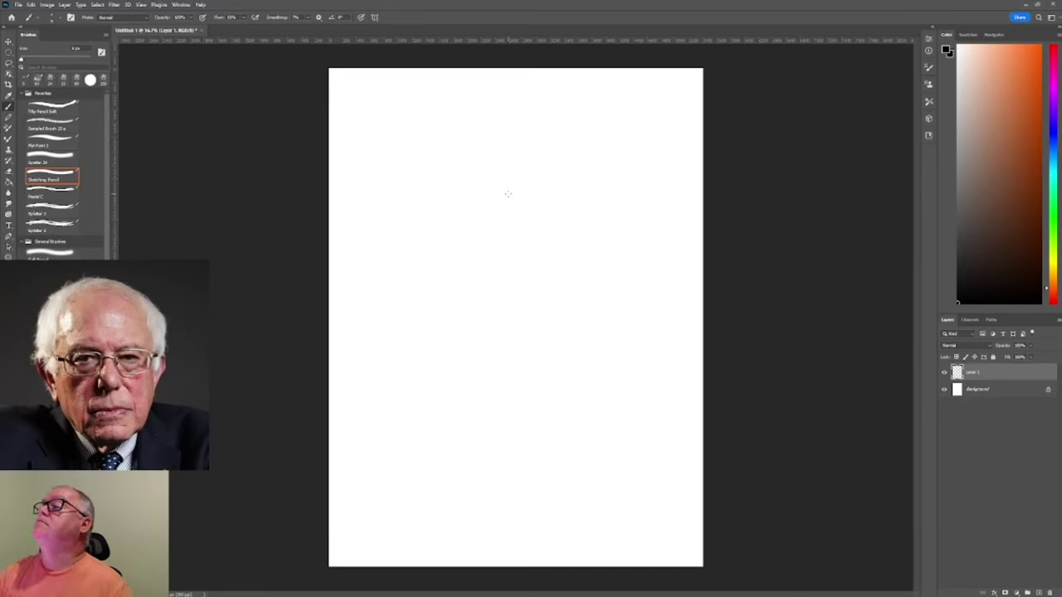
Sketch a Layer 1 guide: head oval, nose, brow line, mouth line and both ears.
mouse_move(562, 149)
left_mouse_down()
mouse_move(645, 360)
mouse_move(541, 150)
left_mouse_up()
left_click_drag(532, 272, 546, 264)
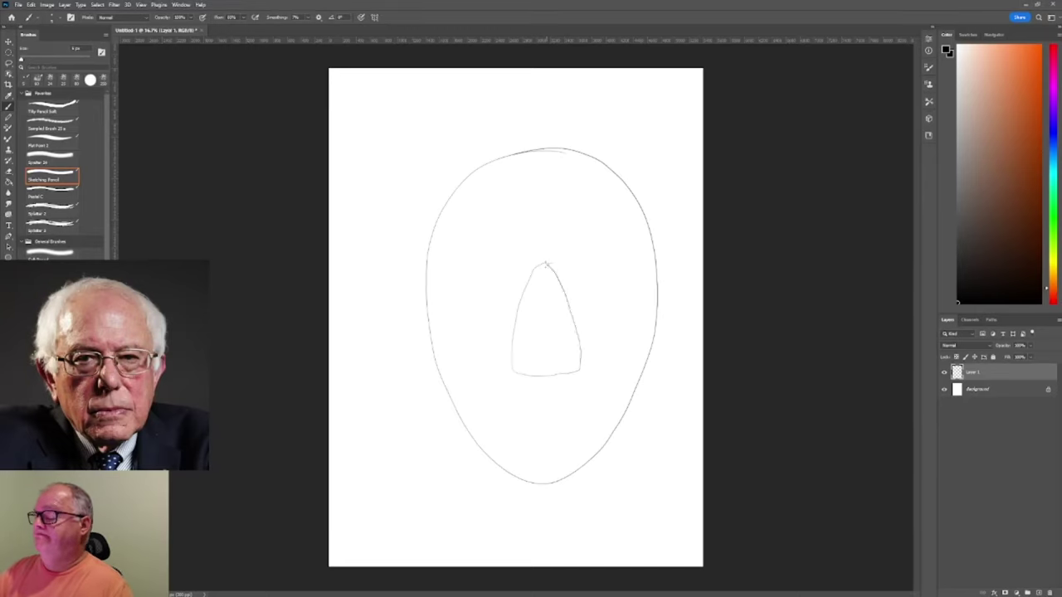
left_click_drag(515, 334, 540, 264)
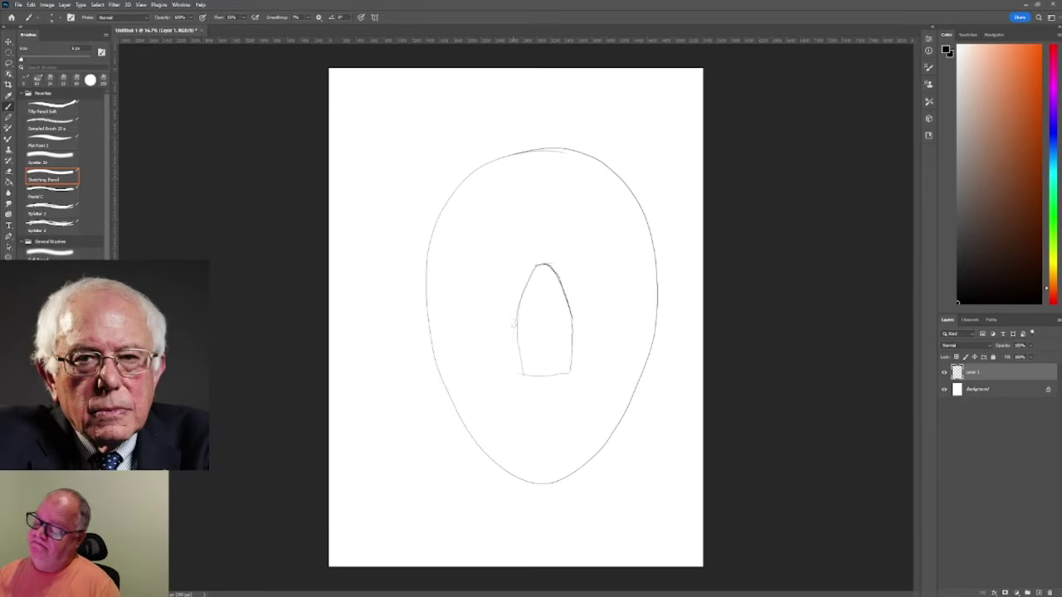
left_click_drag(486, 289, 614, 290)
mouse_move(502, 415)
left_mouse_down()
mouse_move(610, 405)
mouse_move(657, 274)
left_mouse_up()
mouse_move(445, 395)
left_mouse_down()
mouse_move(402, 337)
mouse_move(425, 270)
left_mouse_up()
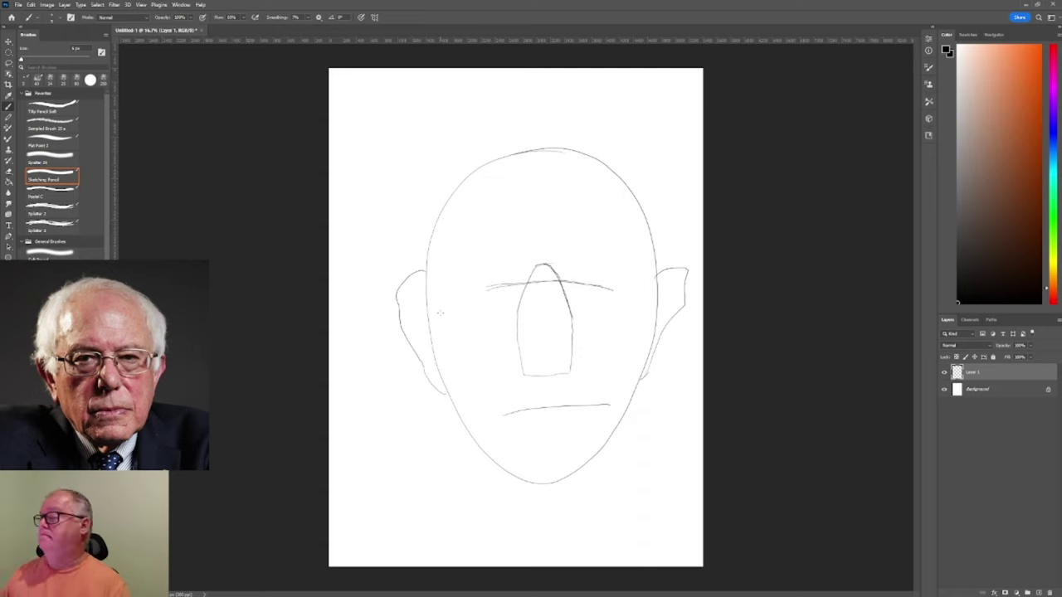
Fade the guide, add Layer 2, and draw the nose tip, right eyebrow and left eye.
key("ctrl+shift+alt+n")
left_click_drag(1030, 345, 1016, 365)
left_click(1016, 371)
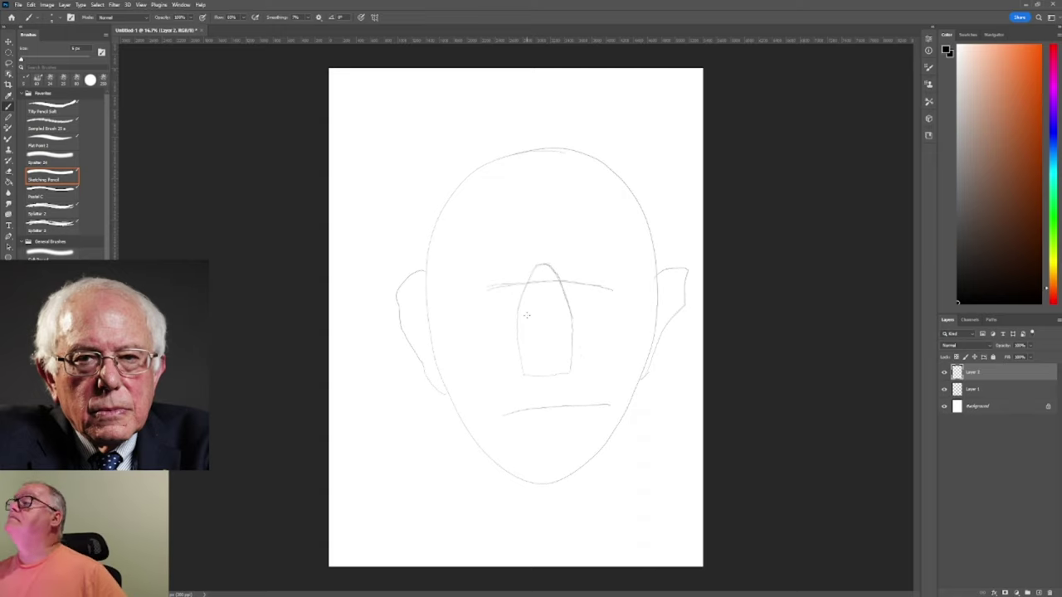
mouse_move(527, 343)
left_mouse_down()
mouse_move(549, 379)
mouse_move(524, 340)
mouse_move(575, 379)
mouse_move(515, 369)
mouse_move(523, 347)
left_mouse_up()
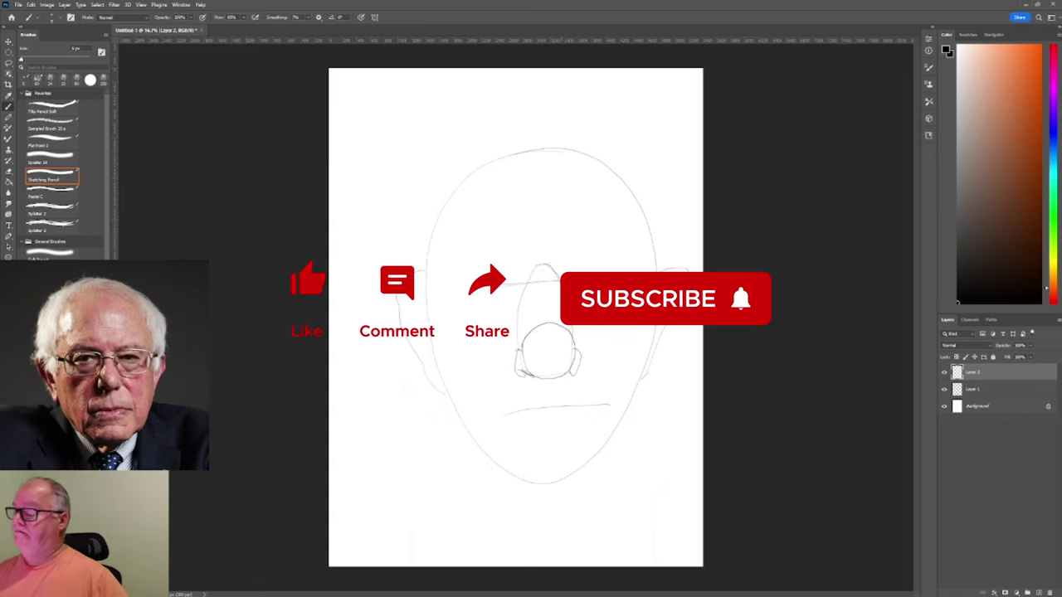
mouse_move(572, 272)
left_mouse_down()
mouse_move(595, 271)
mouse_move(611, 295)
left_mouse_up()
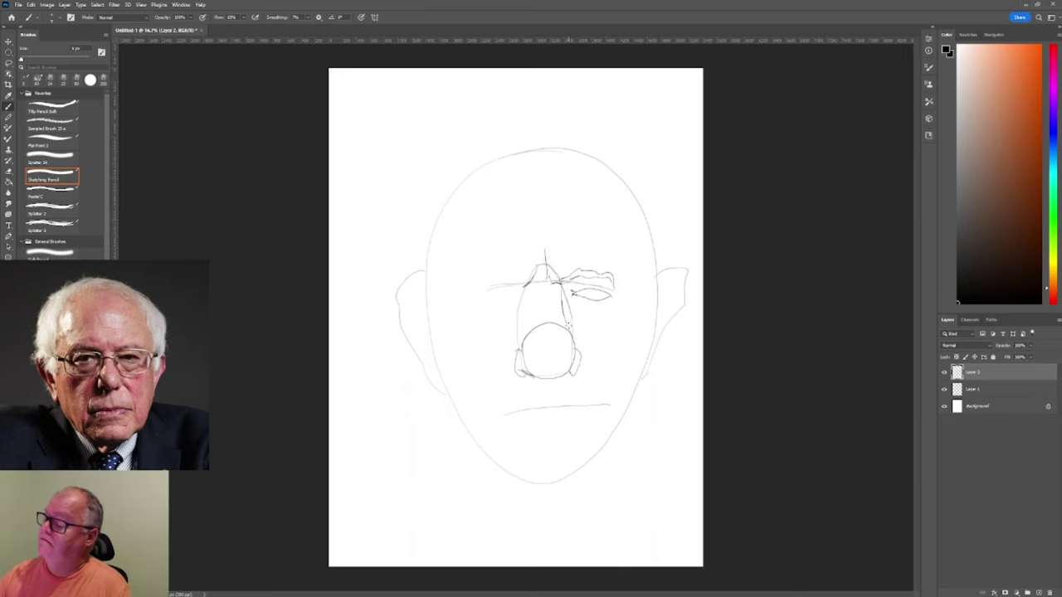
mouse_move(474, 305)
left_mouse_down()
mouse_move(515, 298)
mouse_move(516, 287)
left_mouse_up()
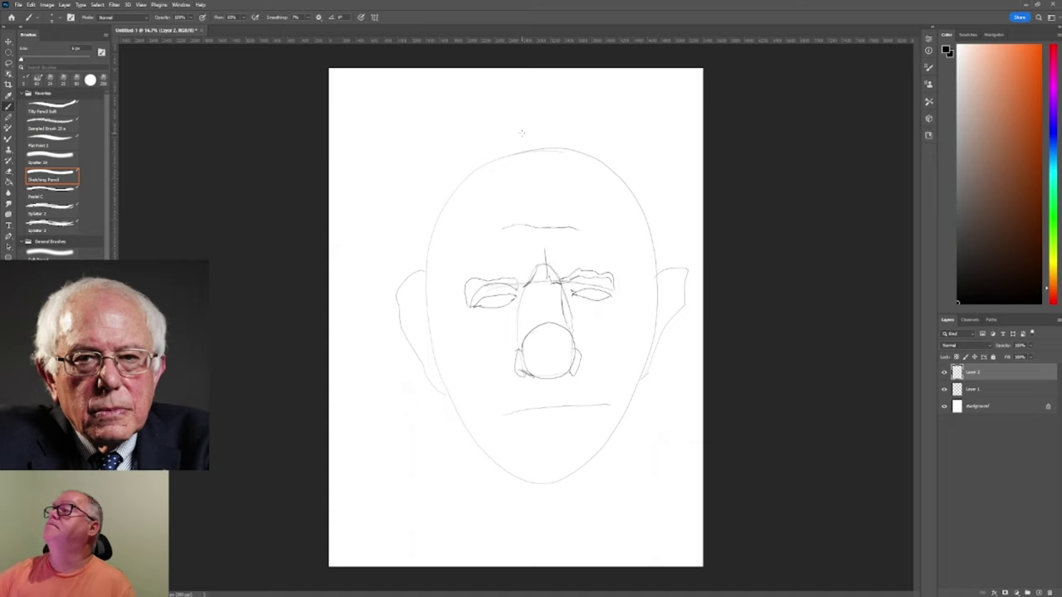
Draw the hair outline over the top and down both sides of the head.
left_click_drag(501, 129, 580, 123)
key("ctrl+z")
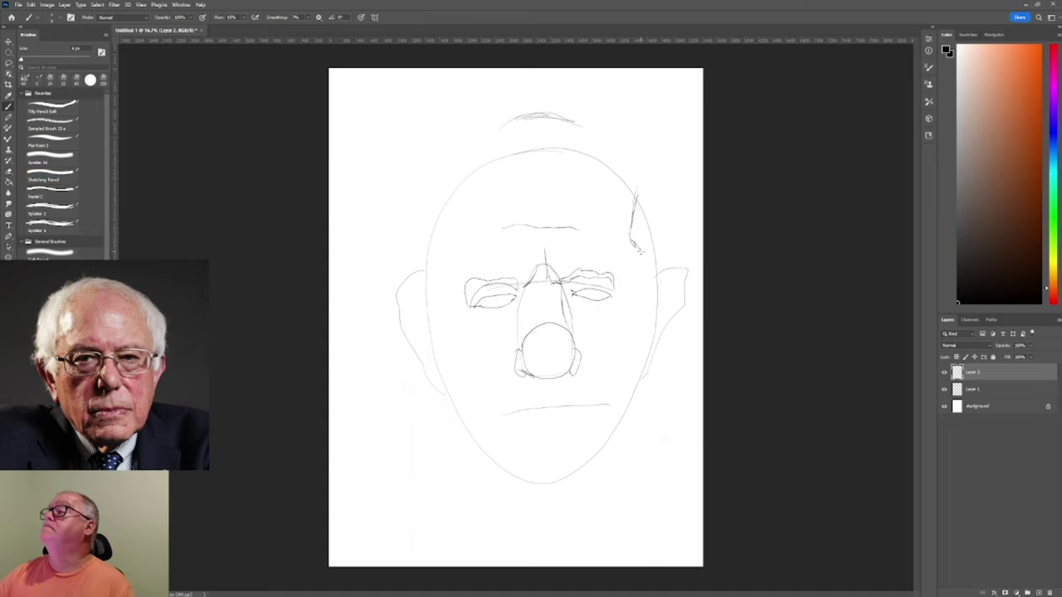
mouse_move(631, 233)
left_mouse_down()
mouse_move(646, 282)
mouse_move(657, 172)
left_mouse_up()
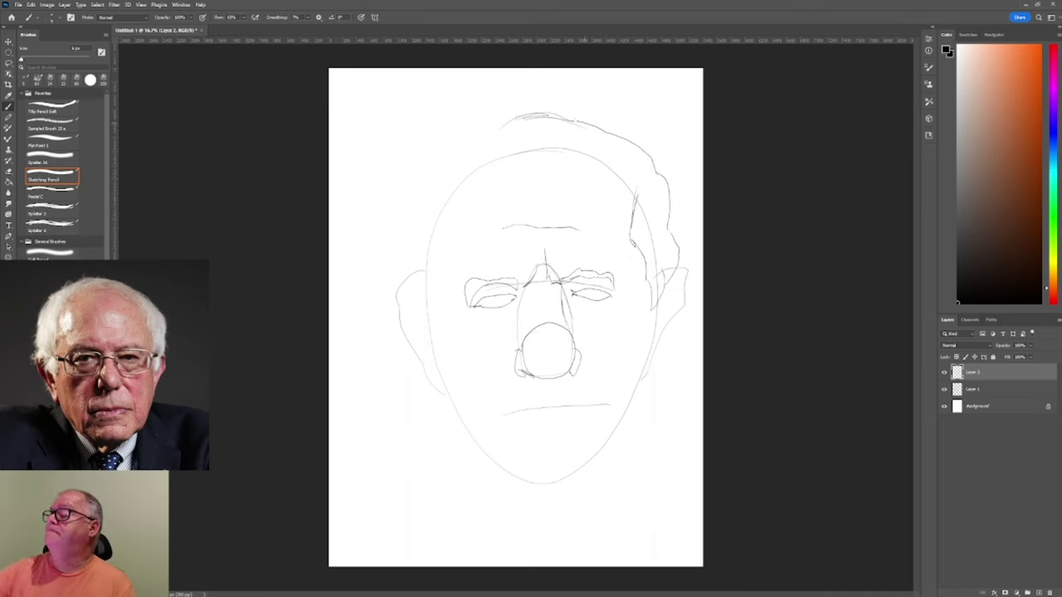
left_click_drag(575, 143, 634, 200)
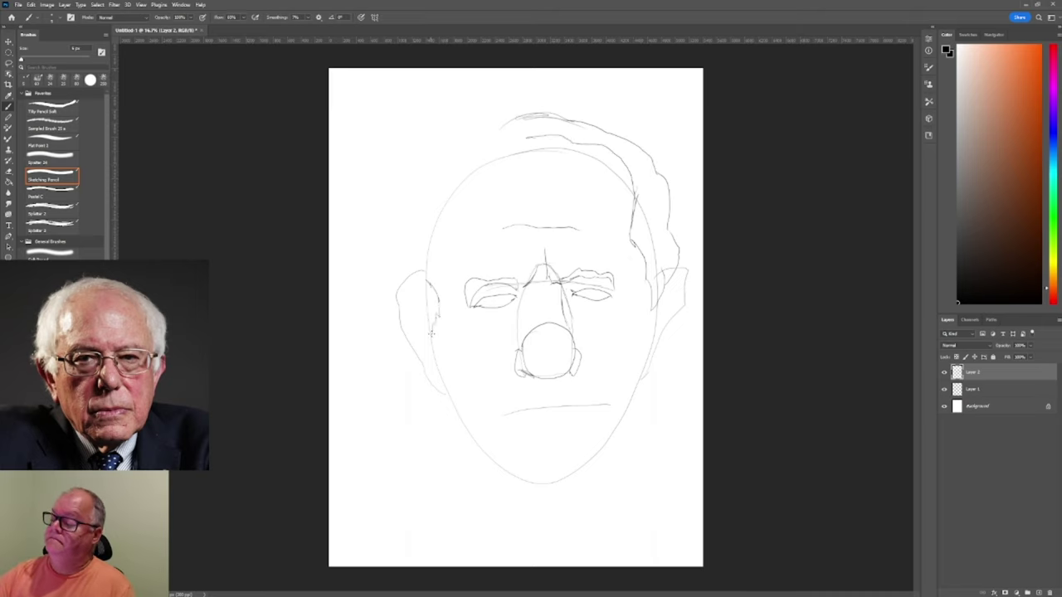
mouse_move(383, 275)
left_mouse_down()
mouse_move(408, 184)
mouse_move(535, 129)
mouse_move(461, 147)
mouse_move(573, 128)
left_mouse_up()
Draw the mouth, lower lip, chin and both jawlines, then hide the Layer 1 guide.
mouse_move(547, 378)
left_mouse_down()
mouse_move(549, 403)
mouse_move(509, 421)
mouse_move(604, 413)
left_mouse_up()
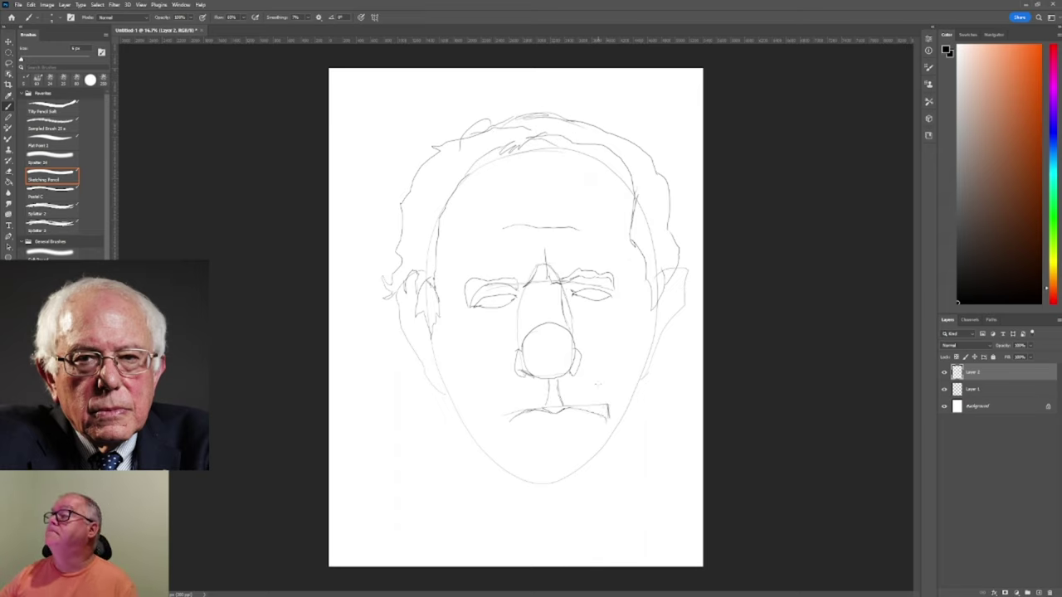
mouse_move(501, 408)
left_mouse_down()
mouse_move(499, 422)
mouse_move(541, 427)
mouse_move(586, 415)
left_mouse_up()
left_click_drag(508, 419, 582, 444)
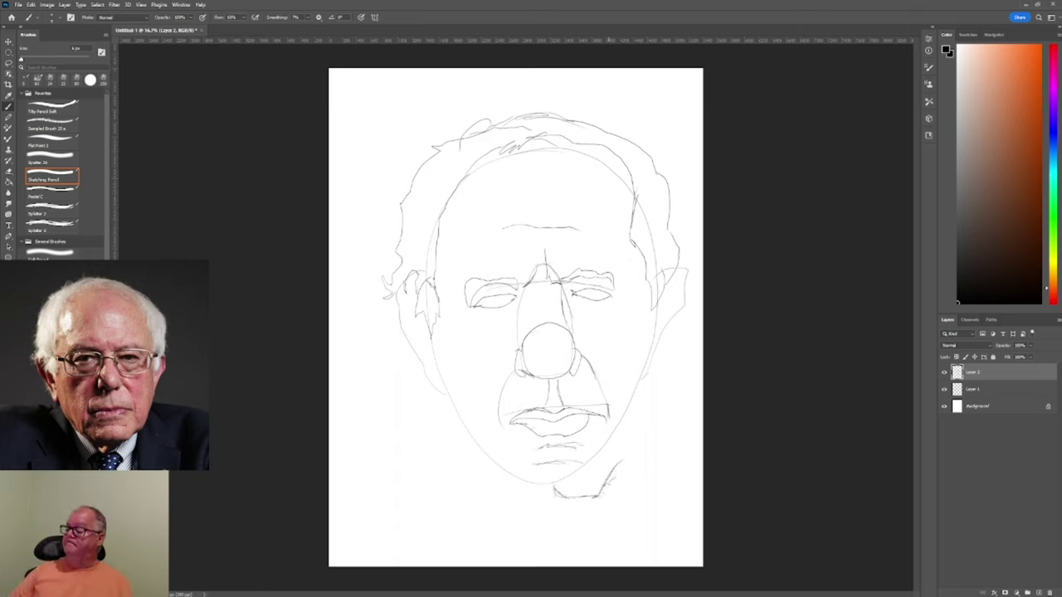
left_click_drag(640, 348, 635, 453)
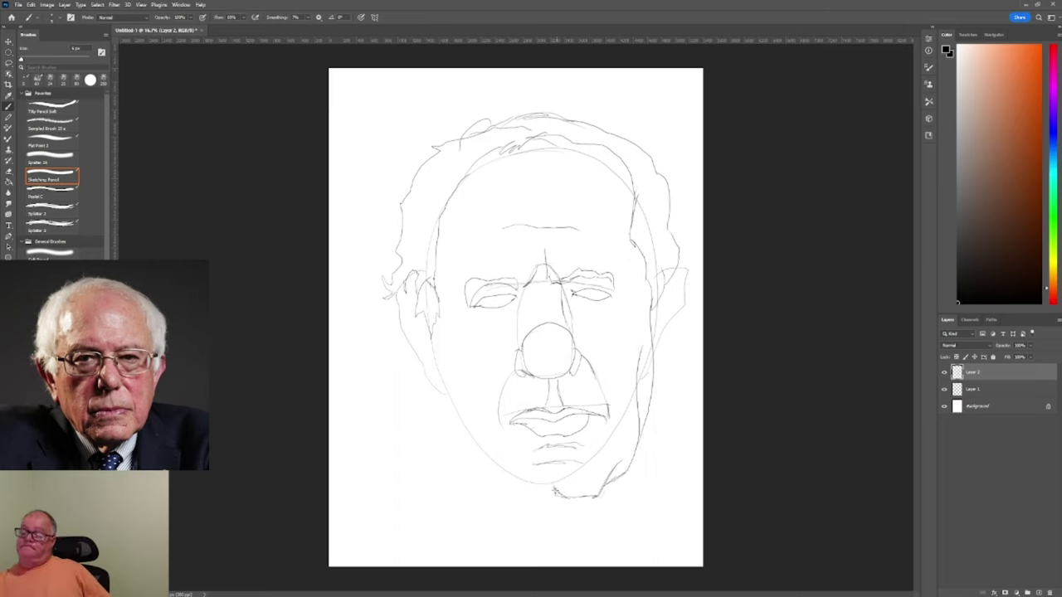
mouse_move(559, 496)
left_mouse_down()
mouse_move(531, 499)
mouse_move(498, 470)
mouse_move(496, 442)
left_mouse_up()
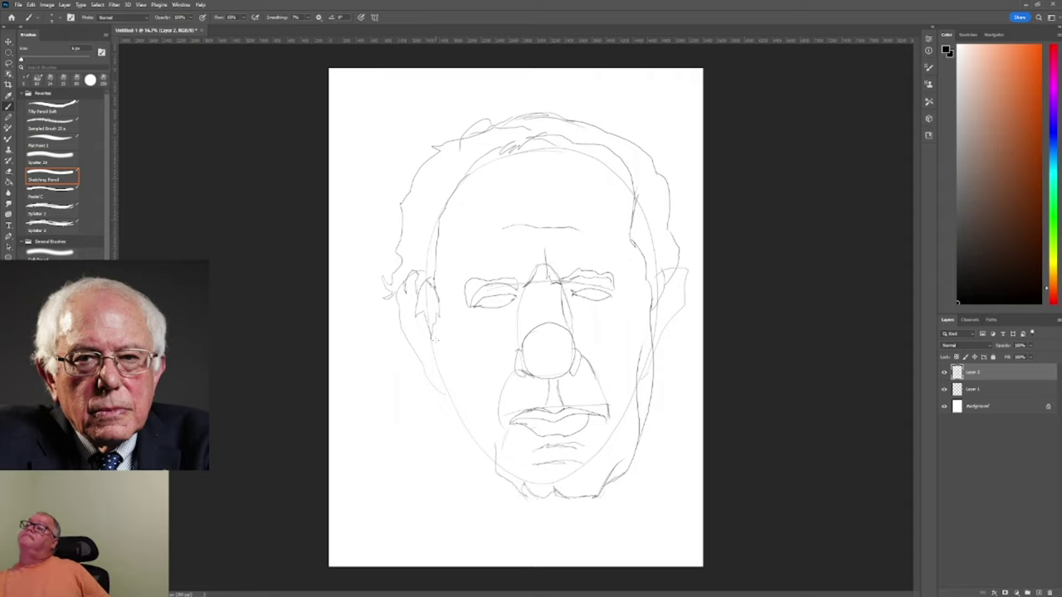
mouse_move(433, 335)
left_mouse_down()
mouse_move(466, 443)
mouse_move(495, 469)
left_mouse_up()
left_click(943, 389)
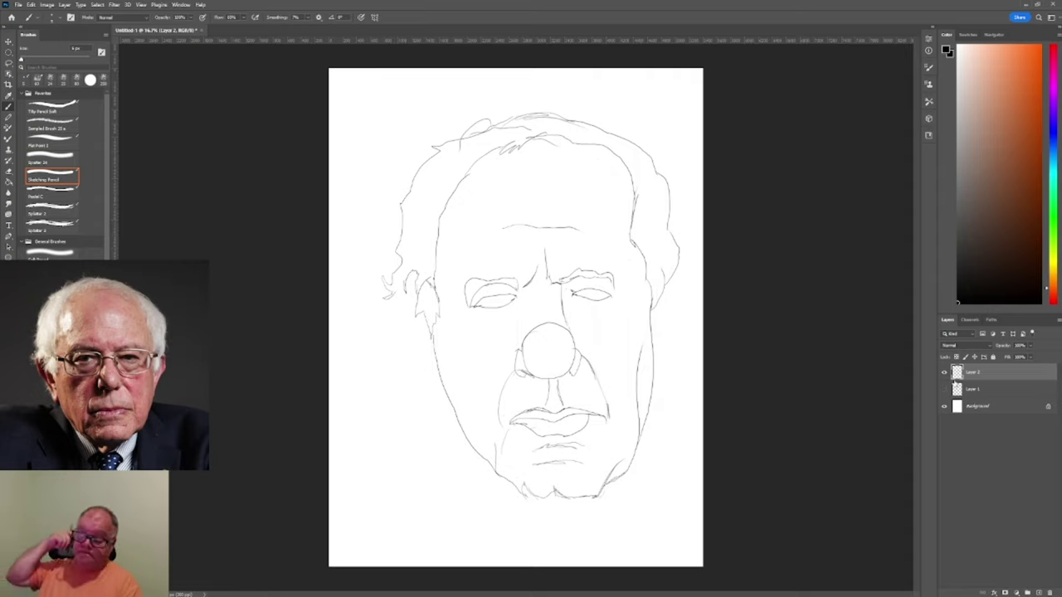
On Layer 3, firm up the right jaw, chin bottom, mouth corner, left cheek and left jaw.
left_click(1039, 592)
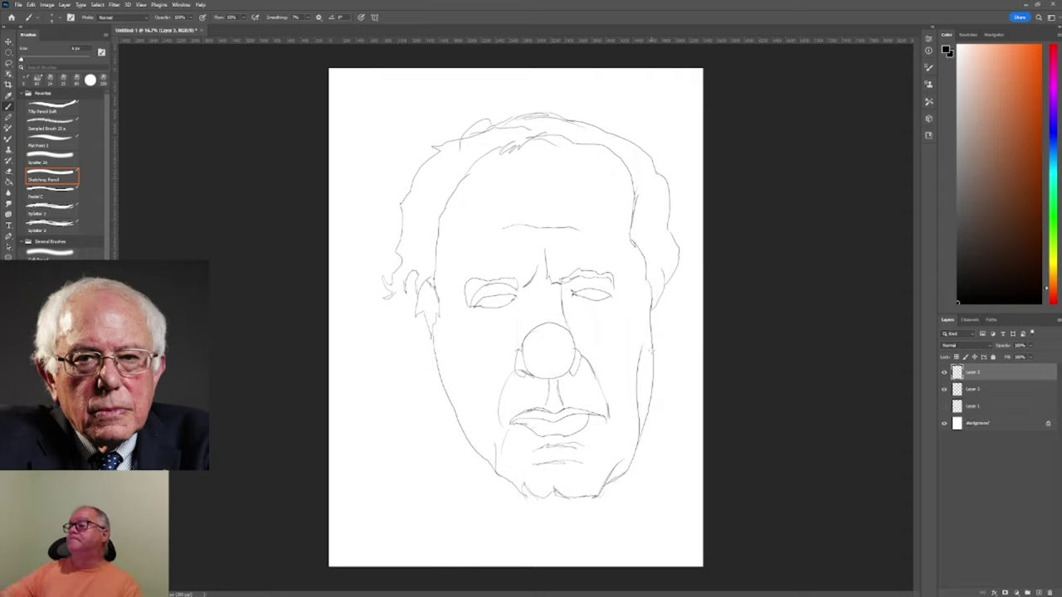
mouse_move(643, 392)
left_mouse_down()
mouse_move(635, 451)
mouse_move(602, 497)
left_mouse_up()
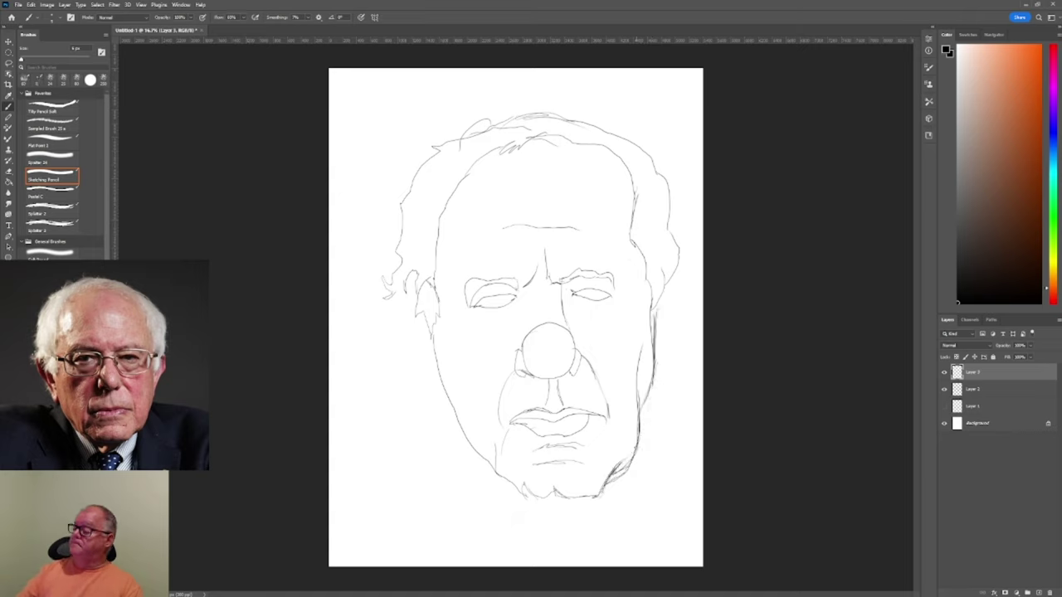
mouse_move(593, 491)
left_mouse_down()
mouse_move(554, 498)
mouse_move(521, 484)
left_mouse_up()
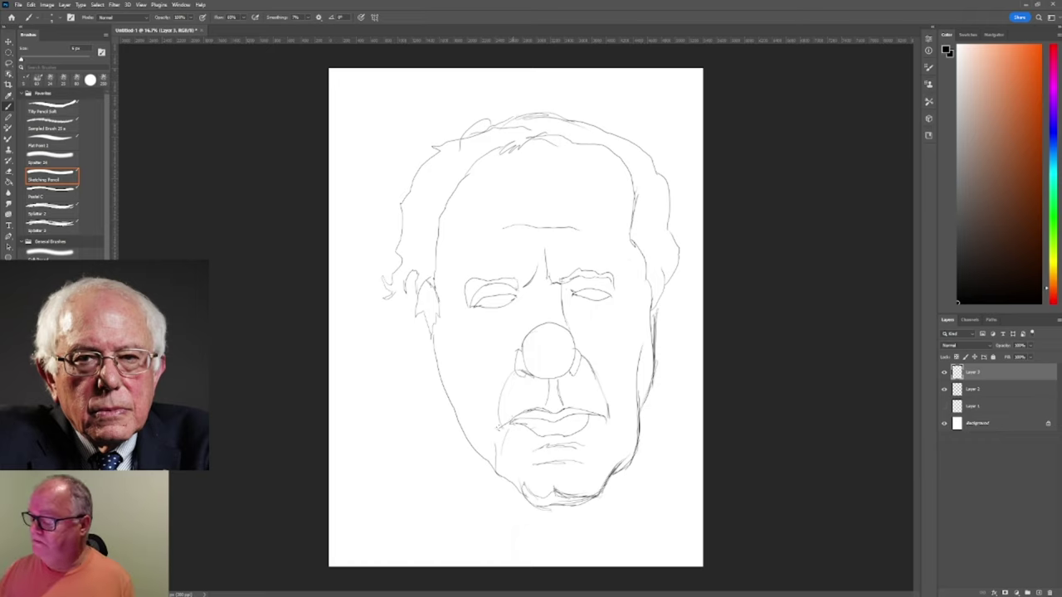
left_click_drag(517, 416, 495, 430)
left_click_drag(501, 383, 496, 429)
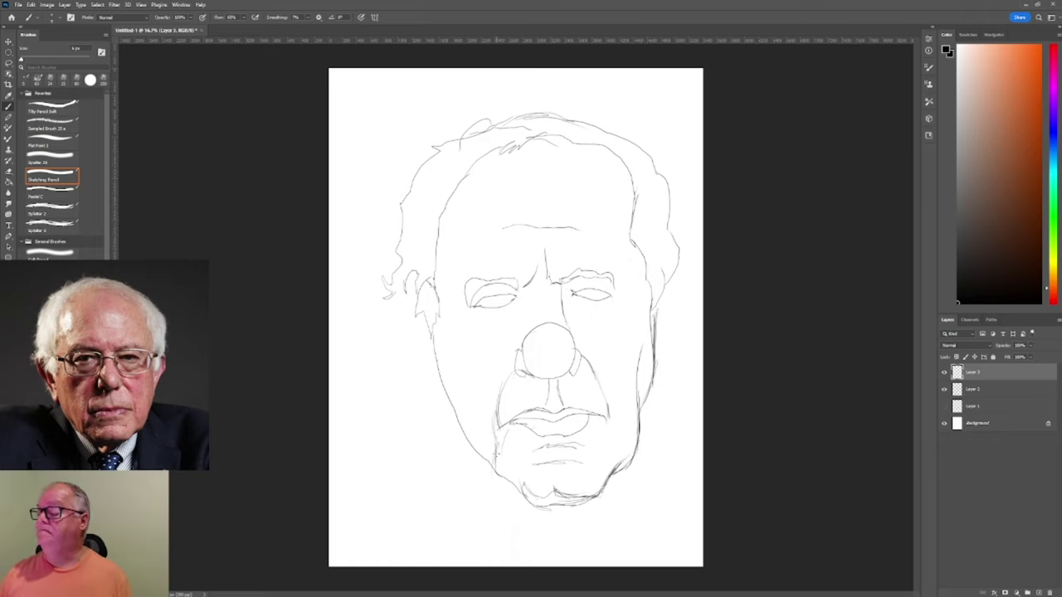
left_click_drag(493, 323, 467, 358)
mouse_move(435, 326)
left_mouse_down()
mouse_move(431, 383)
mouse_move(462, 440)
left_mouse_up()
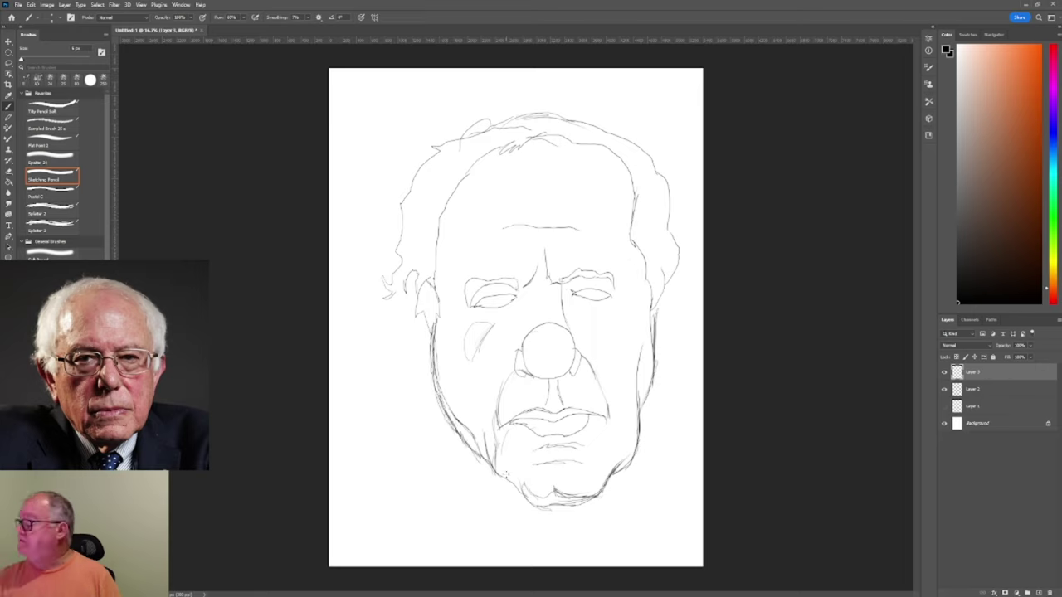
Add a neck stroke below the chin and rework the nose on Layer 2.
key("i")
key("b")
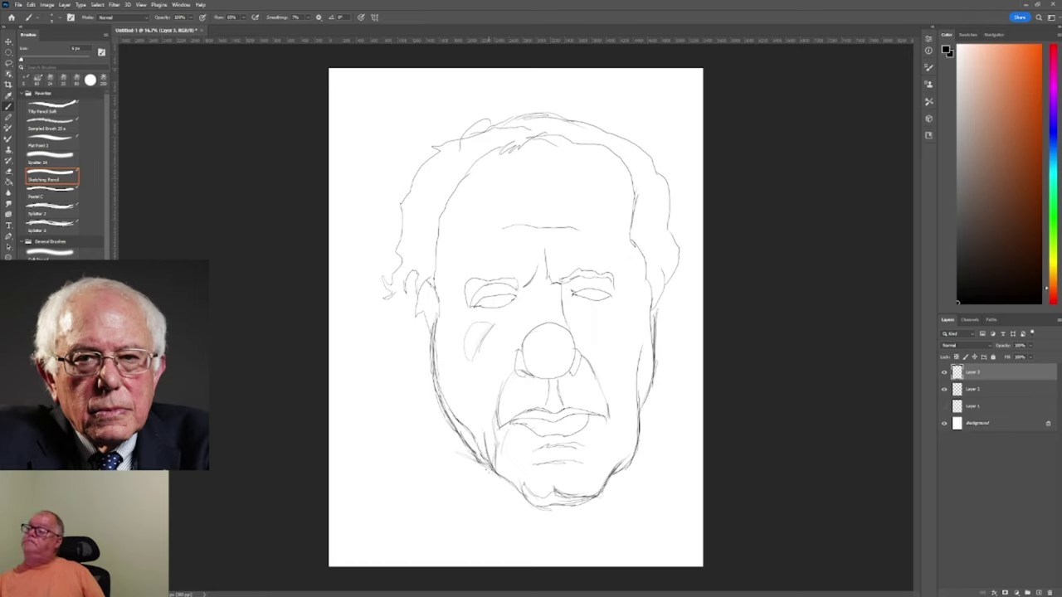
left_click_drag(529, 500, 545, 534)
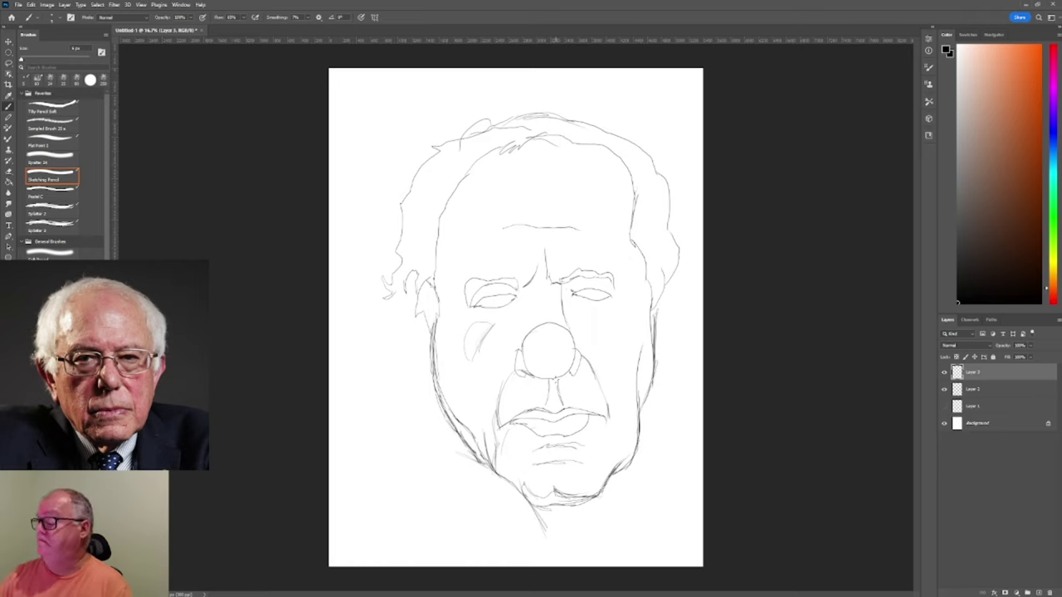
left_click(1002, 388)
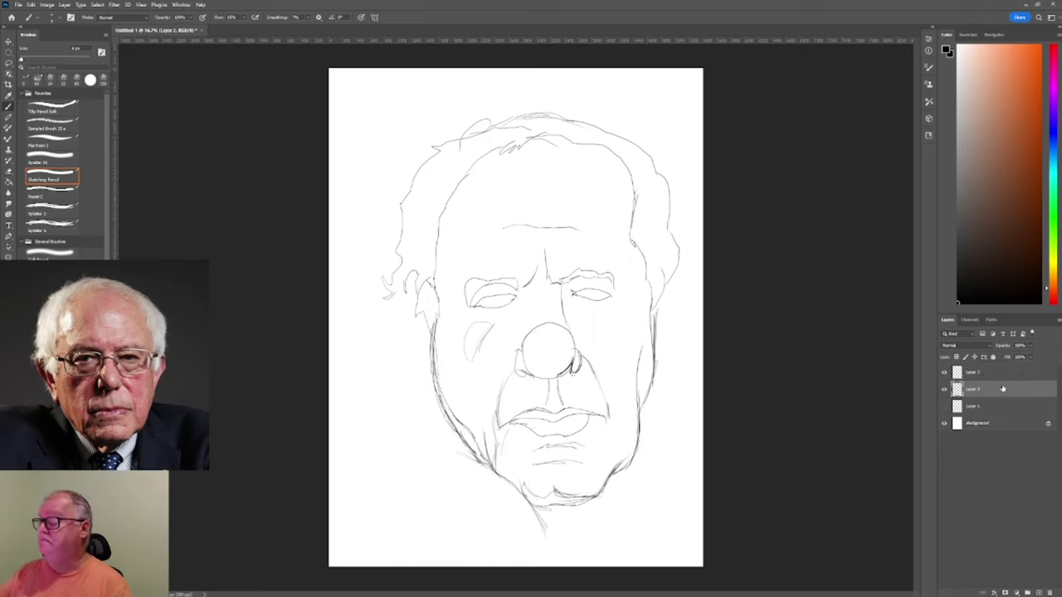
left_click(987, 371)
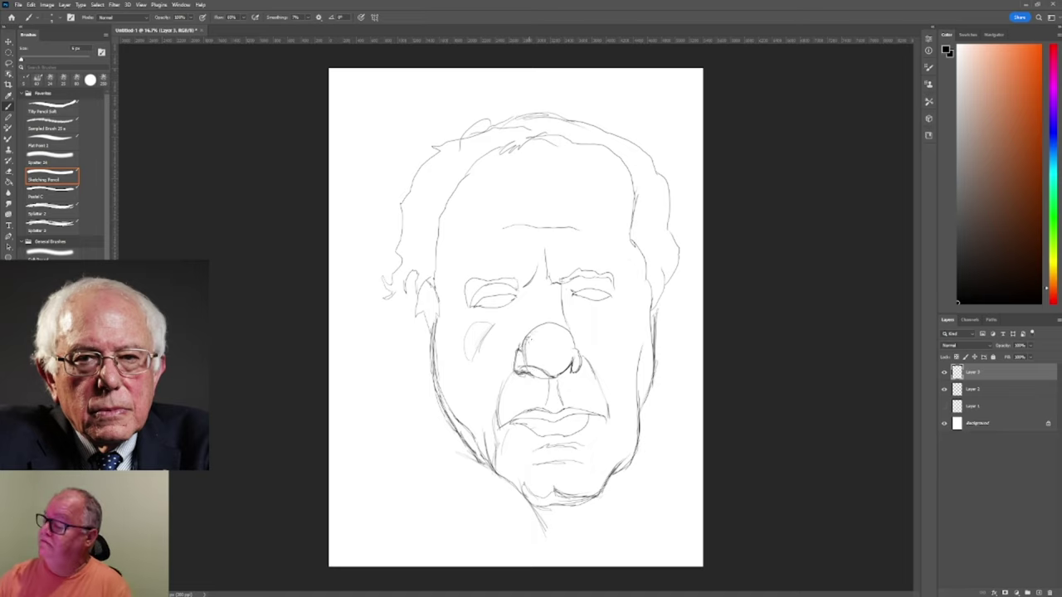
left_click(987, 389)
left_click(963, 375)
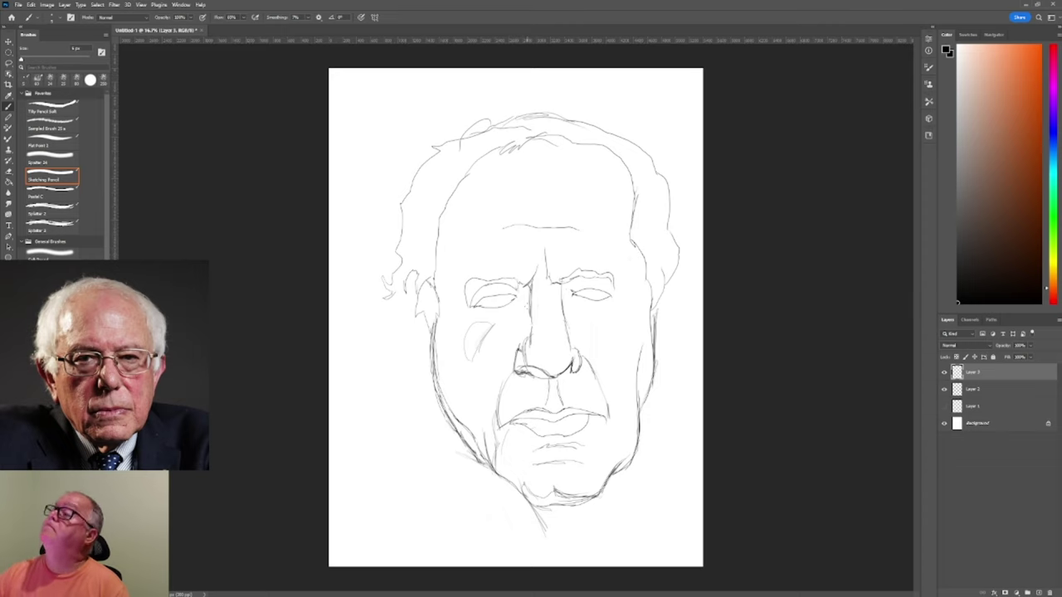
key("ctrl+shift+alt+n")
Draw the glasses bridge, left lens and temple arm, then touch up the right ear edge.
mouse_move(529, 296)
left_mouse_down()
mouse_move(574, 291)
mouse_move(573, 332)
left_mouse_up()
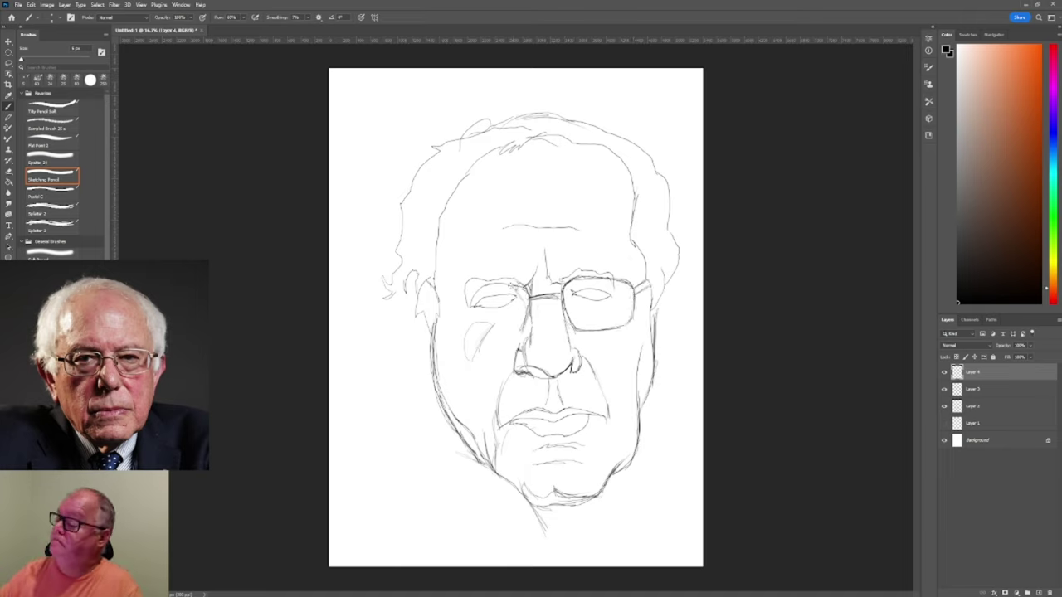
mouse_move(522, 289)
left_mouse_down()
mouse_move(458, 295)
mouse_move(461, 330)
mouse_move(526, 328)
left_mouse_up()
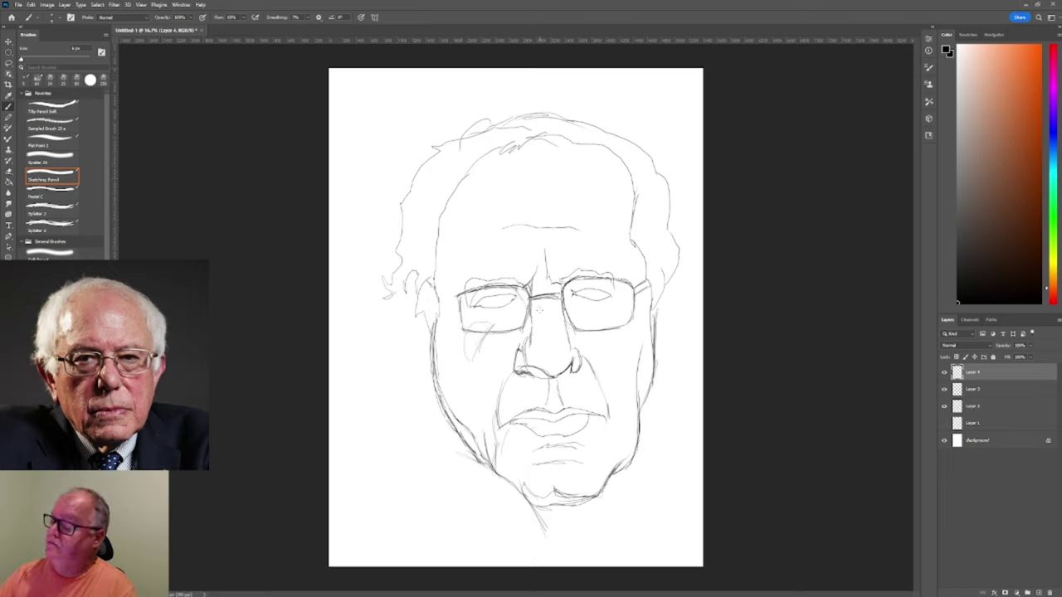
mouse_move(461, 307)
left_mouse_down()
mouse_move(460, 330)
mouse_move(424, 277)
left_mouse_up()
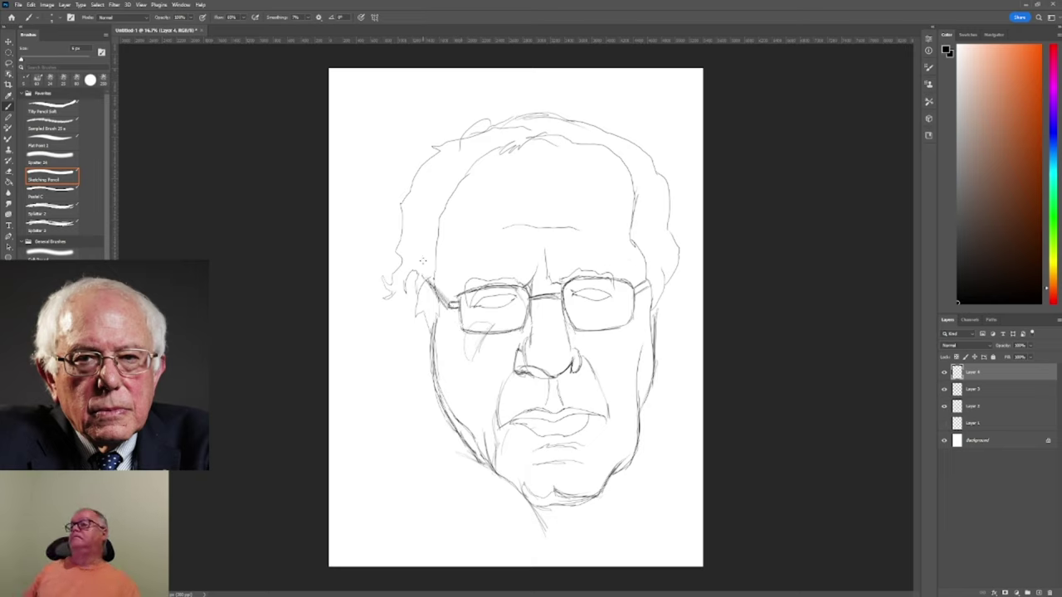
left_click(974, 389)
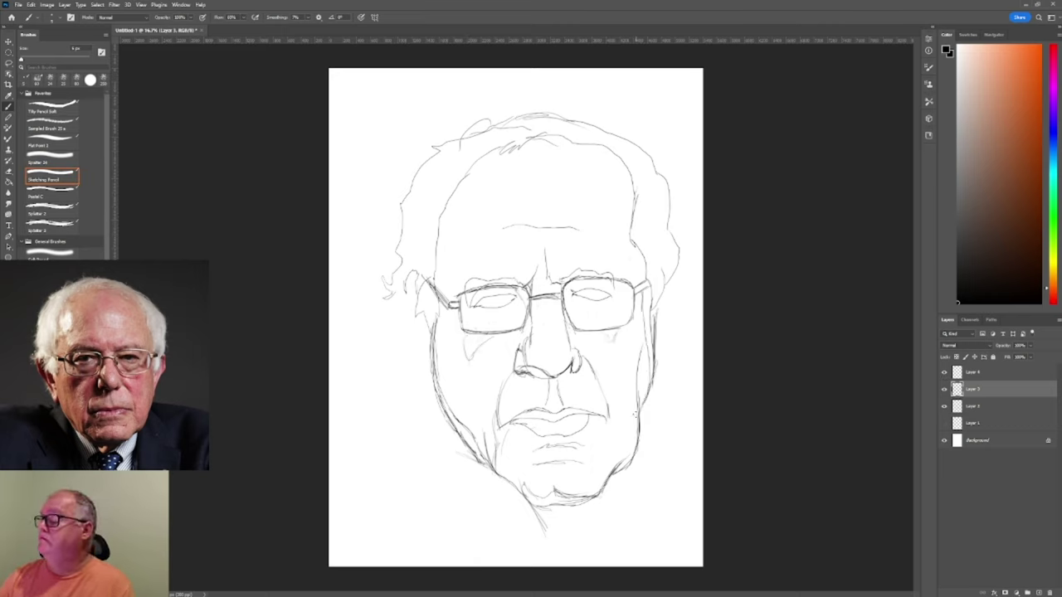
left_click_drag(652, 282, 647, 317)
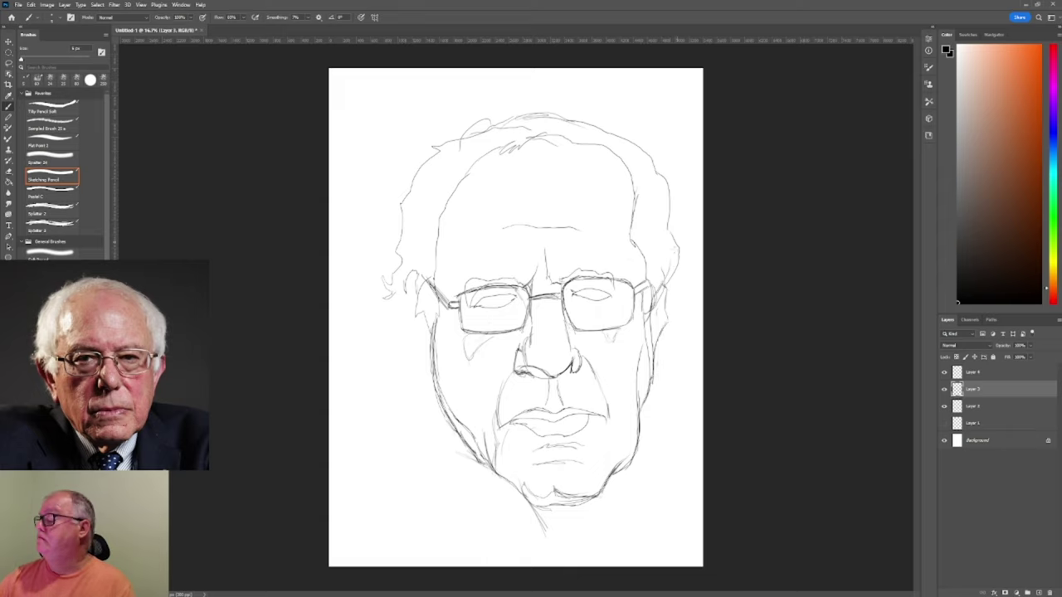
On Layer 2, sketch the left cheek and jaw lines and redraw the top-left hair.
left_click(943, 372)
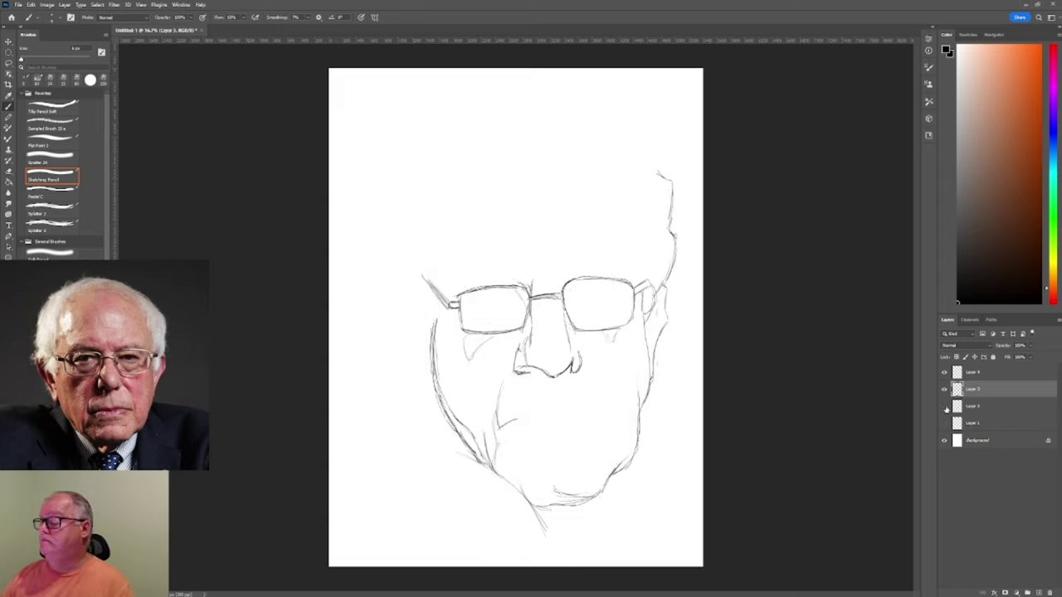
left_click(943, 372)
left_click(975, 405)
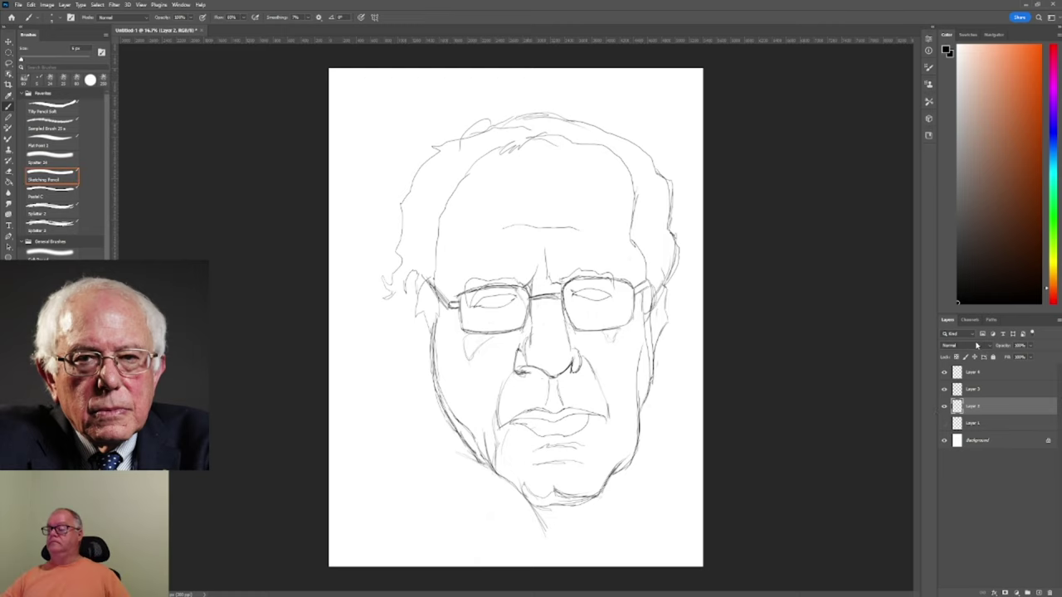
left_click_drag(454, 429, 425, 312)
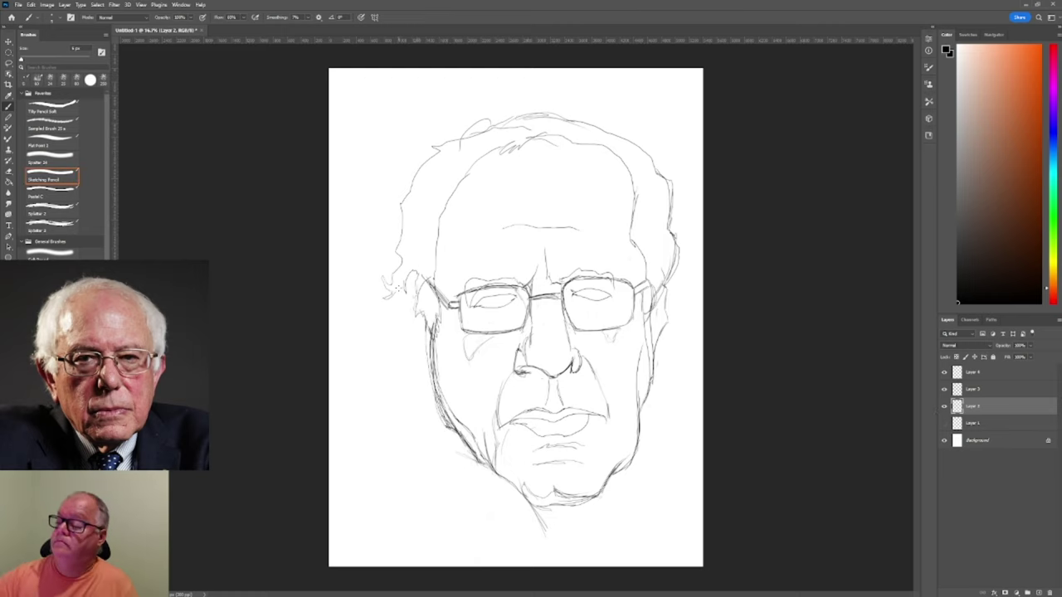
left_click_drag(428, 387, 403, 326)
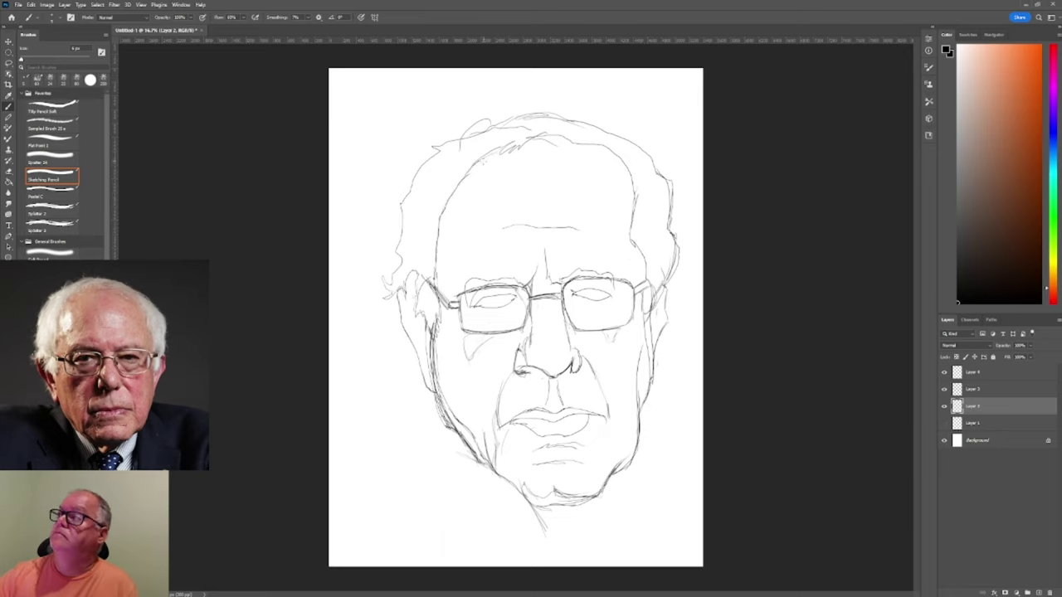
left_click_drag(464, 142, 403, 189)
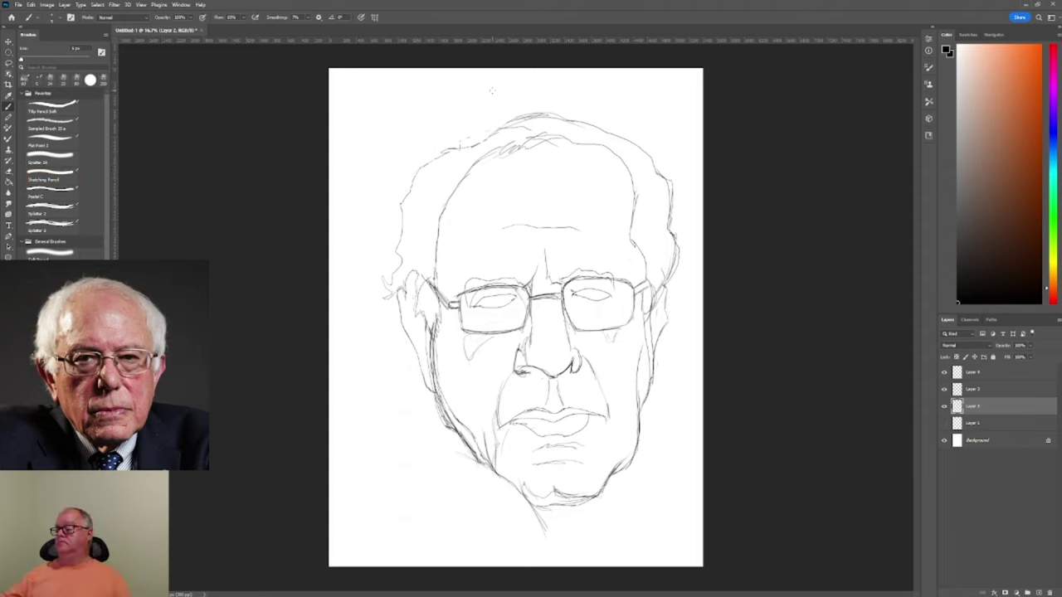
Draw both shoulder lines, merge the lower sketch layers, and add an empty painting layer.
left_click_drag(649, 389, 696, 395)
left_click_drag(432, 389, 329, 405)
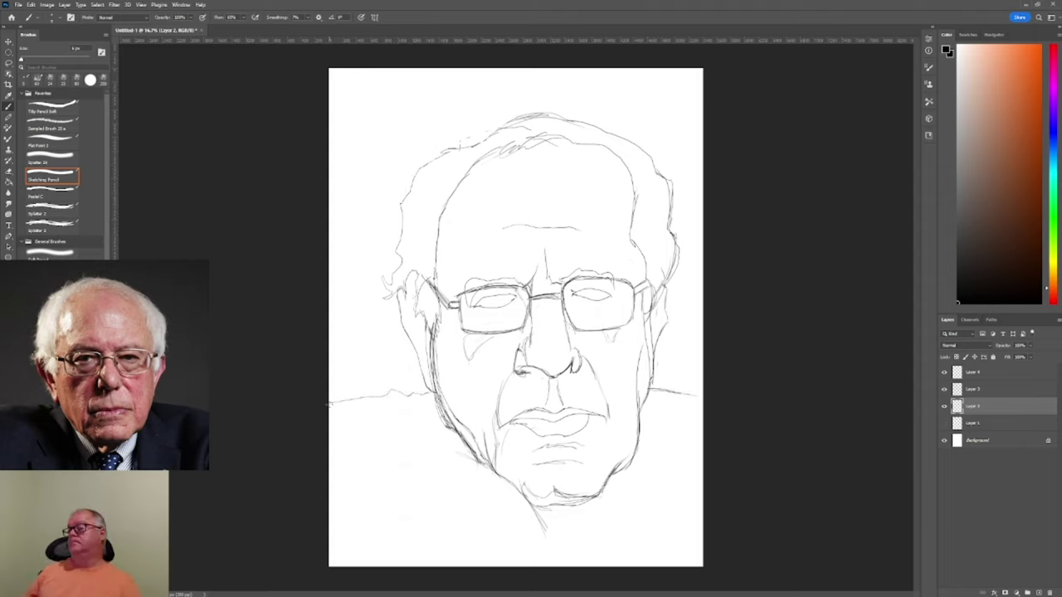
left_click(944, 373)
left_click(943, 373)
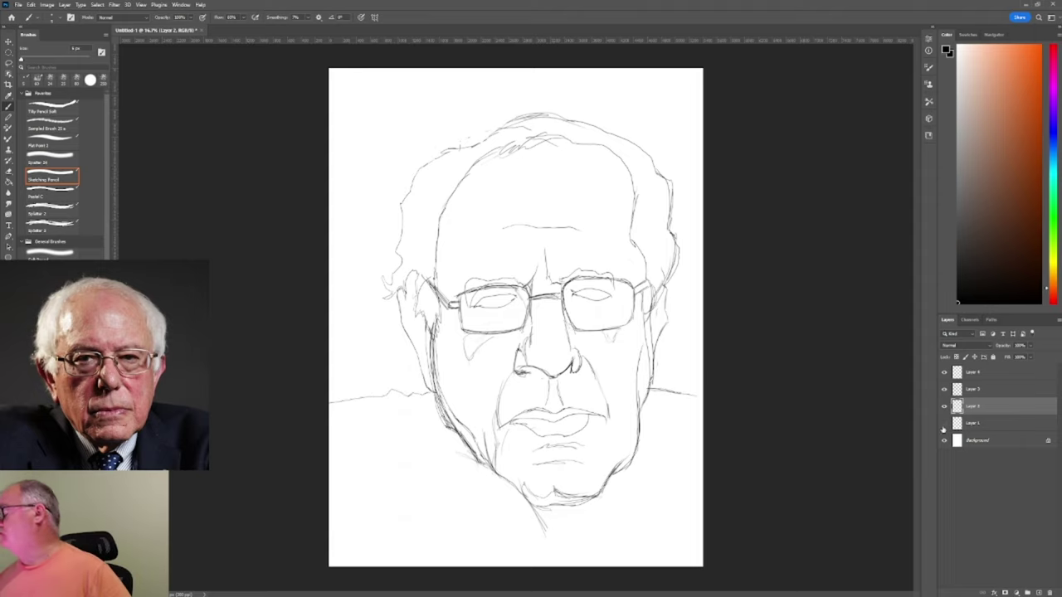
key("Delete")
key("Delete")
key("ctrl+shift+alt+n")
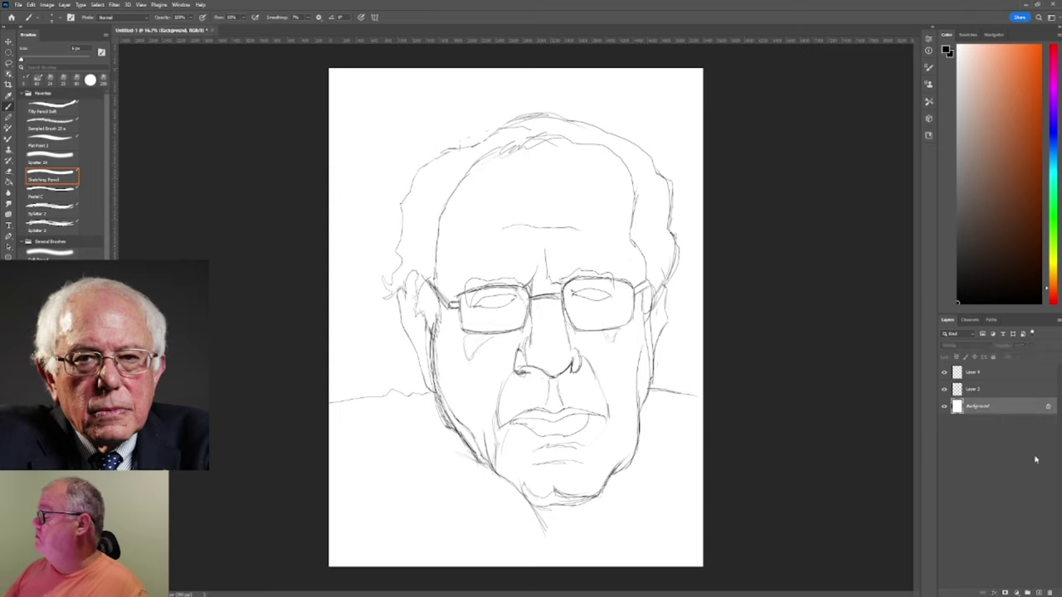
With the Spatter brush, lay a base skin tone on the nose and darken its side.
key("comma")
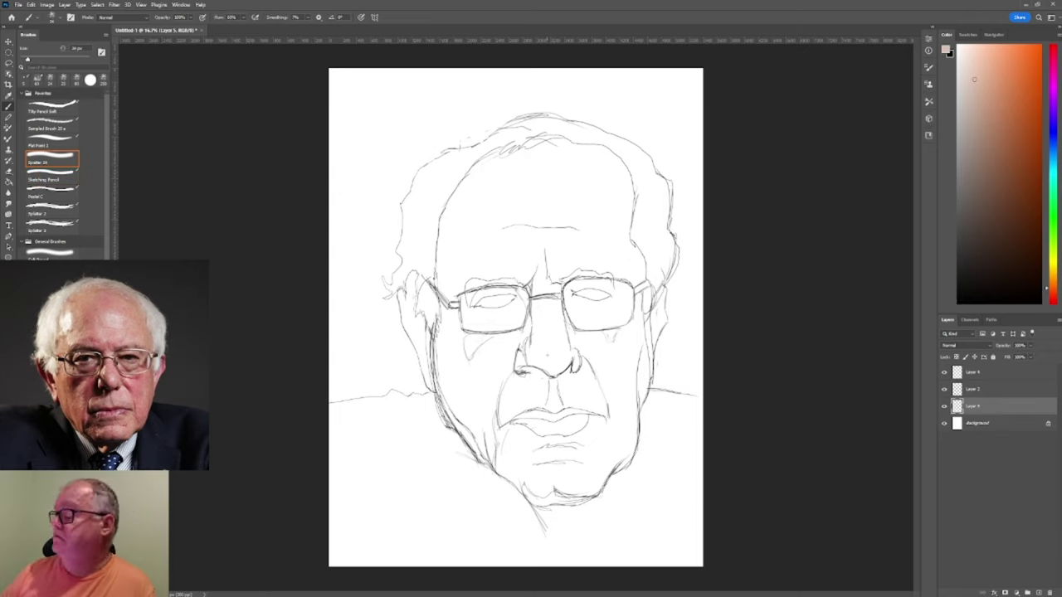
mouse_move(551, 365)
left_mouse_down()
mouse_move(571, 370)
mouse_move(543, 370)
mouse_move(561, 367)
mouse_move(536, 335)
mouse_move(539, 302)
mouse_move(556, 352)
mouse_move(525, 370)
left_mouse_up()
left_click(983, 142)
left_click(980, 177)
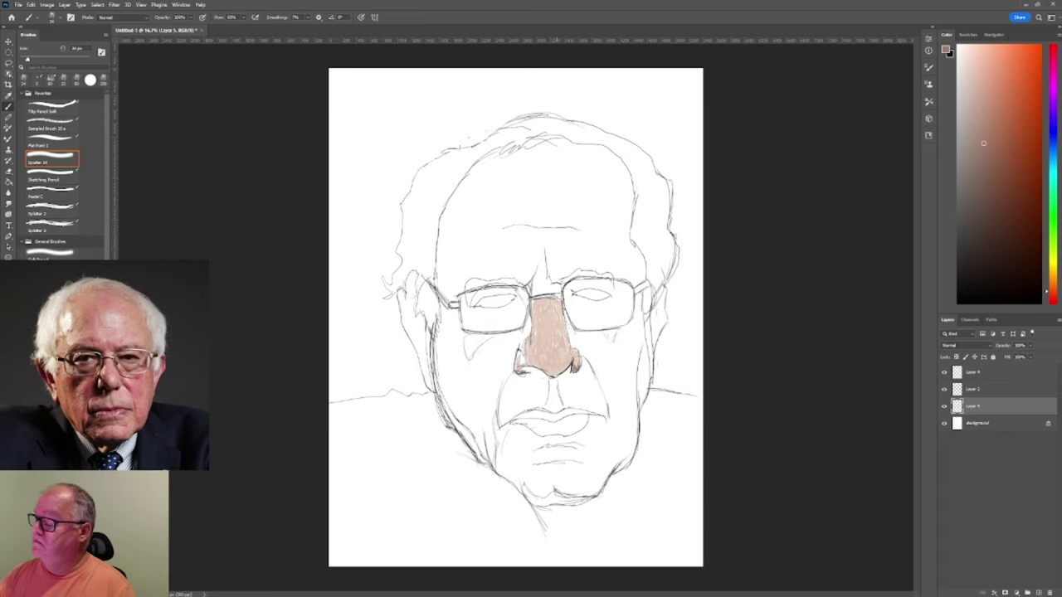
left_click_drag(542, 355, 549, 370)
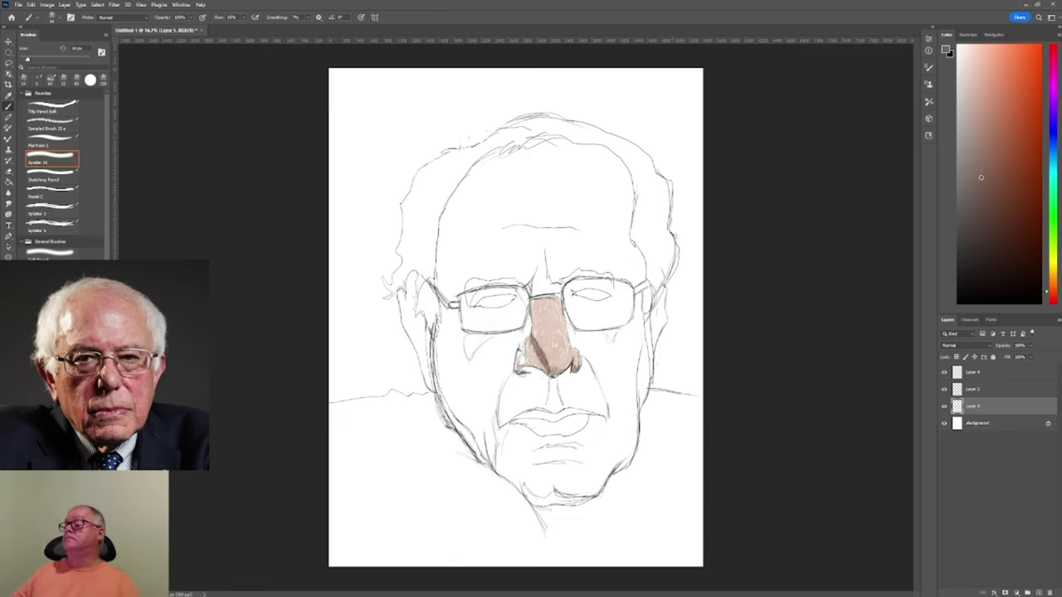
Switch to a light peach skin tone and darken the lower-left nostril area.
left_click(1052, 296)
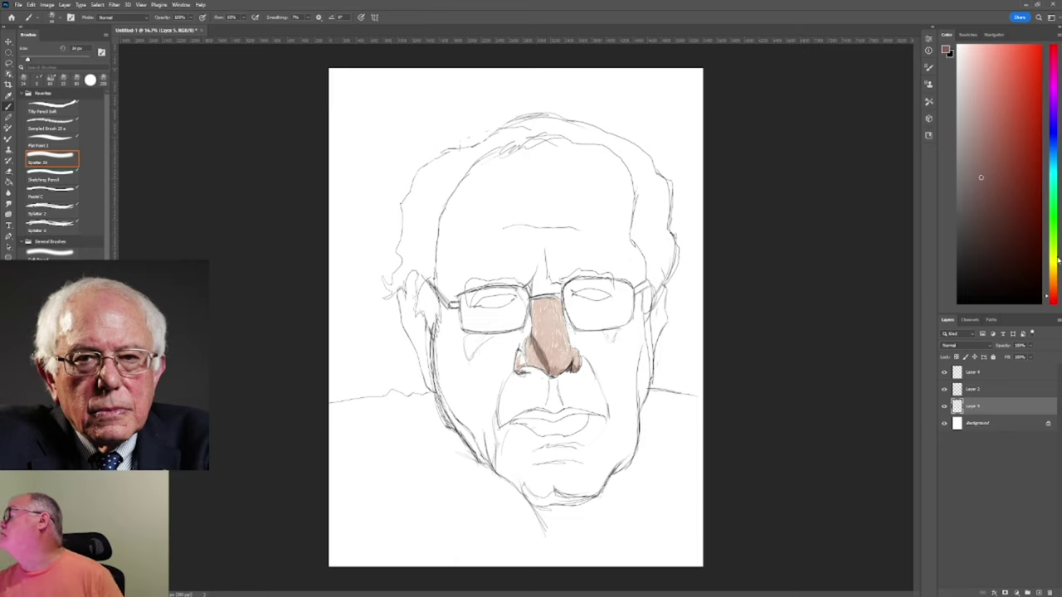
left_click(1002, 127)
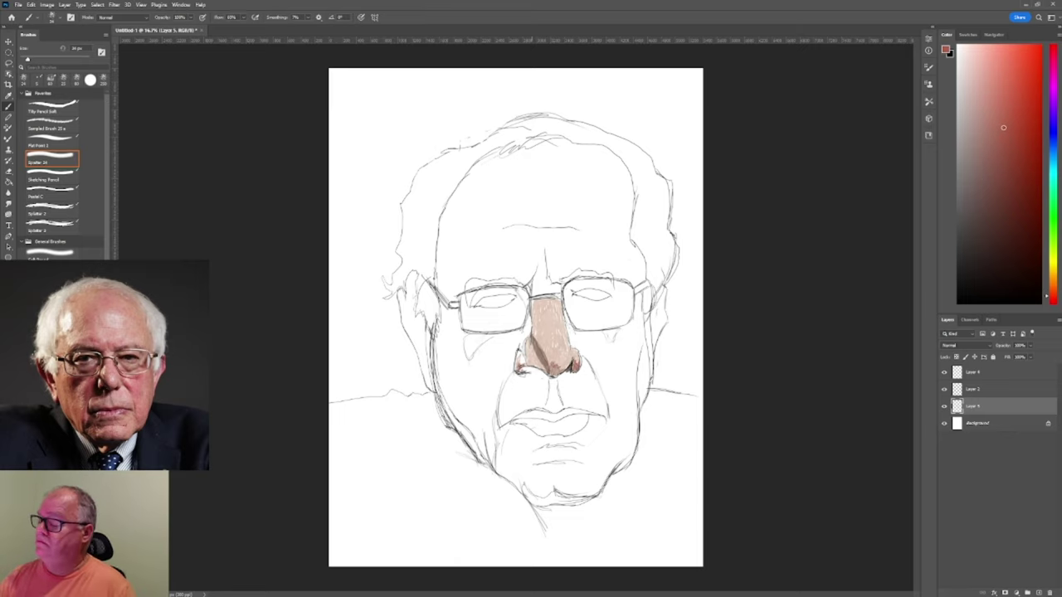
left_click(550, 350, "alt")
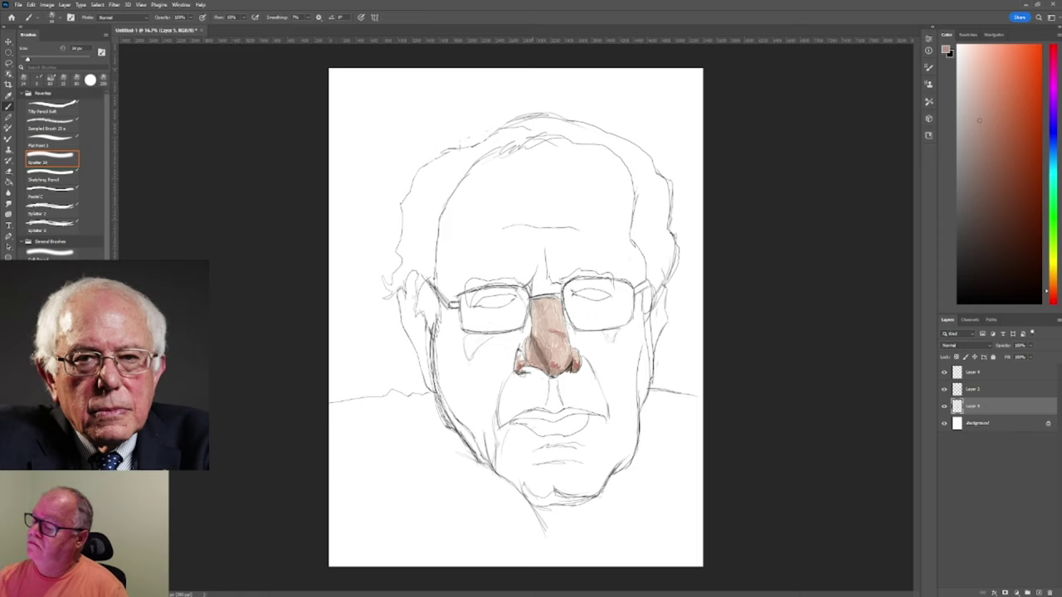
left_click(966, 48)
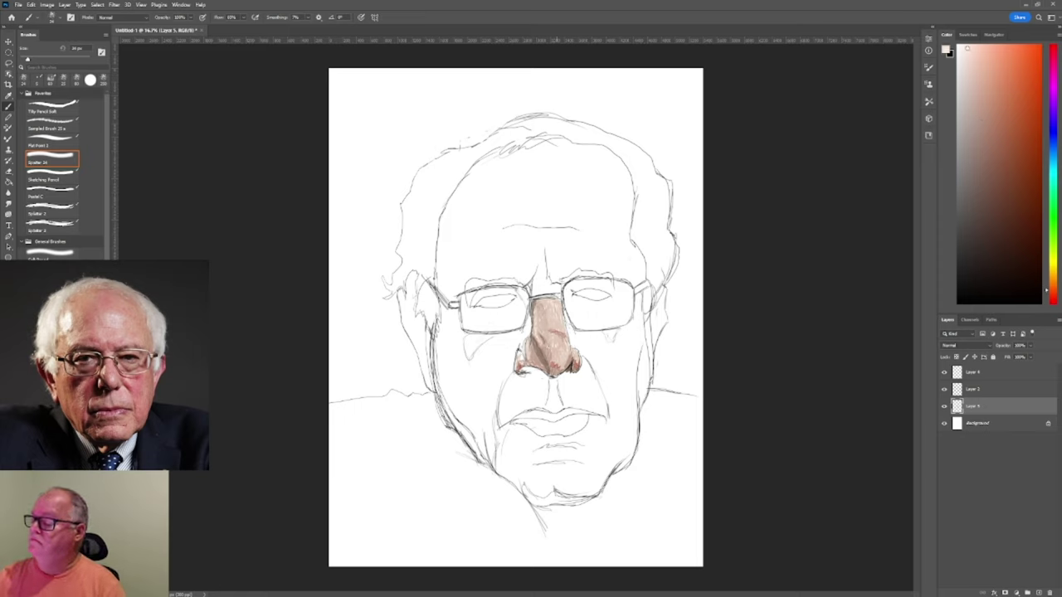
key("d")
key("x")
left_click(570, 335, "alt")
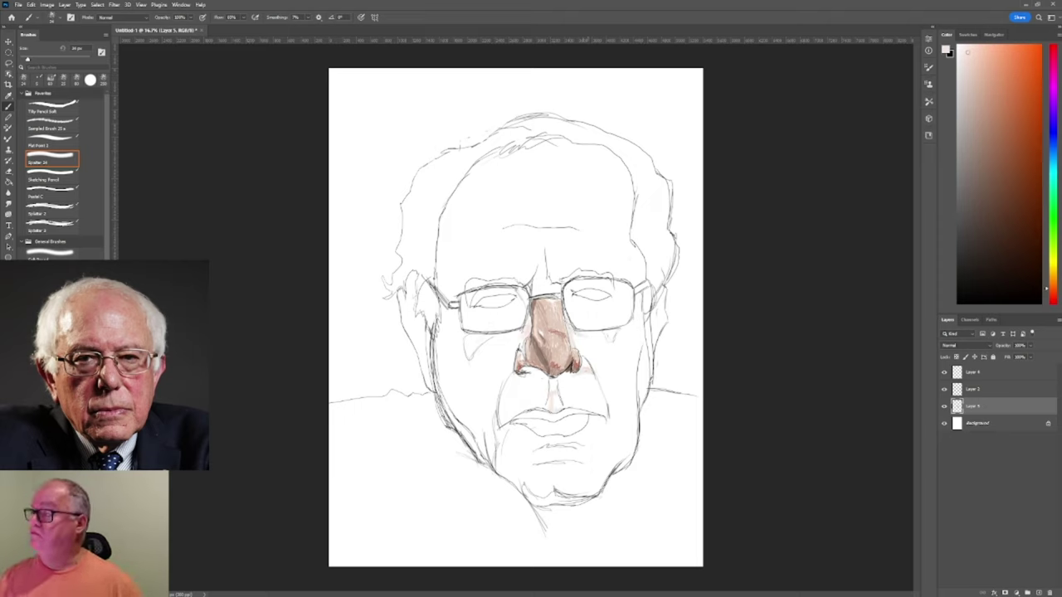
mouse_move(524, 369)
left_mouse_down()
mouse_move(533, 372)
mouse_move(514, 357)
mouse_move(502, 393)
mouse_move(536, 379)
mouse_move(504, 401)
left_mouse_up()
Deepen the nostril shadows and paint a dark shadow below the nose in brown tones.
left_click(967, 134)
left_click_drag(505, 374, 534, 390)
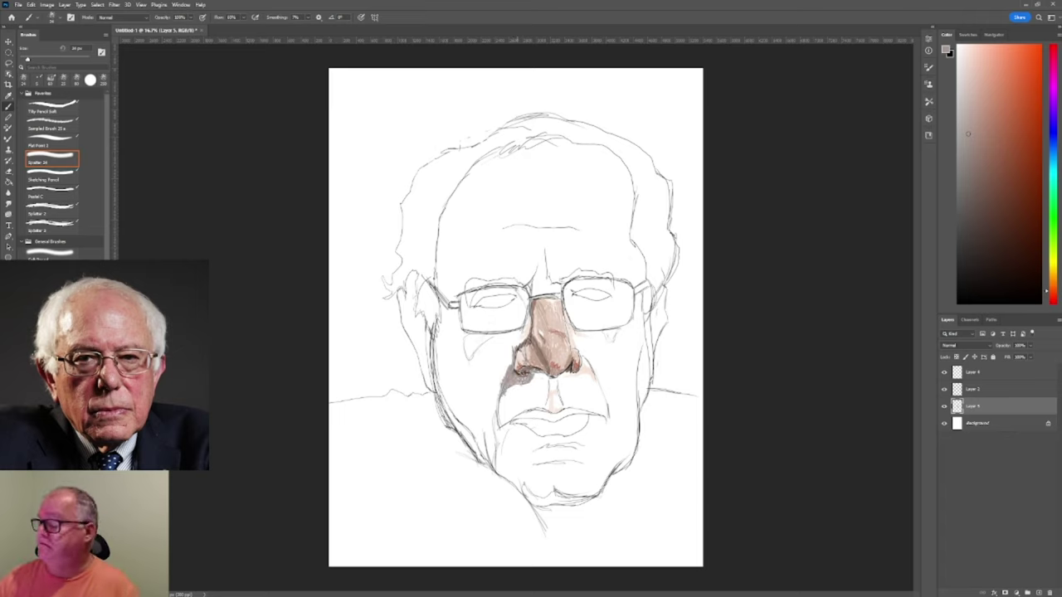
left_click(980, 204)
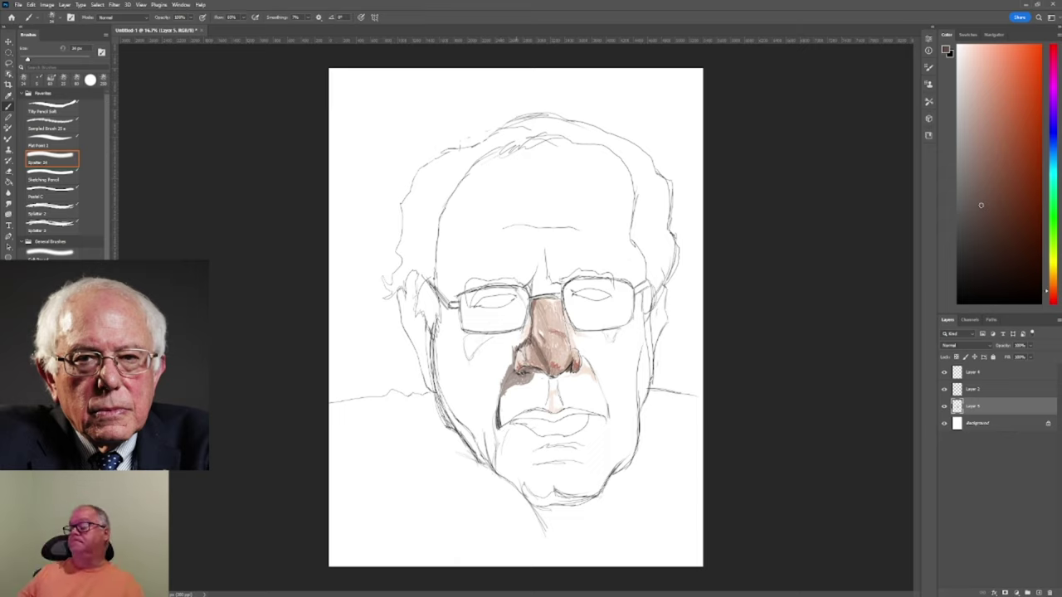
left_click_drag(501, 402, 496, 426)
key("i")
key("b")
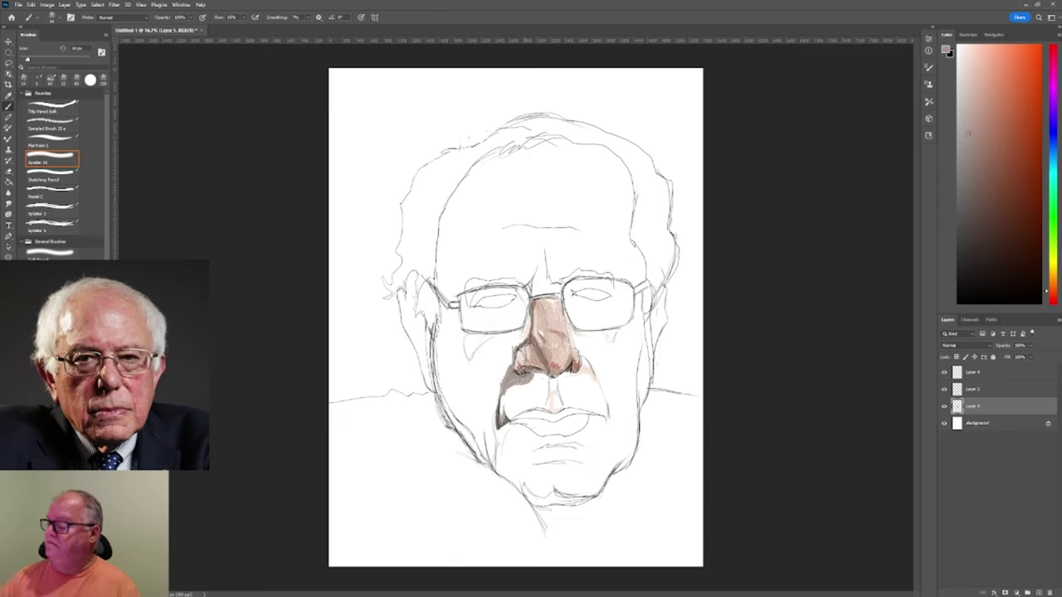
Choose a near-white highlight, refine it to a pale tint, then sample the pinkish skin tone.
left_click(965, 47)
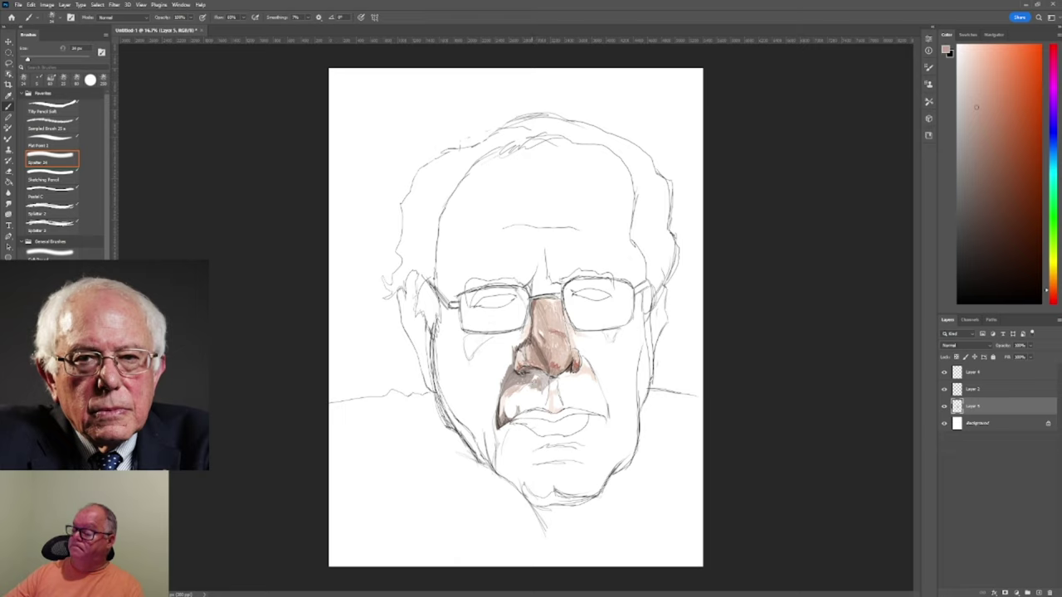
left_click(541, 400, "alt")
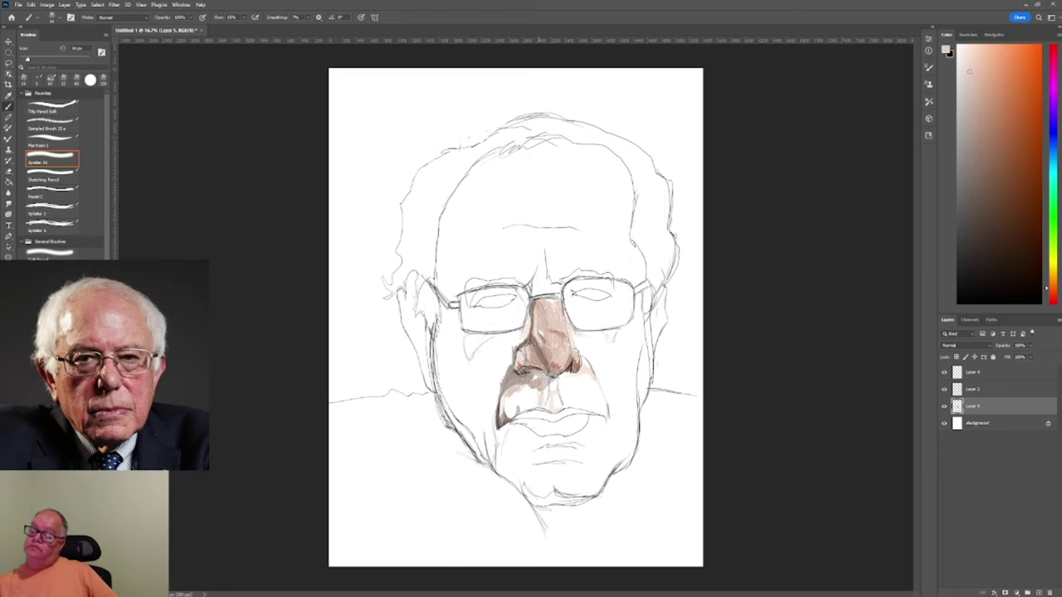
left_click(513, 399, "alt")
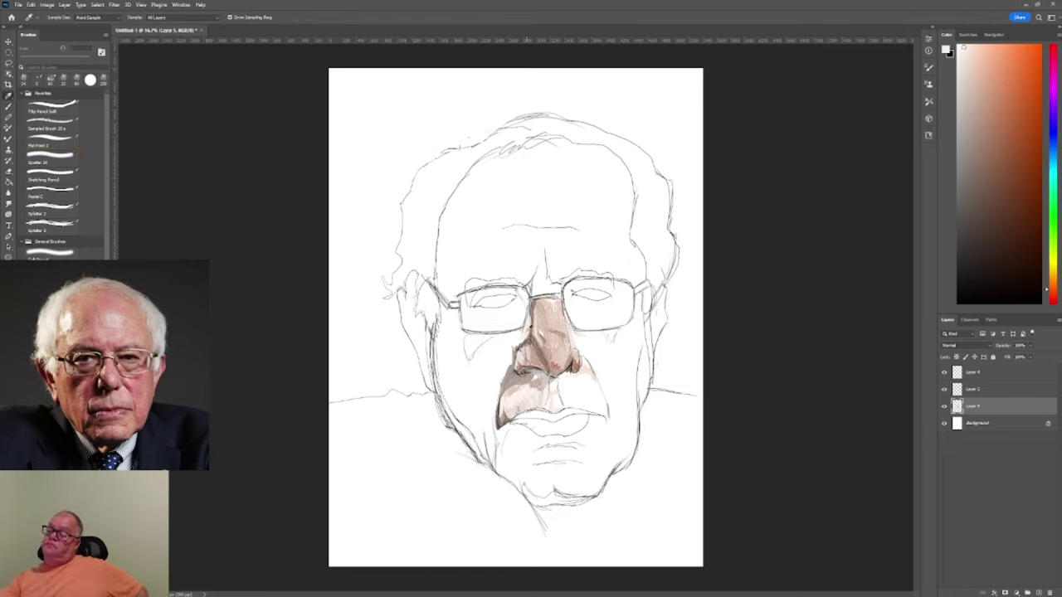
left_click(564, 388, "alt")
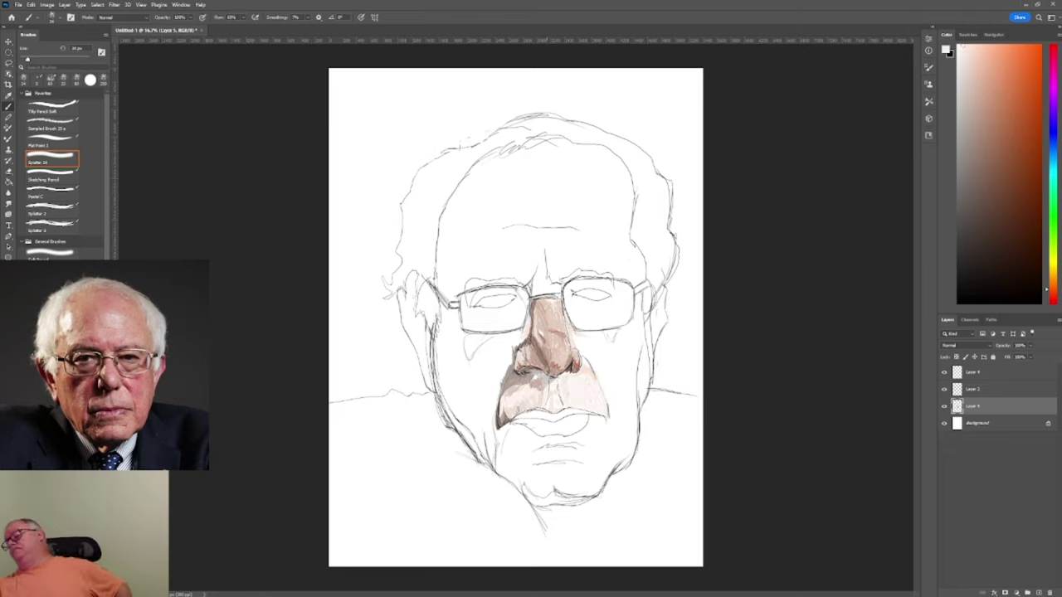
left_click(552, 361, "alt")
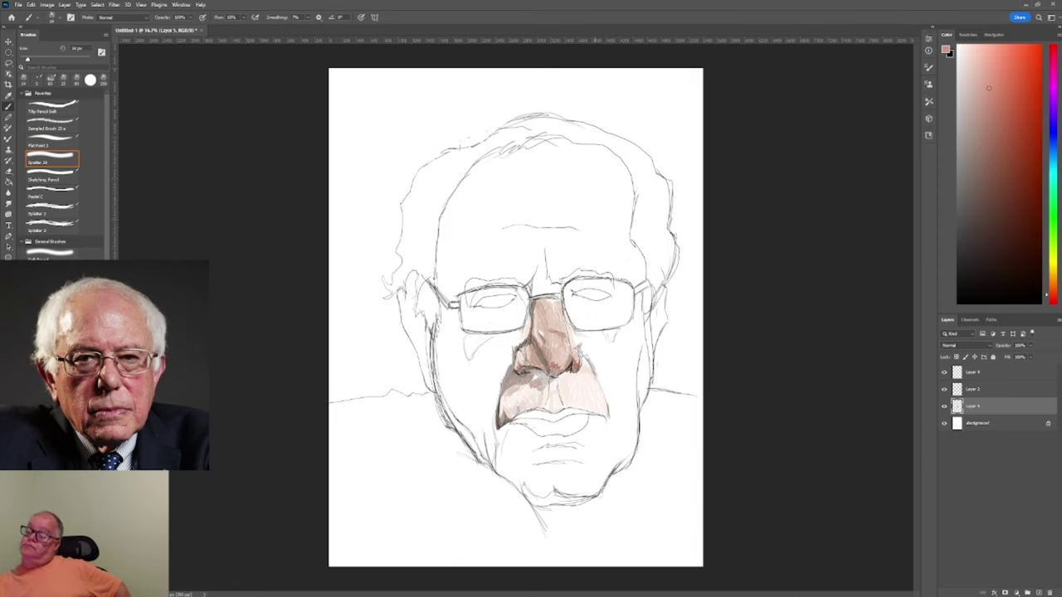
Shade the right cheek with reddish-pink strokes, then pick a light greyish pink.
left_click_drag(608, 399, 610, 417)
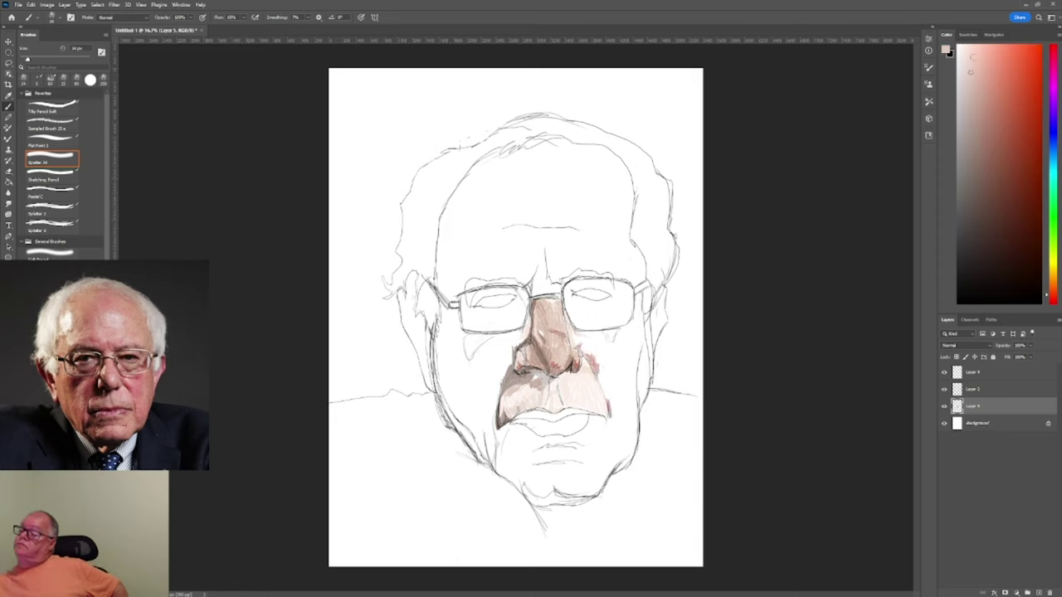
left_click_drag(600, 368, 618, 400)
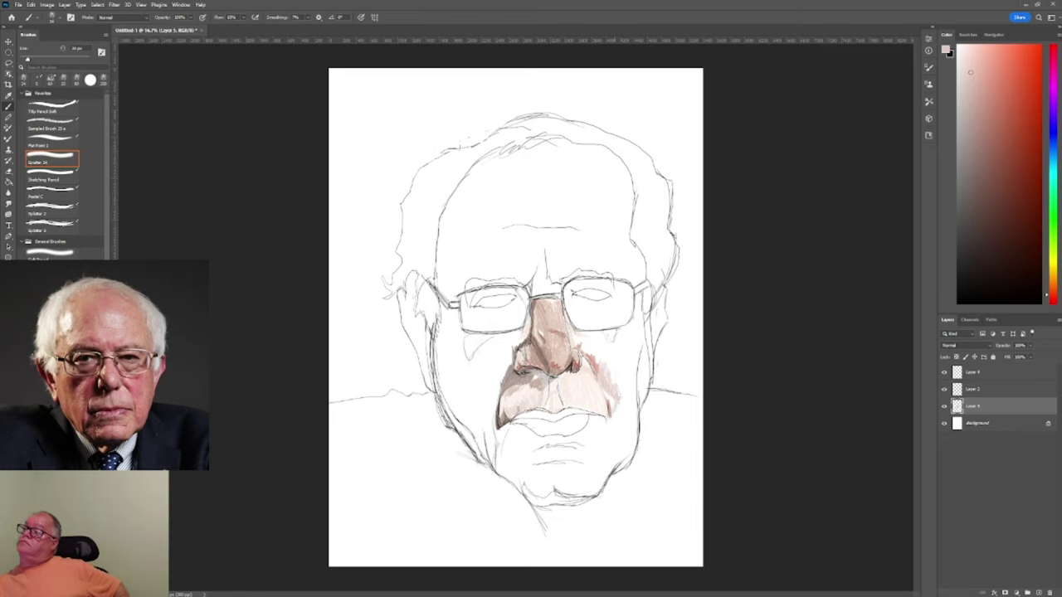
mouse_move(615, 342)
left_mouse_down()
mouse_move(610, 383)
mouse_move(588, 334)
left_mouse_up()
key("x")
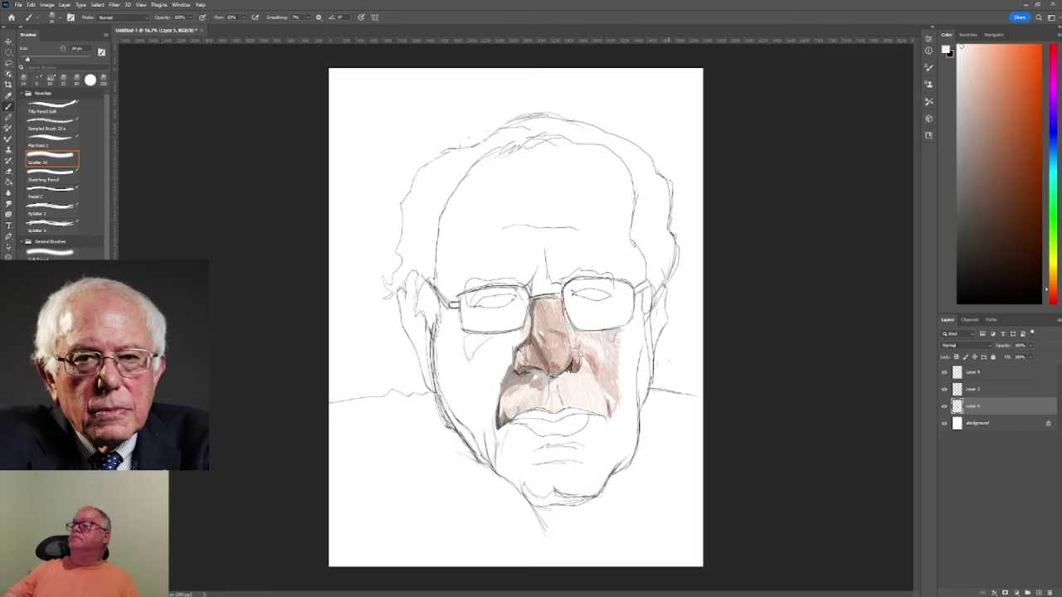
left_click(976, 100)
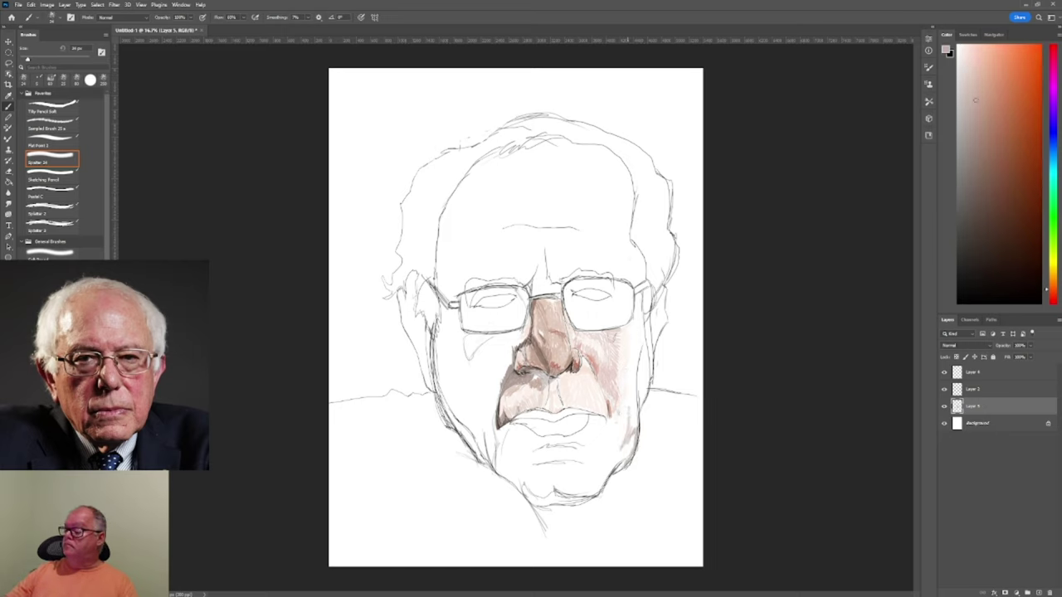
Shade the lower right jaw and cheek in brown, add faint lighter strokes, and move to Layer 2.
mouse_move(618, 465)
left_mouse_down()
mouse_move(614, 419)
mouse_move(618, 456)
mouse_move(630, 414)
mouse_move(618, 400)
mouse_move(645, 356)
left_mouse_up()
left_click(509, 413, "alt")
left_click(631, 415, "alt")
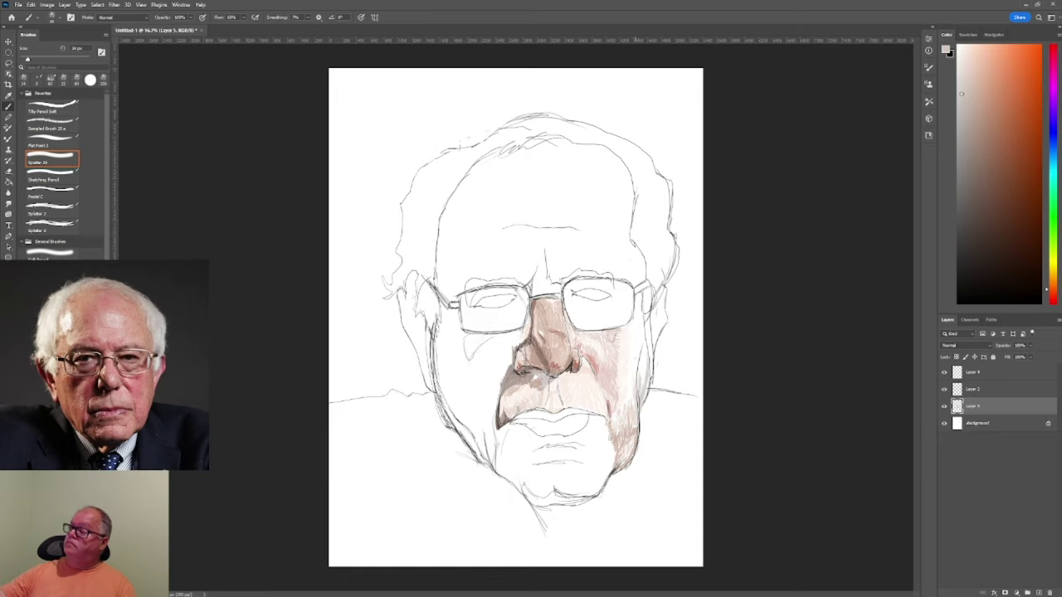
left_click_drag(642, 395, 642, 292)
left_click(630, 365, "alt")
left_click_drag(631, 378, 639, 305)
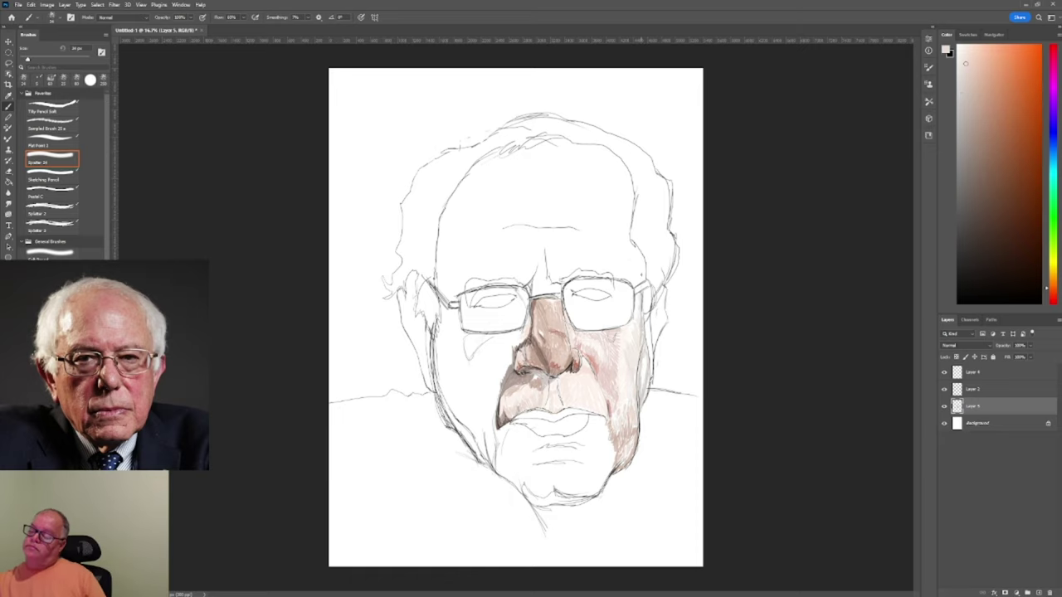
key("alt+bracketright")
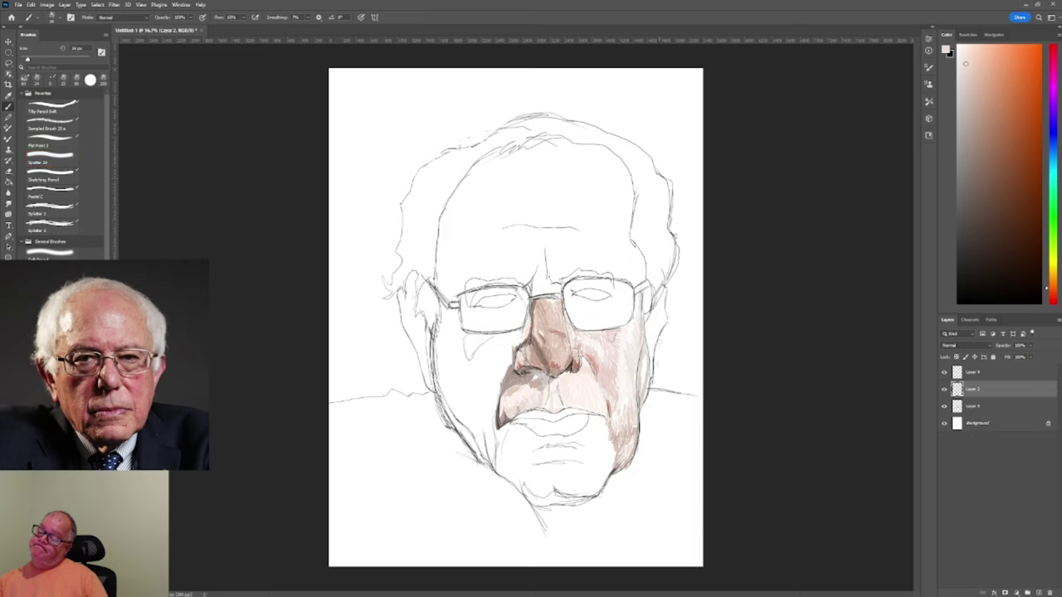
Paint pink and darker shading beside and inside the right lens.
left_click(626, 356, "alt")
left_click_drag(624, 304, 617, 277)
mouse_move(639, 322)
left_mouse_down()
mouse_move(627, 292)
mouse_move(614, 301)
mouse_move(627, 290)
left_mouse_up()
left_click(626, 357, "alt")
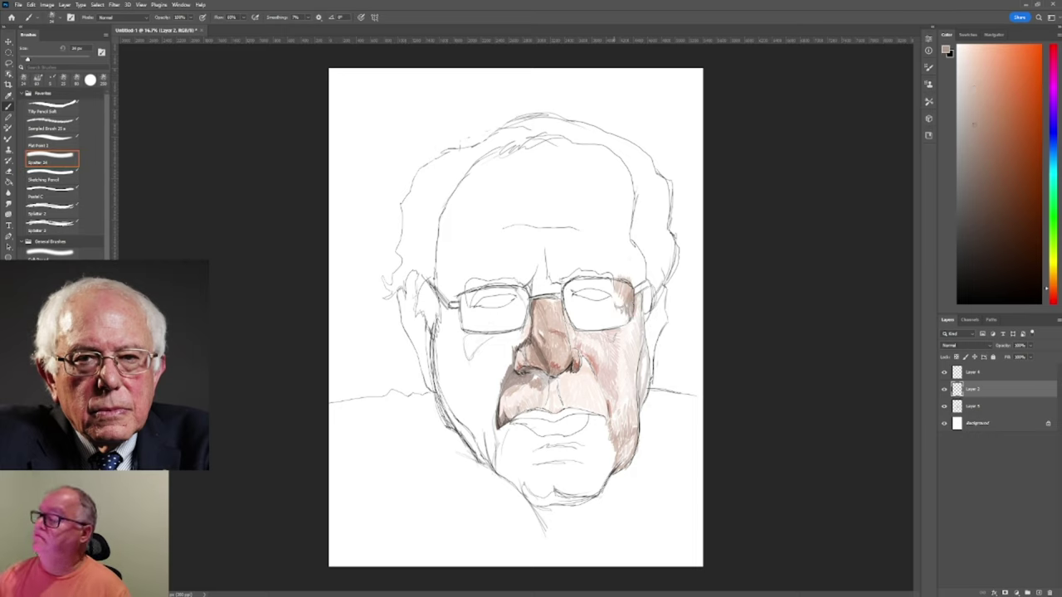
mouse_move(582, 318)
left_mouse_down()
mouse_move(578, 304)
mouse_move(590, 318)
mouse_move(604, 295)
mouse_move(579, 297)
left_mouse_up()
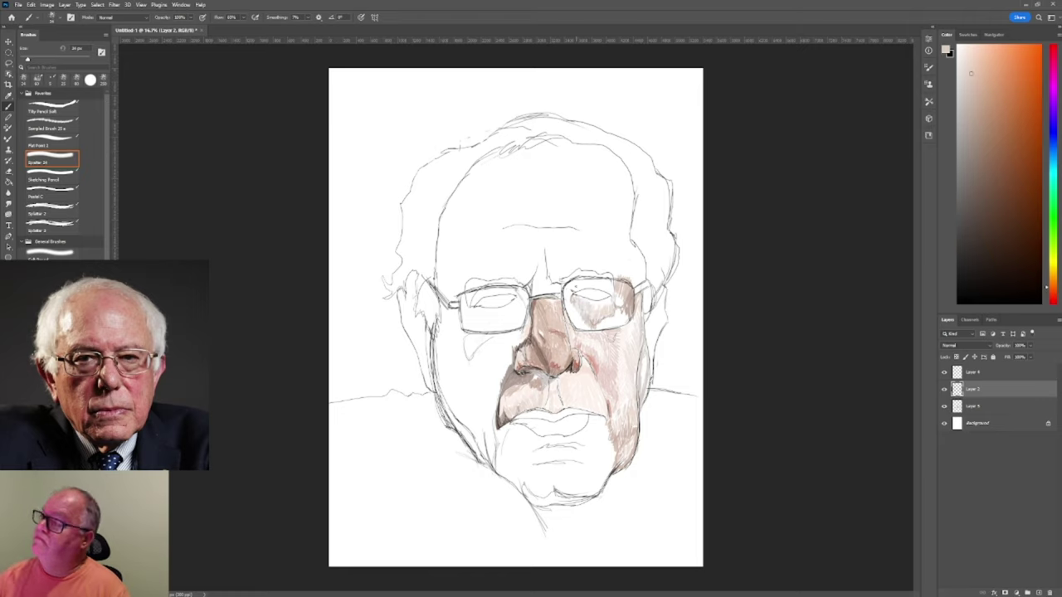
Toggle the sketch layer to check colours, return to Layer 1, and choose a brownish orange.
left_click(943, 406)
left_click(943, 405)
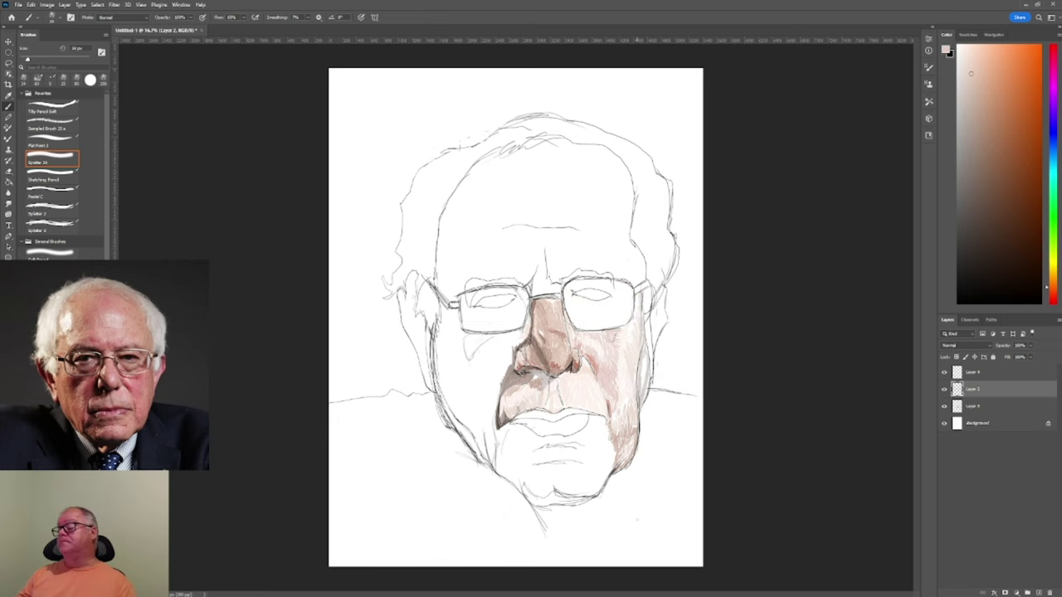
left_click(943, 405)
left_click(943, 406)
left_click(975, 406)
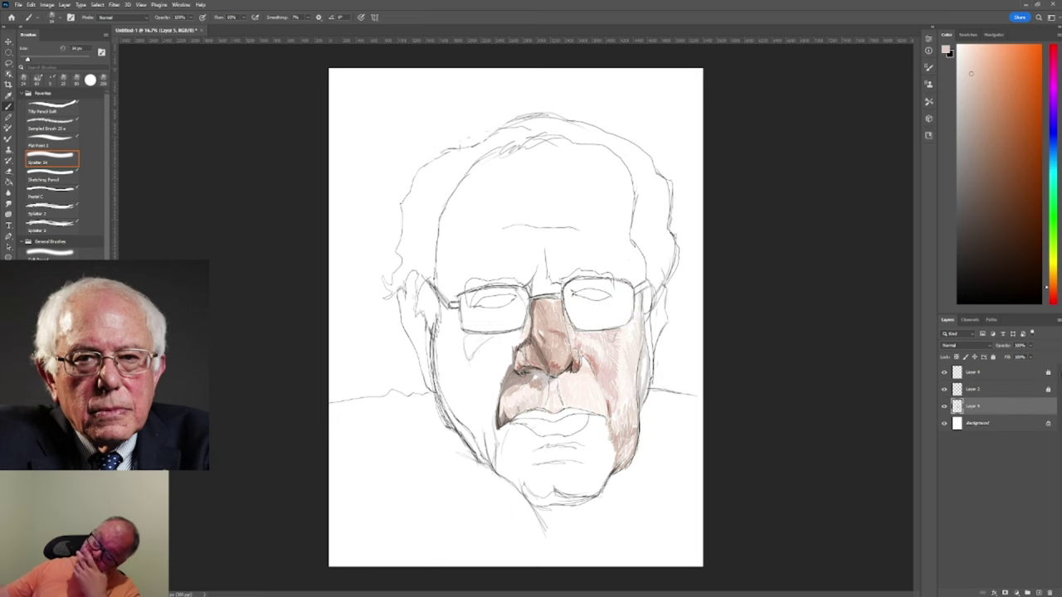
left_click(655, 363, "alt")
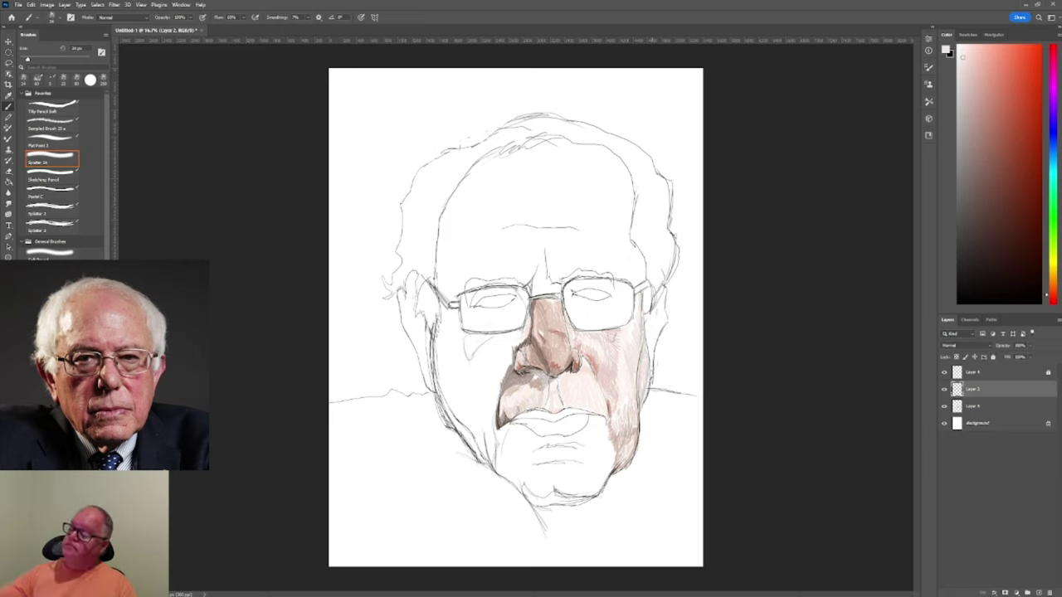
left_click(573, 293, "alt")
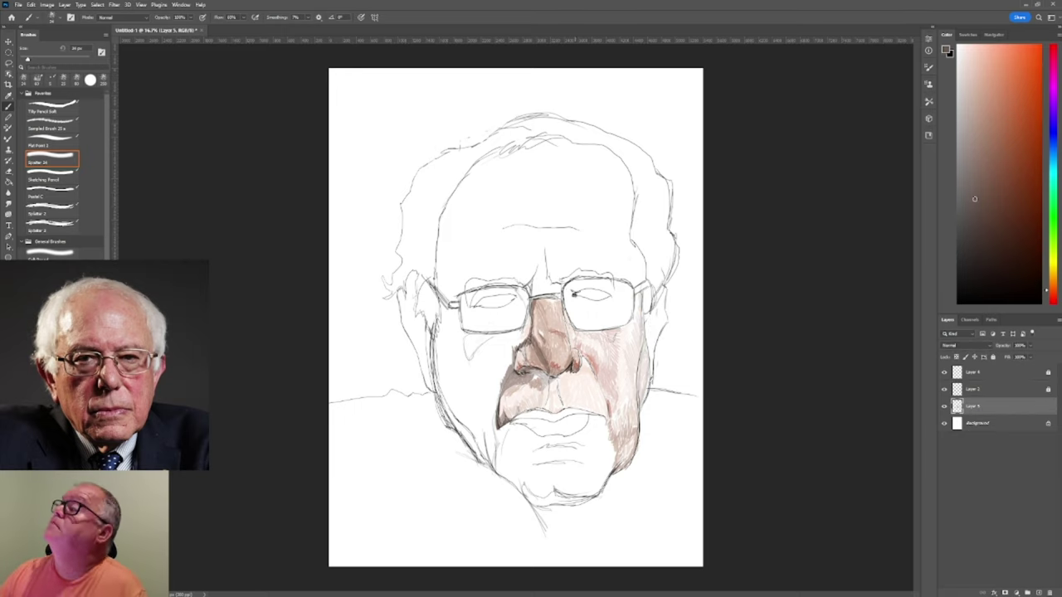
Stroke dark marks along the right eye inside the lens and sample the darker colour.
left_click_drag(587, 293, 612, 294)
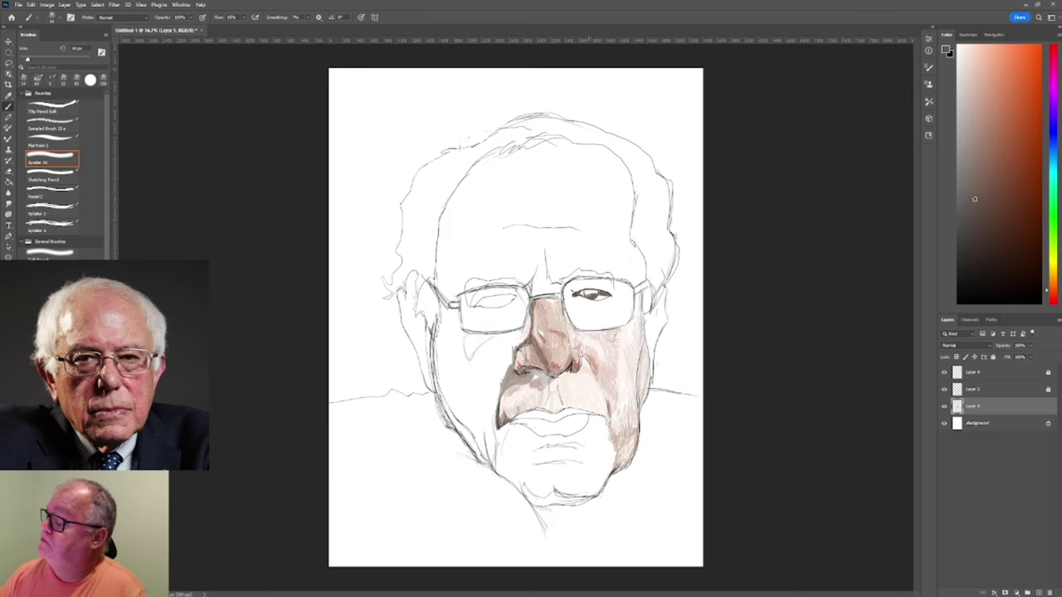
left_click_drag(584, 293, 604, 293)
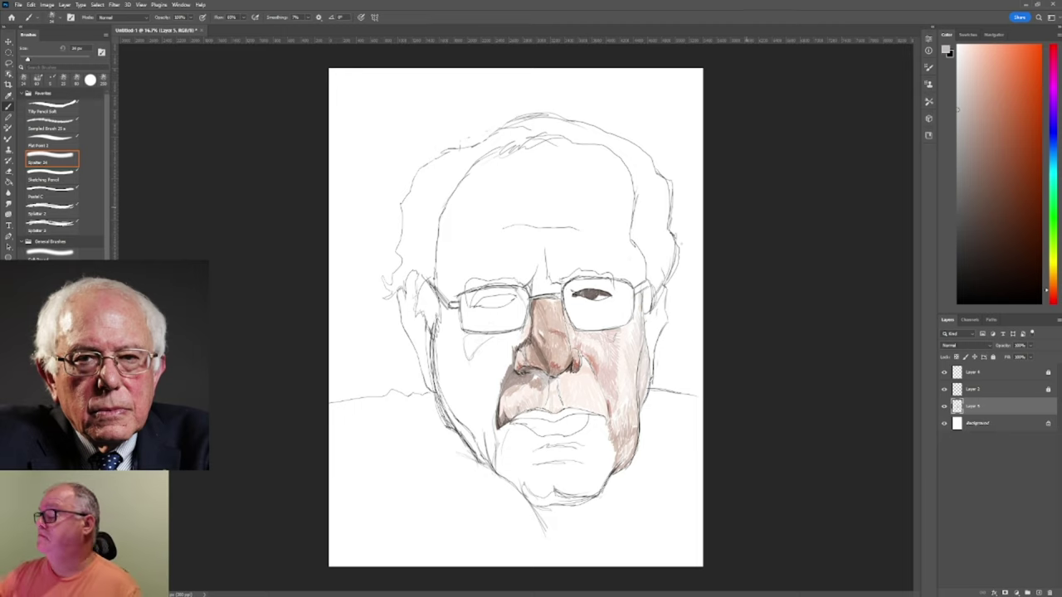
left_click(591, 292, "alt")
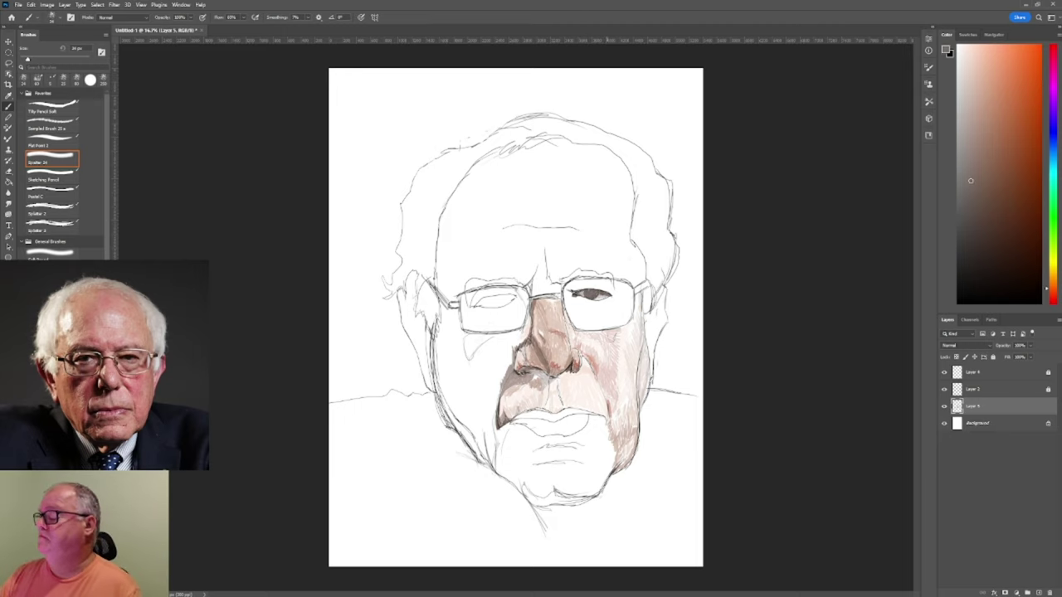
Try light pink, grey-brown, light orange and orange-brown colours, settling on a darker brown.
left_click(581, 365, "alt")
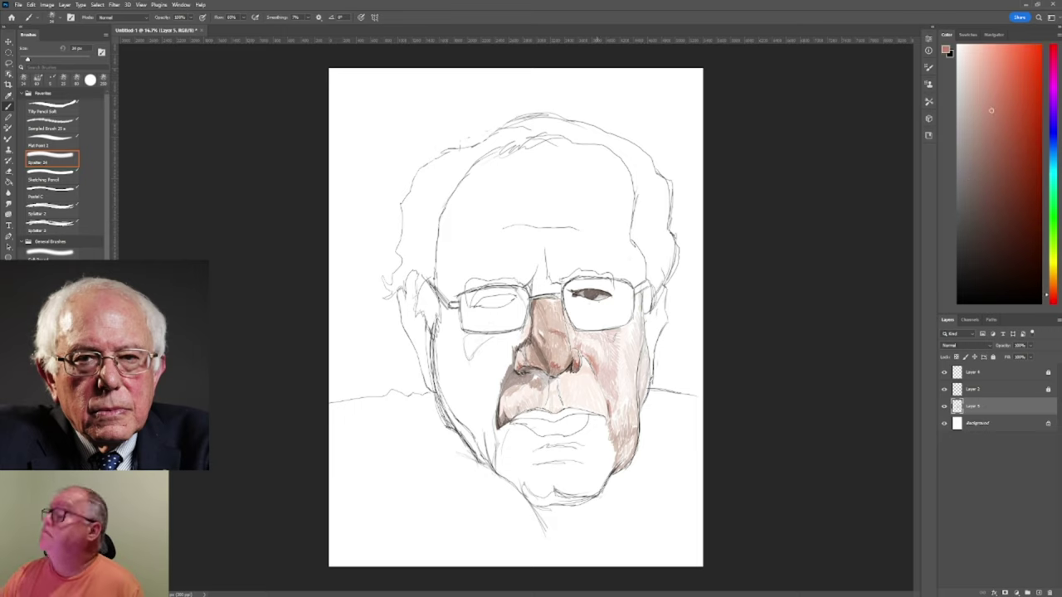
left_click(531, 382, "alt")
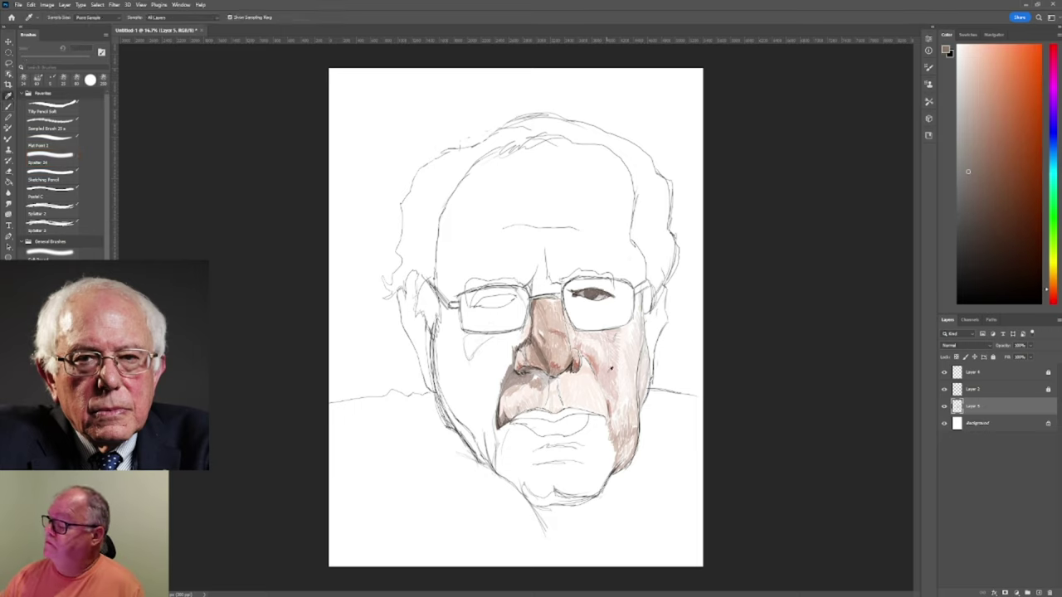
left_click(609, 373, "alt")
left_click(548, 348, "alt")
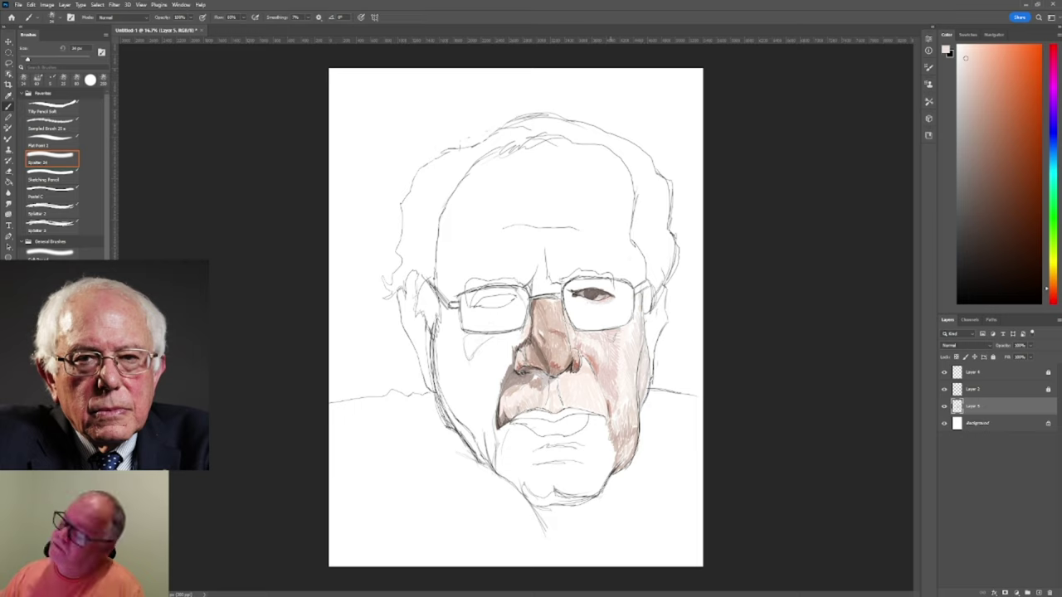
left_click(581, 349, "alt")
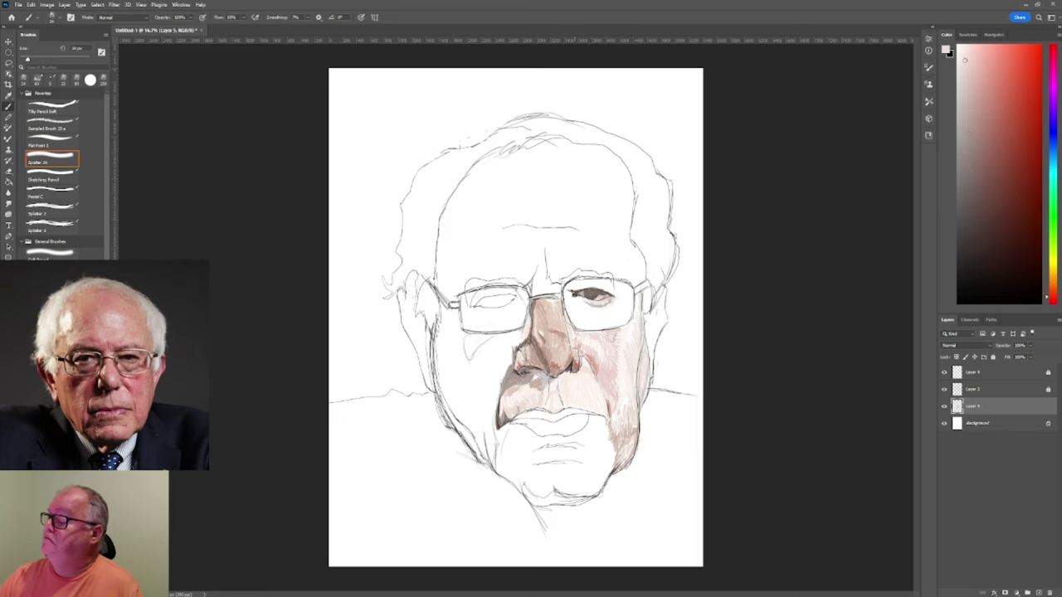
left_click(514, 374, "alt")
left_click(581, 390, "alt")
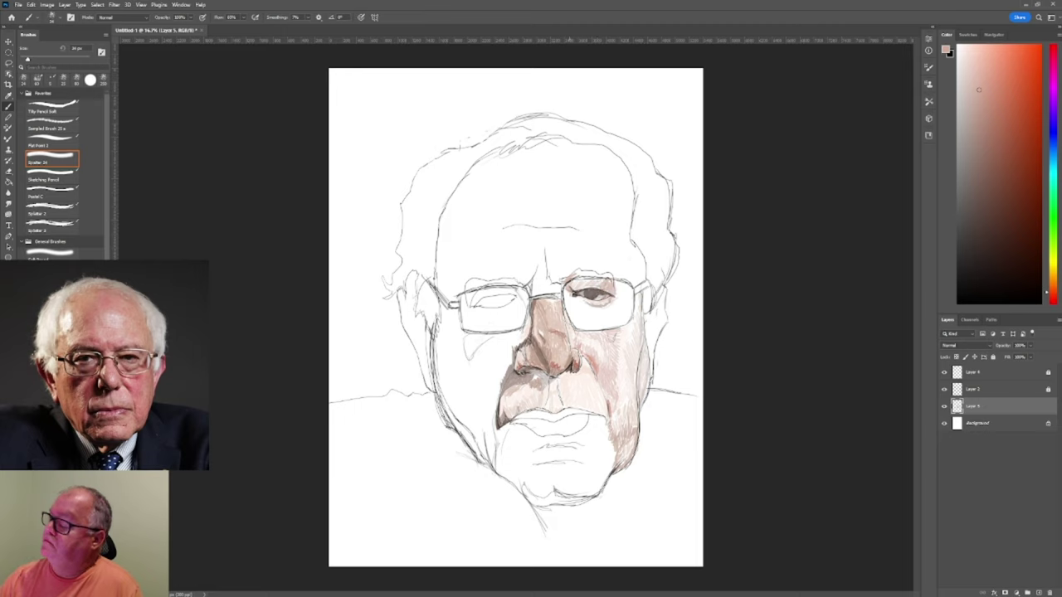
left_click(576, 285, "alt")
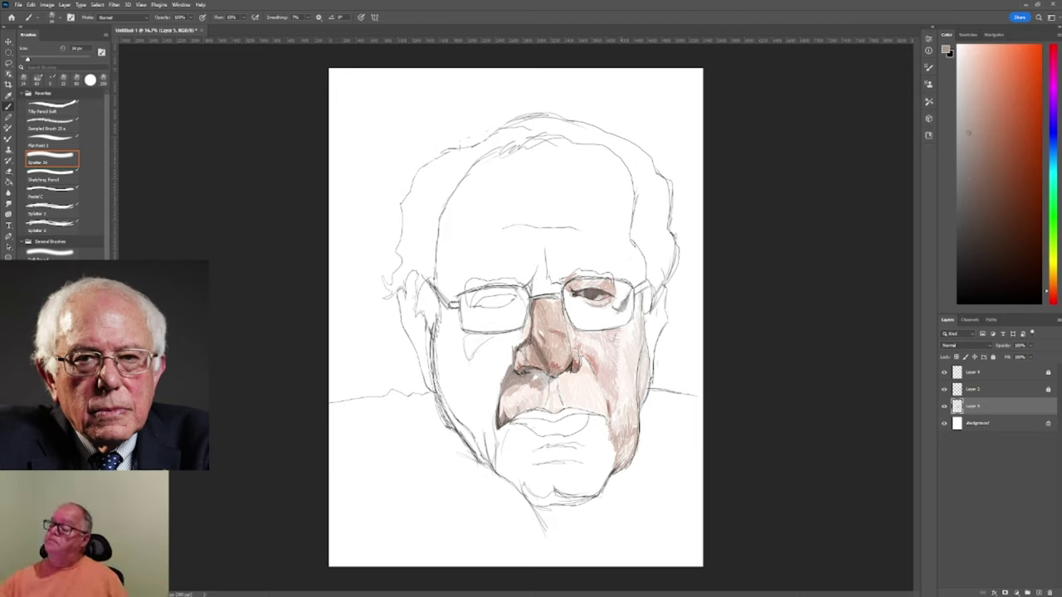
Darken the shading around the right eye, checking it against the sketch and sampling a pink skin colour.
left_click_drag(628, 303, 595, 322)
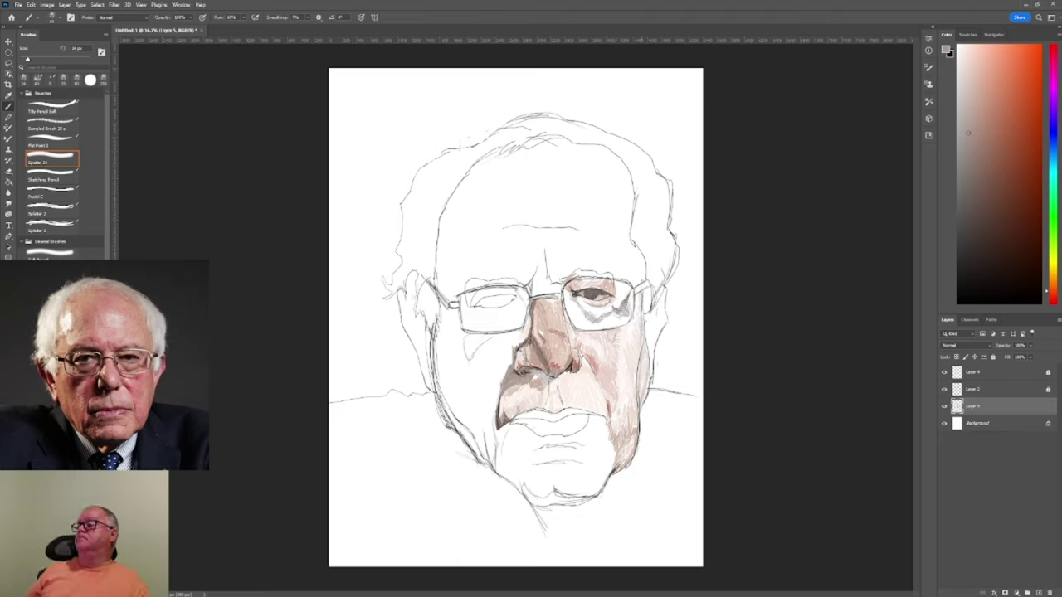
left_click(595, 314, "alt")
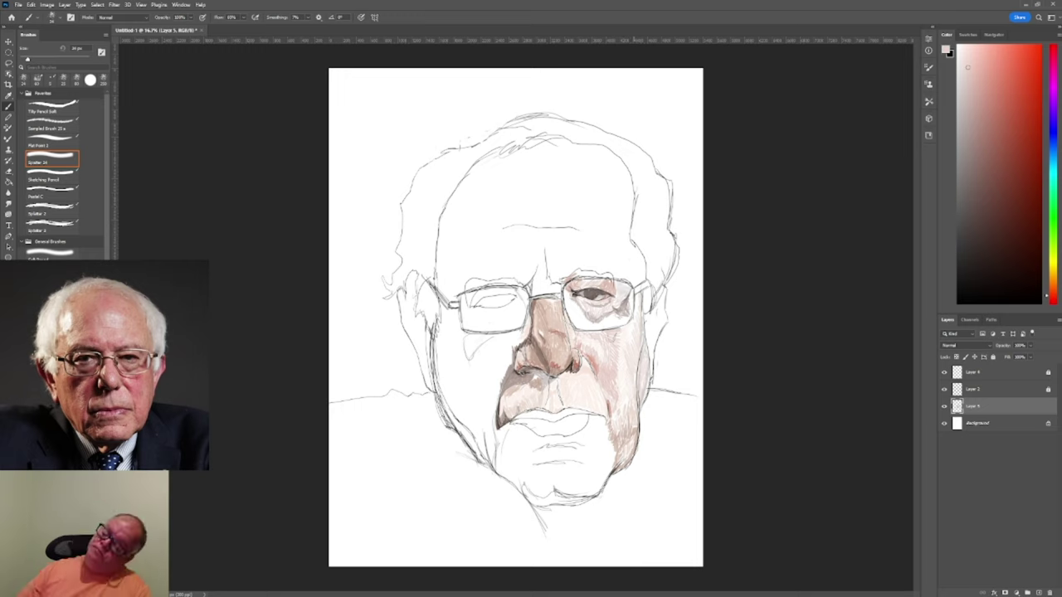
left_click(943, 406, "alt")
left_click(943, 405, "alt")
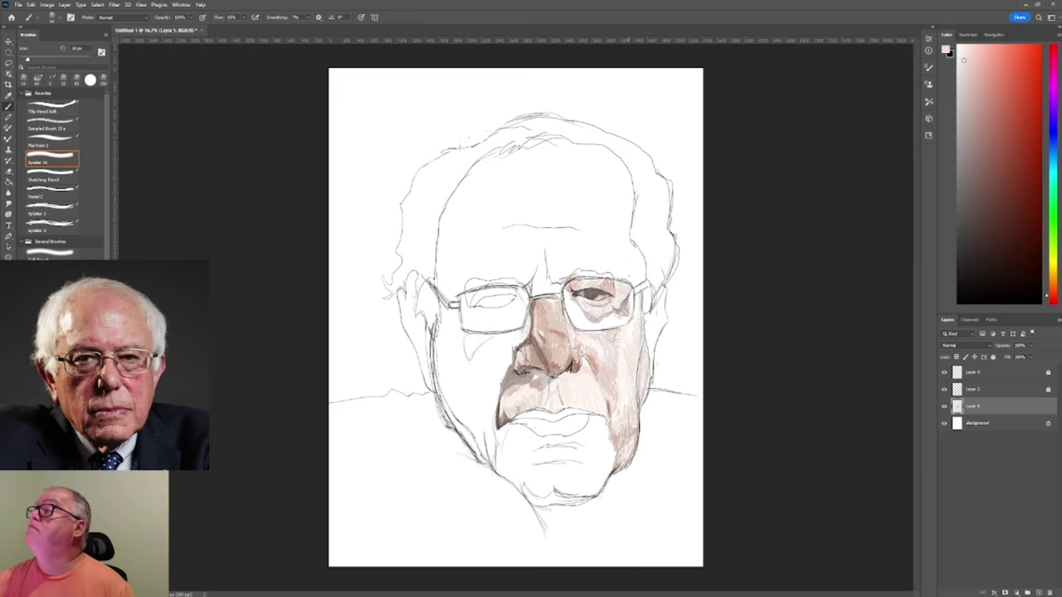
left_click(602, 362, "alt")
left_click(601, 363, "alt")
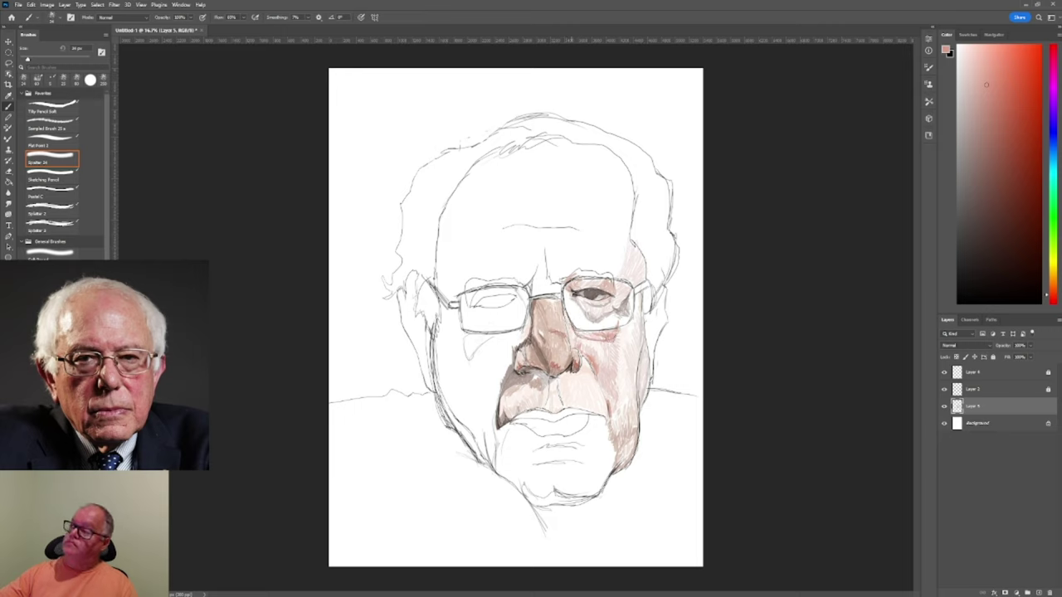
Deepen the pink on the right cheek and draw a red stroke along the lip.
left_click_drag(610, 390, 619, 332)
mouse_move(602, 370)
left_mouse_down()
mouse_move(607, 345)
mouse_move(635, 347)
left_mouse_up()
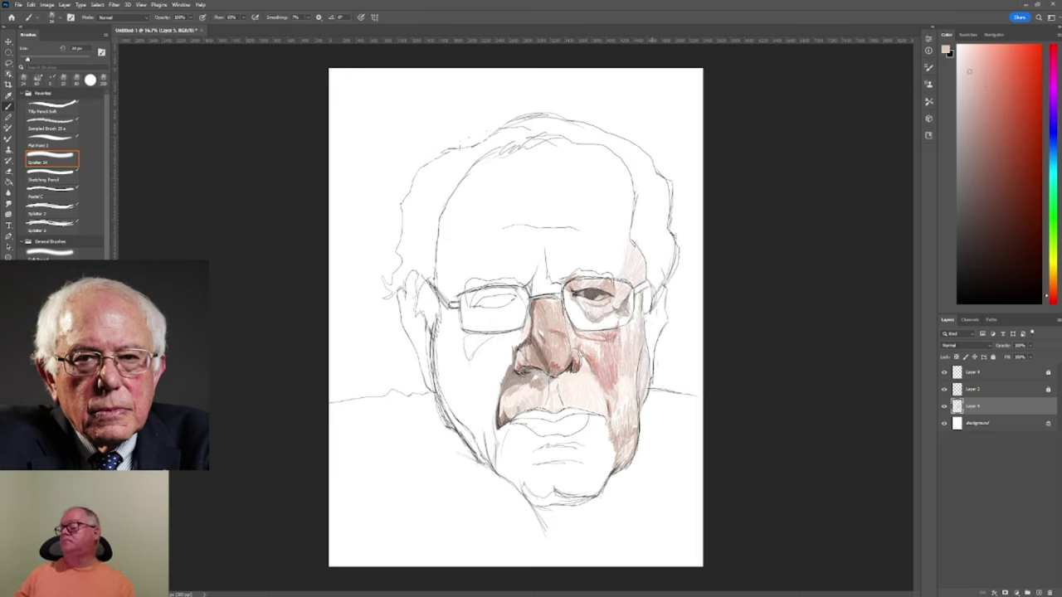
left_click(1011, 124)
left_click_drag(561, 410, 599, 414)
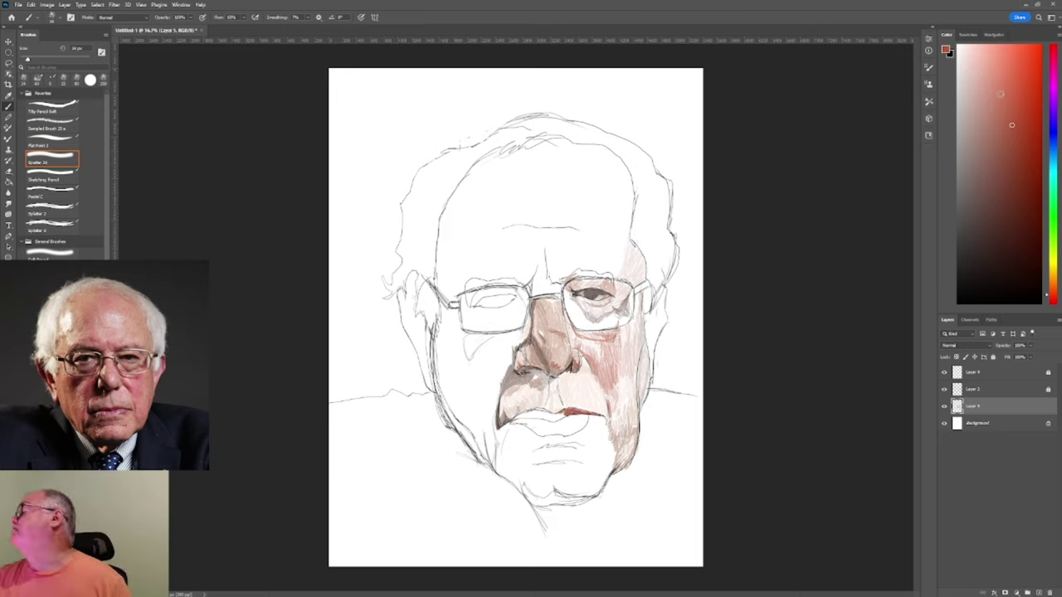
Extend the red lip line leftward and add faint pink strokes below the lower lip.
left_click(996, 83)
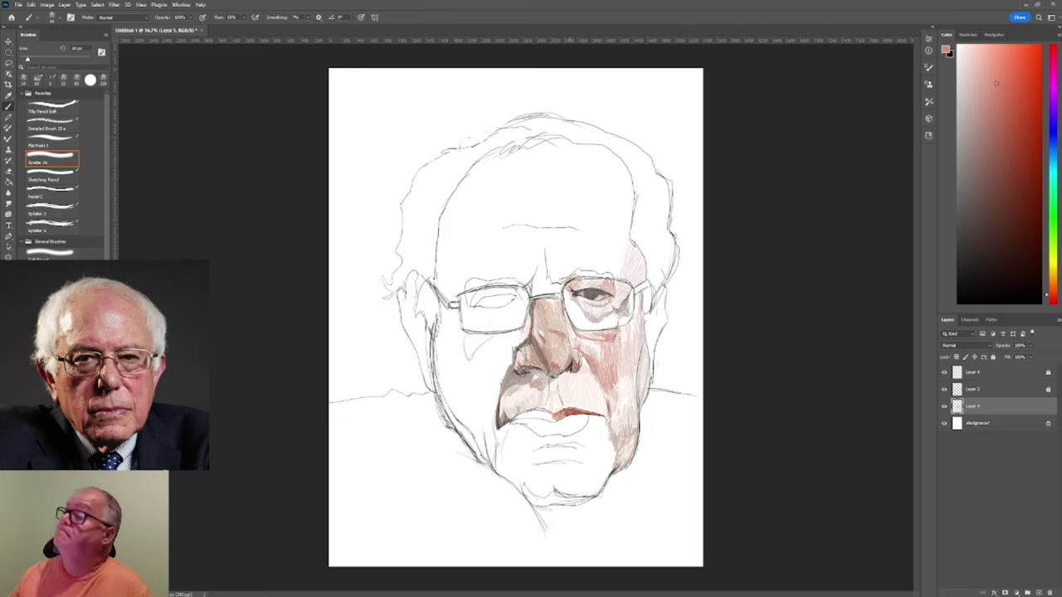
left_click(569, 413, "alt")
left_click_drag(554, 413, 519, 416)
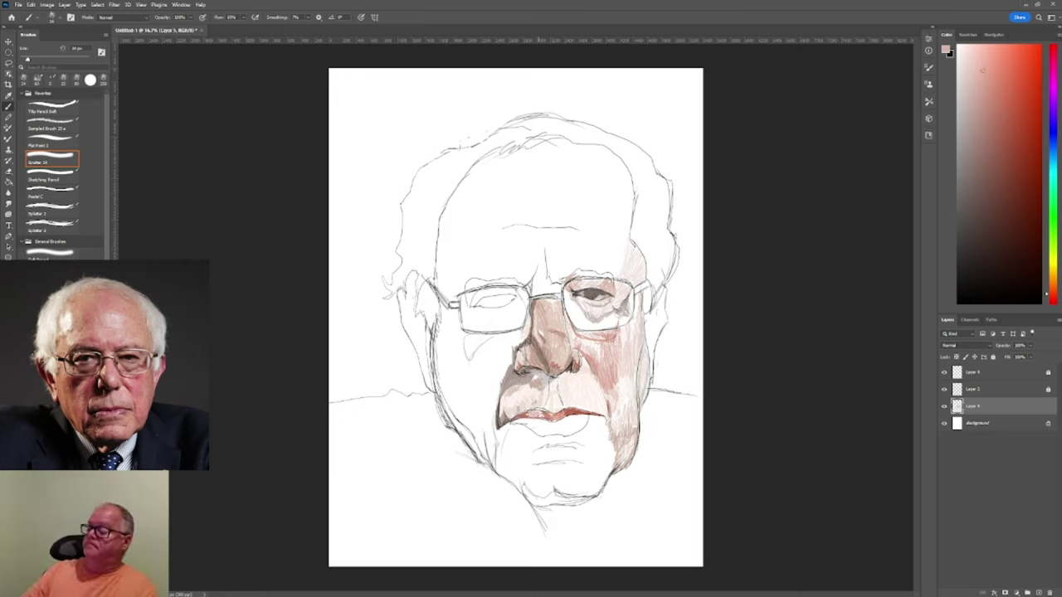
left_click(614, 365, "alt")
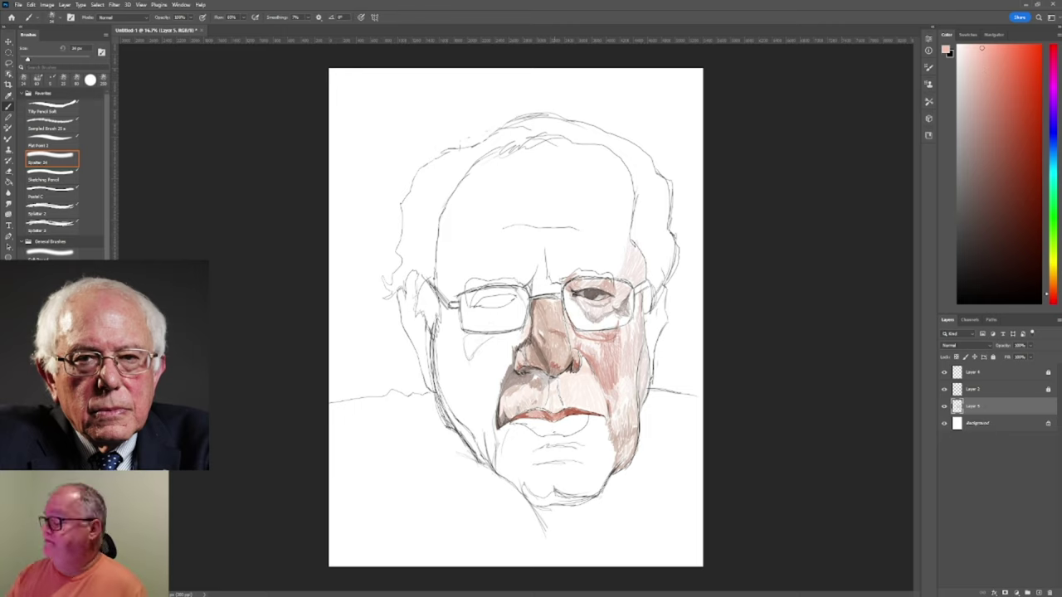
mouse_move(549, 431)
left_mouse_down()
mouse_move(585, 419)
mouse_move(519, 428)
mouse_move(556, 420)
left_mouse_up()
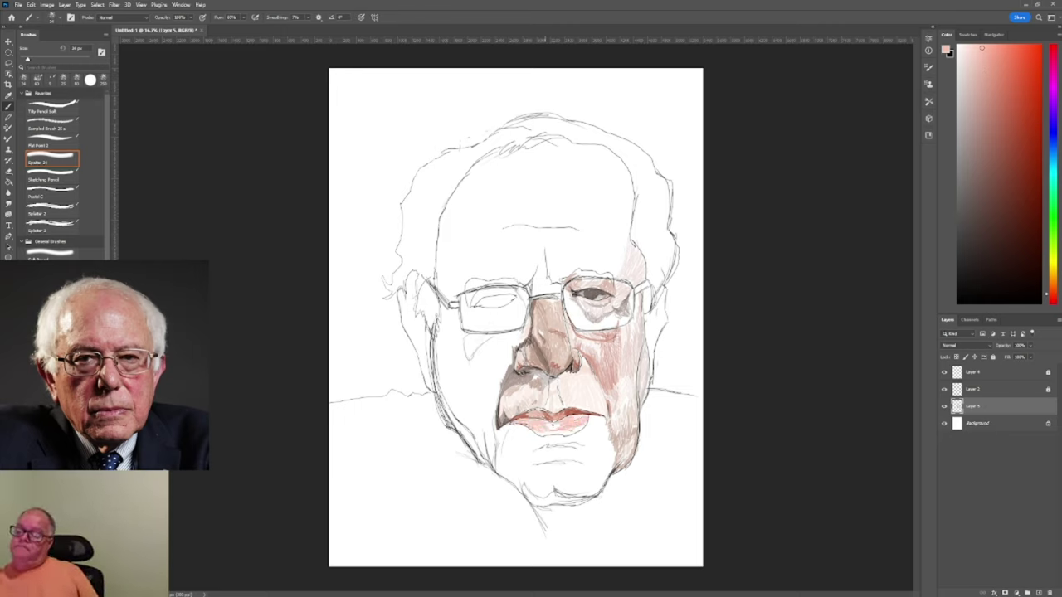
On Layer 1, paint lighter peach strokes under the right eye and pick a light pink.
left_click(564, 433, "alt")
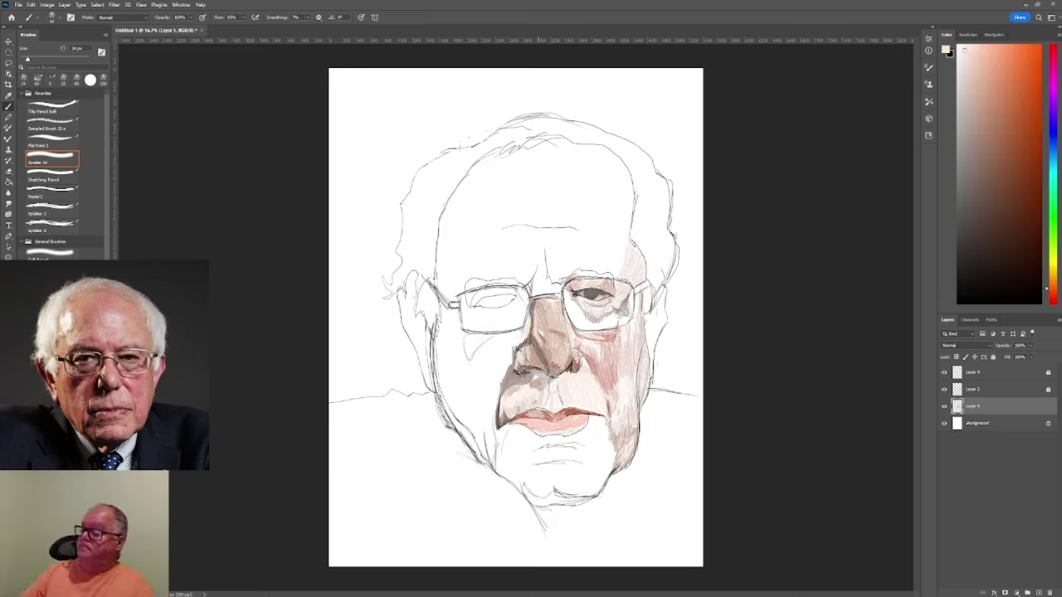
key("alt+bracketright")
key("alt+bracketleft")
left_click(568, 438, "alt")
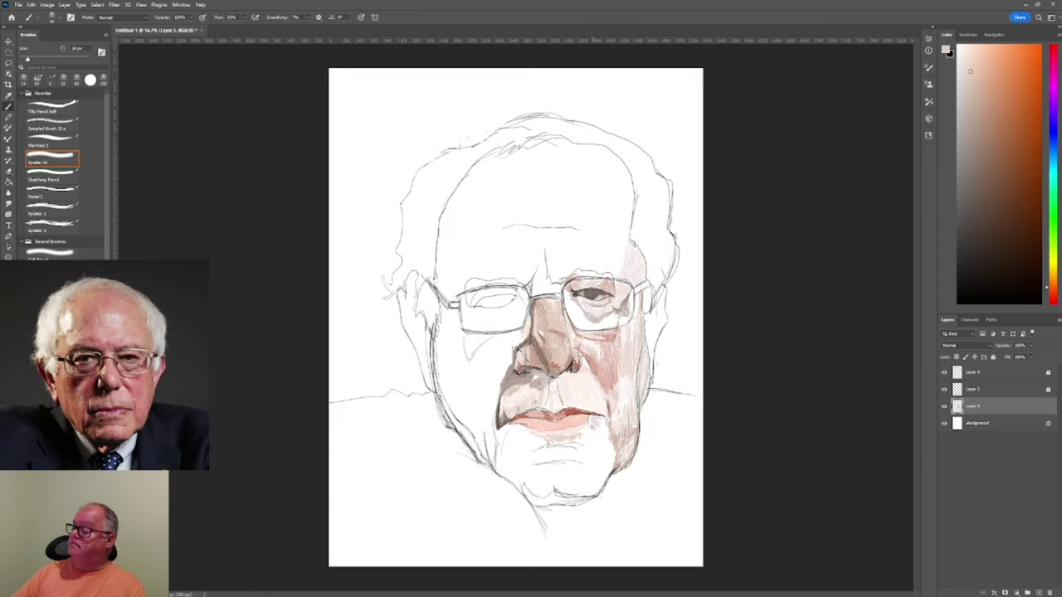
left_click_drag(573, 313, 624, 321)
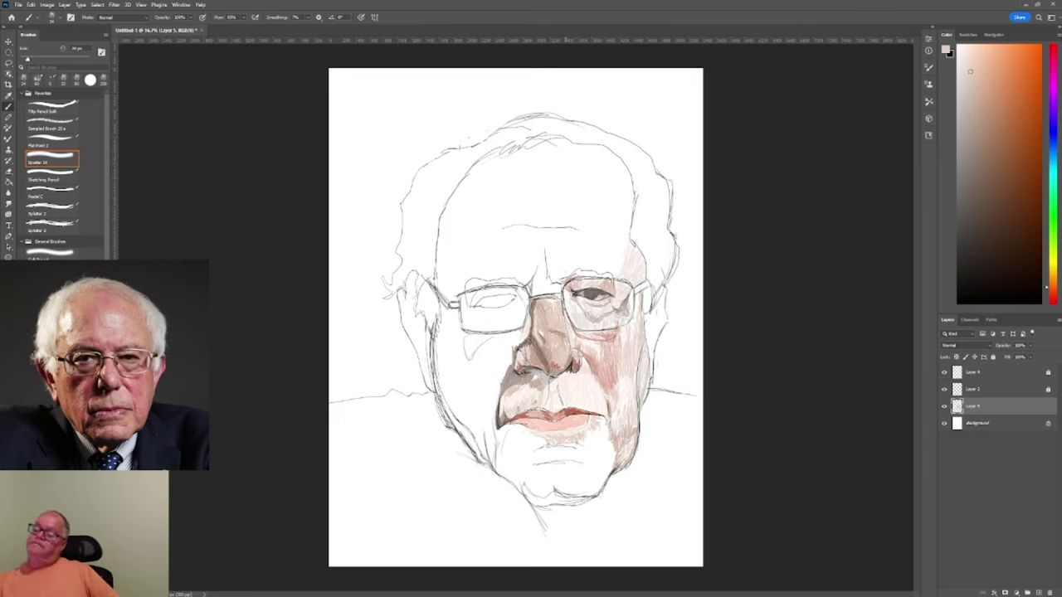
left_click(566, 380, "alt")
left_click(580, 388, "alt")
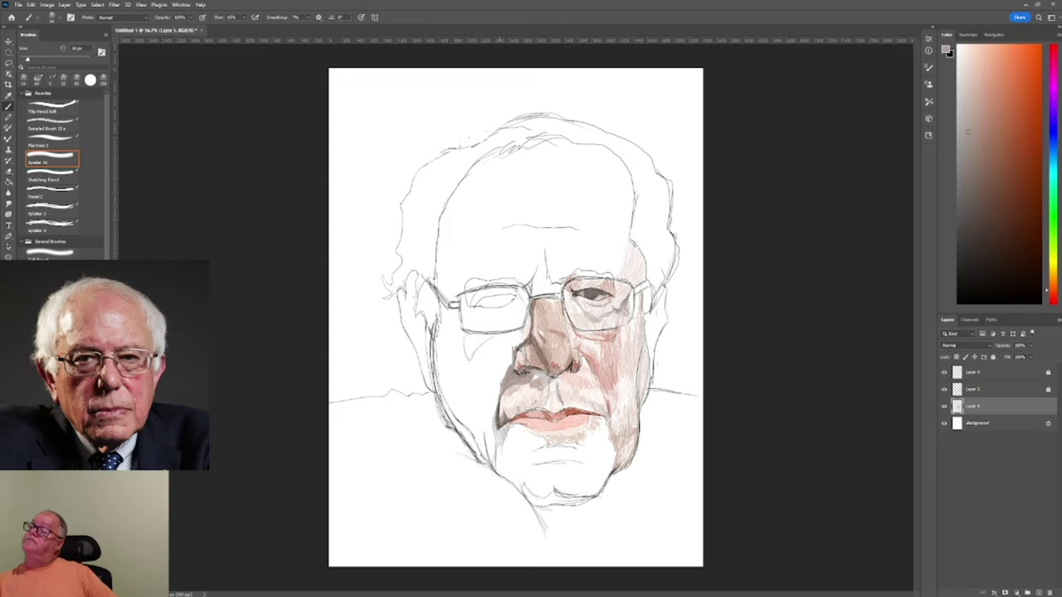
Hatch sampled light and reddish skin tones over the chin, beard and lower right jaw.
left_click(494, 445, "alt")
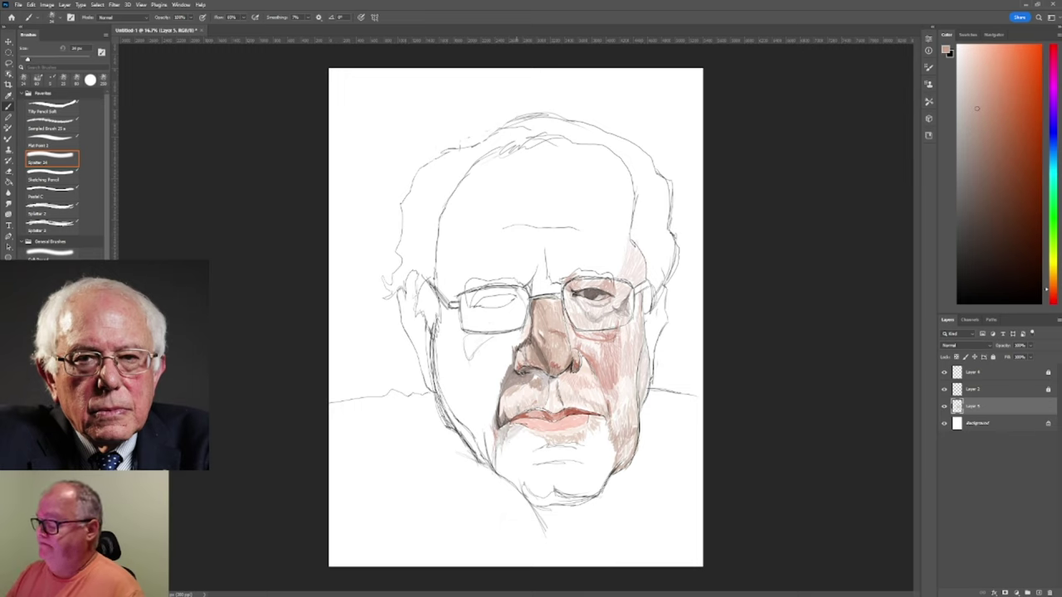
left_click_drag(540, 431, 506, 460)
mouse_move(520, 451)
left_mouse_down()
mouse_move(496, 486)
mouse_move(518, 490)
left_mouse_up()
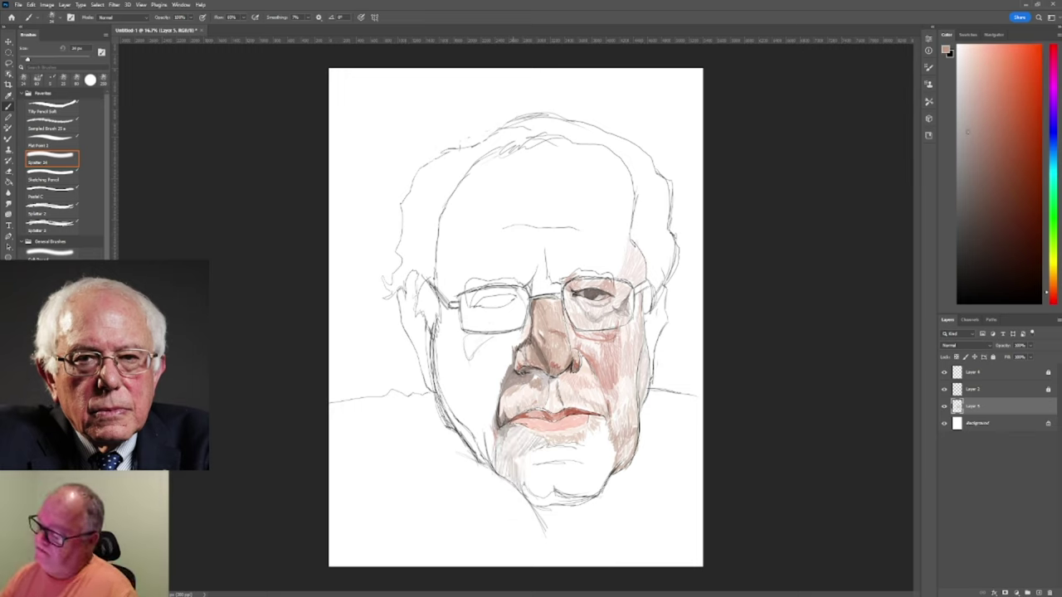
mouse_move(624, 453)
left_mouse_down()
mouse_move(579, 503)
mouse_move(523, 504)
left_mouse_up()
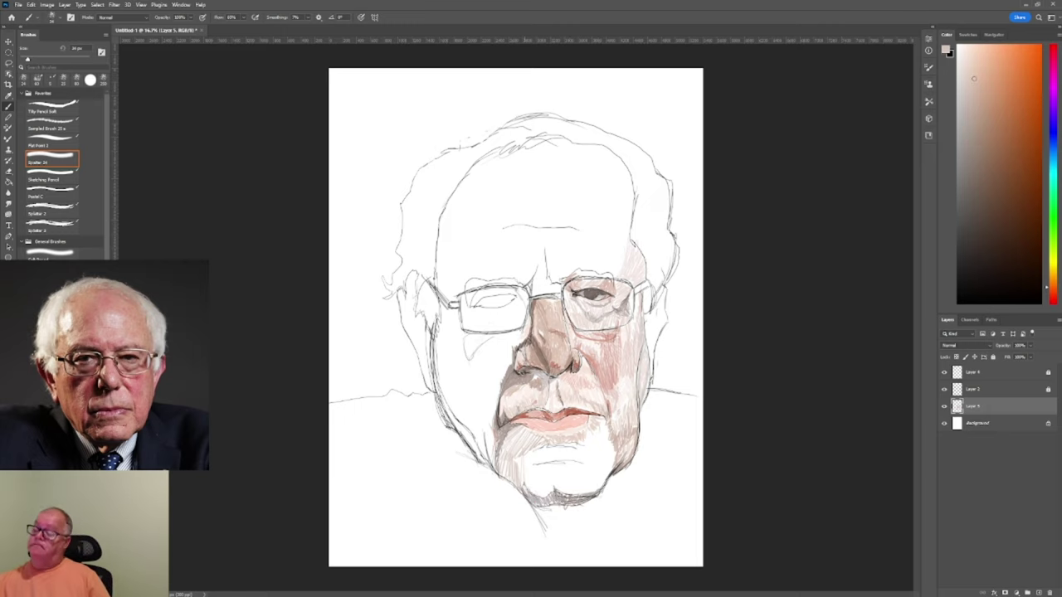
left_click_drag(569, 446, 516, 475)
left_click_drag(584, 470, 547, 494)
mouse_move(603, 473)
left_mouse_down()
mouse_move(581, 492)
mouse_move(547, 494)
left_mouse_up()
left_click_drag(528, 434, 501, 473)
left_click(614, 365, "alt")
left_click_drag(632, 439, 622, 459)
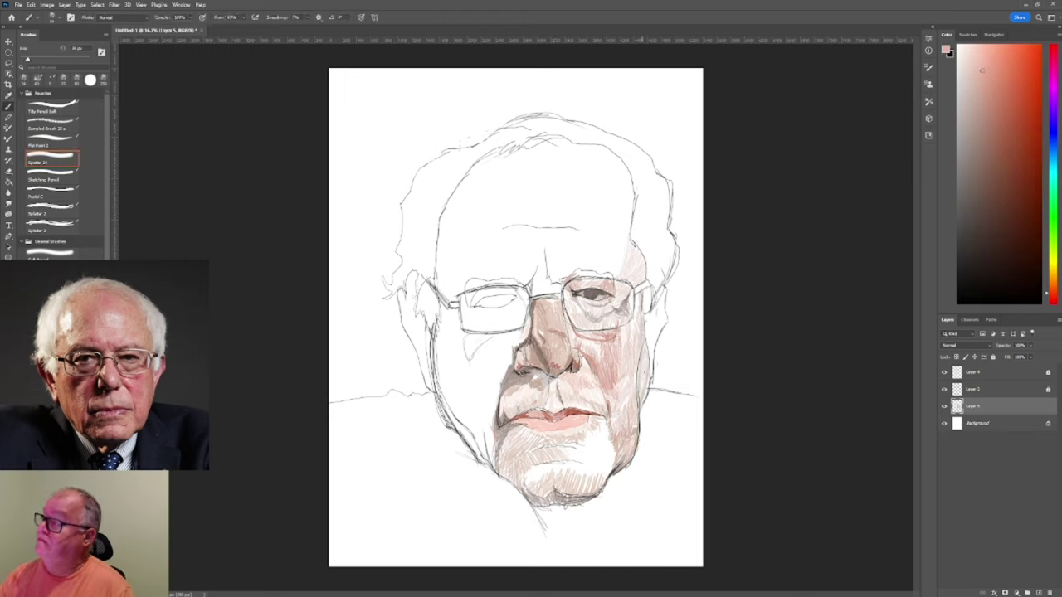
Add pink hatching across the forehead above the glasses, then pick a pinkish red.
left_click_drag(536, 278, 528, 297)
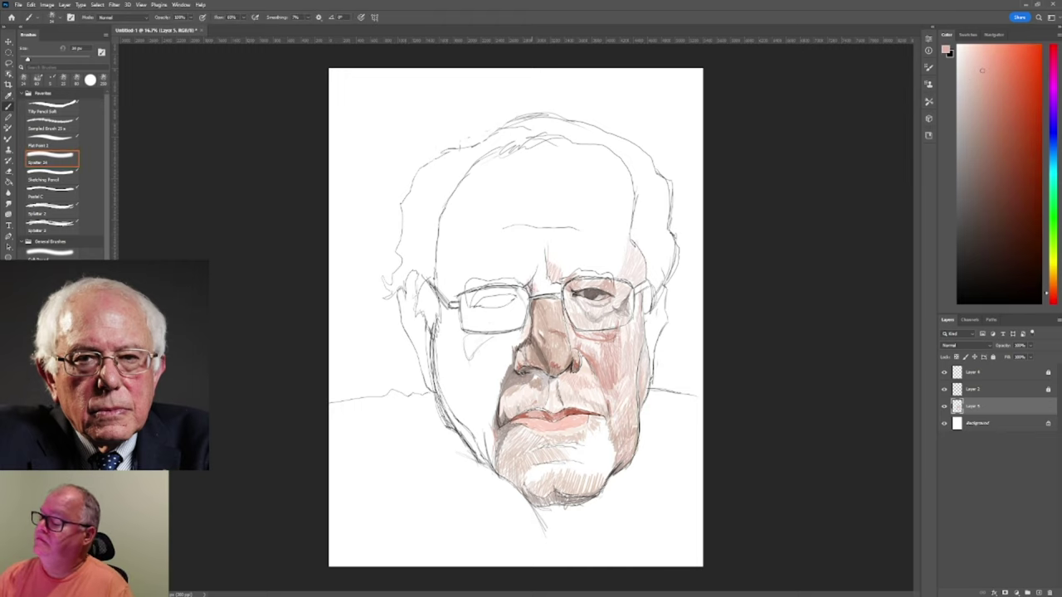
mouse_move(545, 249)
left_mouse_down()
mouse_move(521, 285)
mouse_move(502, 285)
left_mouse_up()
left_click_drag(505, 262, 479, 280)
left_click_drag(592, 257, 563, 276)
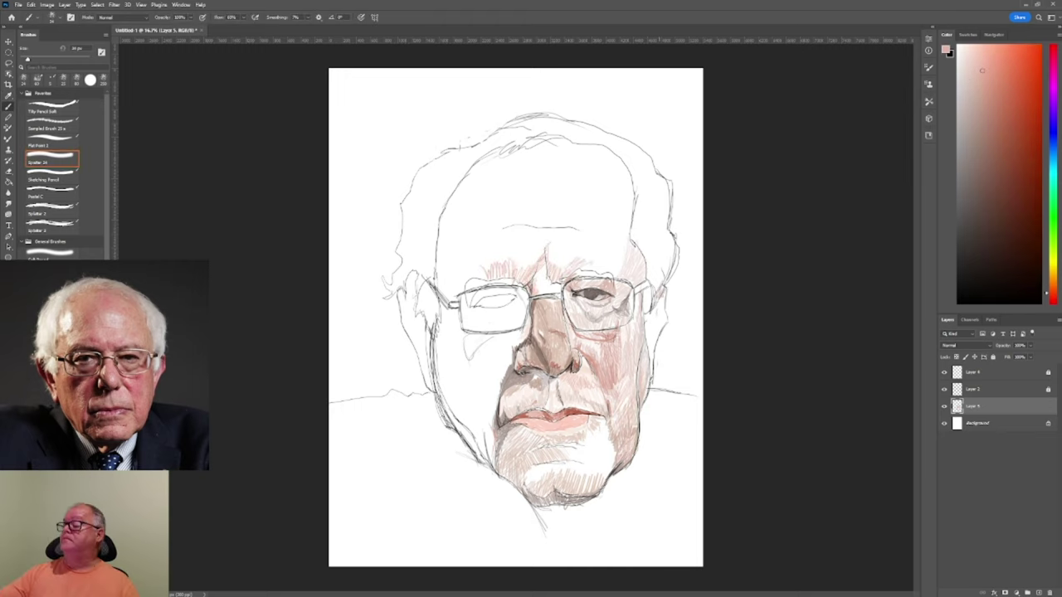
left_click(661, 464, "alt")
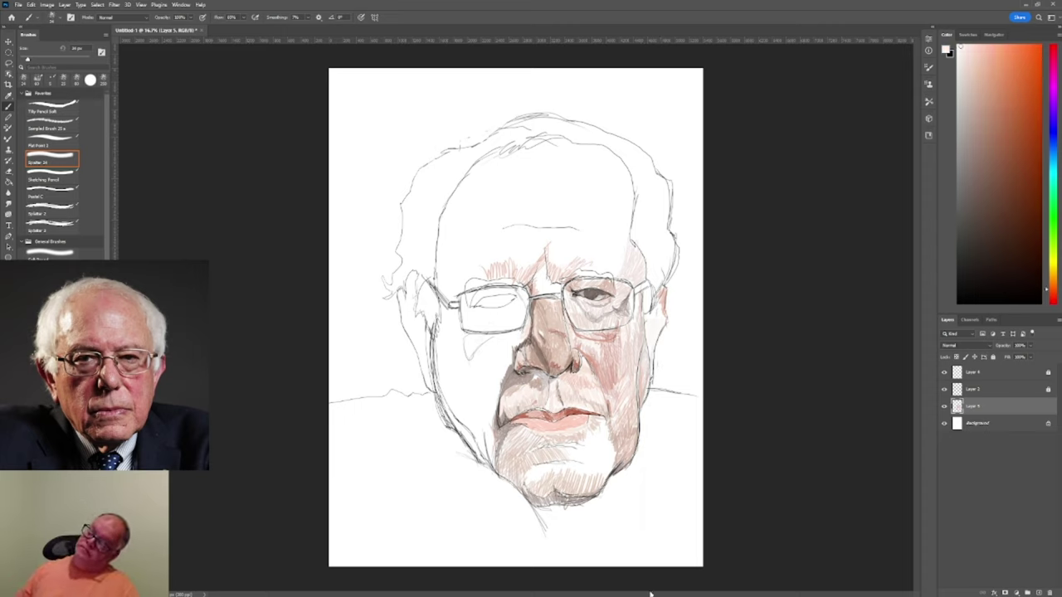
left_click(998, 110)
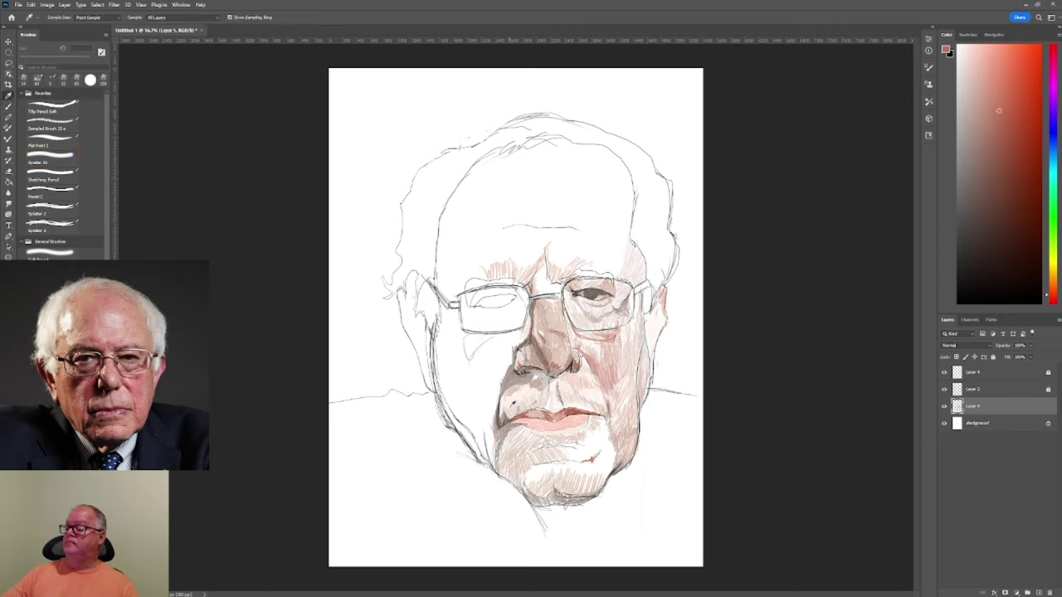
Add more light hatching over the chin and reddish strokes on the left cheek.
left_click(597, 433, "alt")
mouse_move(614, 428)
left_mouse_down()
mouse_move(580, 475)
mouse_move(564, 472)
left_mouse_up()
left_click_drag(556, 466, 529, 479)
left_click(662, 464, "alt")
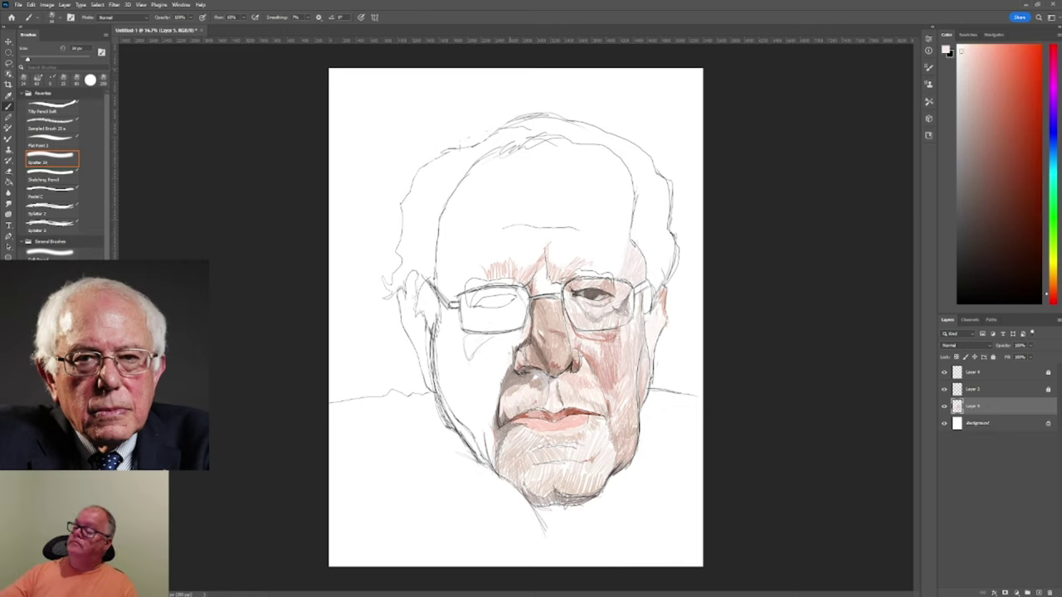
left_click_drag(507, 350, 479, 456)
Hatch a sampled tan-orange tone along the left jaw and cheek.
left_click(501, 378, "alt")
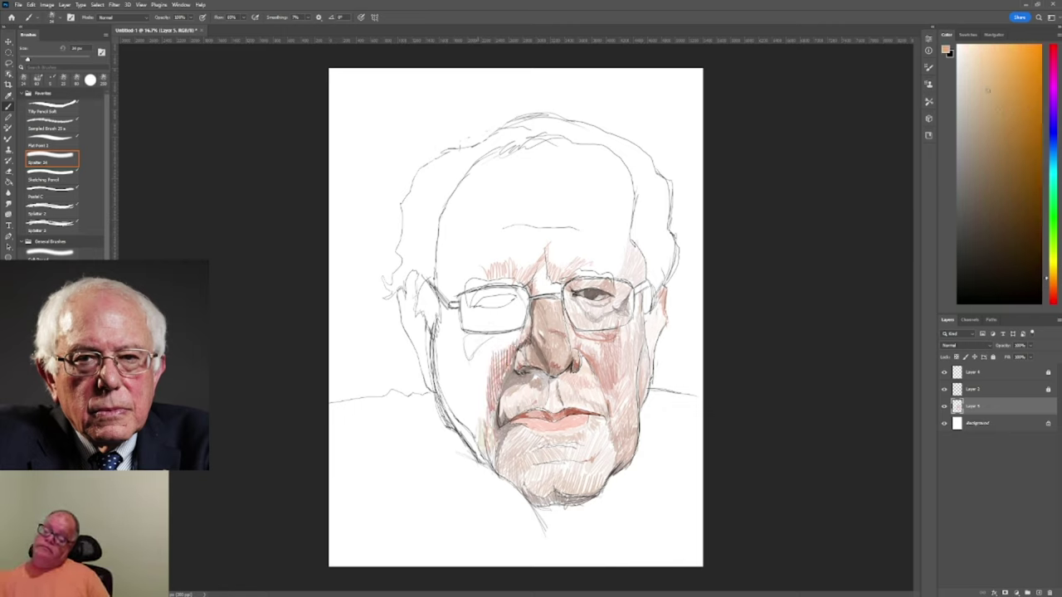
left_click_drag(480, 410, 461, 466)
left_click_drag(468, 350, 436, 440)
left_click_drag(462, 394, 441, 435)
left_click_drag(487, 370, 454, 431)
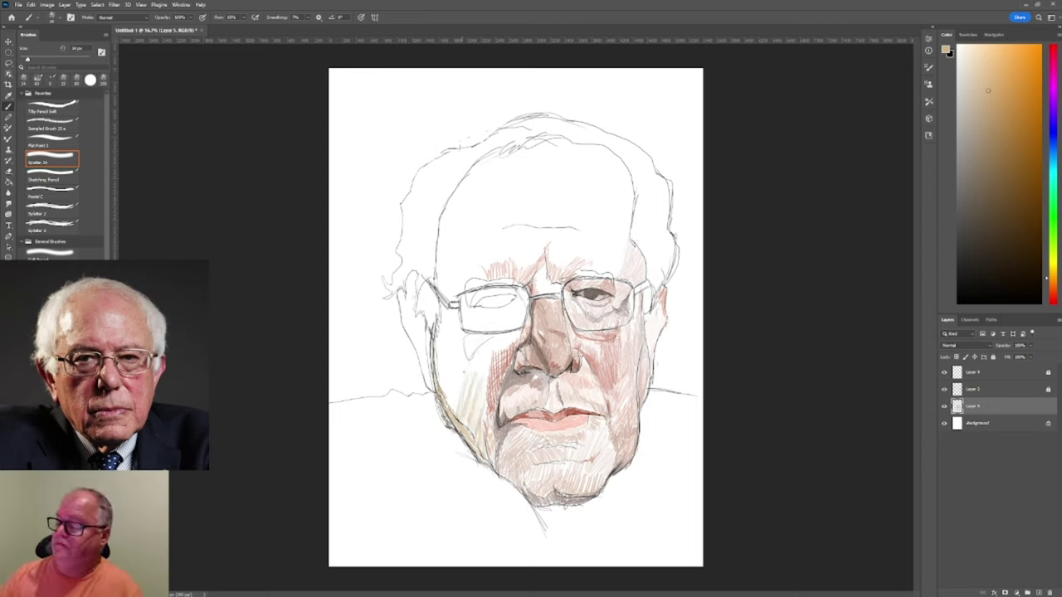
left_click_drag(466, 339, 434, 422)
mouse_move(454, 309)
left_mouse_down()
mouse_move(437, 345)
mouse_move(441, 380)
left_mouse_up()
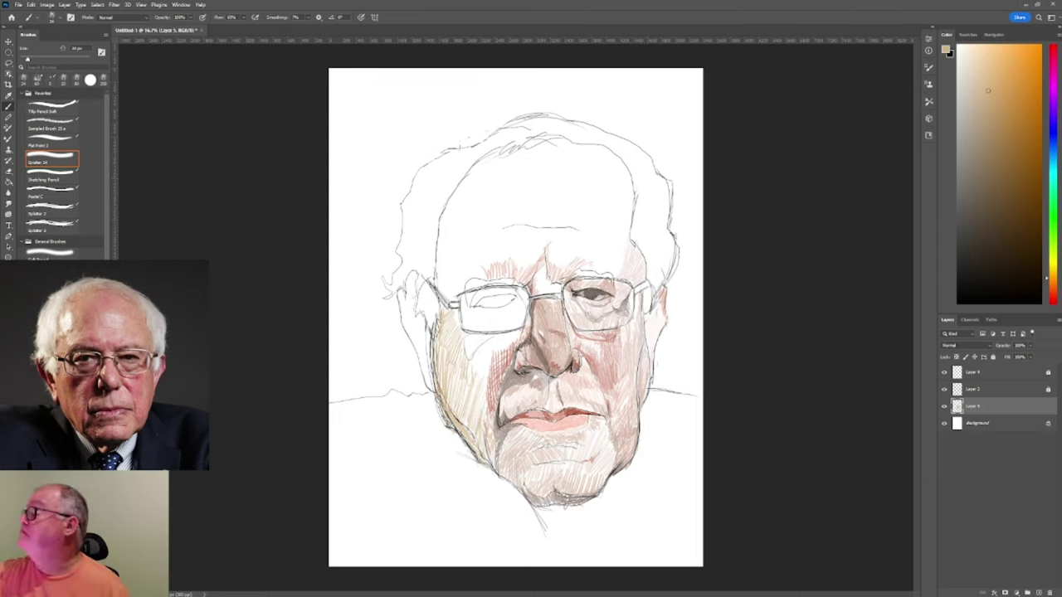
Add saturated orange hatching on the left cheek and temple, then pick a light peach.
left_click_drag(453, 328, 445, 359)
left_click_drag(451, 302, 439, 332)
left_click_drag(453, 410, 443, 429)
left_click_drag(477, 385, 462, 437)
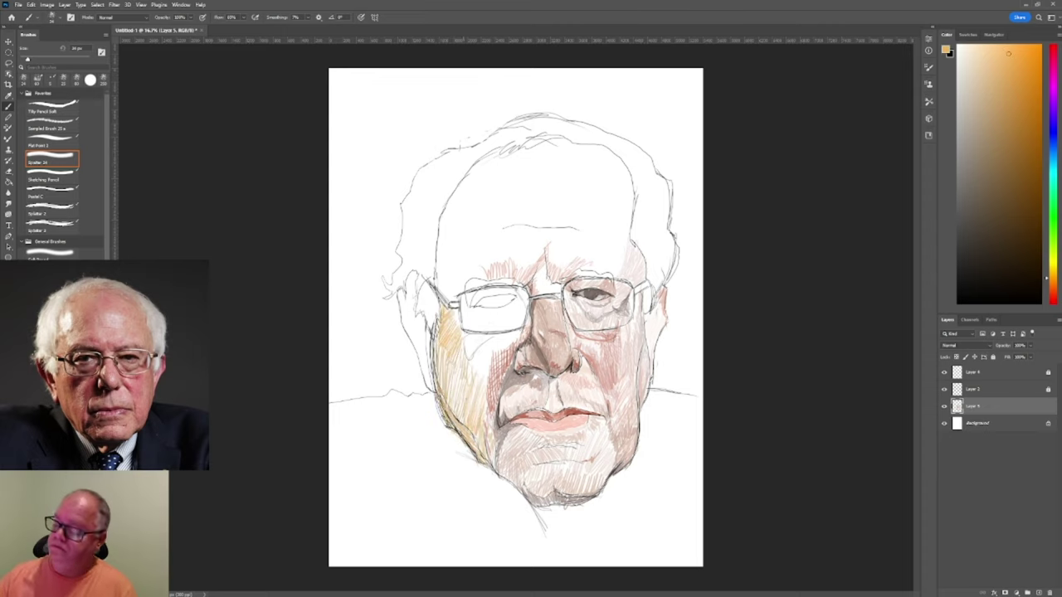
left_click_drag(466, 356, 447, 418)
left_click_drag(486, 345, 469, 403)
left_click_drag(471, 267, 443, 302)
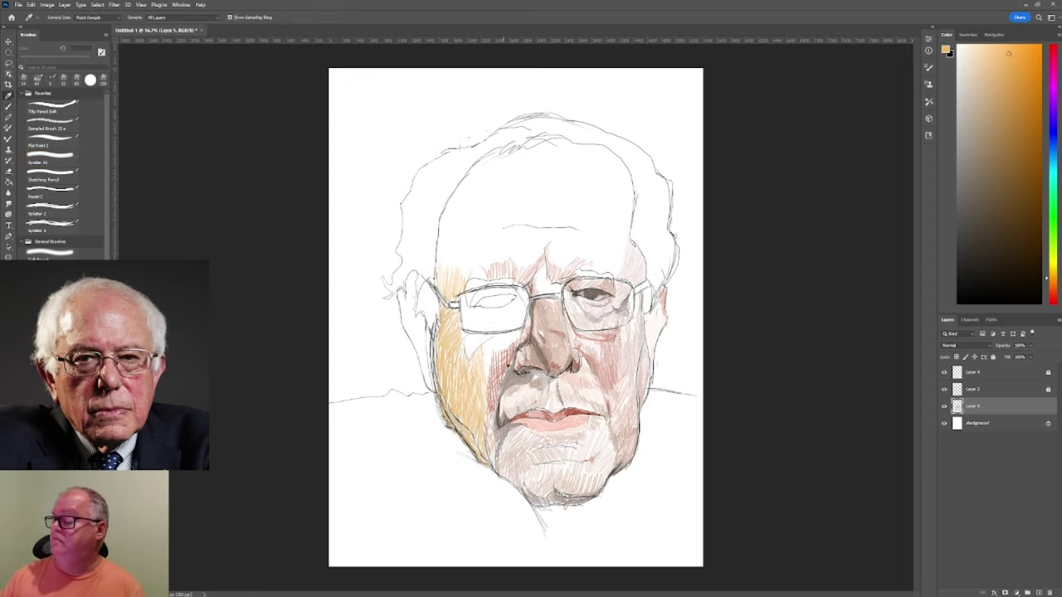
left_click(477, 344, "alt")
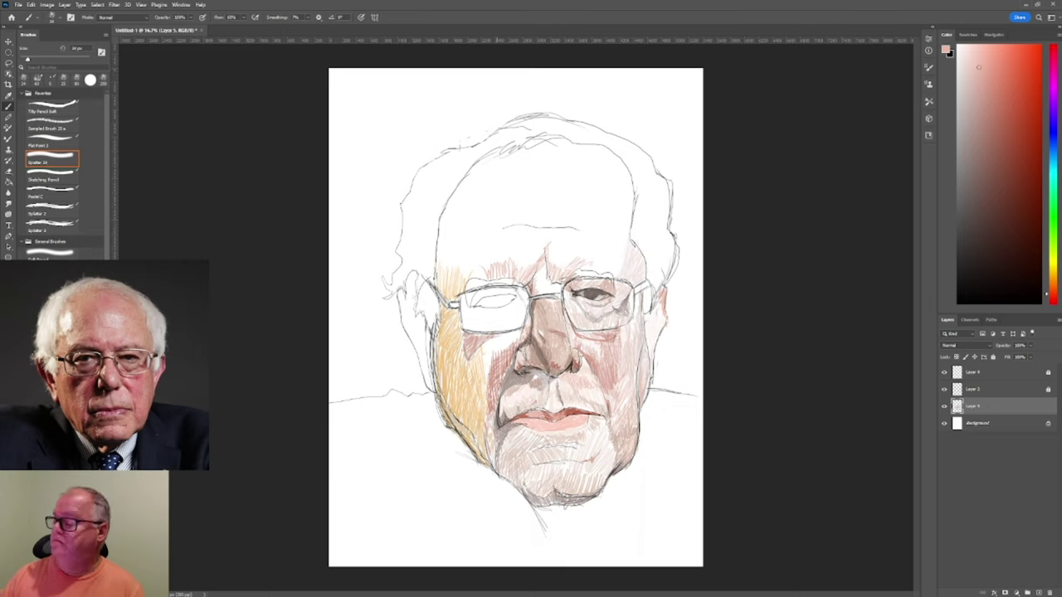
left_click(590, 366, "alt")
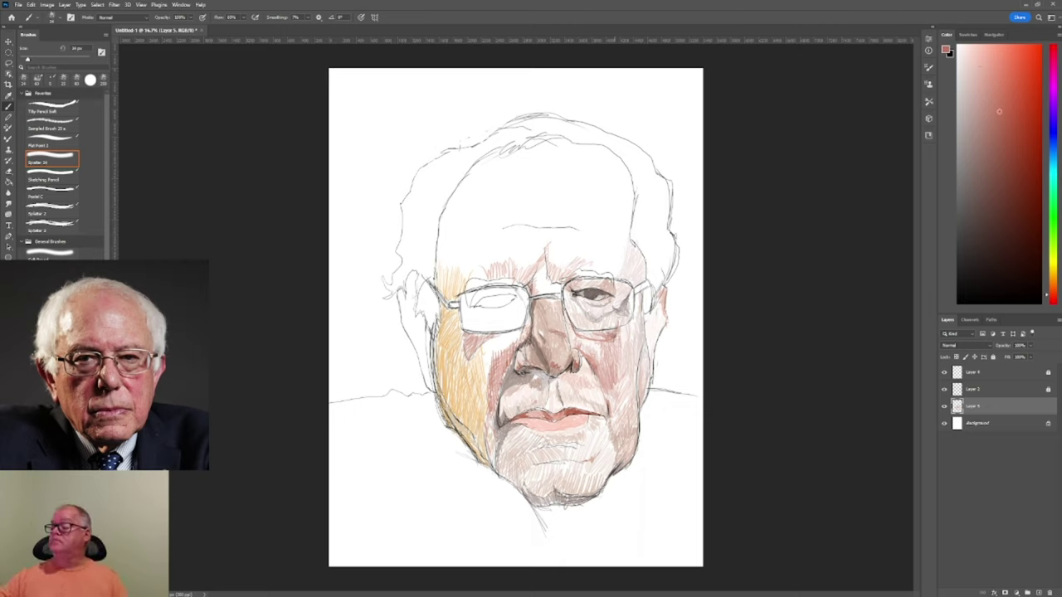
left_click(515, 266, "alt")
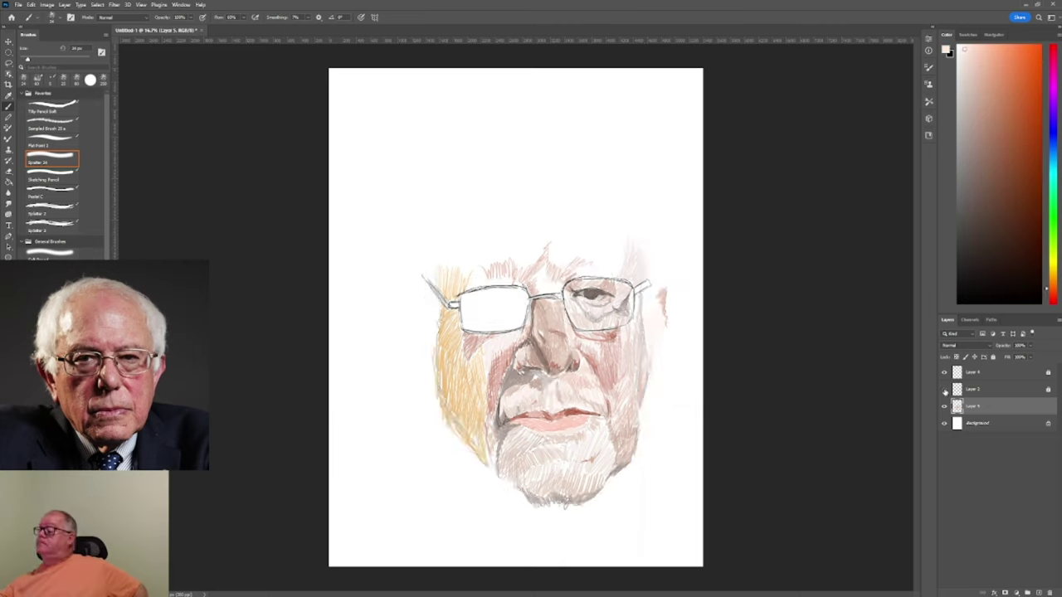
On Layer 1, hatch light peach over the forehead, crown and right temple.
left_click(996, 388)
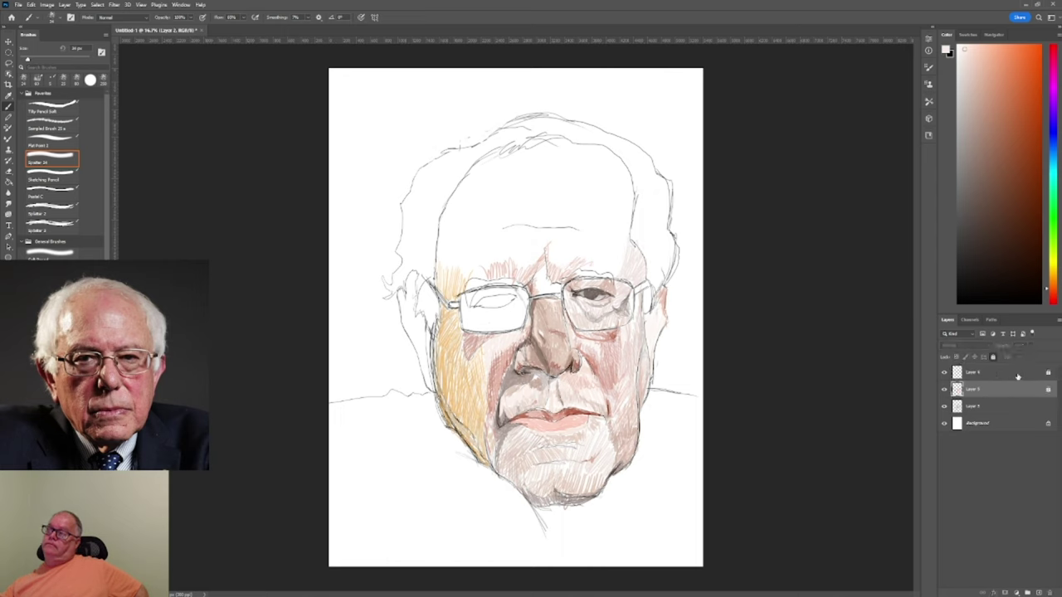
left_click(479, 249, "alt")
left_click(995, 406)
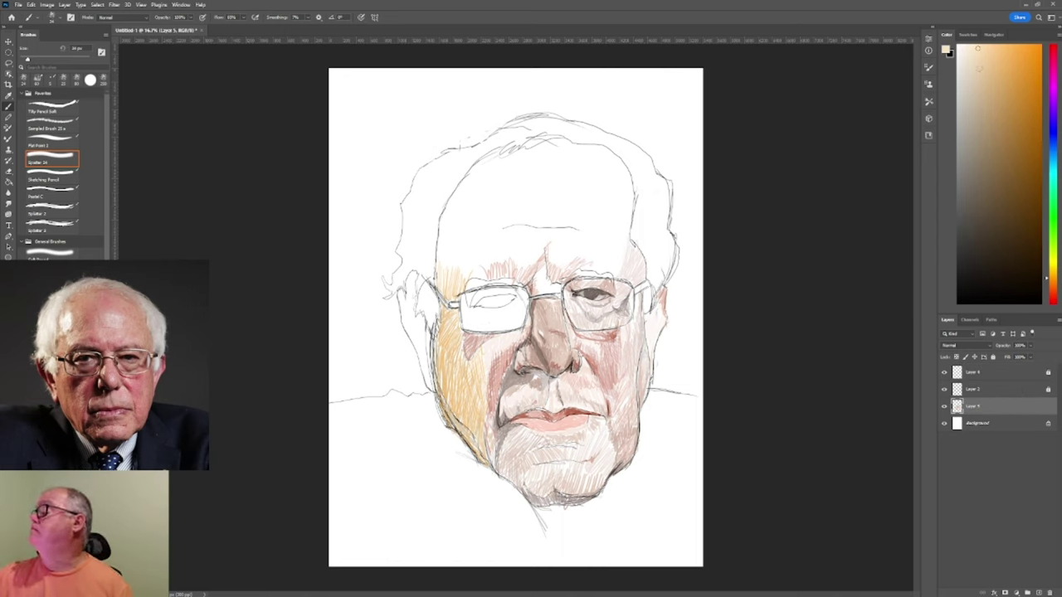
mouse_move(465, 195)
left_mouse_down()
mouse_move(507, 154)
mouse_move(540, 147)
left_mouse_up()
left_click_drag(481, 217, 531, 156)
left_click_drag(514, 194, 485, 226)
left_click_drag(496, 219, 466, 275)
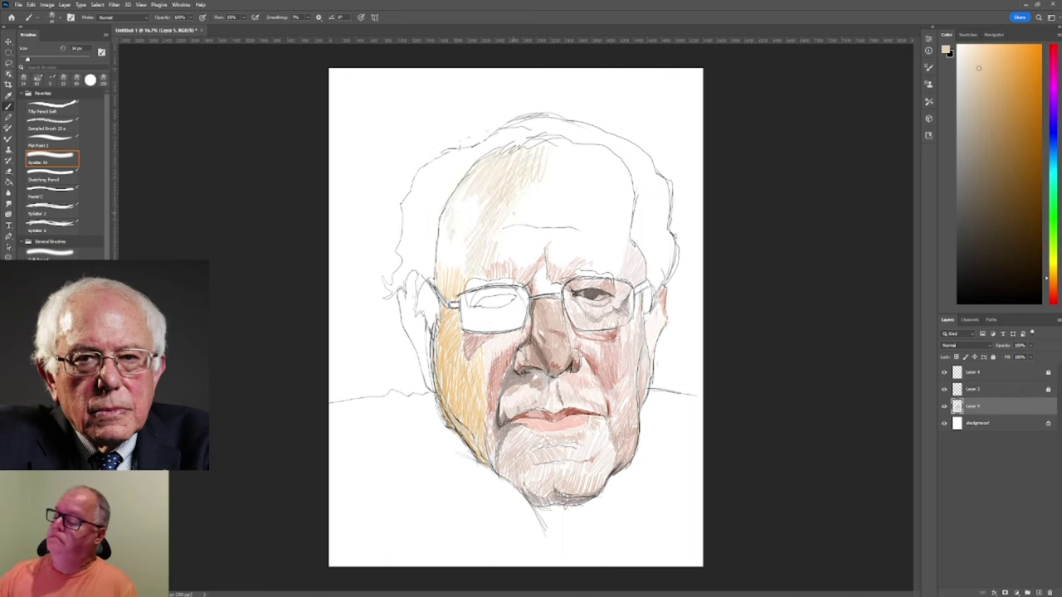
left_click_drag(538, 164, 549, 141)
mouse_move(616, 272)
left_mouse_down()
mouse_move(626, 255)
mouse_move(622, 160)
left_mouse_up()
left_click_drag(586, 188, 600, 148)
left_click_drag(547, 167, 582, 138)
left_click(999, 62)
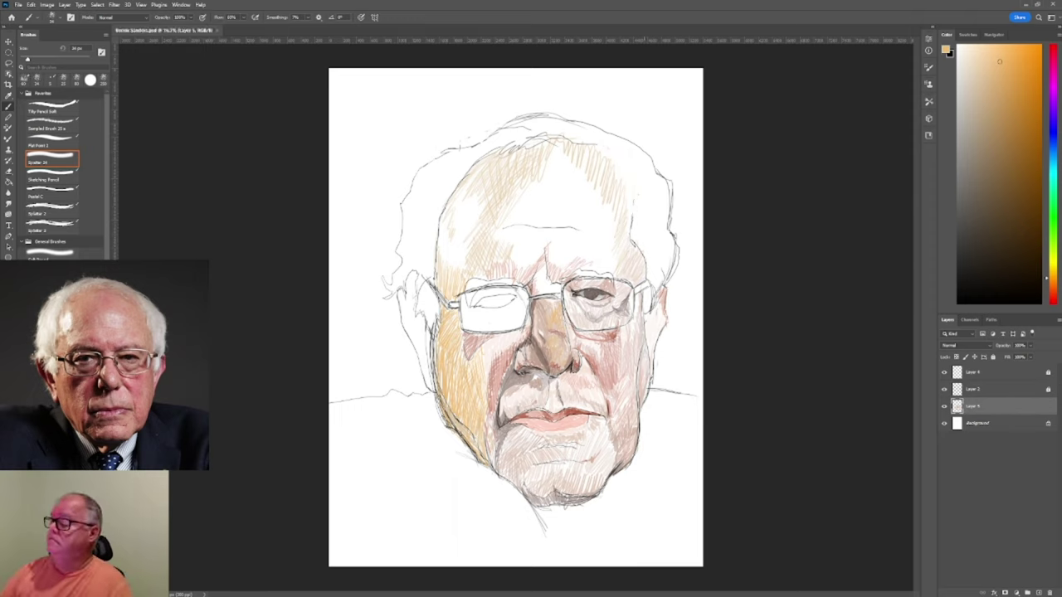
Save the portrait as a Photoshop document and move to Layer 2 with the Splatter 24 brush.
left_click(630, 415, "alt")
key("alt+bracketright")
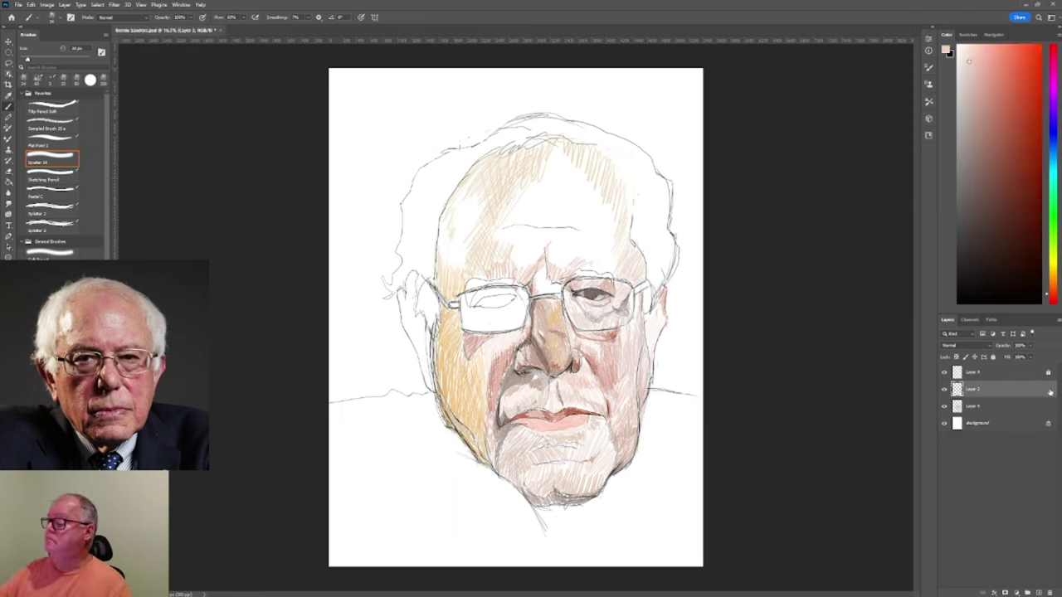
key("d")
key("period")
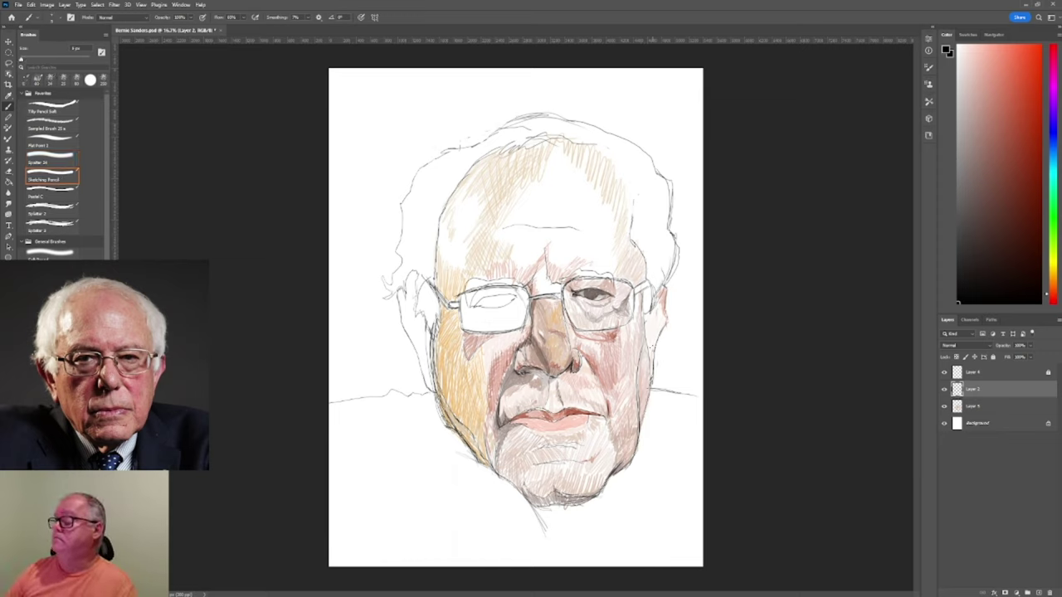
key("comma")
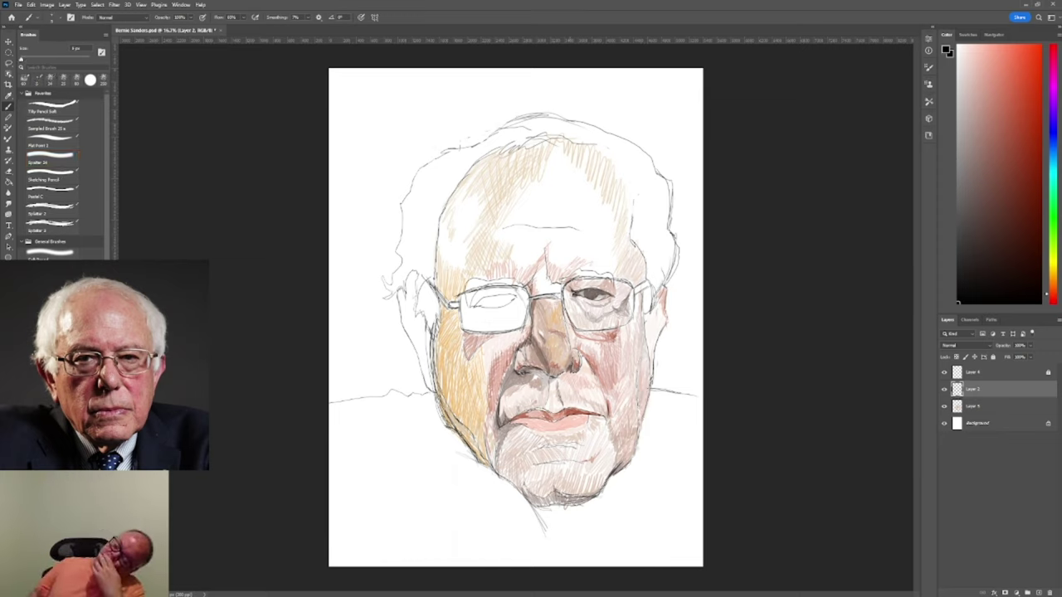
key("period")
Sample and adjust light pink and purple paint colours, returning to Layer 1.
left_click(661, 264, "alt")
left_click(661, 264, "alt")
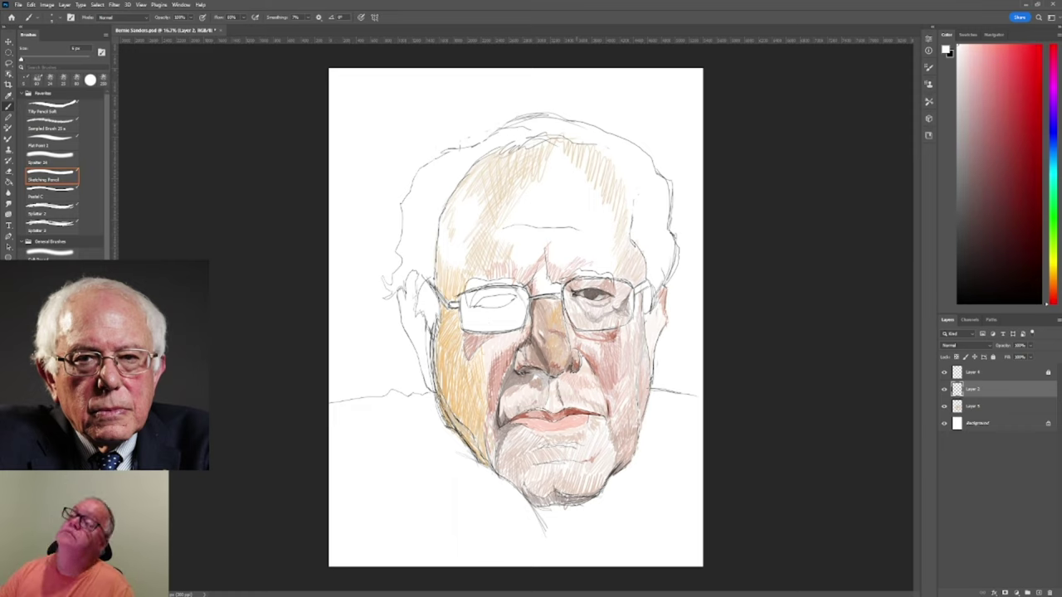
left_click(661, 264, "alt")
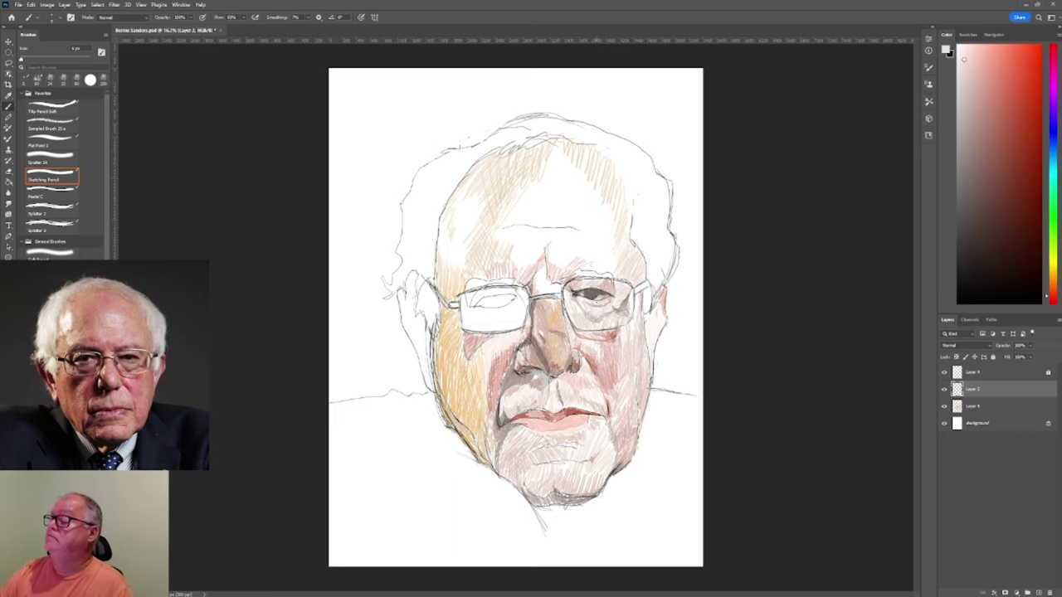
left_click(661, 264, "alt")
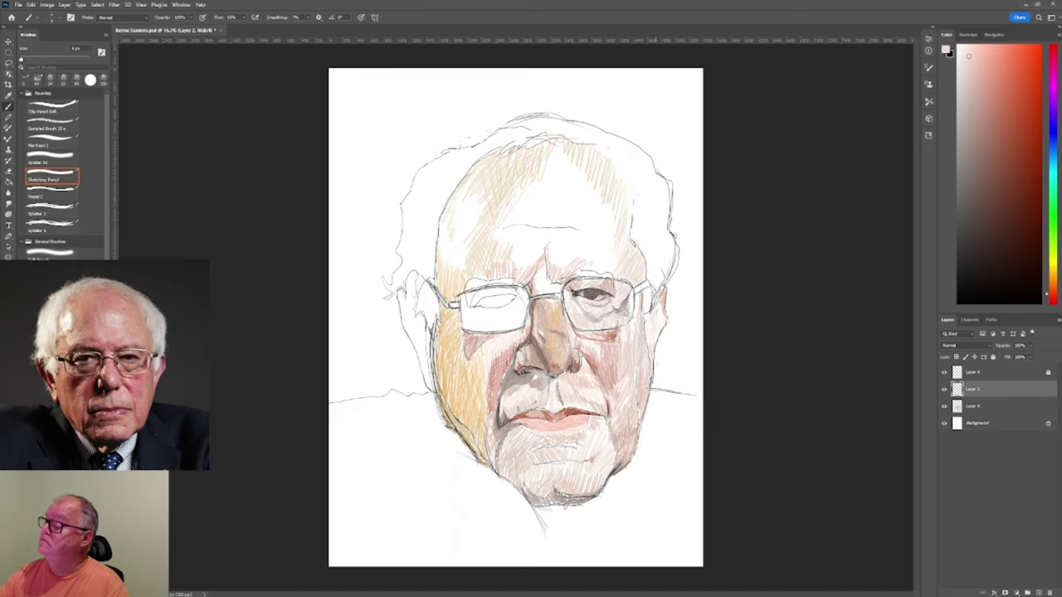
left_click(1046, 100)
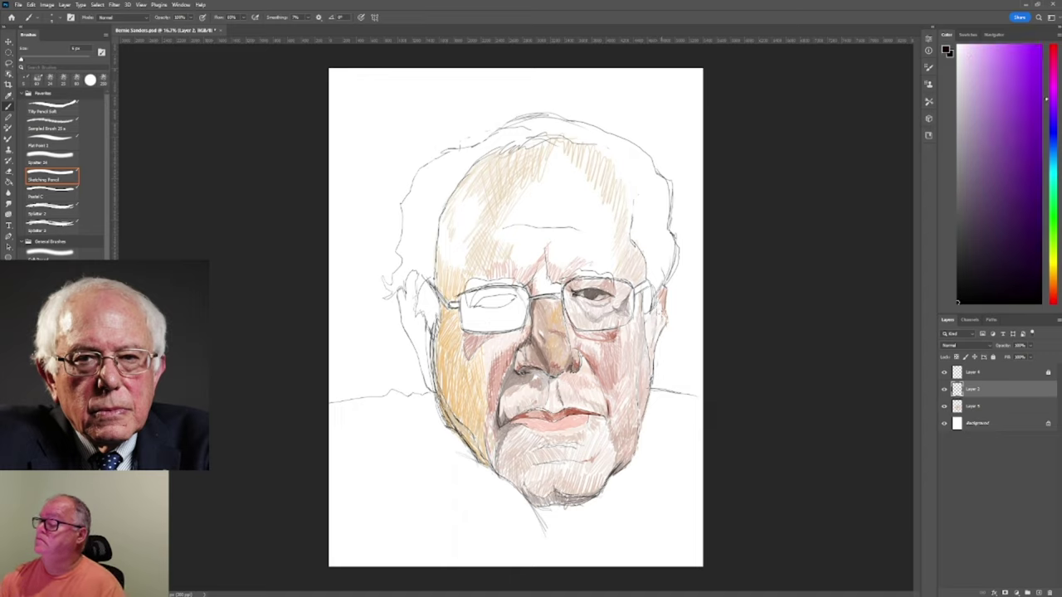
left_click(979, 406)
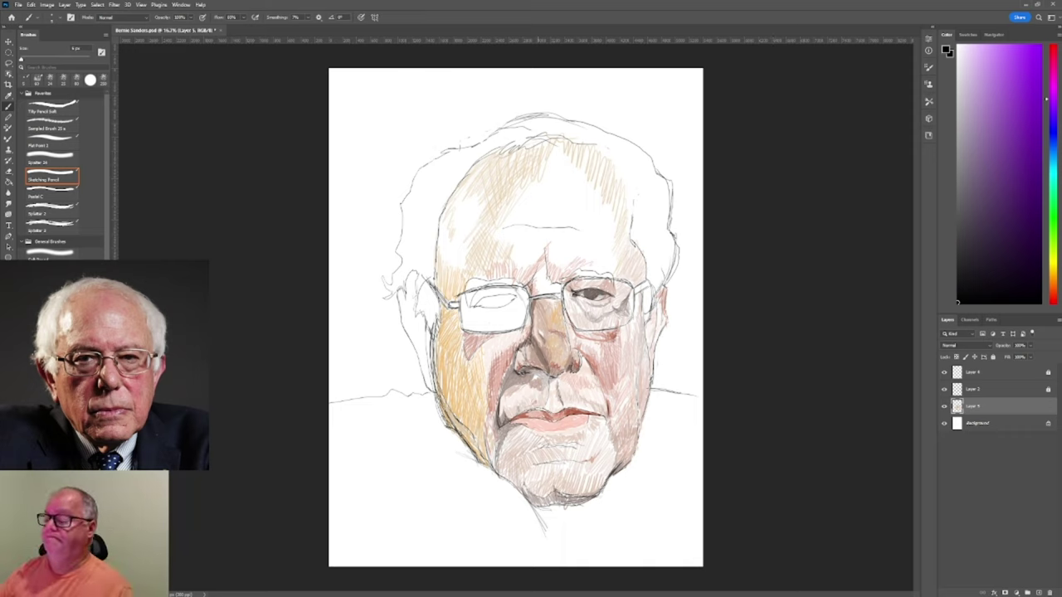
key("l")
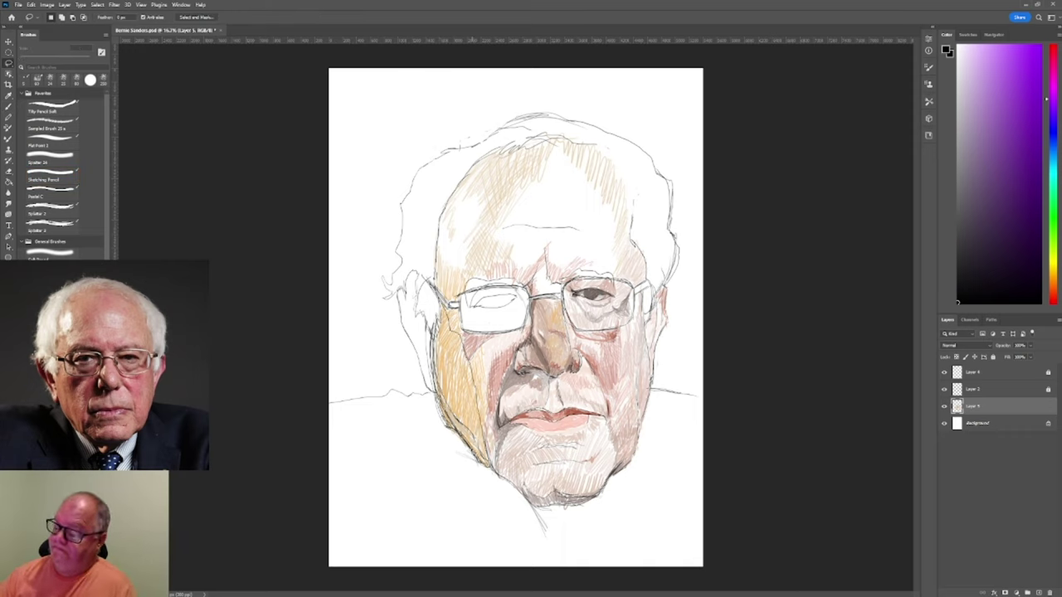
On a new layer beneath the sketch, fill the left side of the face orange.
left_click(1026, 593, "ctrl")
key("i")
left_click(455, 377)
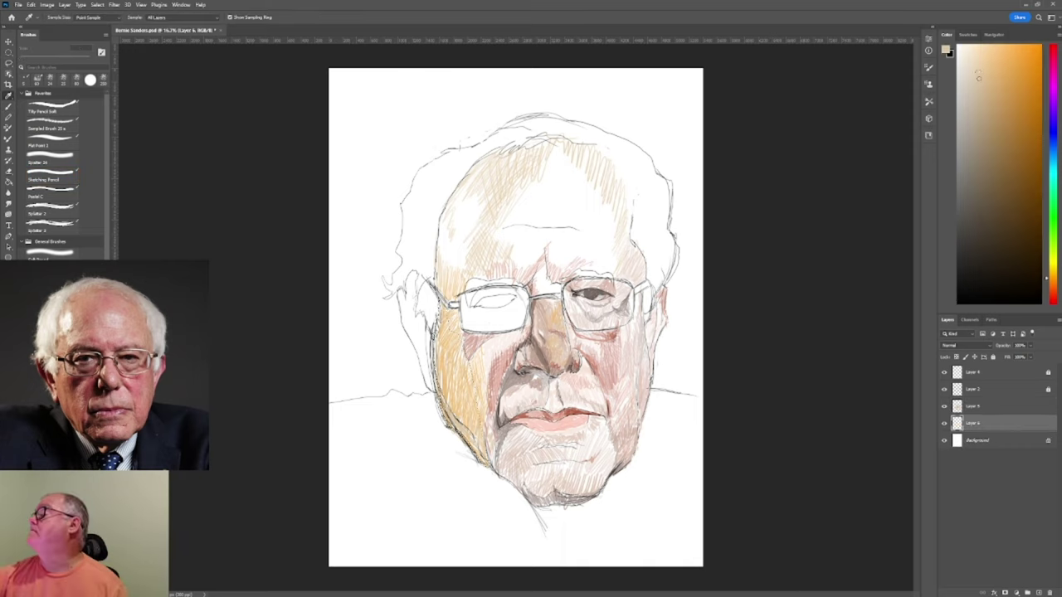
key("g")
left_click(504, 550)
key("ctrl+z")
key("ctrl+shift+z")
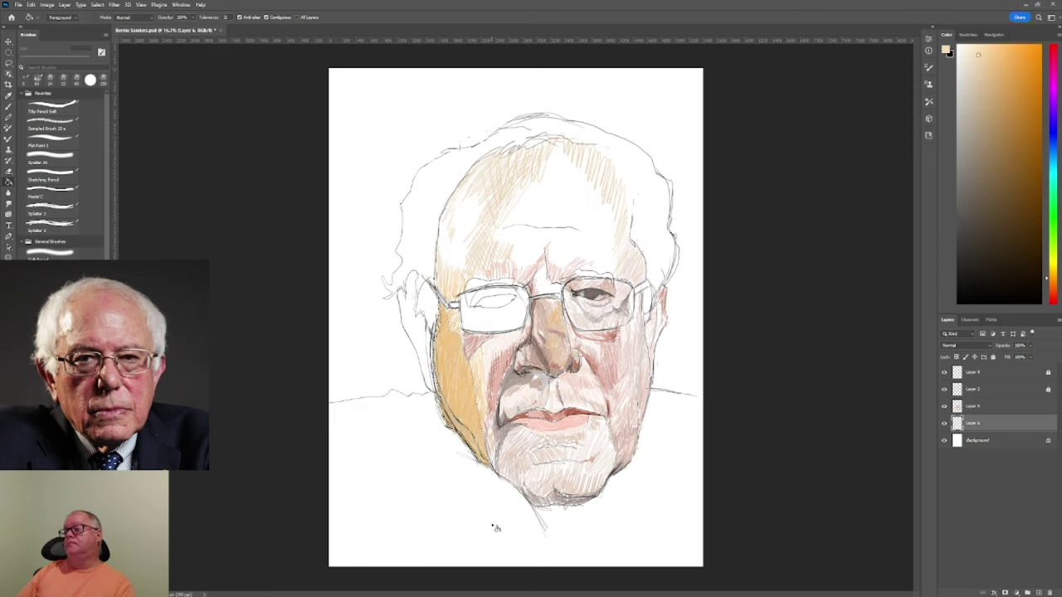
Fill the selected left cheek with a sampled pale pink-red tone.
key("l")
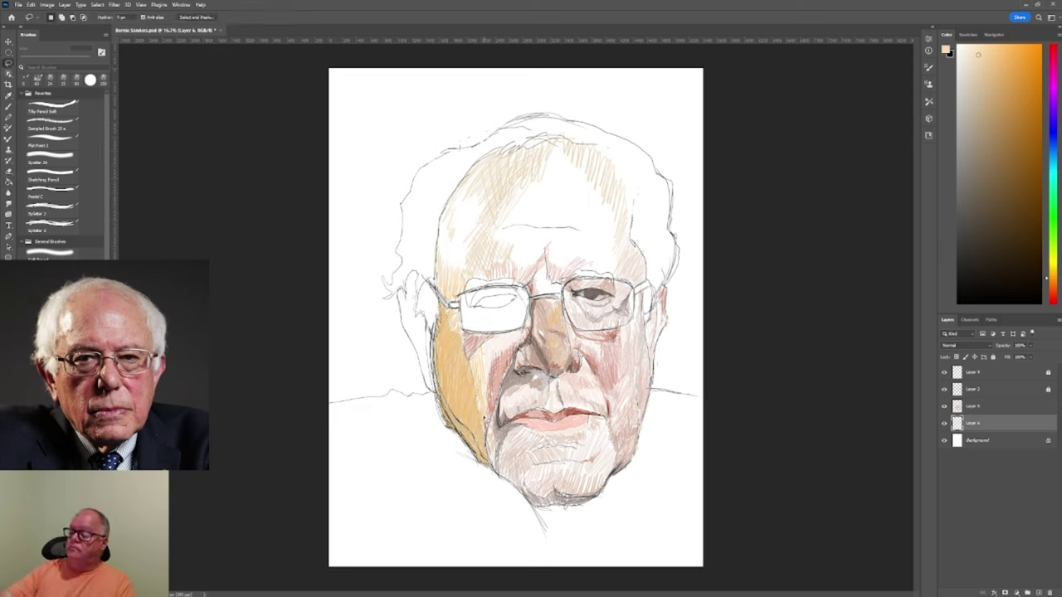
key("i")
left_click(475, 408)
key("g")
left_click(494, 364)
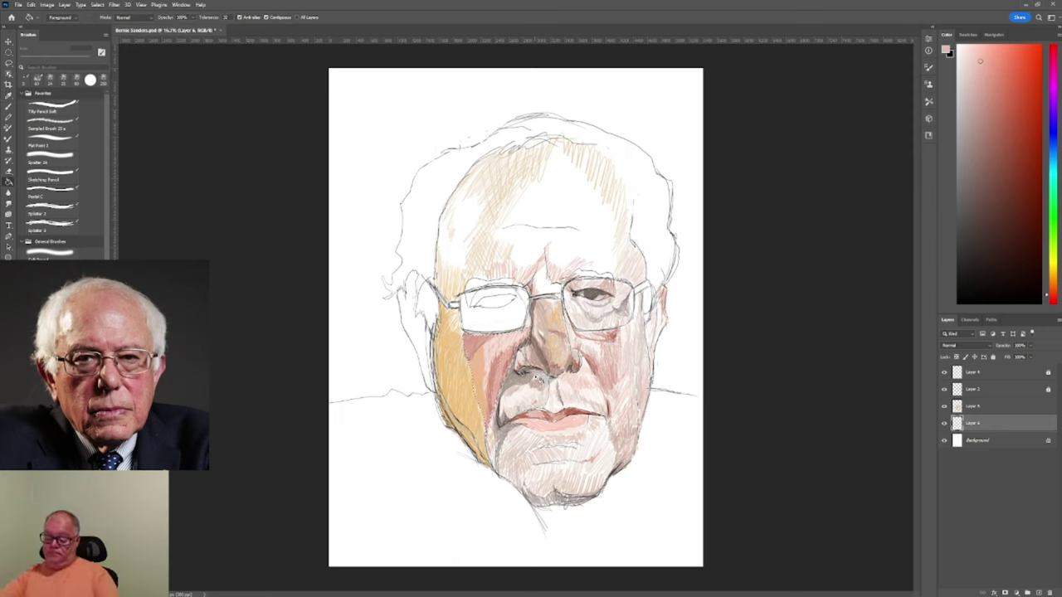
Lasso and fill several more cheek areas with flat skin tones.
key("l")
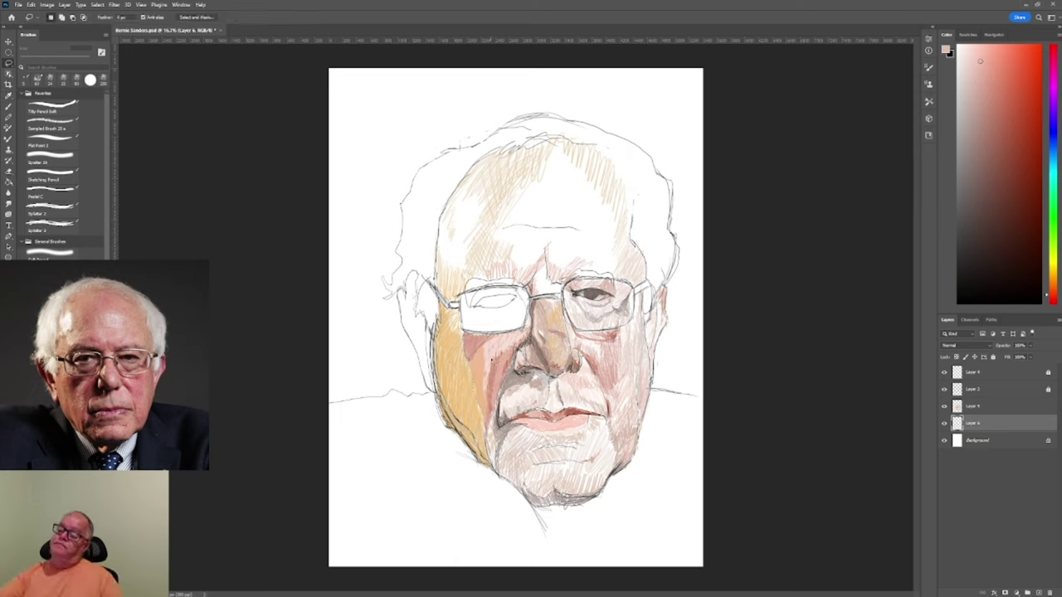
key("g")
key("l")
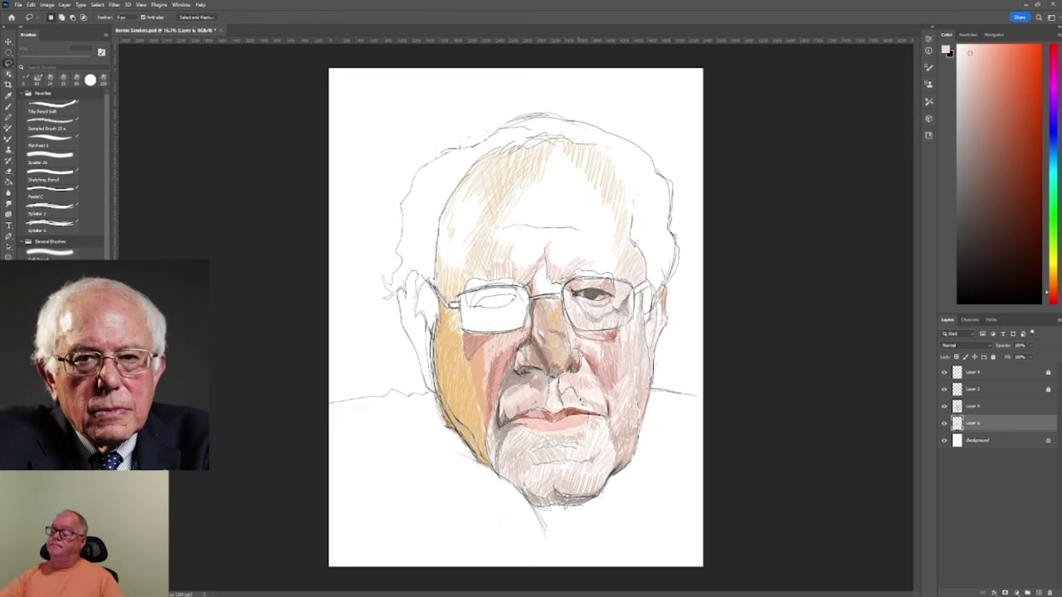
key("g")
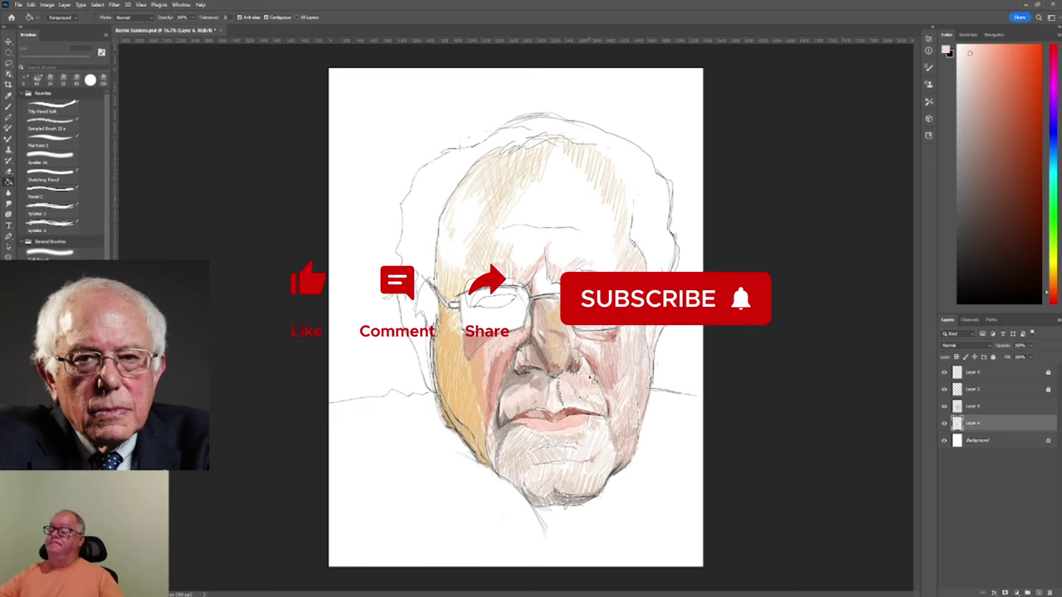
key("l")
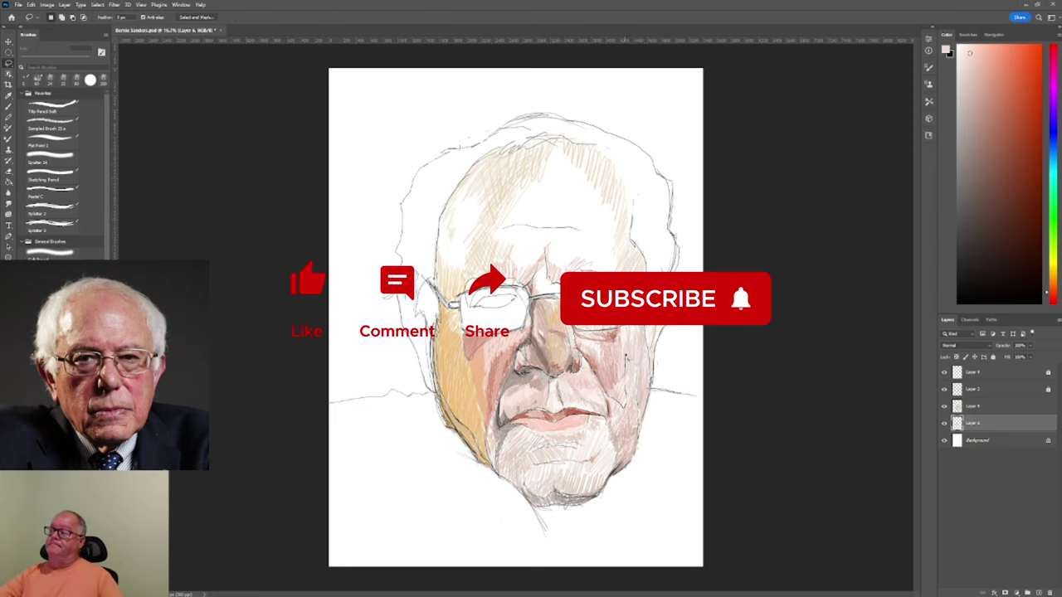
key("g")
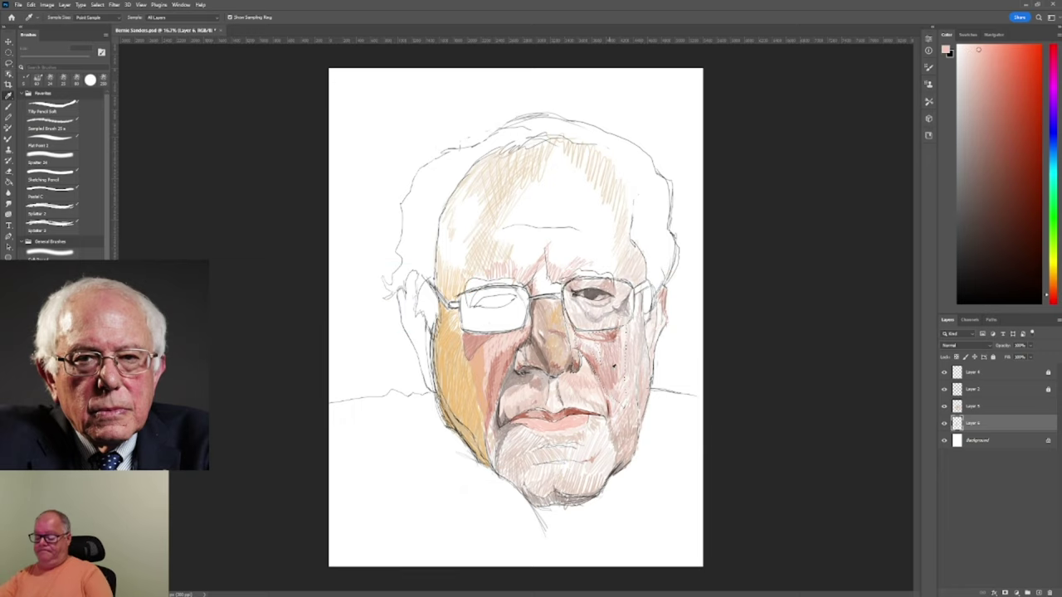
key("l")
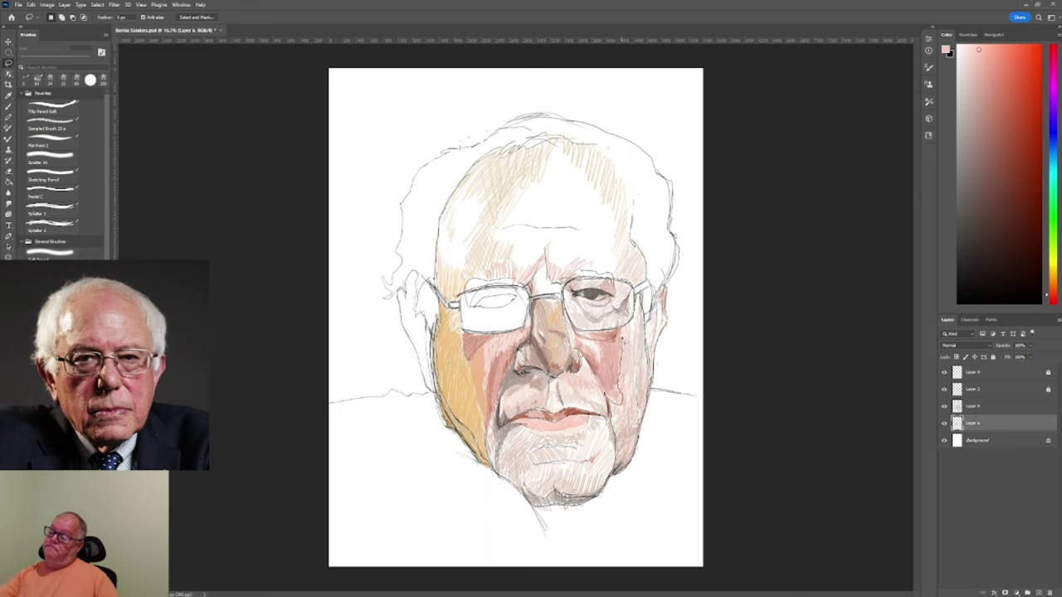
Darken the right cheek edge with the pencil and fill the beard and chin darker pink-beige.
key("b")
left_click_drag(634, 299, 617, 472)
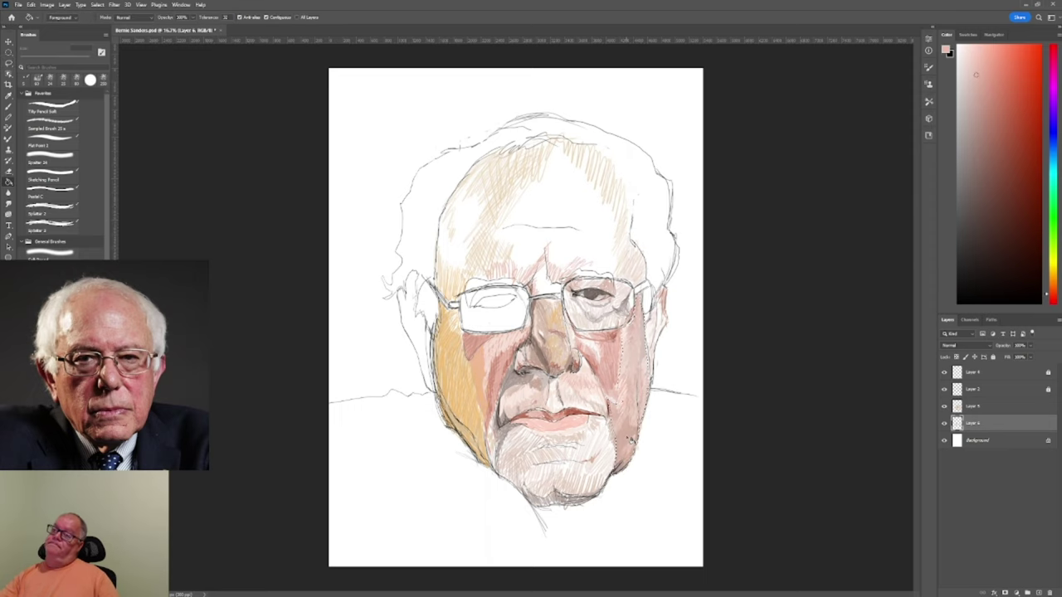
key("l")
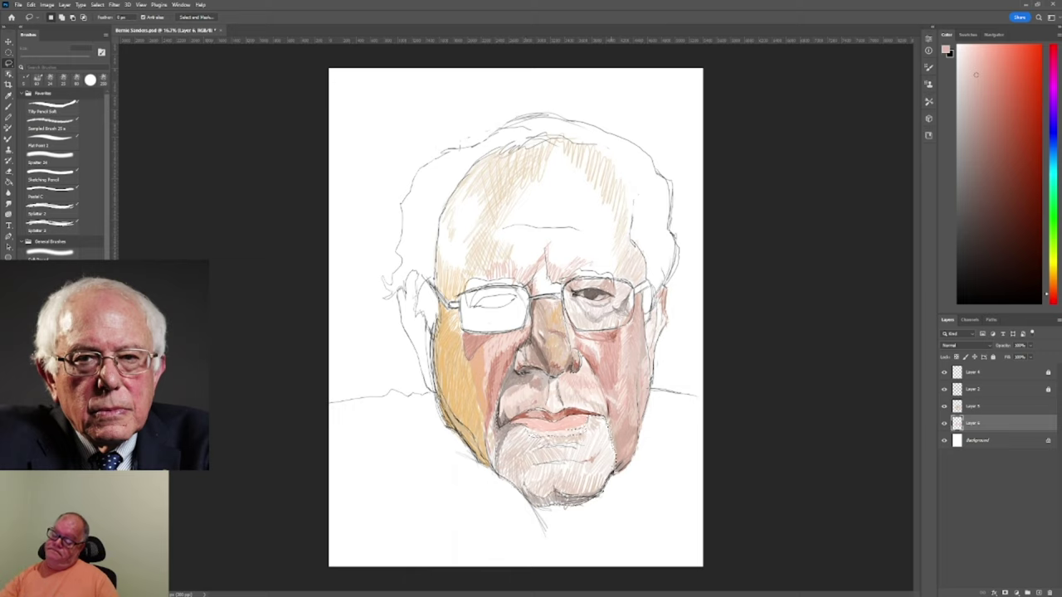
key("g")
left_click(584, 494)
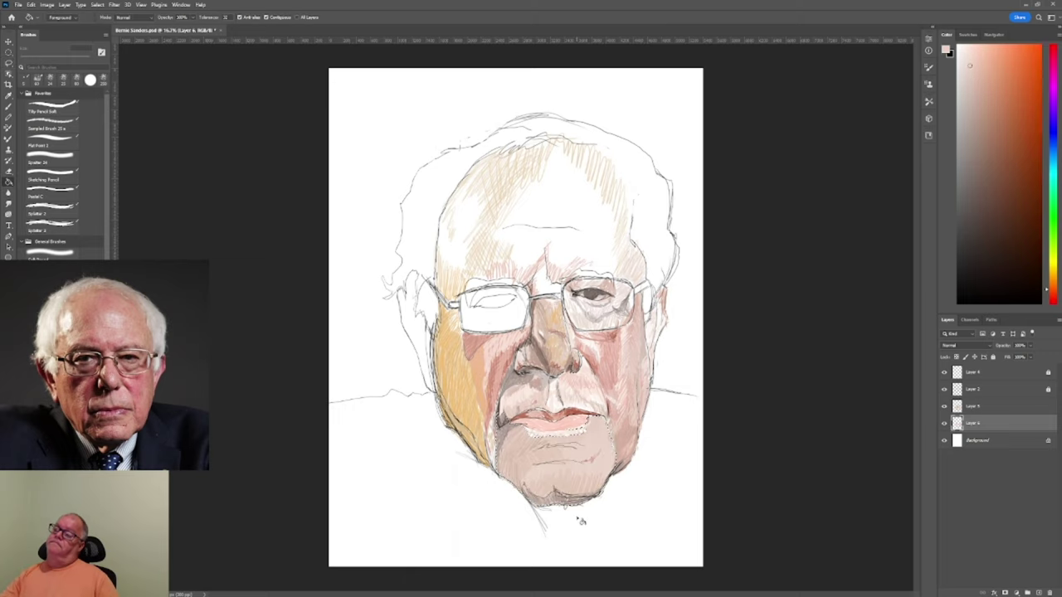
Outline the forehead from the glasses bridge up into the hair.
key("l")
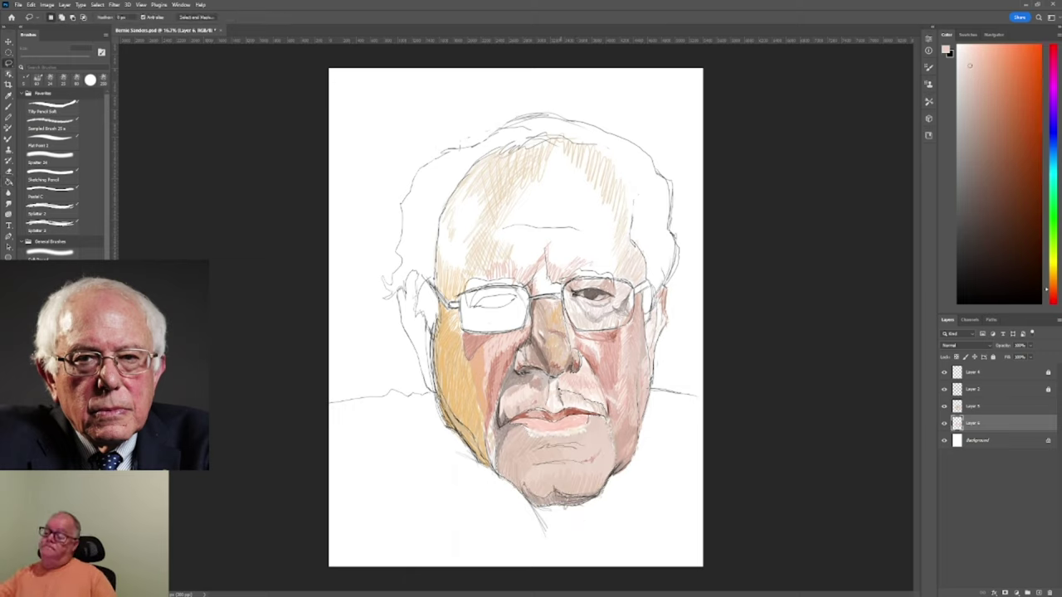
key("g")
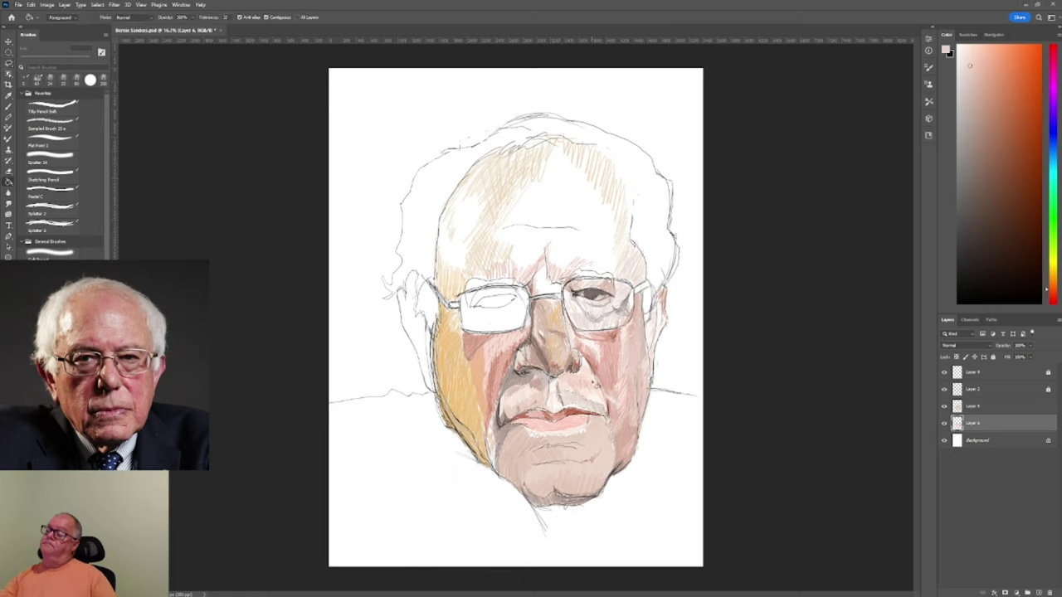
key("l")
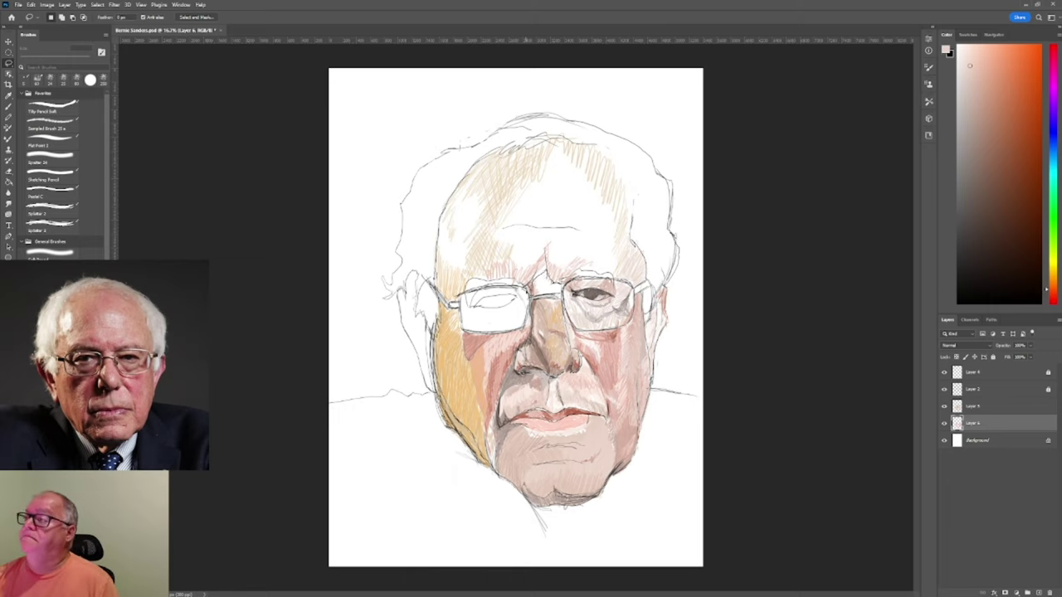
mouse_move(529, 288)
left_mouse_down()
mouse_move(557, 198)
mouse_move(528, 249)
mouse_move(572, 270)
left_mouse_up()
Clear the pencil lines in the forehead selection and fill it with a sampled light pink.
key("Delete")
key("i")
left_click(516, 214)
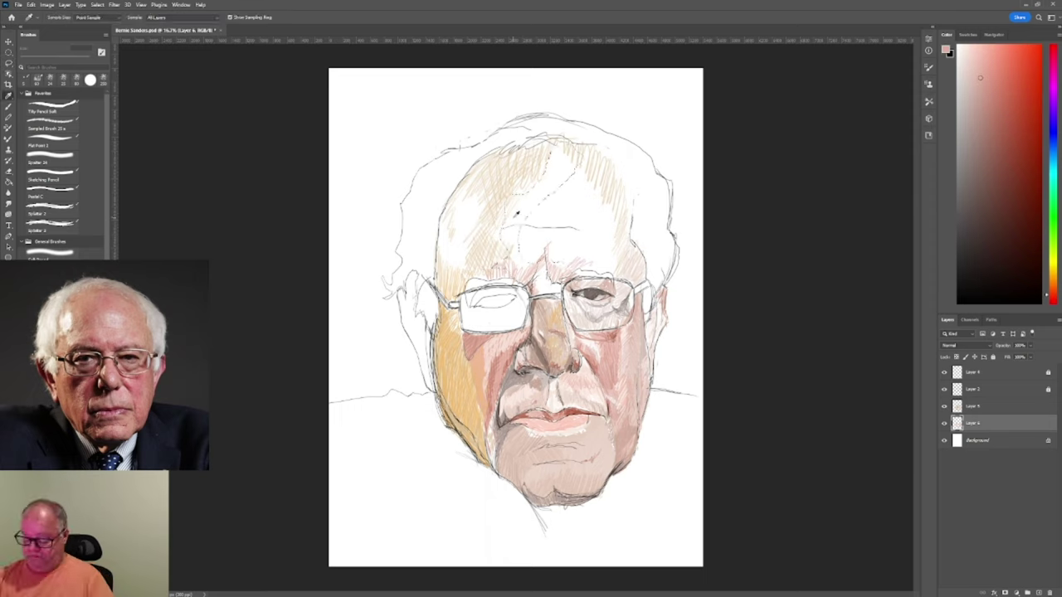
key("g")
left_click(522, 220)
key("ctrl+z")
left_click(525, 222, "alt")
left_click(525, 222)
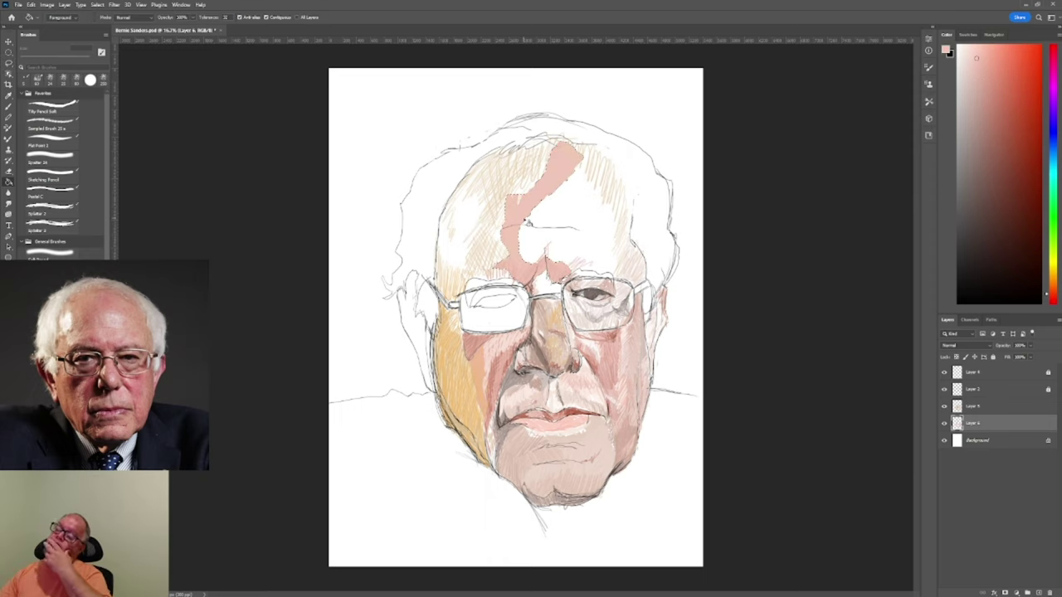
Clear and fill the hair area right of the forehead and a white forehead patch light pink.
key("l")
mouse_move(548, 199)
left_mouse_down()
mouse_move(626, 193)
mouse_move(541, 189)
left_mouse_up()
key("Delete")
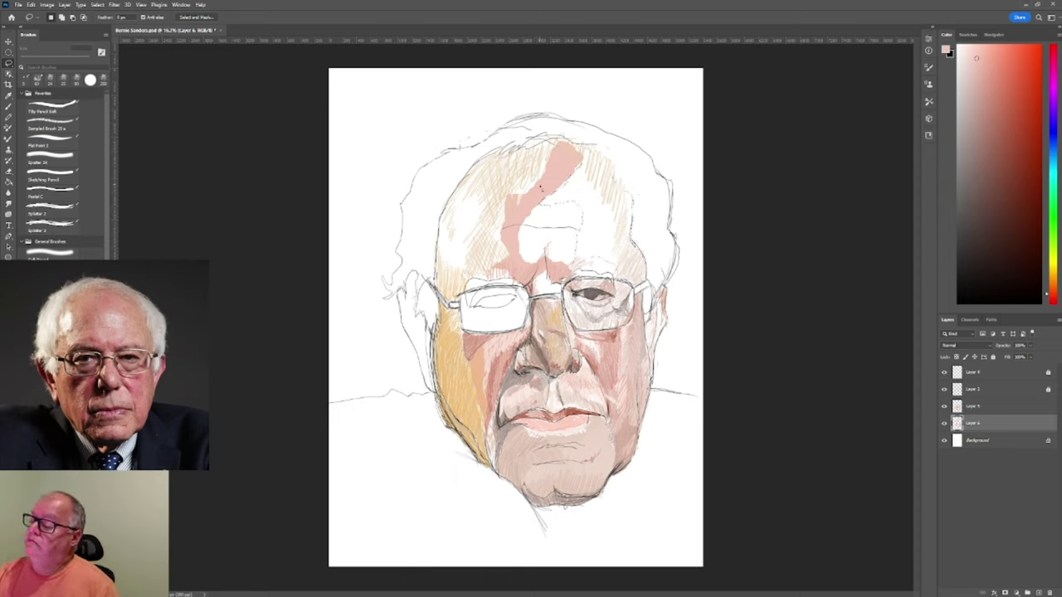
key("g")
left_click(608, 203)
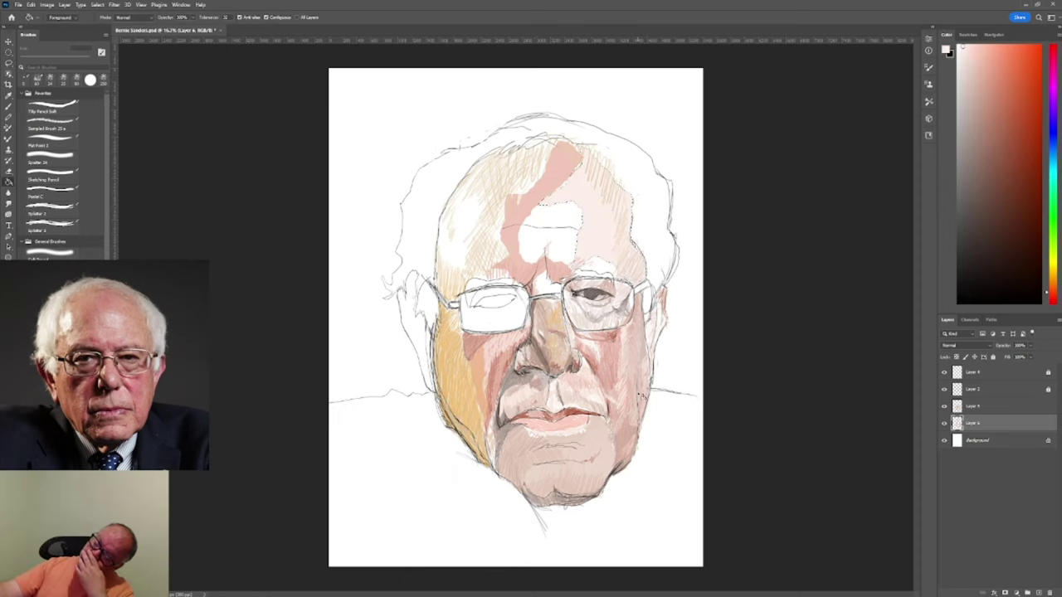
key("l")
key("g")
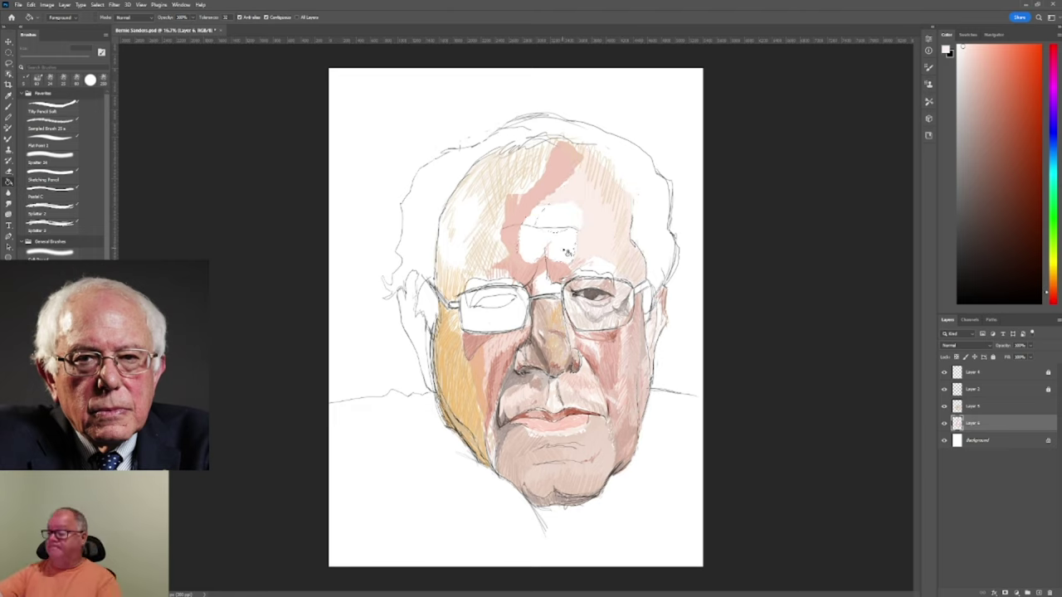
left_click(548, 233)
Outline and fill the left side of the forehead and hairline.
key("l")
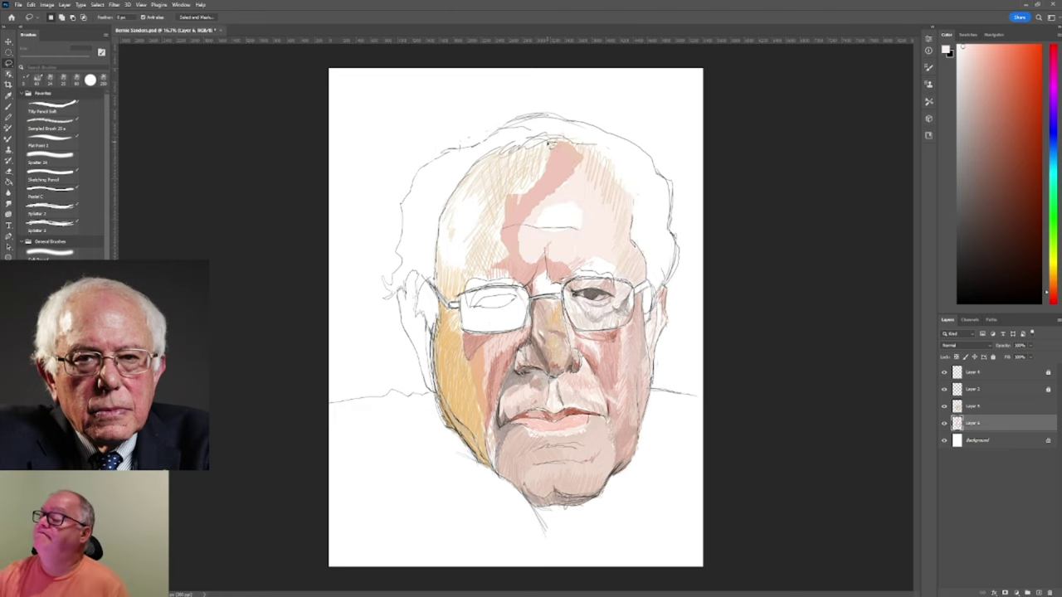
mouse_move(552, 145)
left_mouse_down()
mouse_move(467, 271)
mouse_move(552, 146)
left_mouse_up()
key("g")
left_click(481, 204)
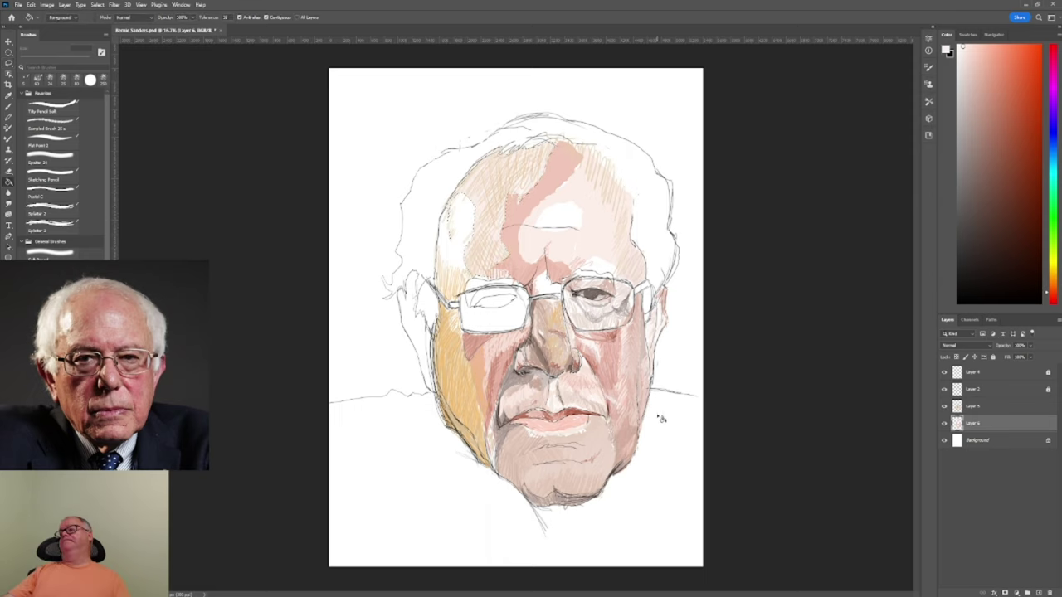
left_click(972, 406)
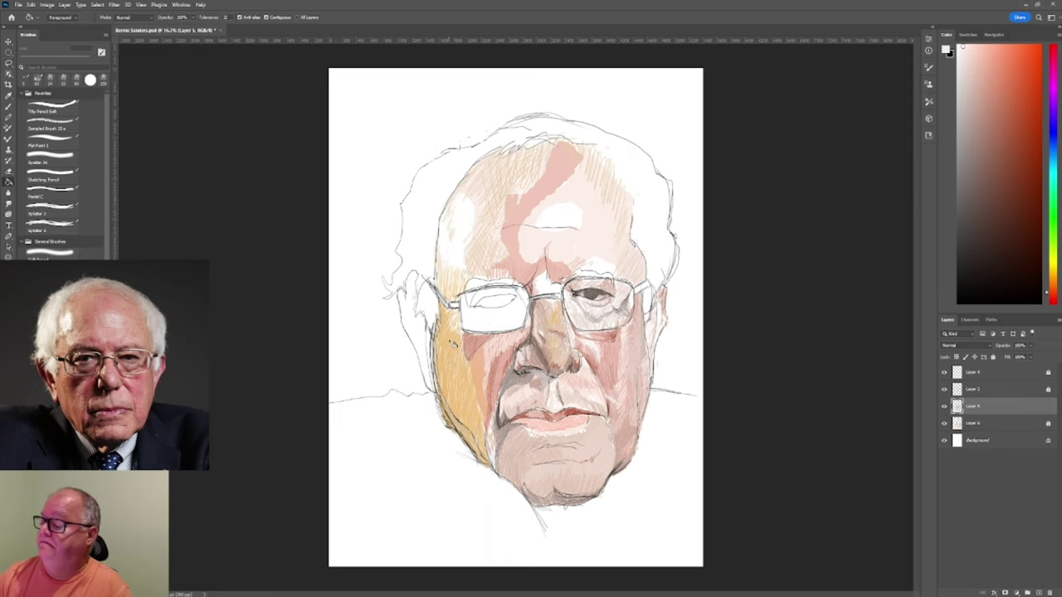
Add tan strokes along the jaw with an enlarged Sketching Pencil brush.
key("b")
left_click(465, 356, "alt")
left_click(50, 178)
scroll(58, 166, "down", 5)
left_click(49, 120)
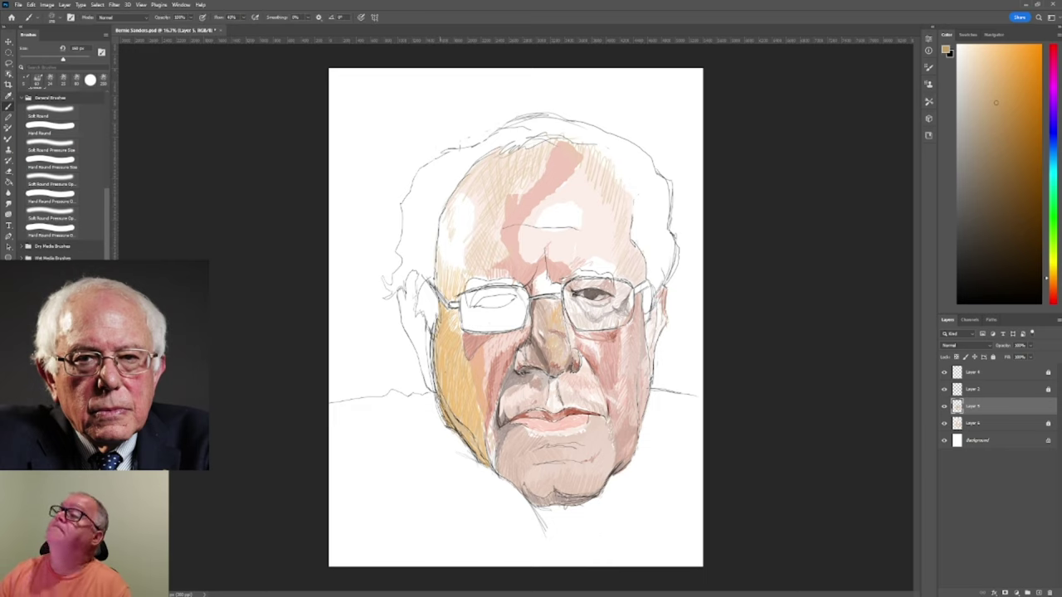
left_click_drag(480, 365, 468, 422)
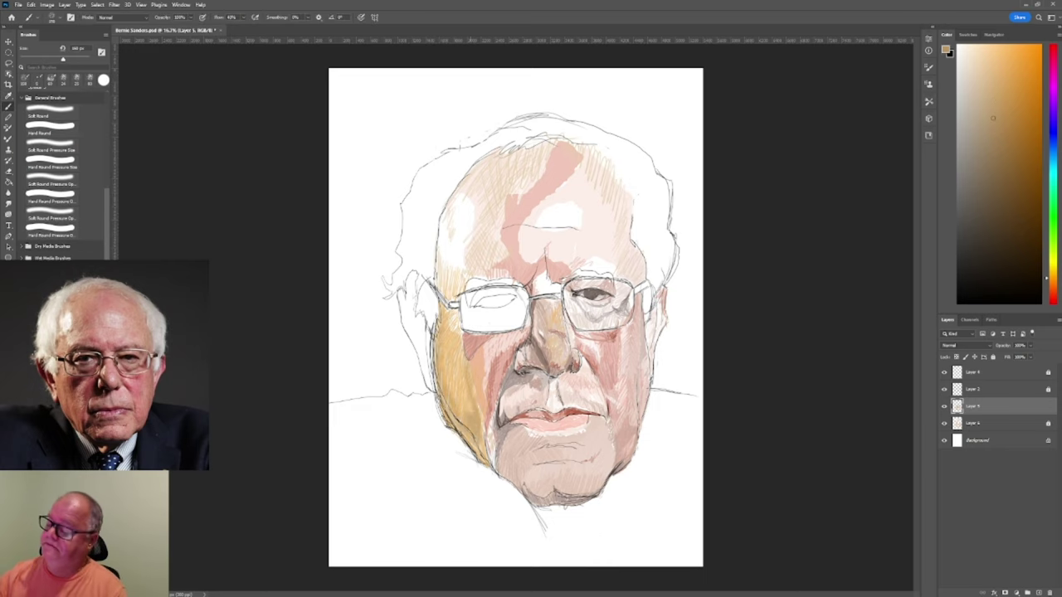
left_click_drag(468, 386, 484, 462)
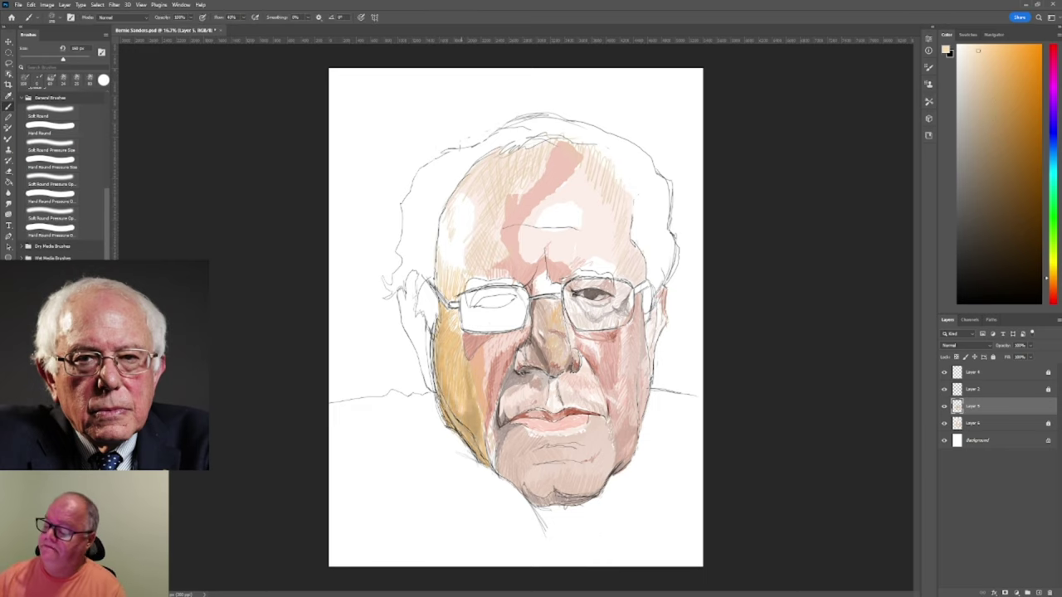
Sample and try peach, light pink, near-white and grey-brown paint colours.
left_click(487, 356, "alt")
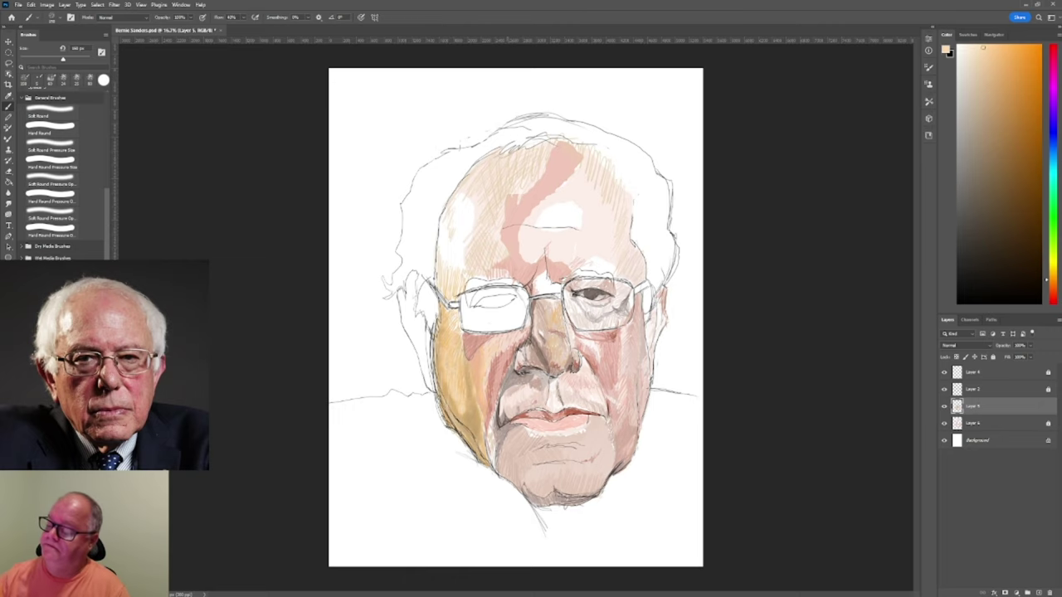
left_click(485, 392, "alt")
left_click(457, 386, "alt")
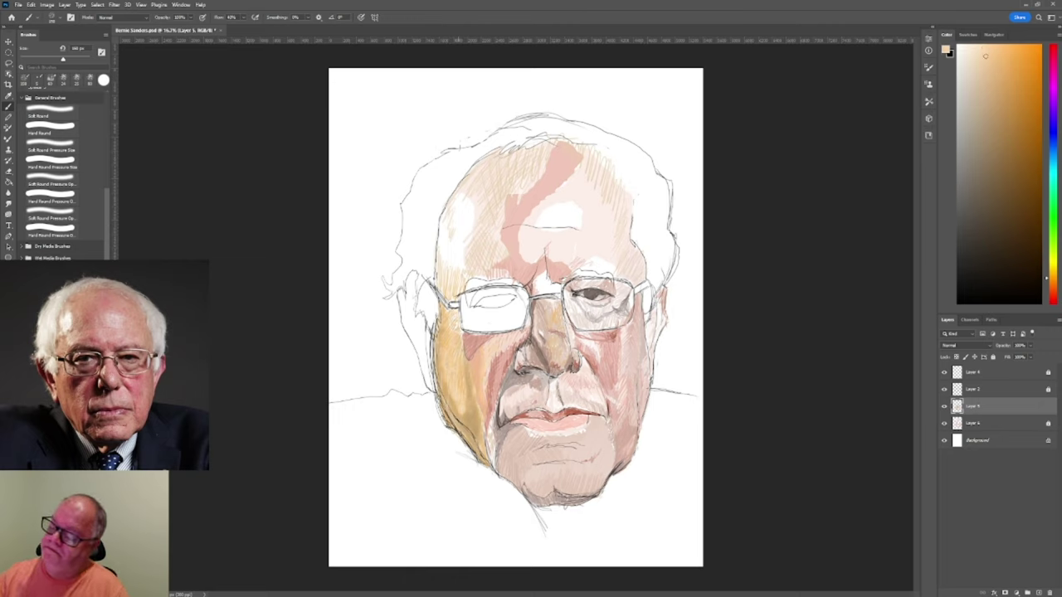
left_click(457, 386, "alt")
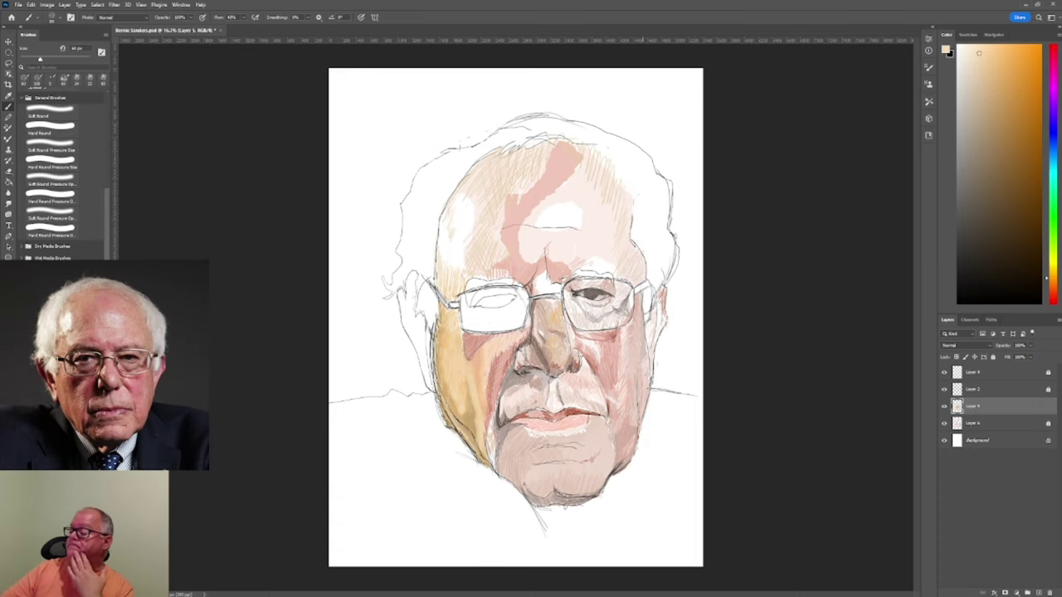
left_click(597, 365, "alt")
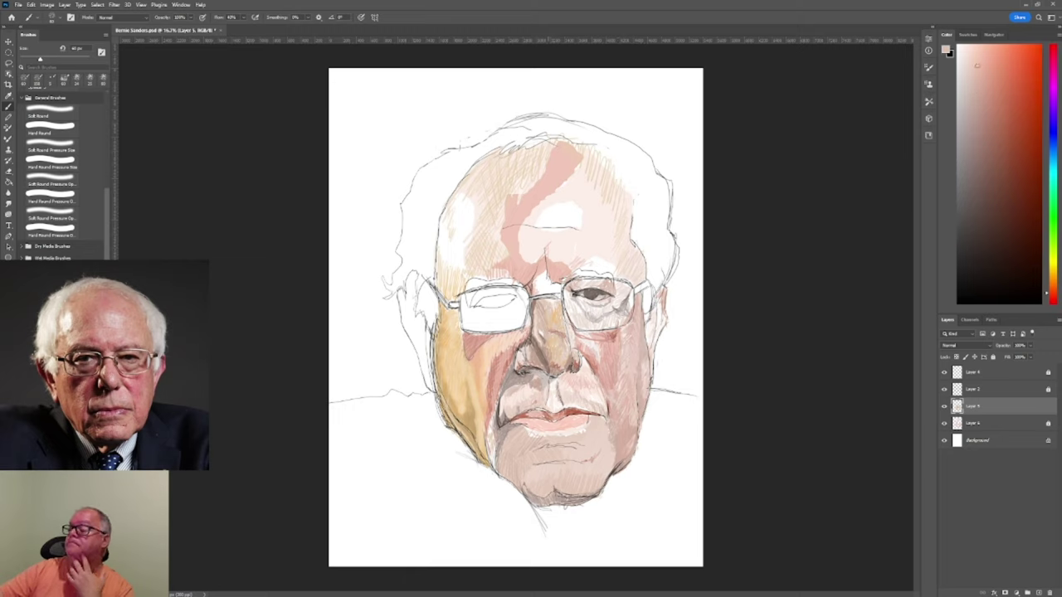
left_click(556, 349, "alt")
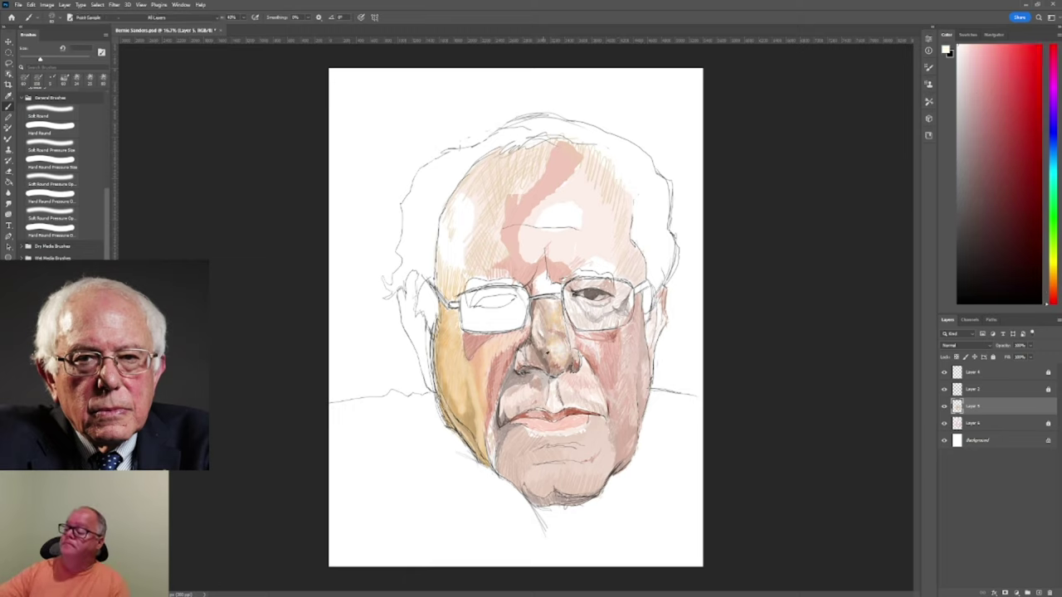
left_click(538, 340, "alt")
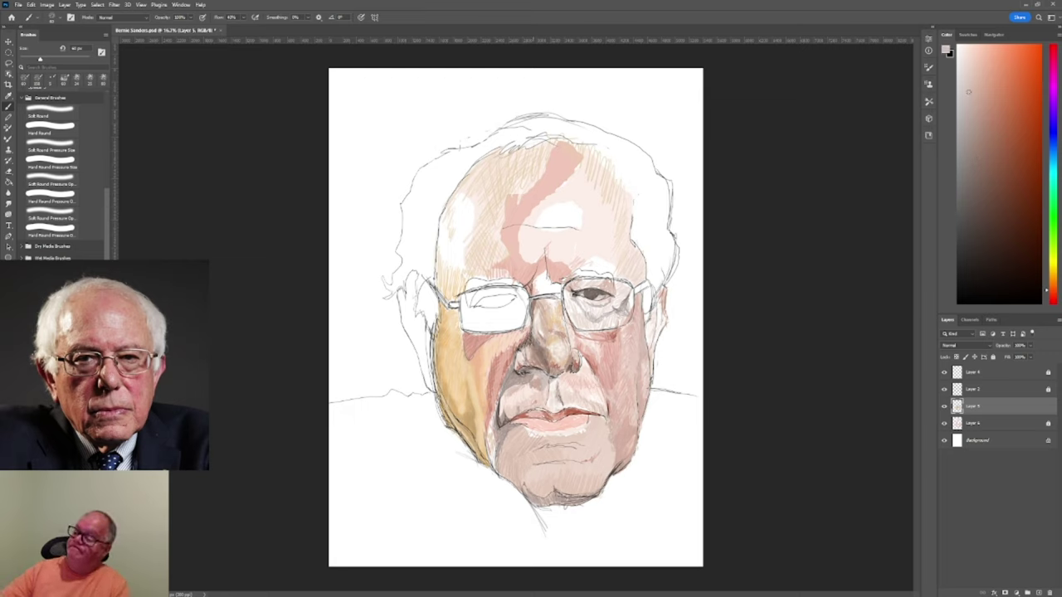
Choose a light lavender and brush it around the upper lip and mustache.
left_click(1046, 105)
left_click(968, 92)
left_click(970, 78)
left_click_drag(502, 408, 539, 395)
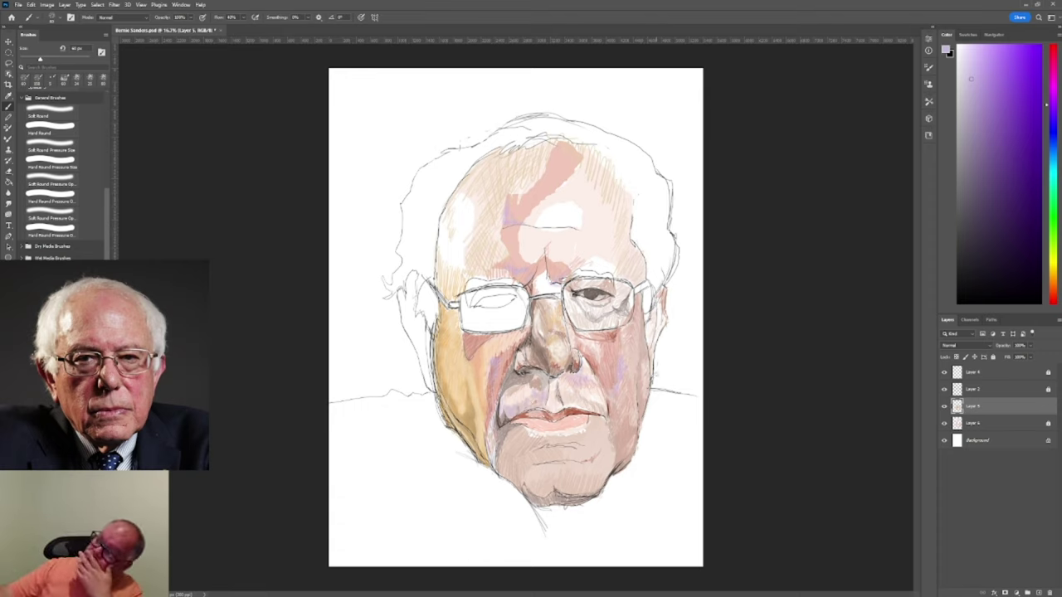
Add a darker right-temple stroke and hatch peach-orange over the left ear and cheek edge.
left_click_drag(655, 305, 655, 336)
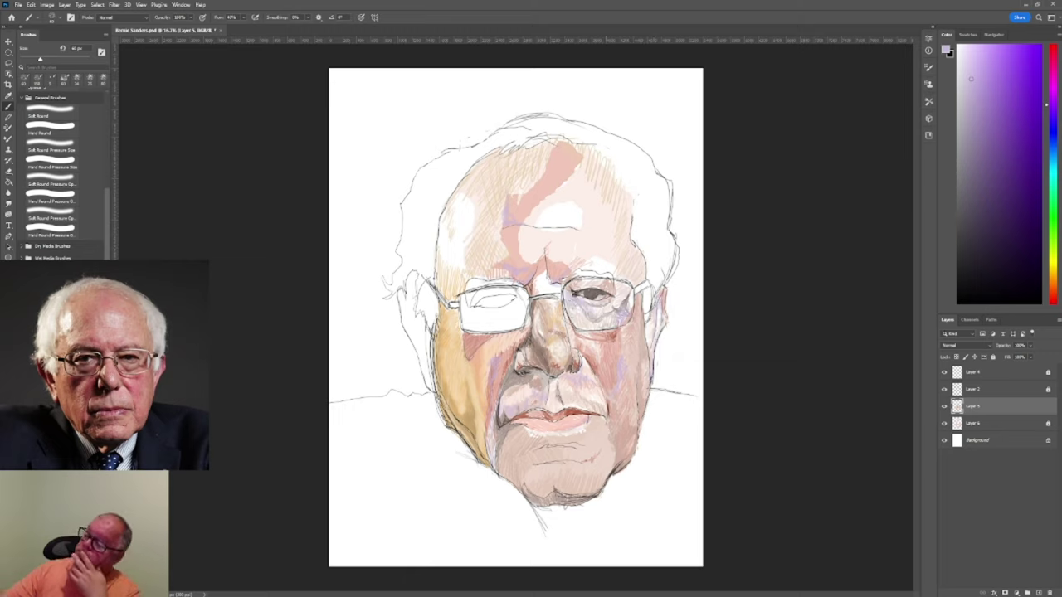
left_click(617, 319, "alt")
left_click(465, 249, "alt")
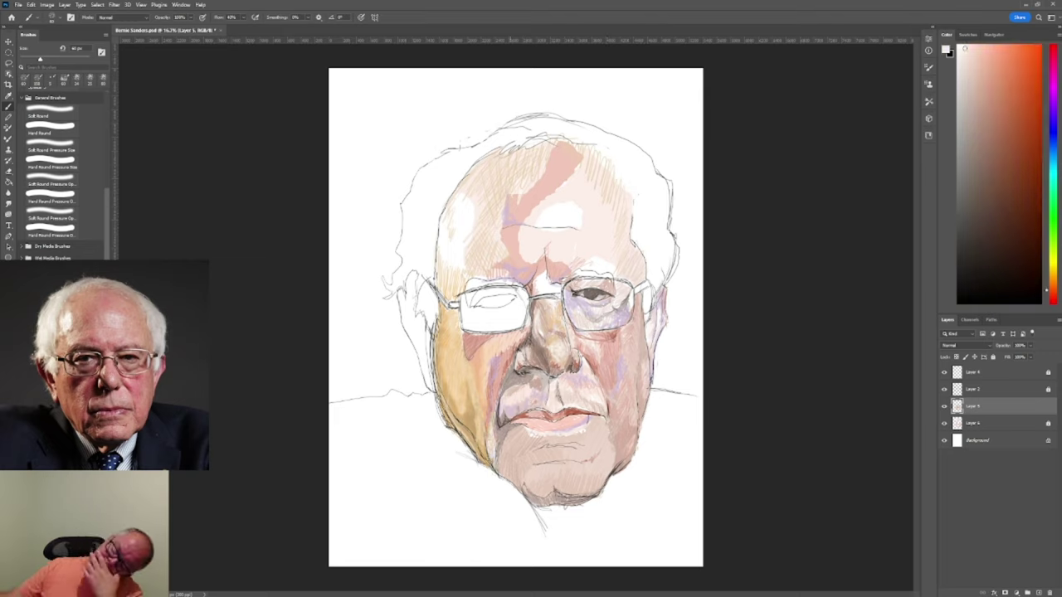
left_click(429, 383, "alt")
left_click_drag(430, 357, 426, 386)
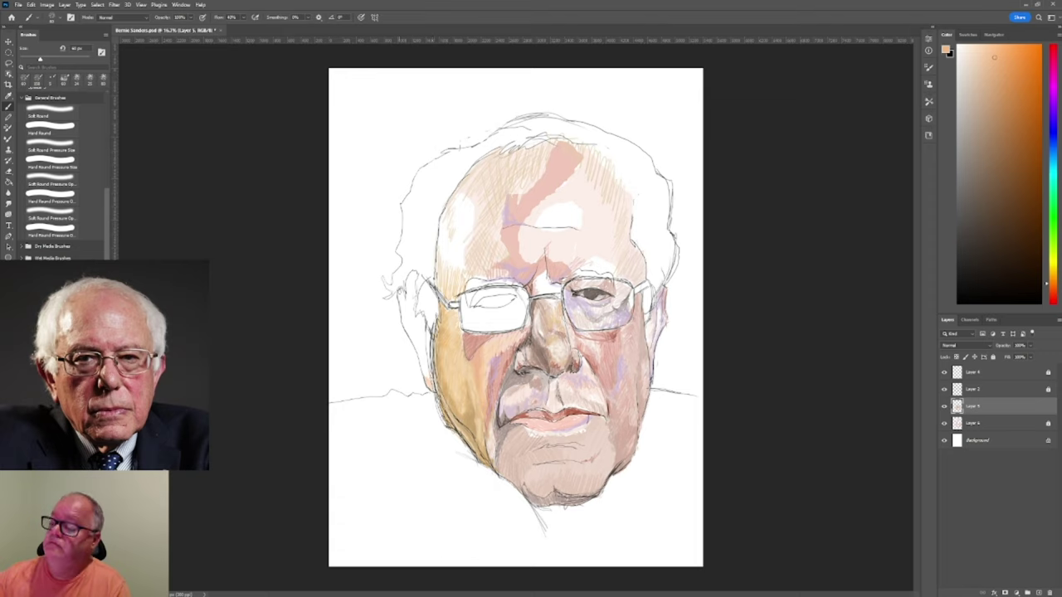
left_click_drag(402, 292, 414, 361)
left_click_drag(410, 274, 420, 359)
Hatch reddish-brown over the left ear, then try pink-mauve, greyish-pink and cream colours.
left_click(408, 299, "alt")
left_click_drag(418, 315, 426, 350)
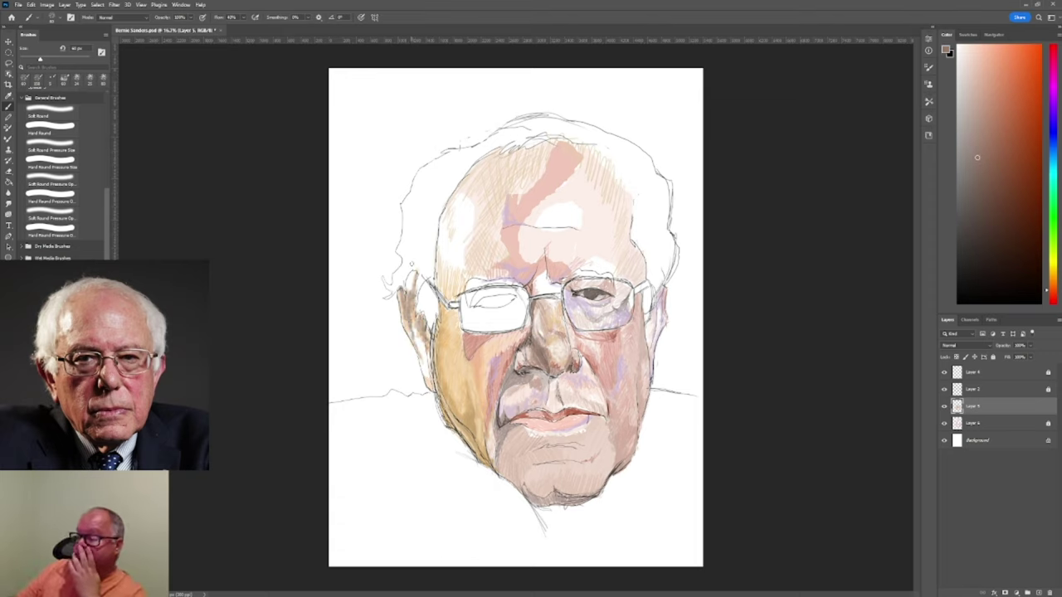
left_click(514, 437, "alt")
left_click(539, 447, "alt")
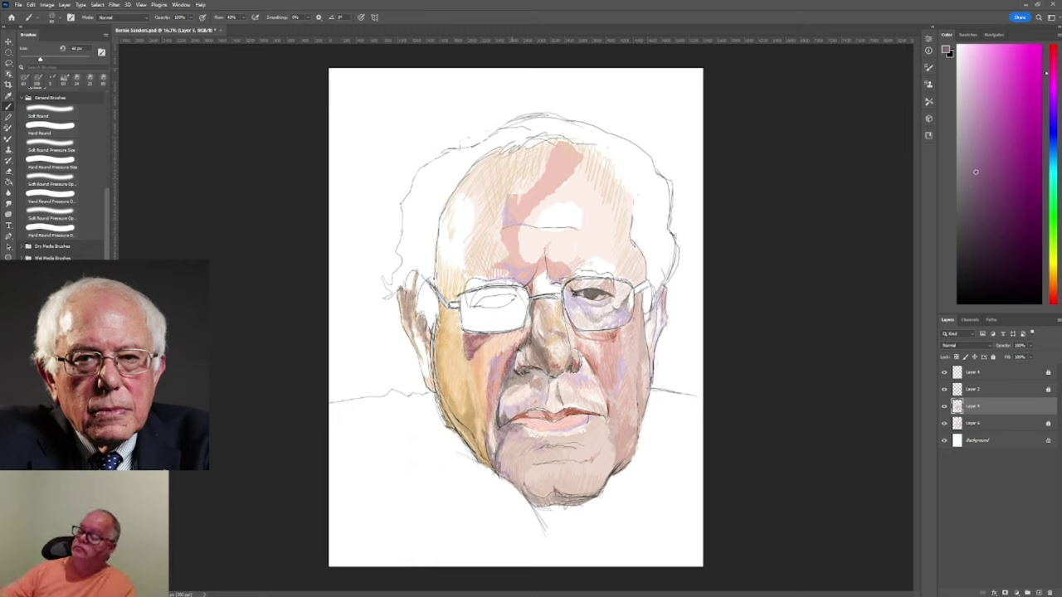
left_click(544, 452, "alt")
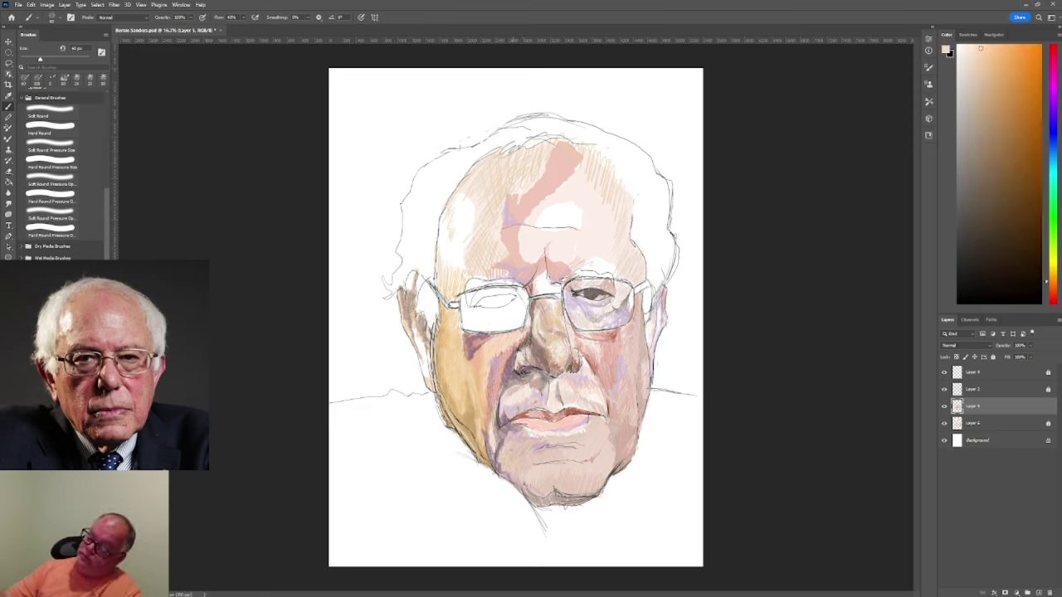
Shade the lower jaw and chin with sampled muted pink and add faint peach strokes on the left cheek.
key("alt")
left_click(535, 487, "alt")
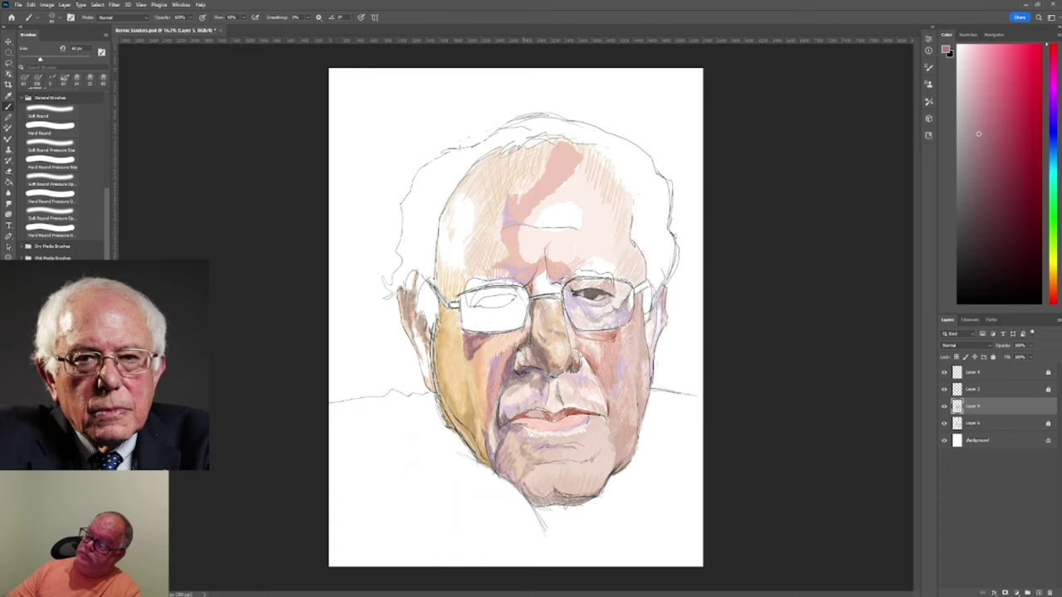
mouse_move(614, 469)
left_mouse_down()
mouse_move(592, 494)
mouse_move(538, 498)
left_mouse_up()
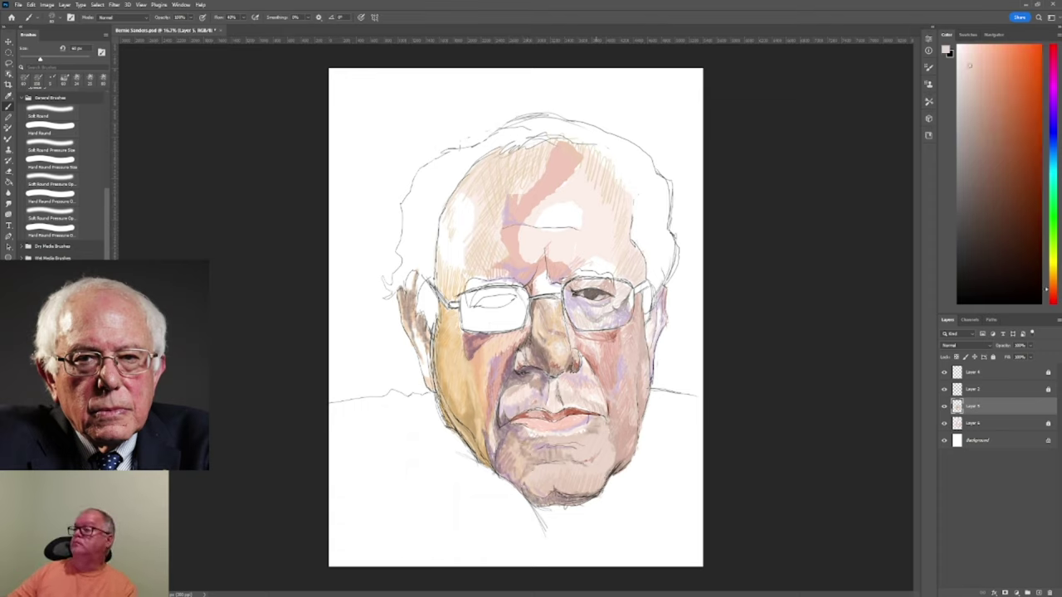
left_click(547, 219, "alt")
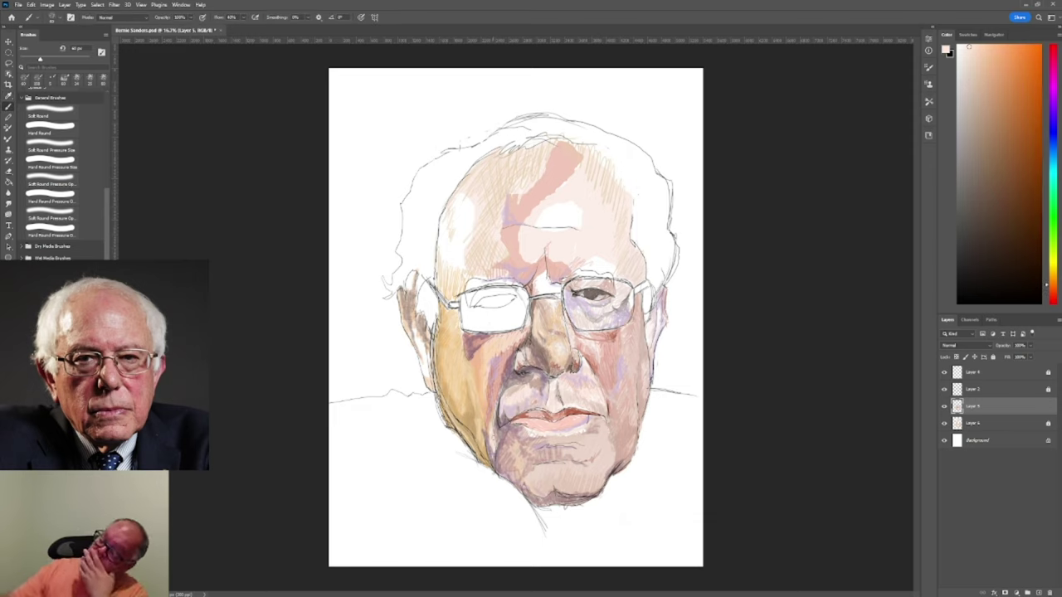
left_click(564, 171, "alt")
left_click(442, 288, "alt")
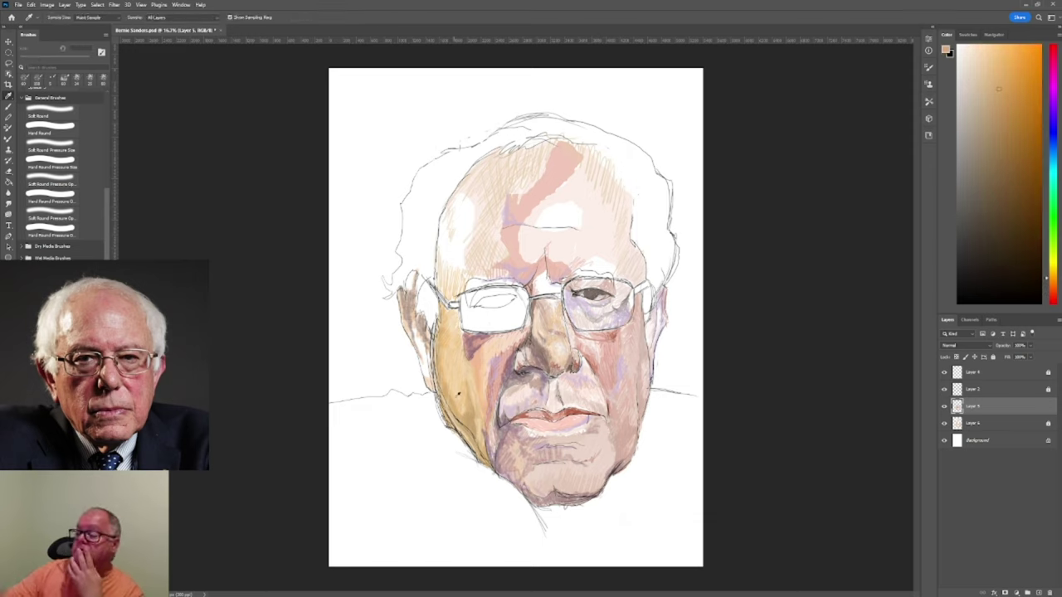
left_click_drag(460, 284, 440, 217)
Reset to default colours with white active, then sample near-white and skin tones from the face.
left_click(475, 280, "alt")
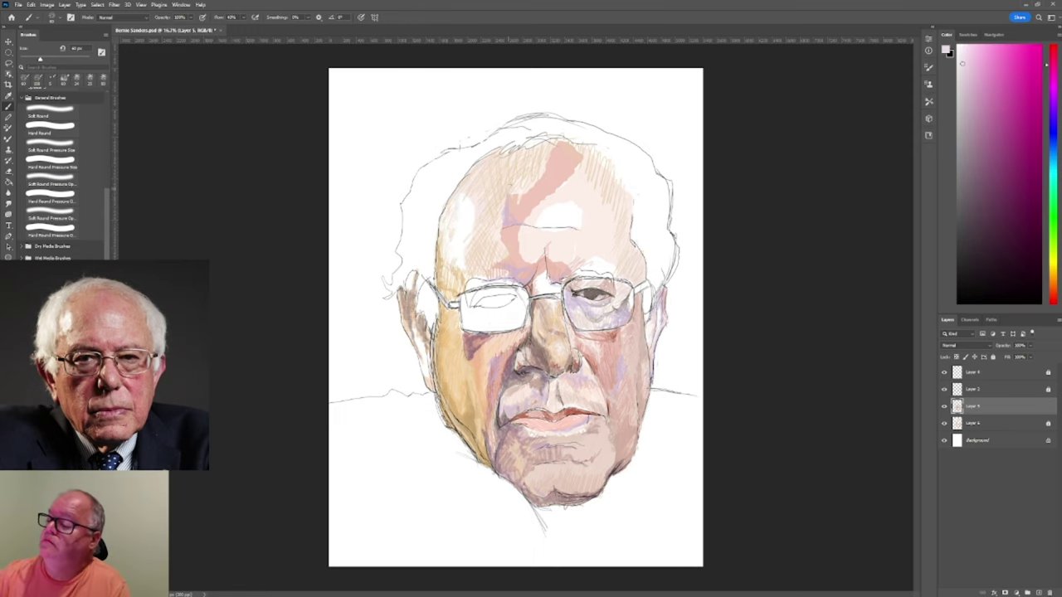
left_click(524, 389, "alt")
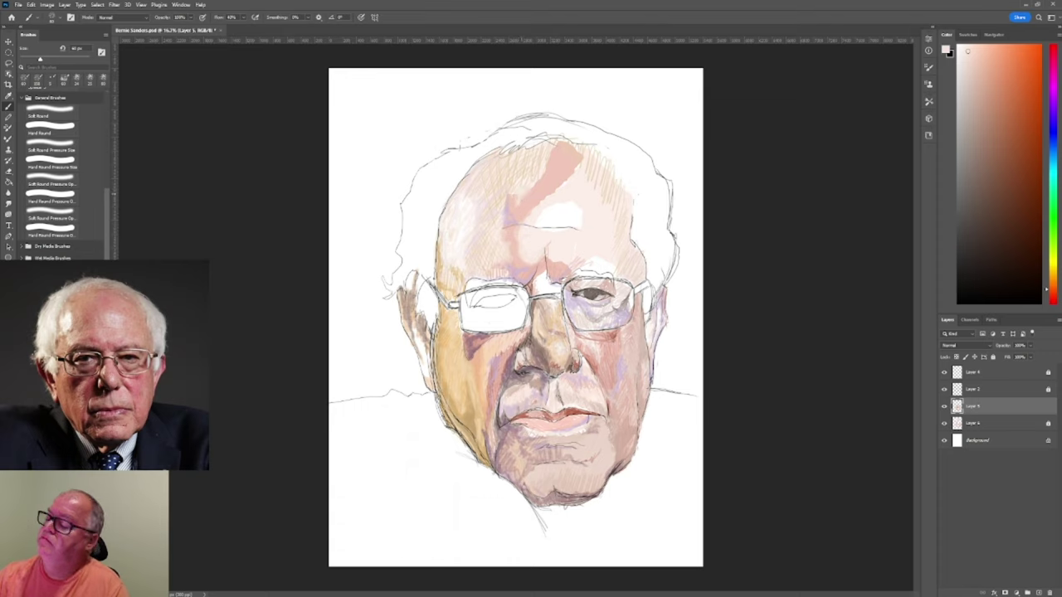
key("d")
key("x")
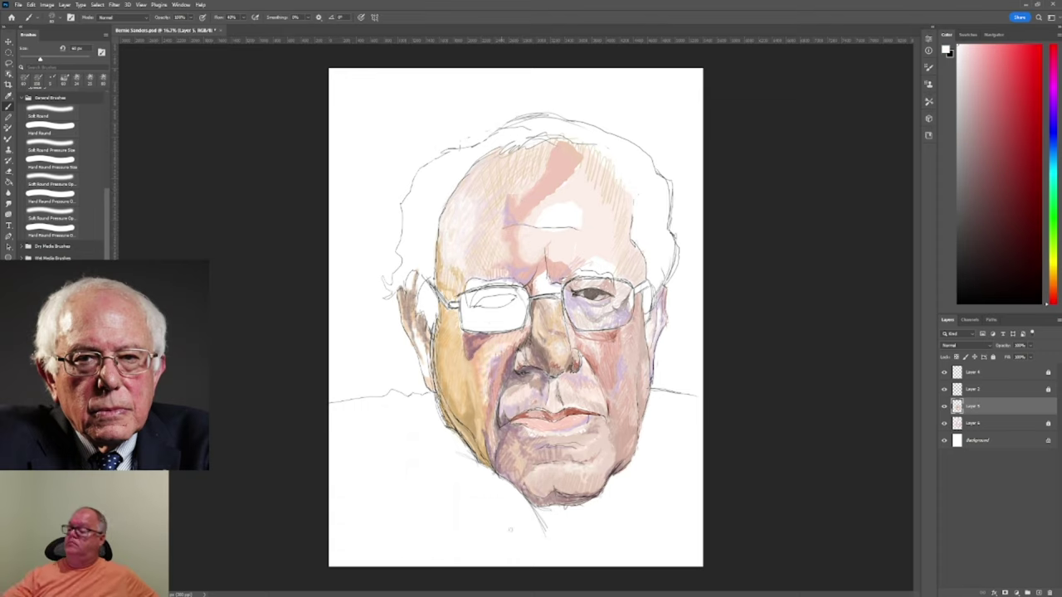
key("alt")
left_click(455, 359, "alt")
left_click(455, 359, "alt")
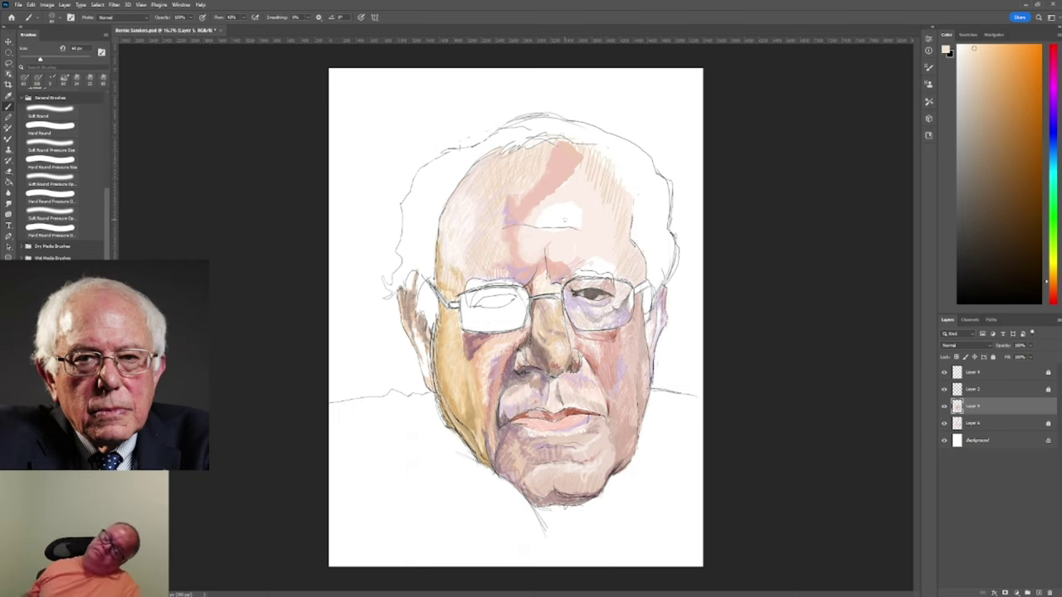
scroll(49, 174, "up", 3)
left_click(535, 262, "alt")
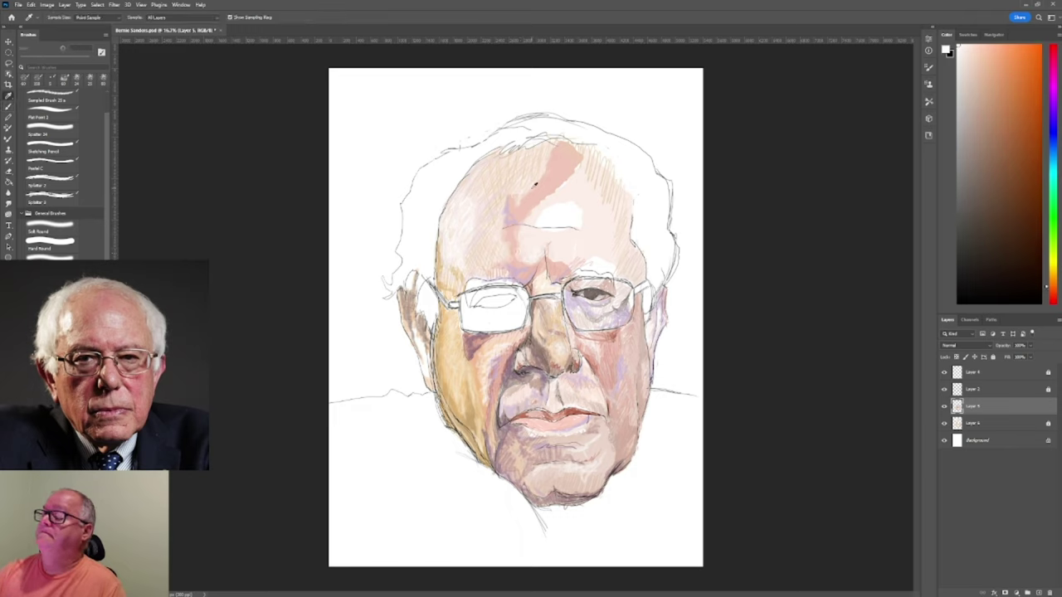
Sample pink, orange-beige and forehead skin tones to blend the forehead, ending on light salmon.
left_click(581, 244, "alt")
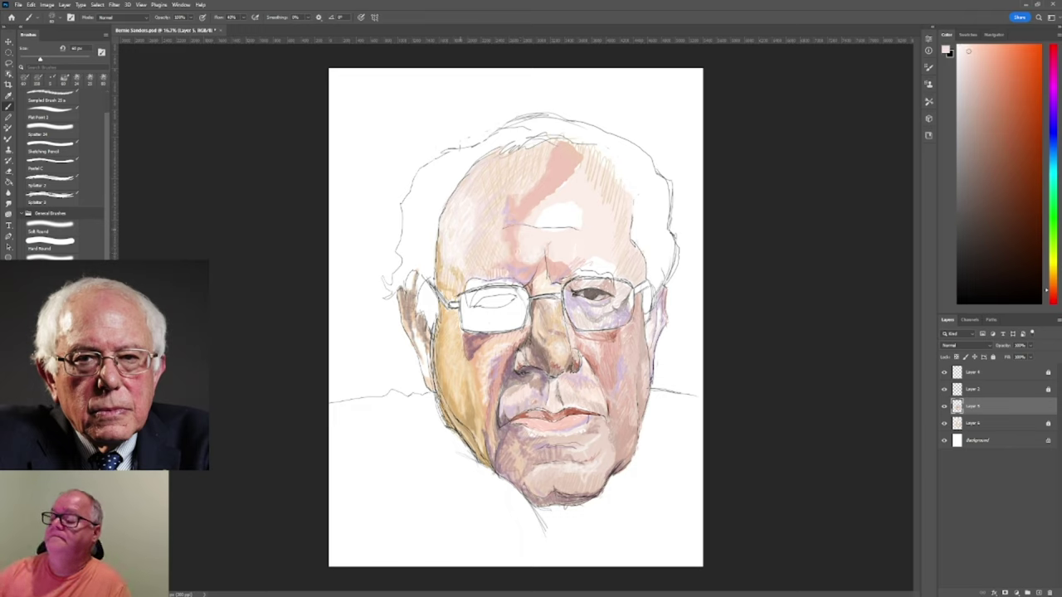
left_click(617, 262, "alt")
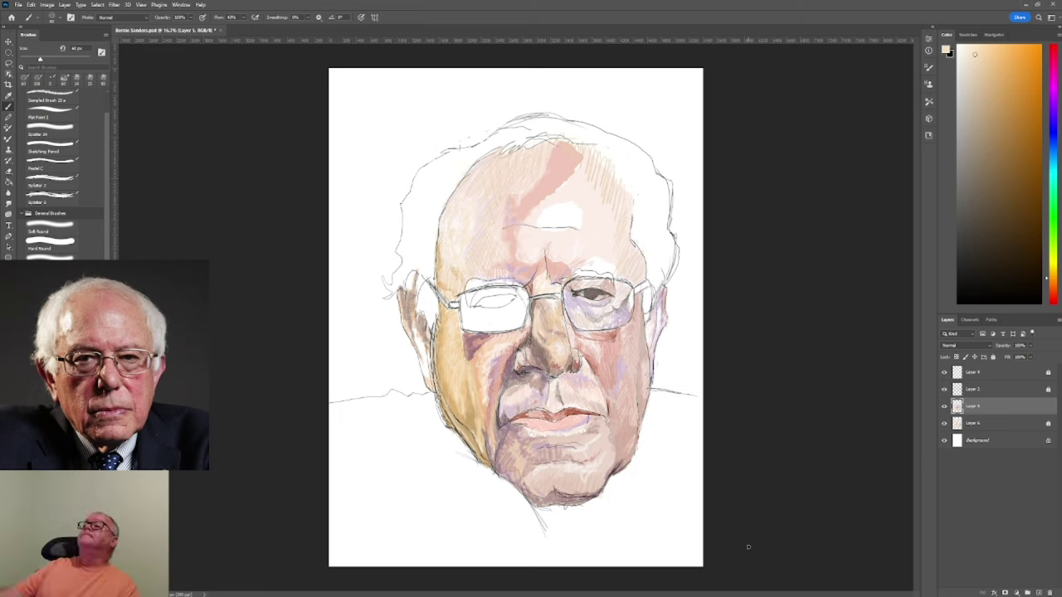
left_click(548, 249, "alt")
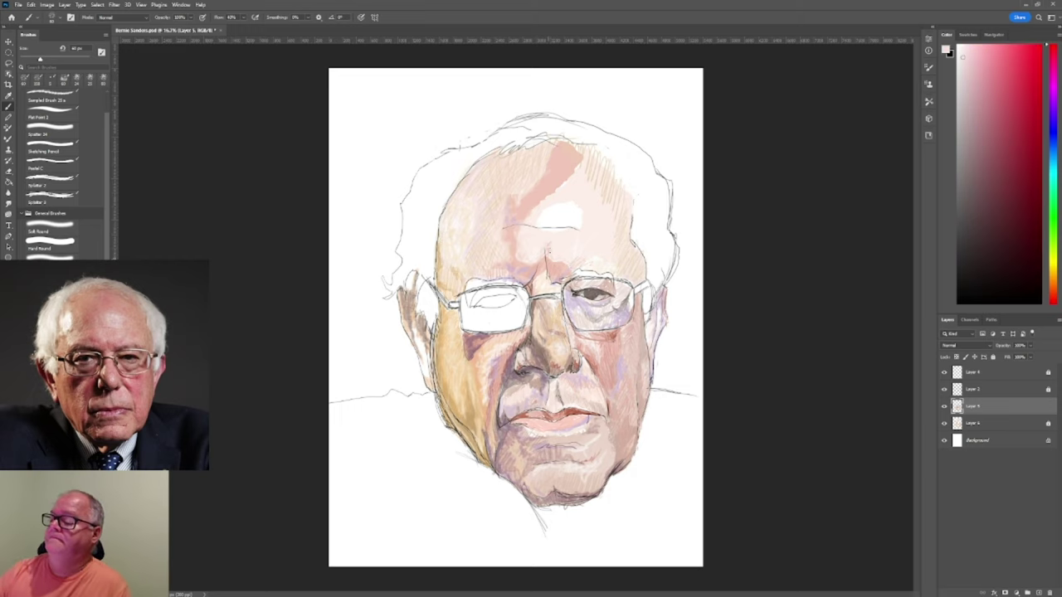
left_click(547, 262, "alt")
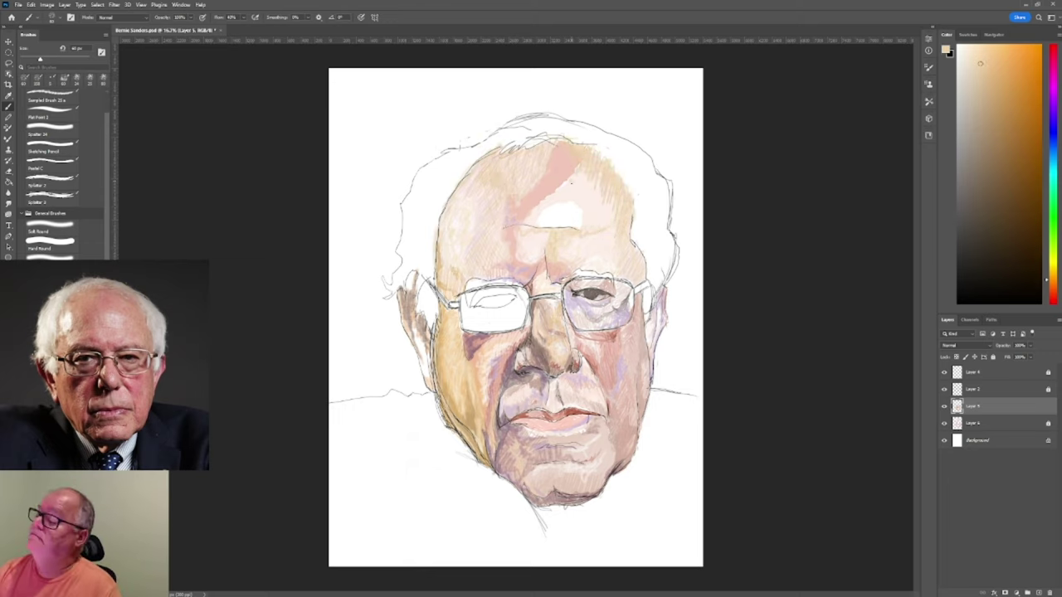
left_click(558, 210, "alt")
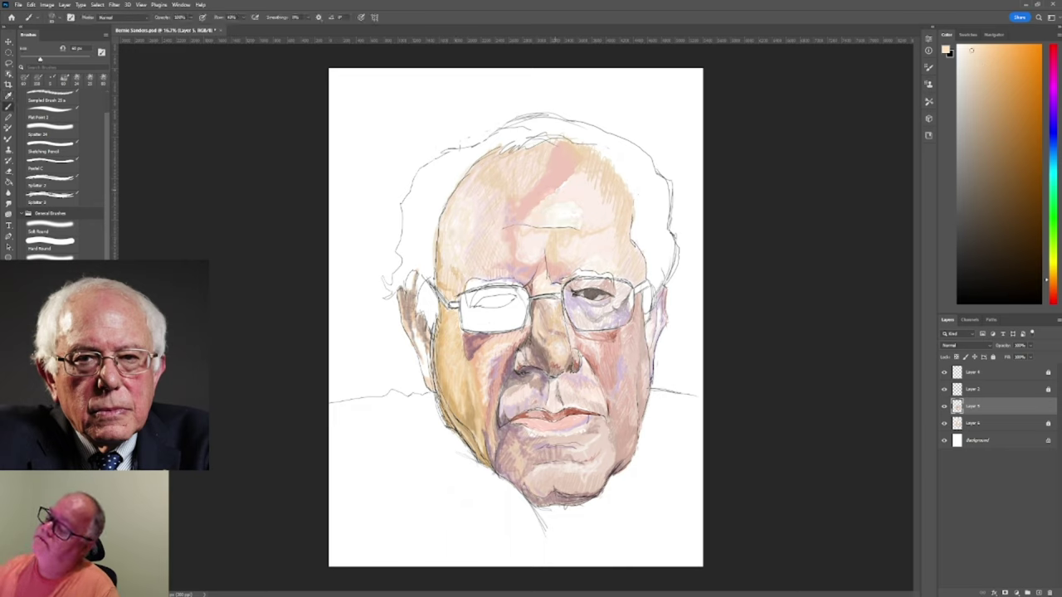
left_click(556, 211, "alt")
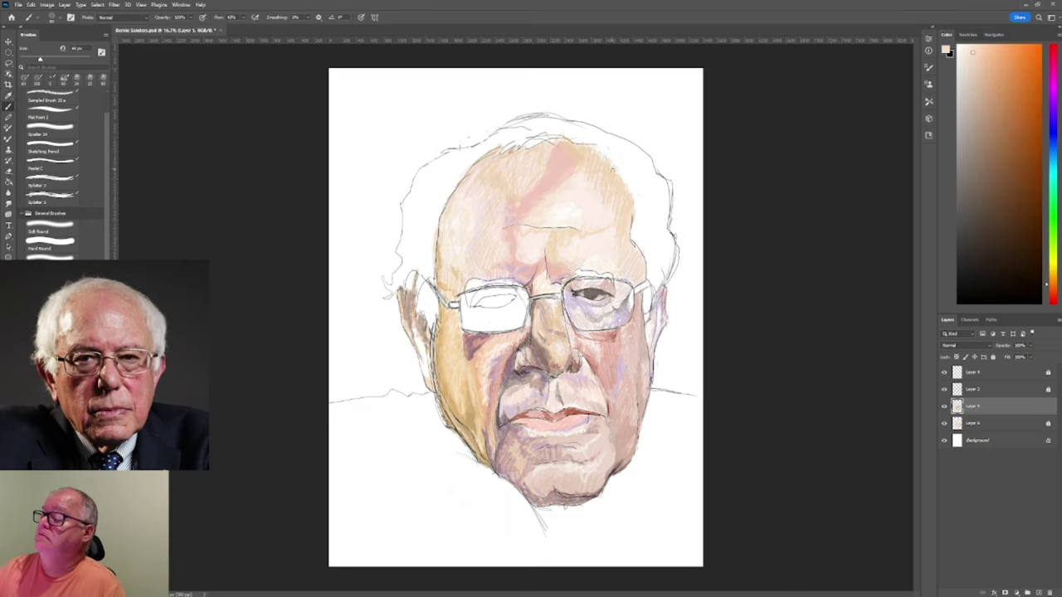
left_click(582, 175, "alt")
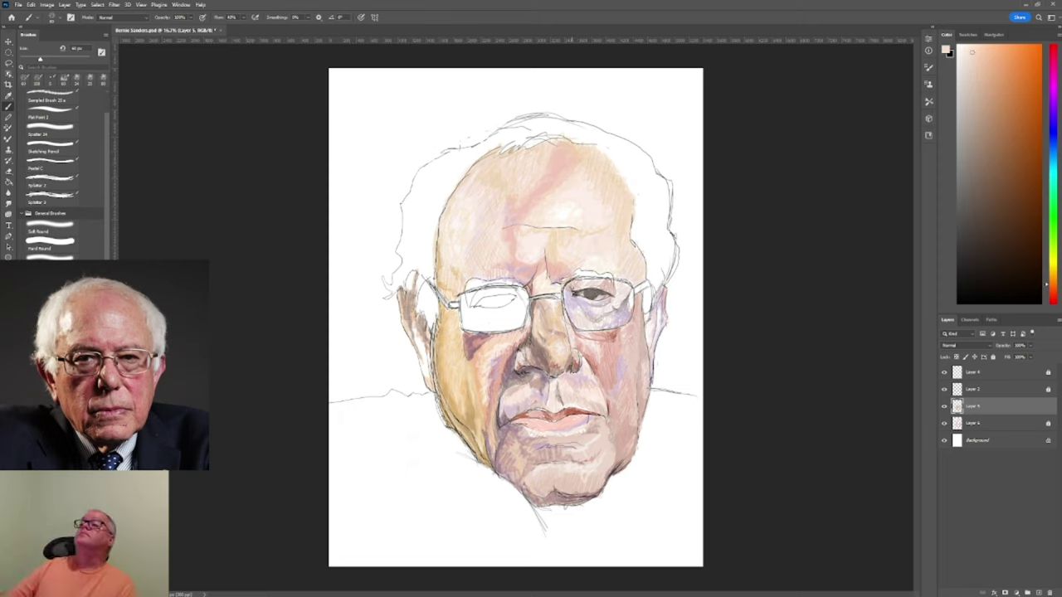
left_click(539, 220, "alt")
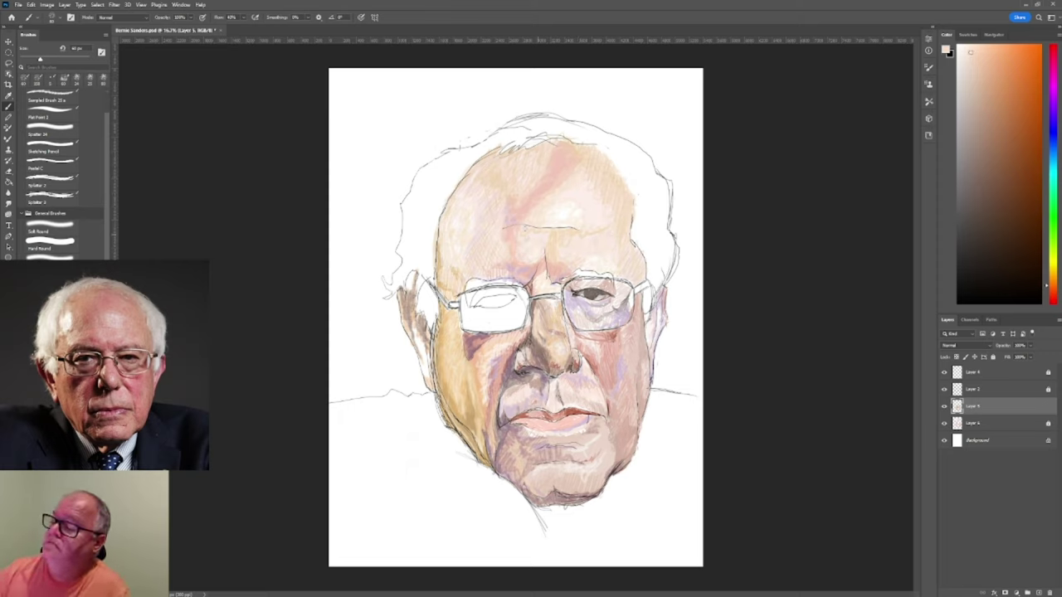
left_click(509, 221, "alt")
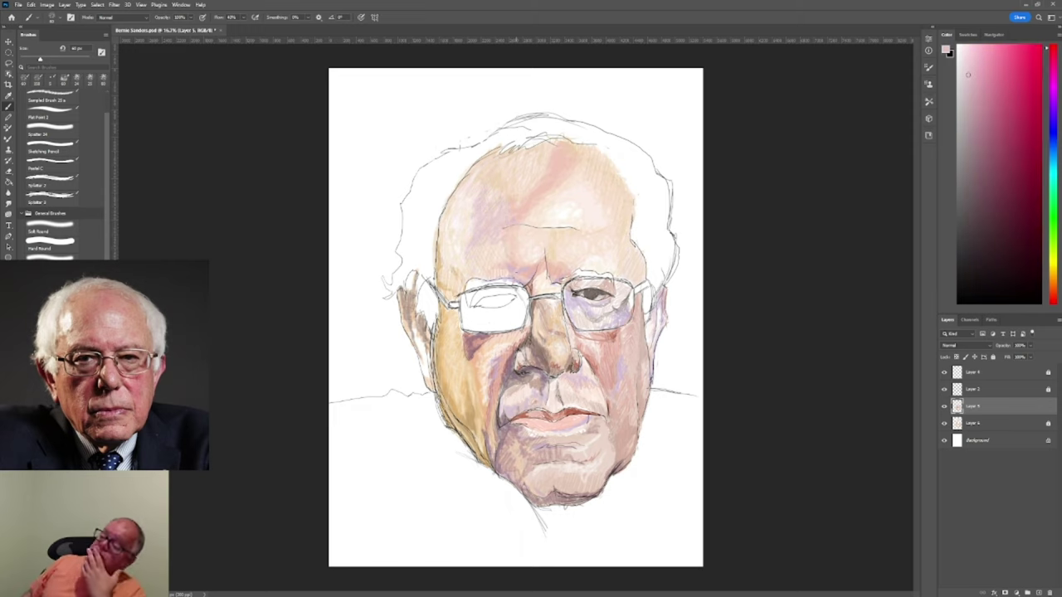
left_click(495, 239, "alt")
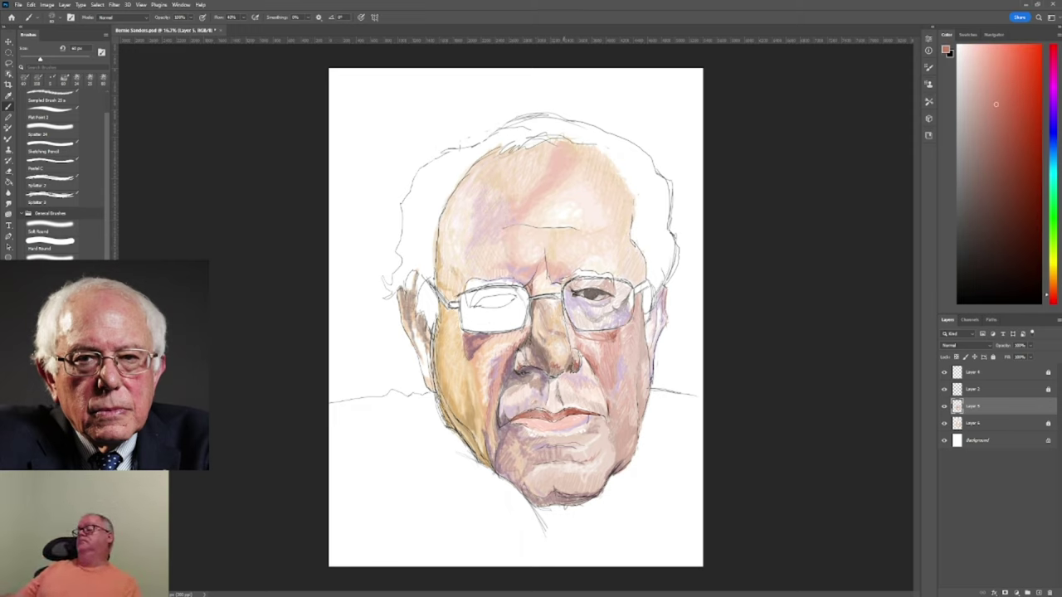
Lasso the painted eye in the right lens, then start and cancel a transform.
left_click(972, 388)
key("l")
left_click_drag(498, 290, 501, 318)
left_click(31, 4)
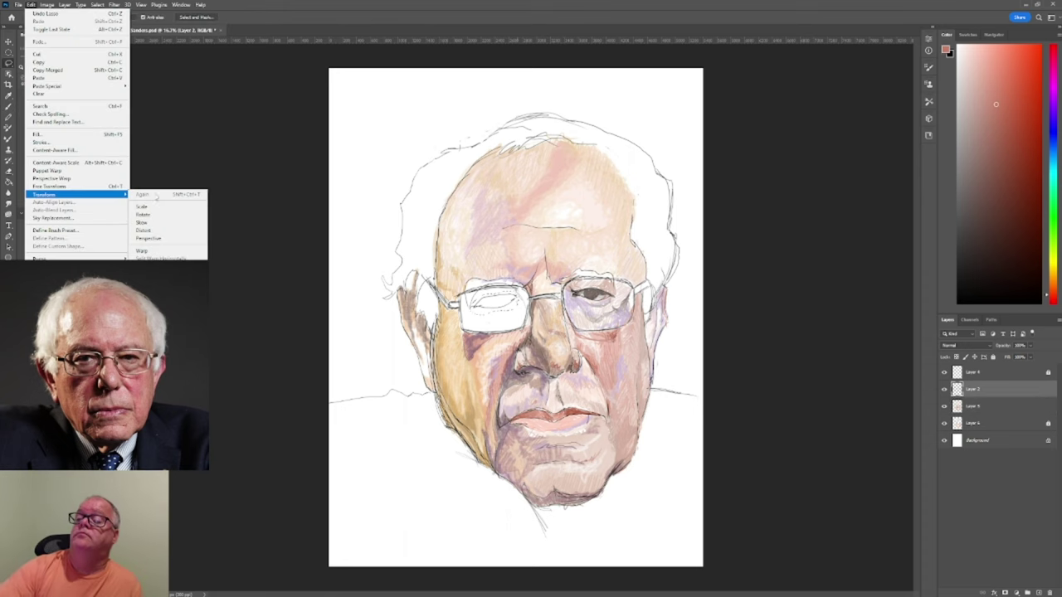
left_click(142, 206)
key("Escape")
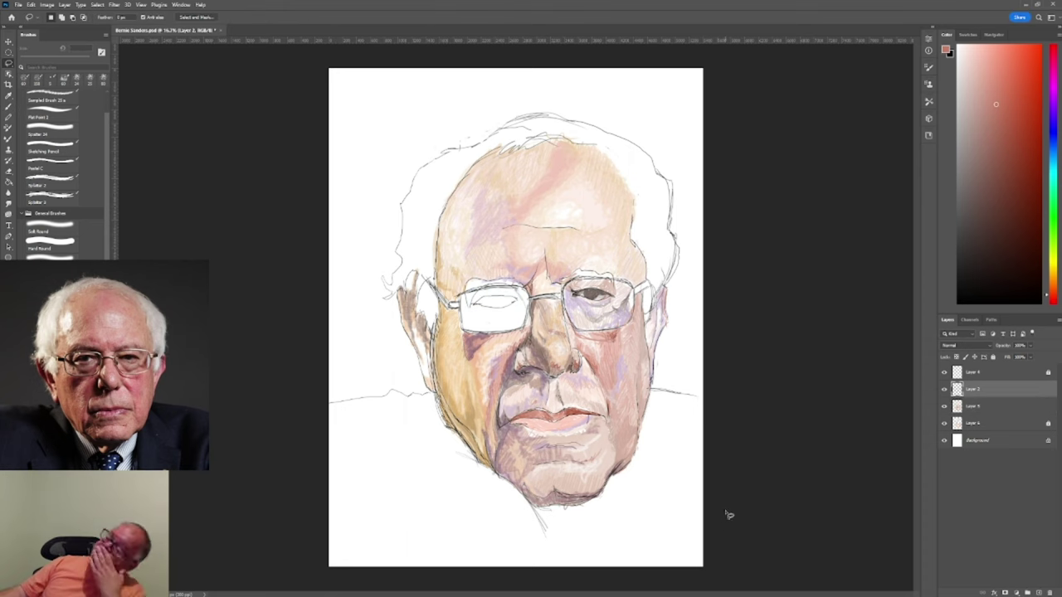
Sample a painting colour, choose the Spatter 14 brush, and reactivate the eye's paint layer.
key("i")
left_click(721, 498)
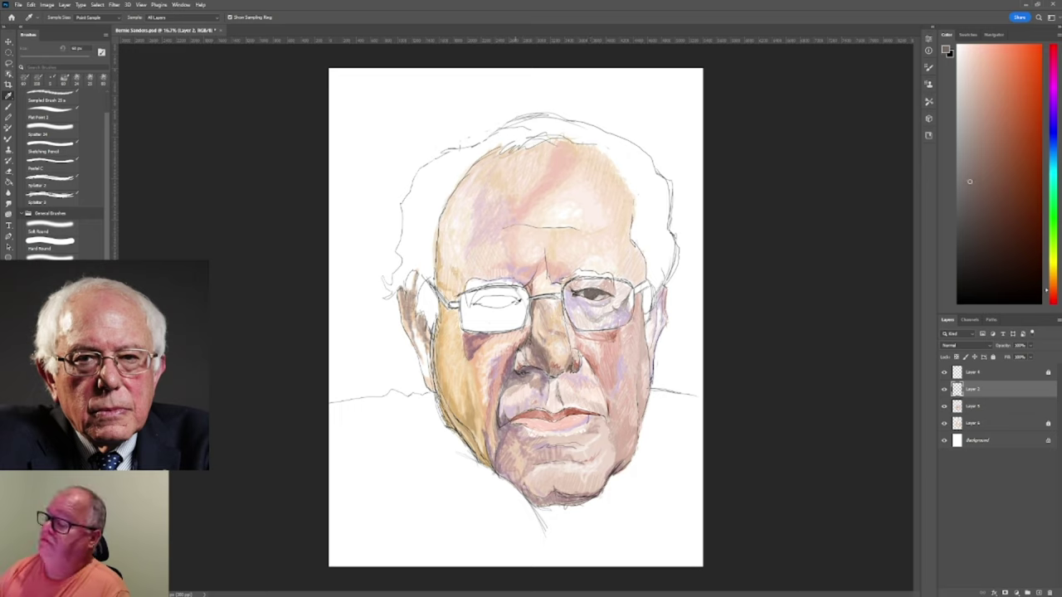
key("b")
left_click(64, 136)
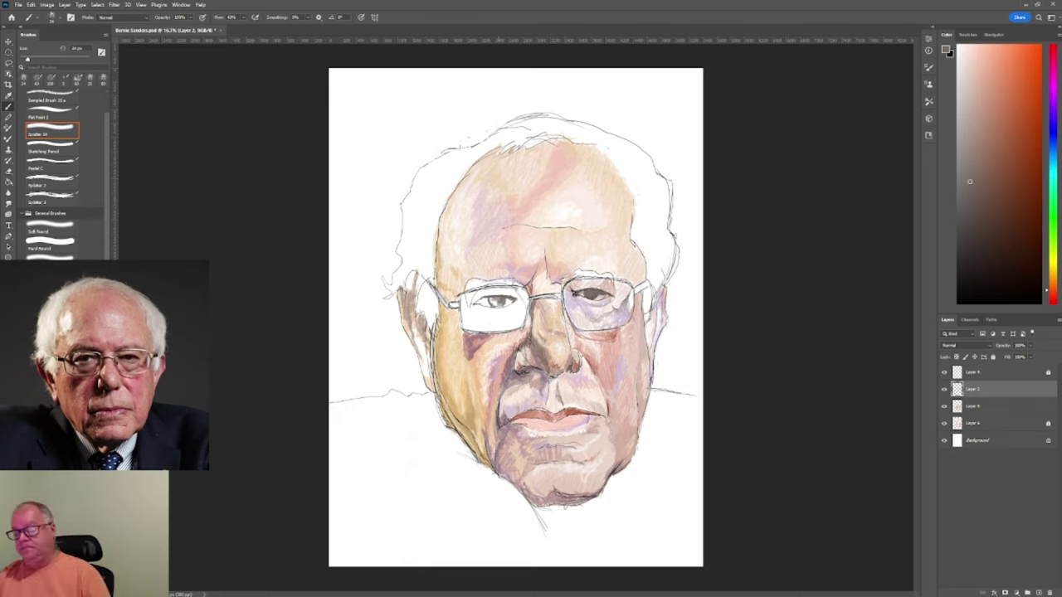
left_click(944, 389)
left_click(944, 389)
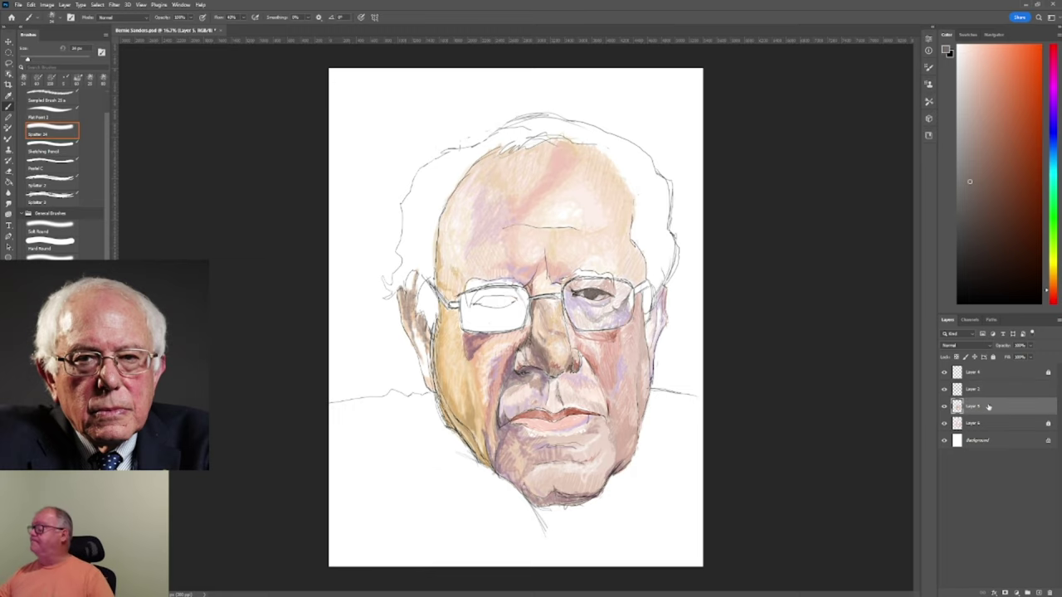
left_click(1039, 592)
Move the copied eye into the left lens, flip it horizontally, and align it with a temporary guide.
key("v")
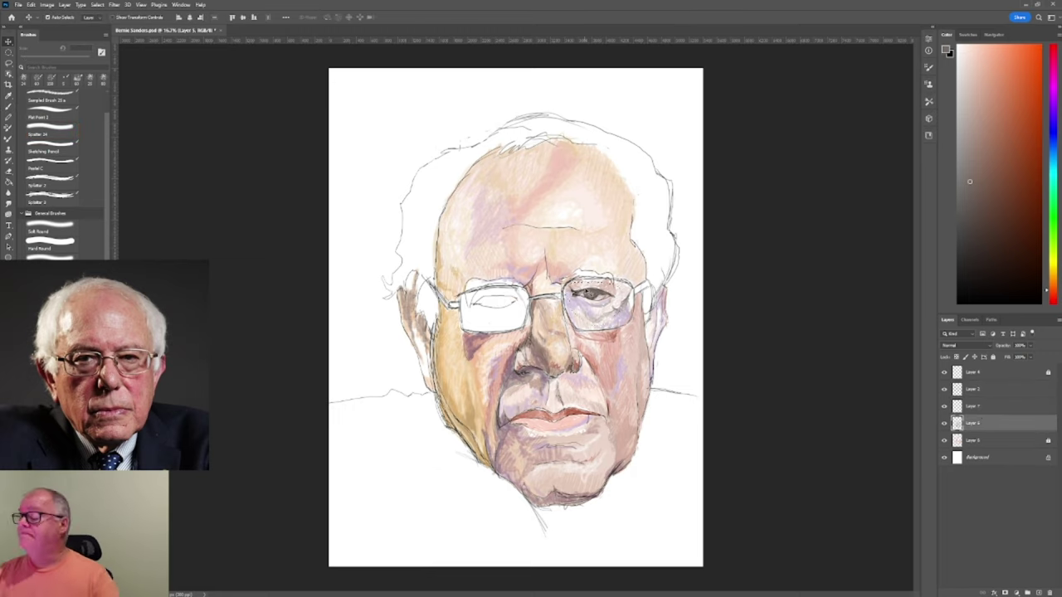
left_click_drag(596, 322, 501, 324)
left_click(30, 4)
left_click(157, 276)
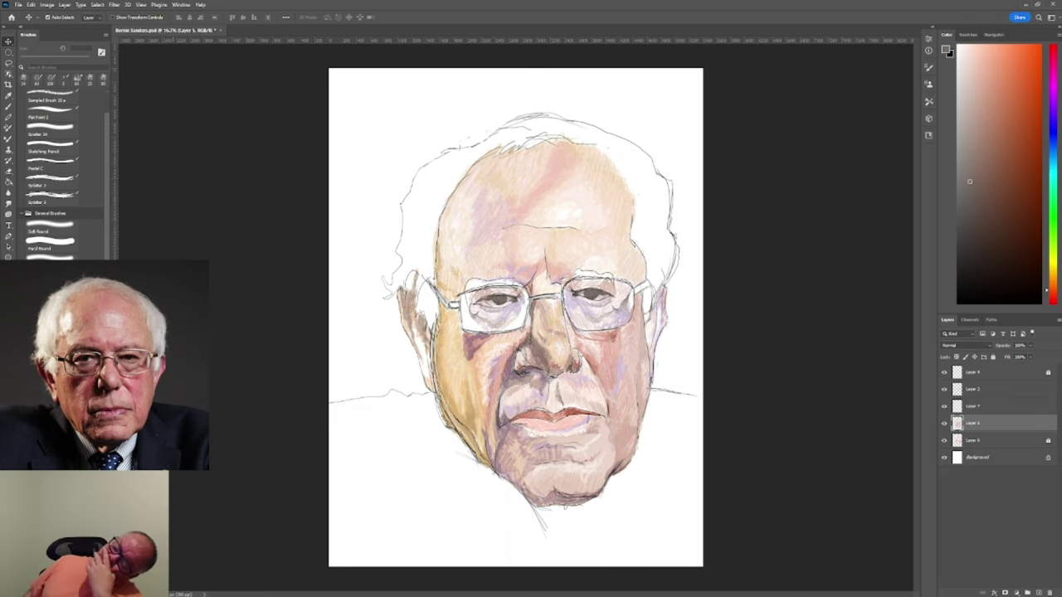
left_click_drag(564, 39, 585, 294)
key("l")
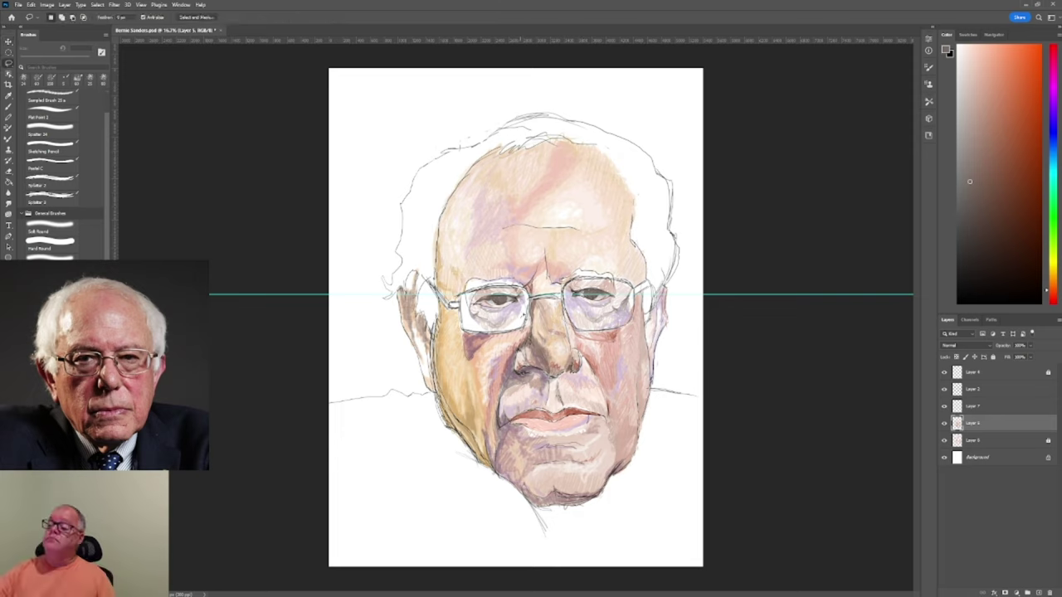
key("v")
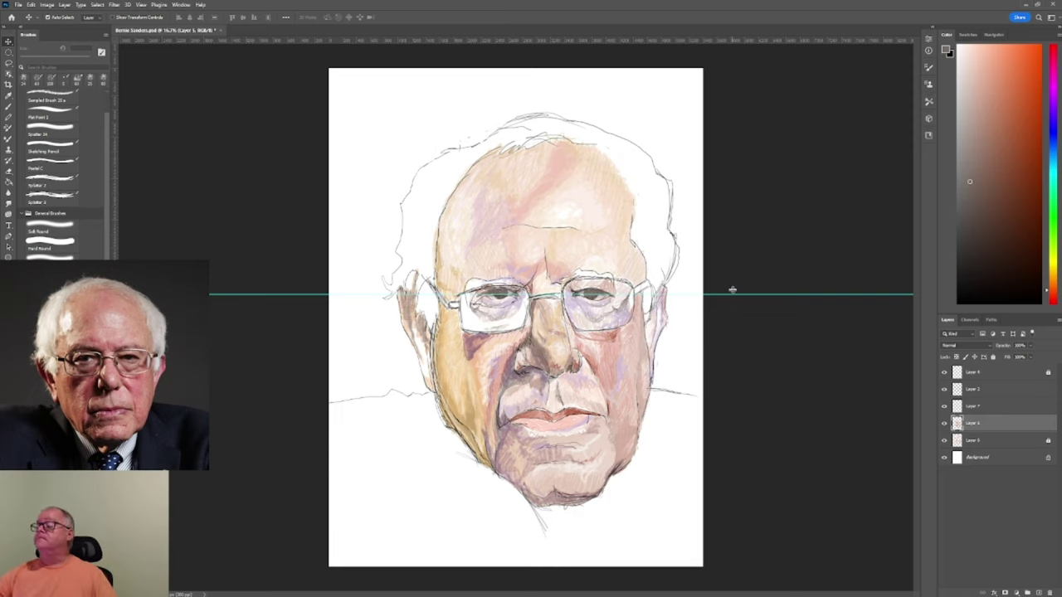
left_click_drag(730, 294, 1016, 384)
Check the eye by toggling sketch Layer 2, then merge Layer 7 down into the paint layer.
left_click(985, 392)
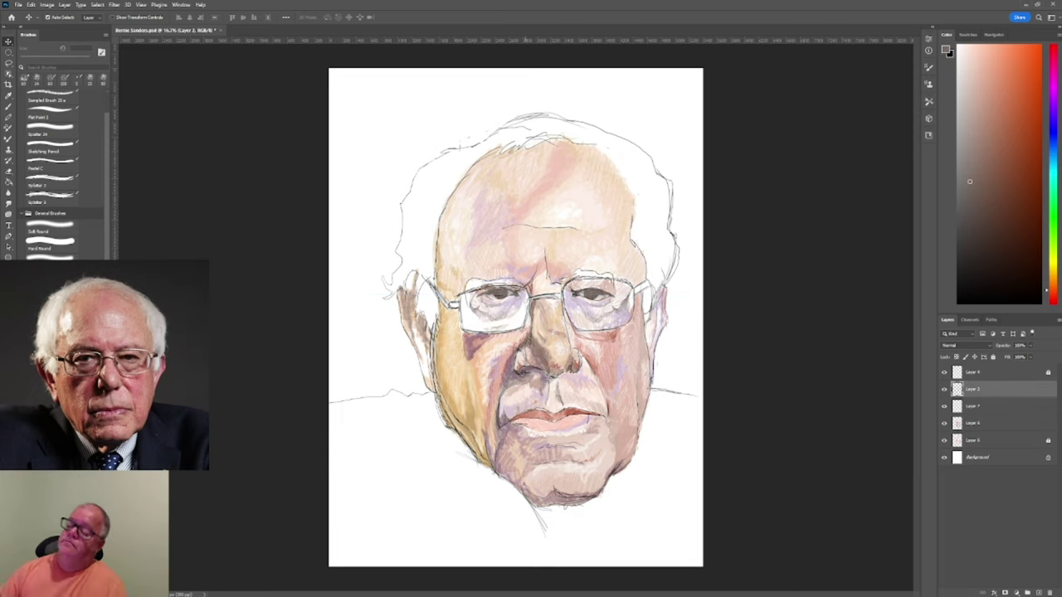
left_click(944, 389)
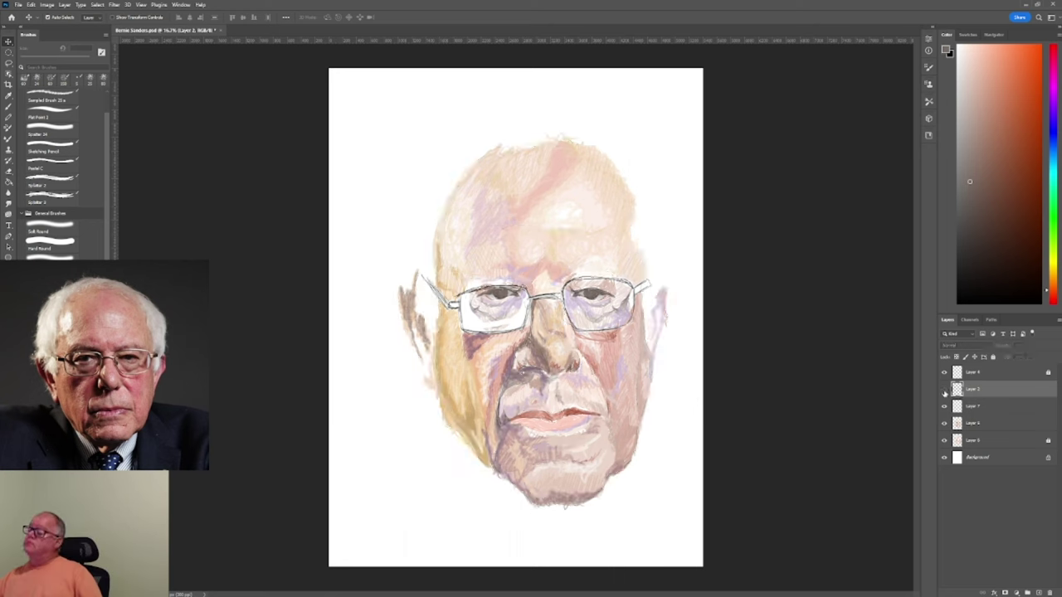
left_click(944, 390)
left_click(1012, 406)
left_click(64, 5)
left_click(91, 238)
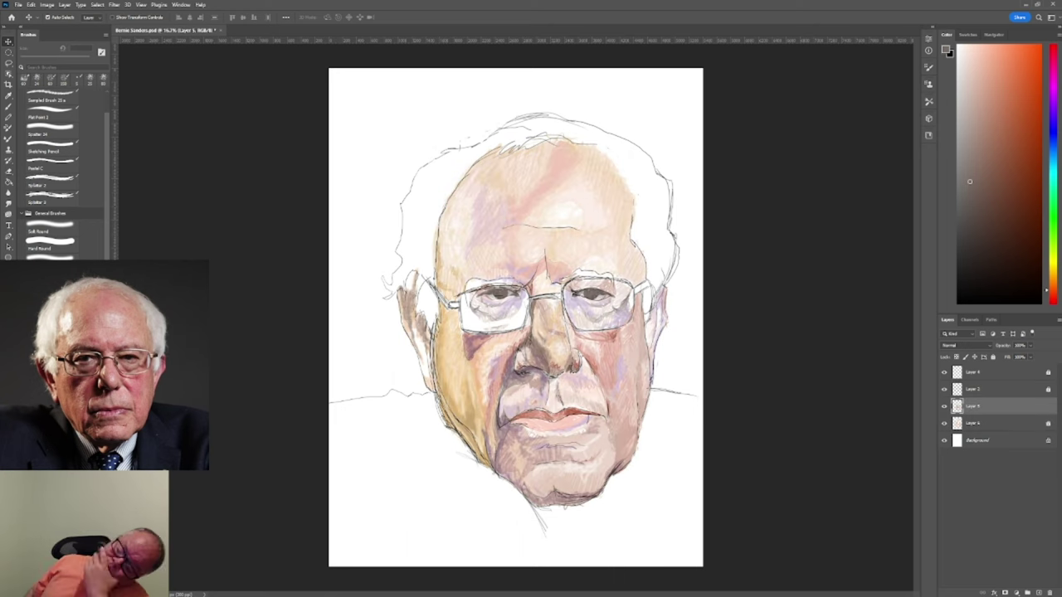
Reset to default colours and sample pinkish-grey and light peach skin tones.
key("i")
key("b")
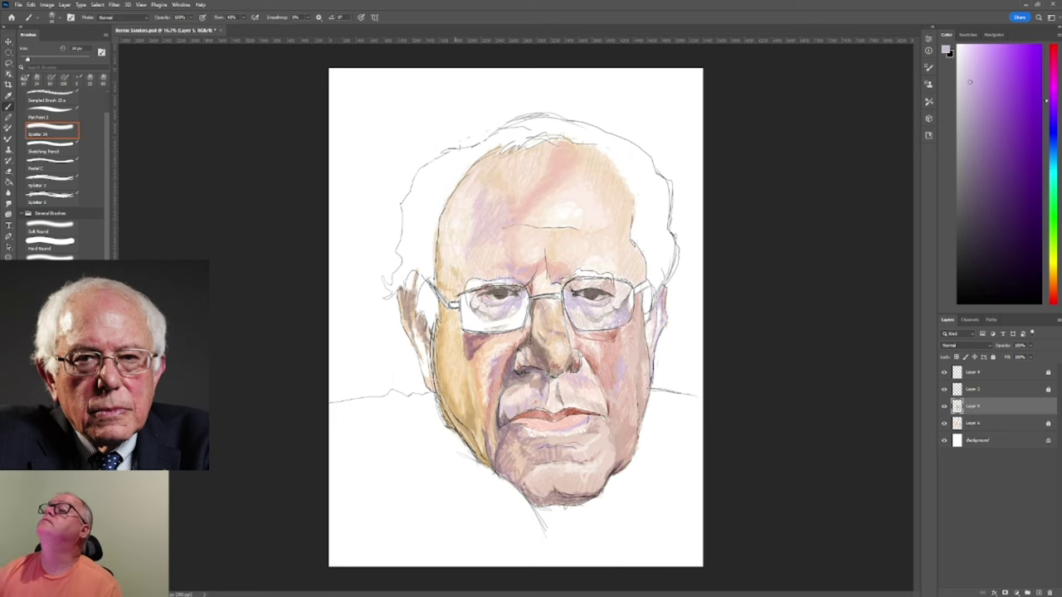
key("d")
key("x")
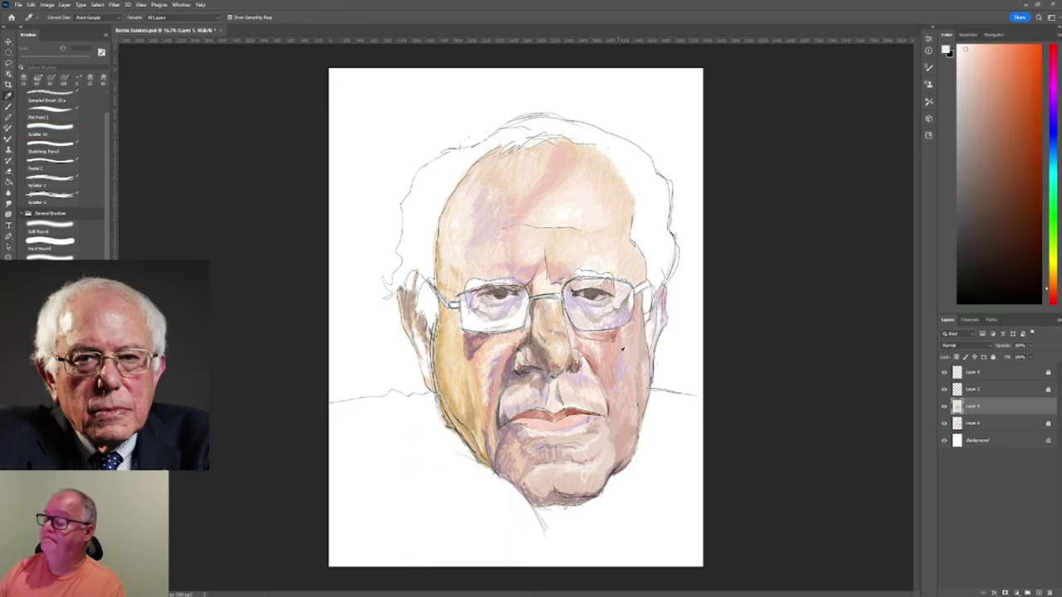
left_click(621, 351, "alt")
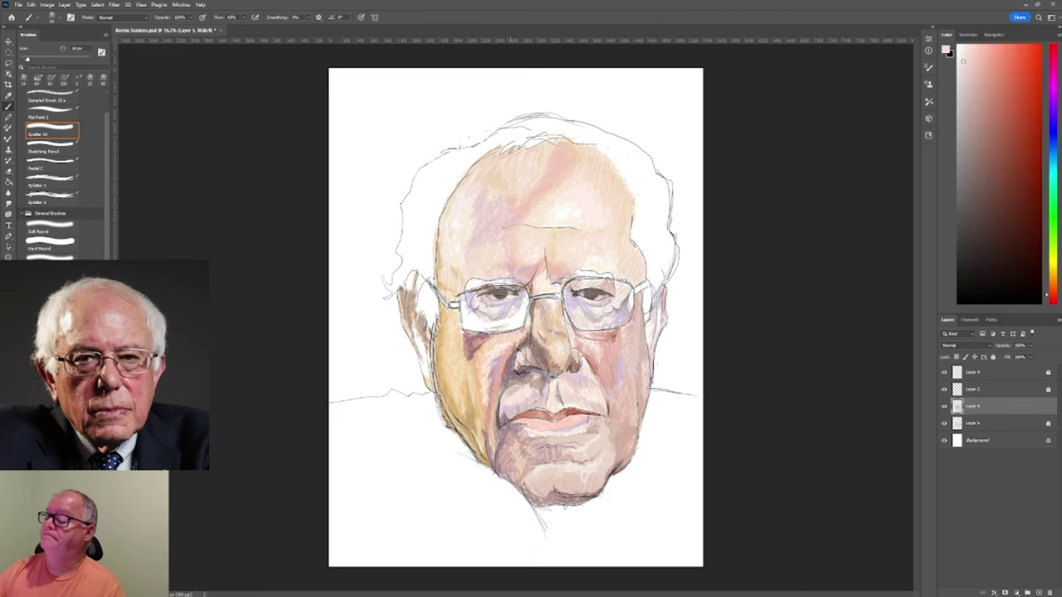
left_click(451, 379, "alt")
key("d")
key("x")
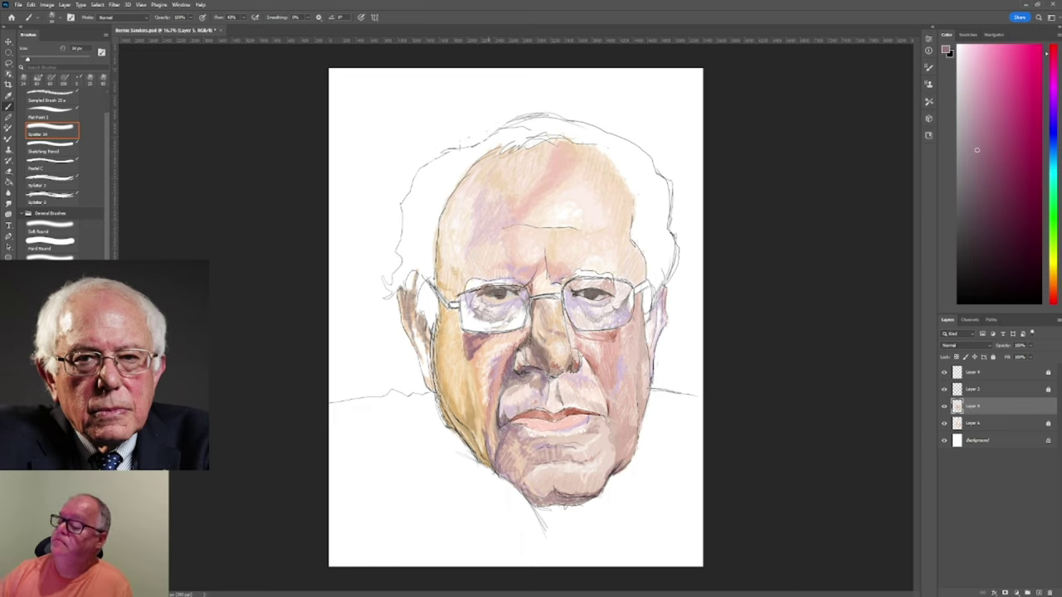
Sample peach, mauve-pink, mauve-grey and tan-orange tones from the face.
left_click(475, 300, "alt")
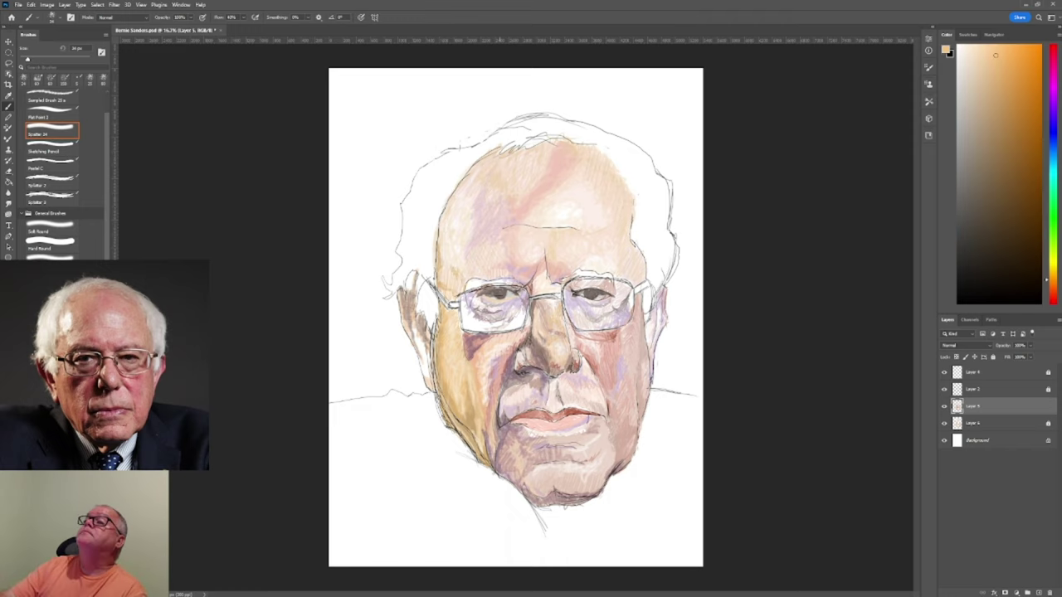
left_click(520, 320, "alt")
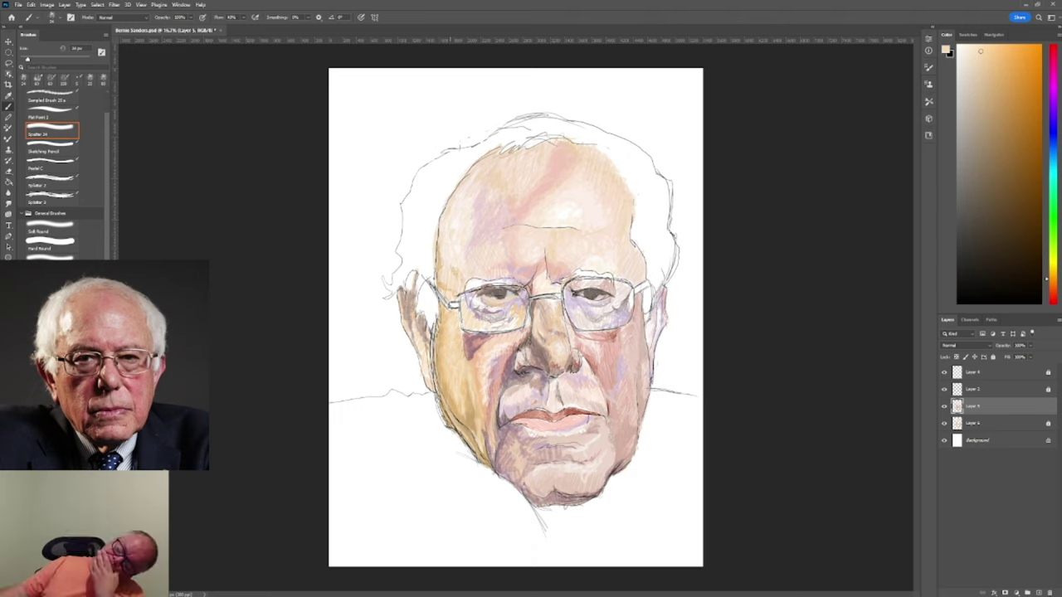
left_click(425, 375, "alt")
left_click(501, 430, "alt")
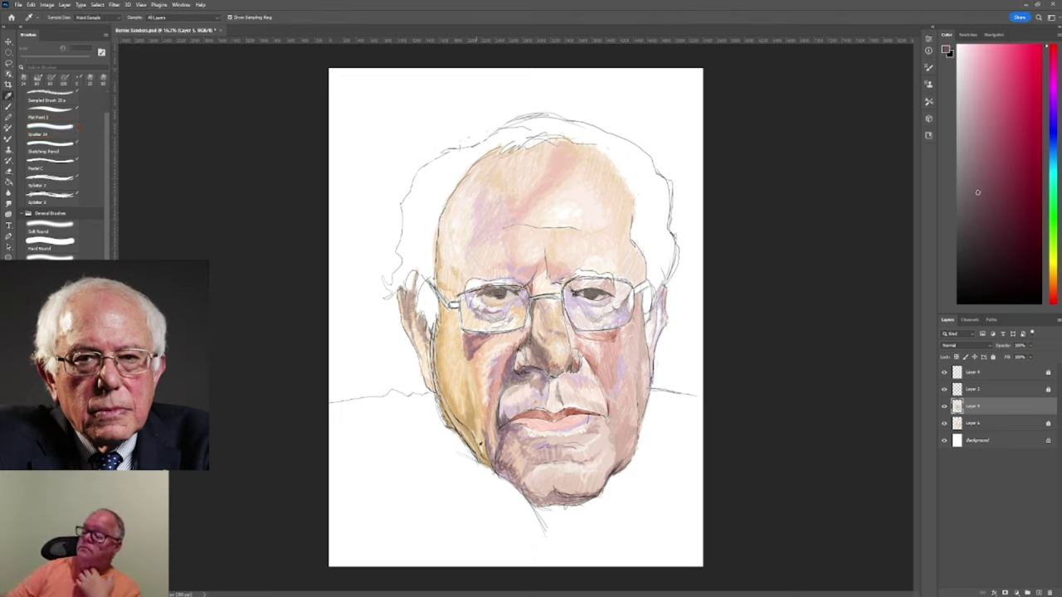
left_click(508, 467, "alt")
Paint a dark navy collar patch right of the neck.
left_click(1045, 129)
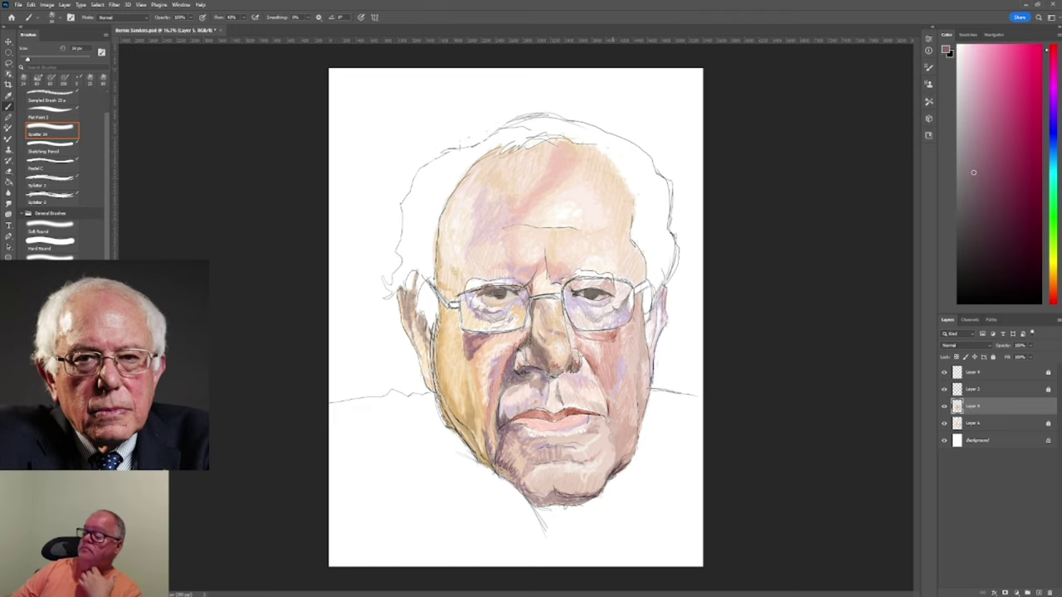
left_click(1010, 219)
left_click_drag(649, 390, 638, 443)
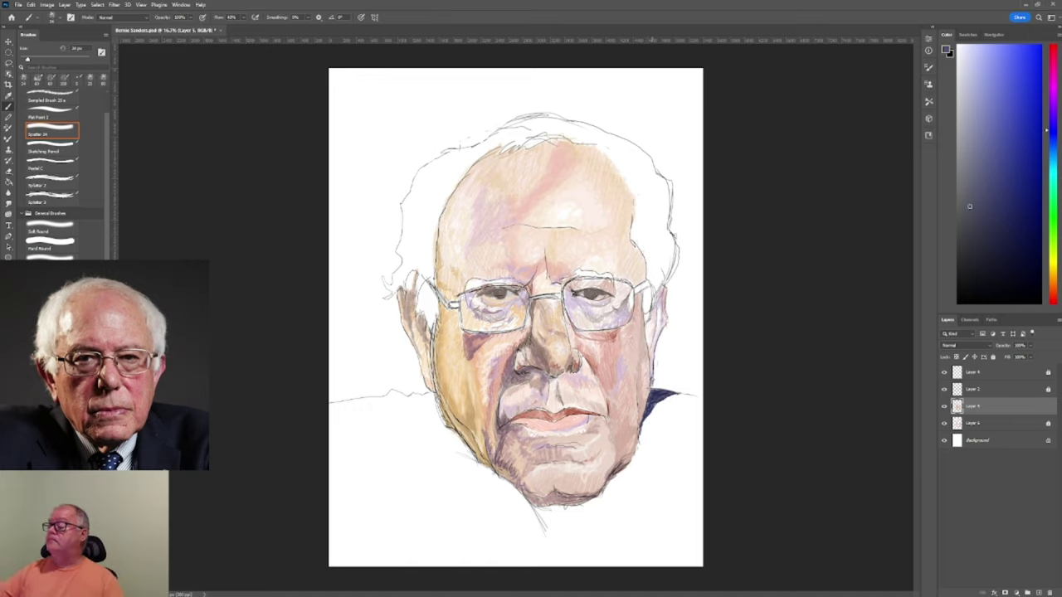
left_click(664, 373, "alt")
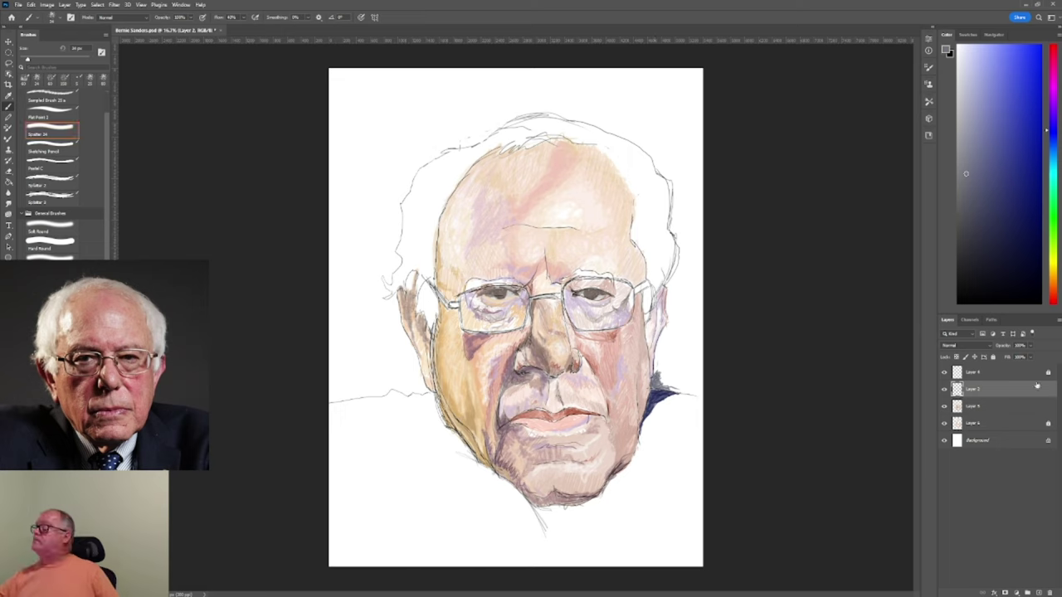
On a new layer, paint a grey background strip from beside the collar up to the canvas top.
scroll(50, 166, "down", 5)
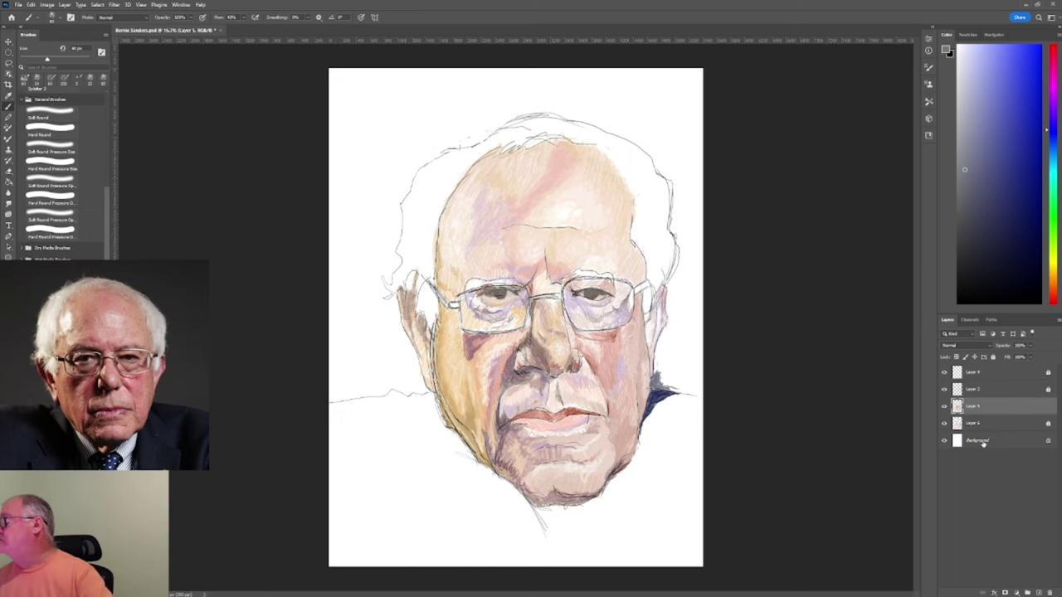
left_click(1027, 592, "ctrl")
mouse_move(655, 377)
left_mouse_down()
mouse_move(668, 387)
mouse_move(660, 380)
left_mouse_up()
mouse_move(660, 340)
left_mouse_down()
mouse_move(669, 382)
mouse_move(703, 389)
mouse_move(700, 373)
left_mouse_up()
left_click_drag(680, 315, 680, 253)
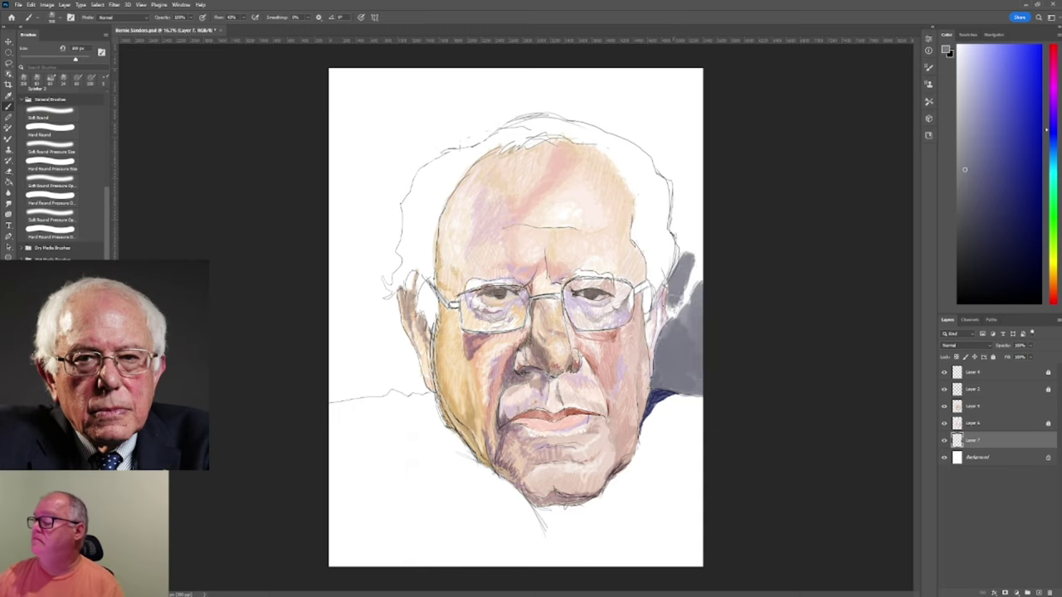
left_click_drag(688, 357, 701, 157)
middle_click(552, 267)
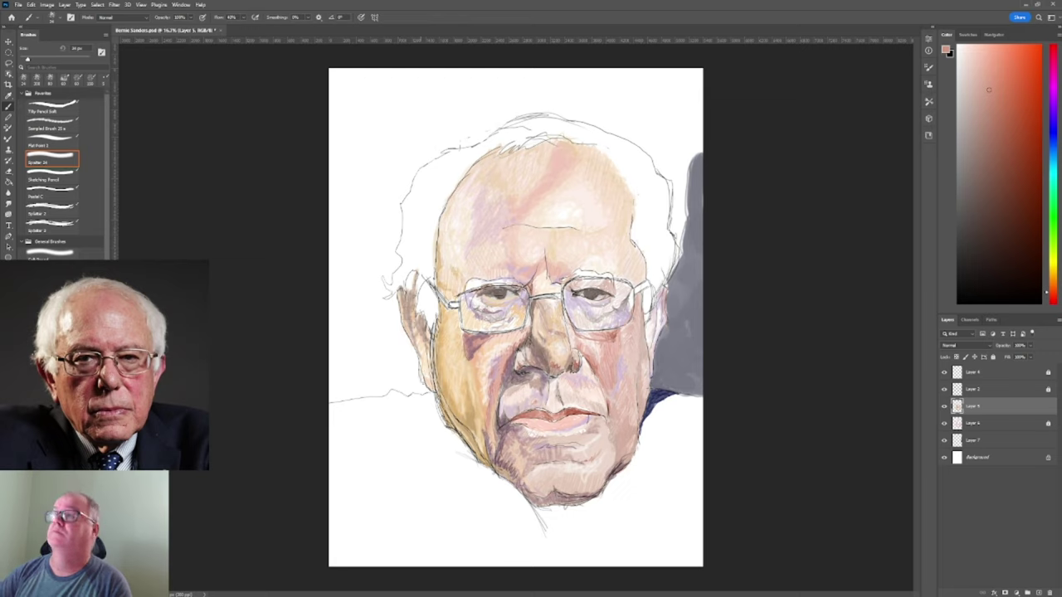
Sample pinkish-red, highlight, magenta, orange, pink and tan skin tones from the face.
left_click(428, 383, "alt")
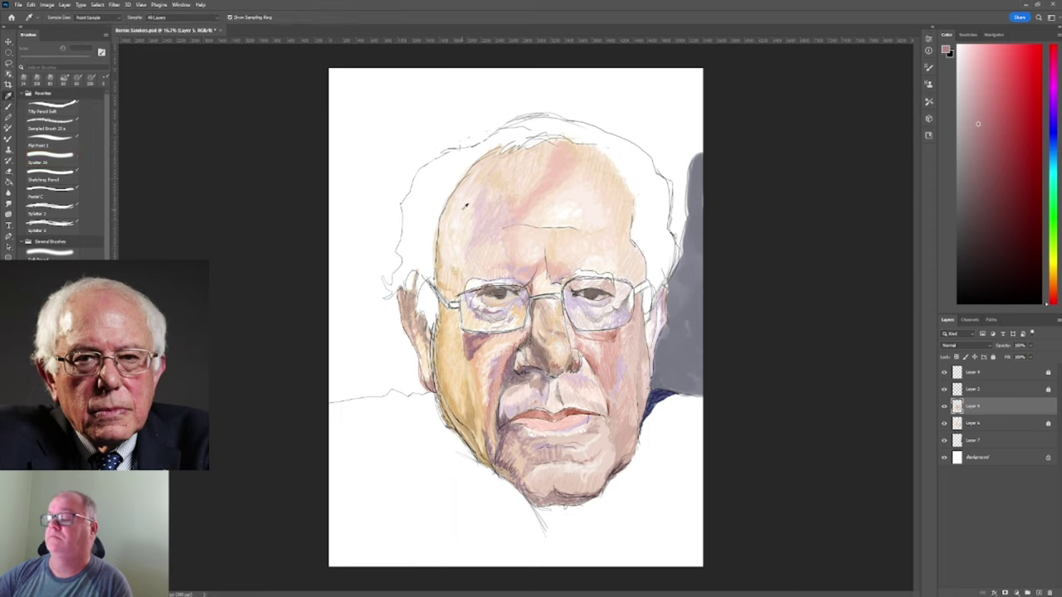
left_click(418, 330, "alt")
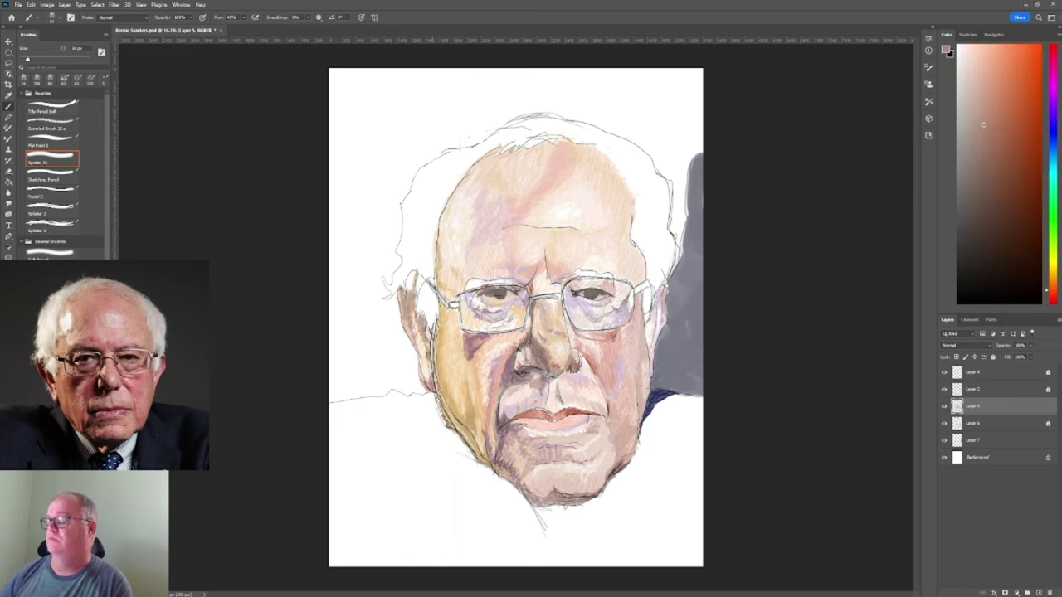
left_click(531, 178, "alt")
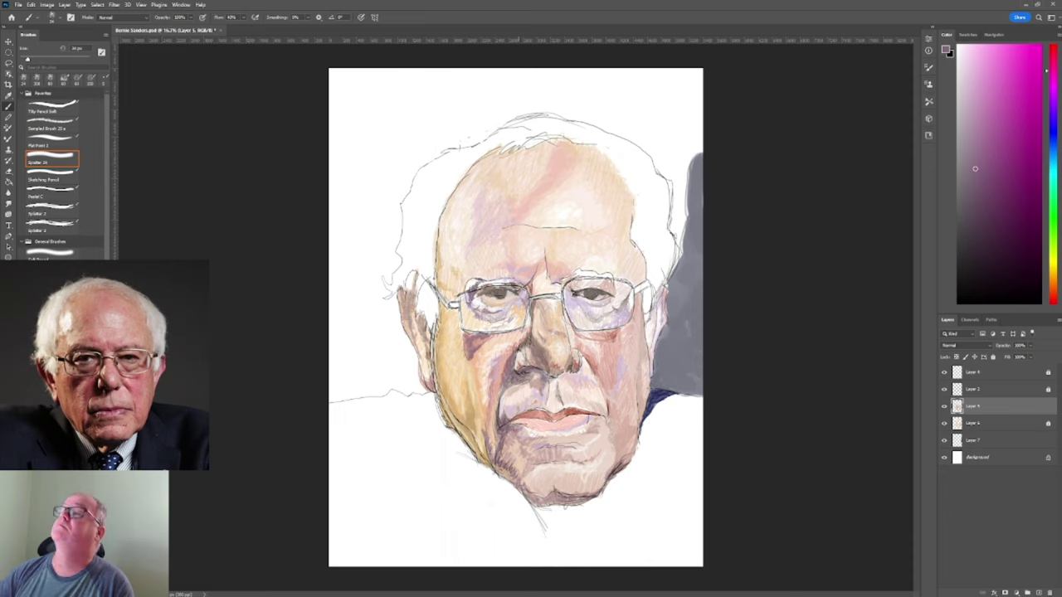
left_click(476, 285, "alt")
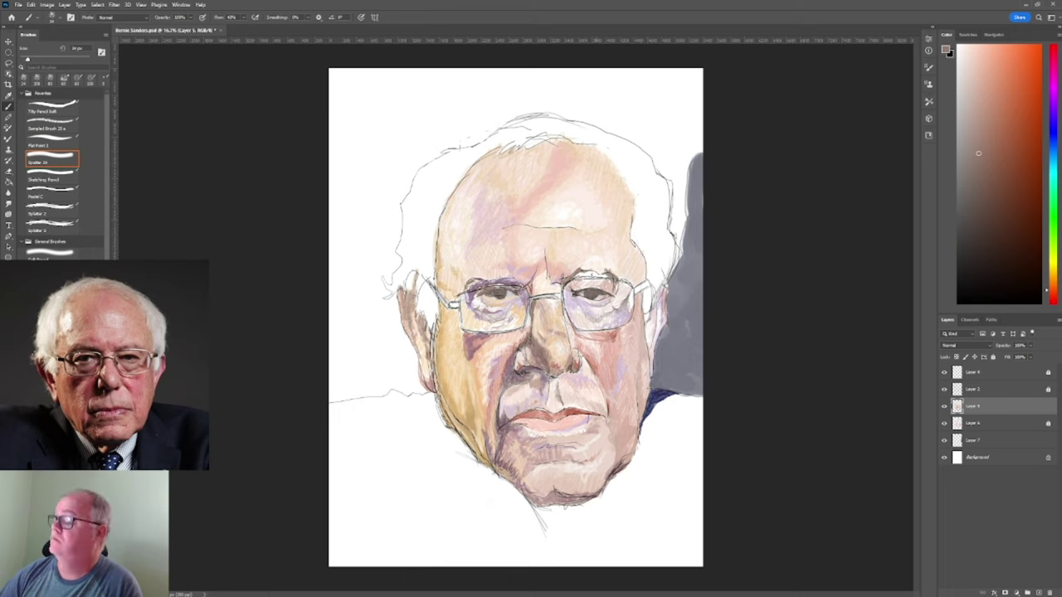
left_click(592, 273, "alt")
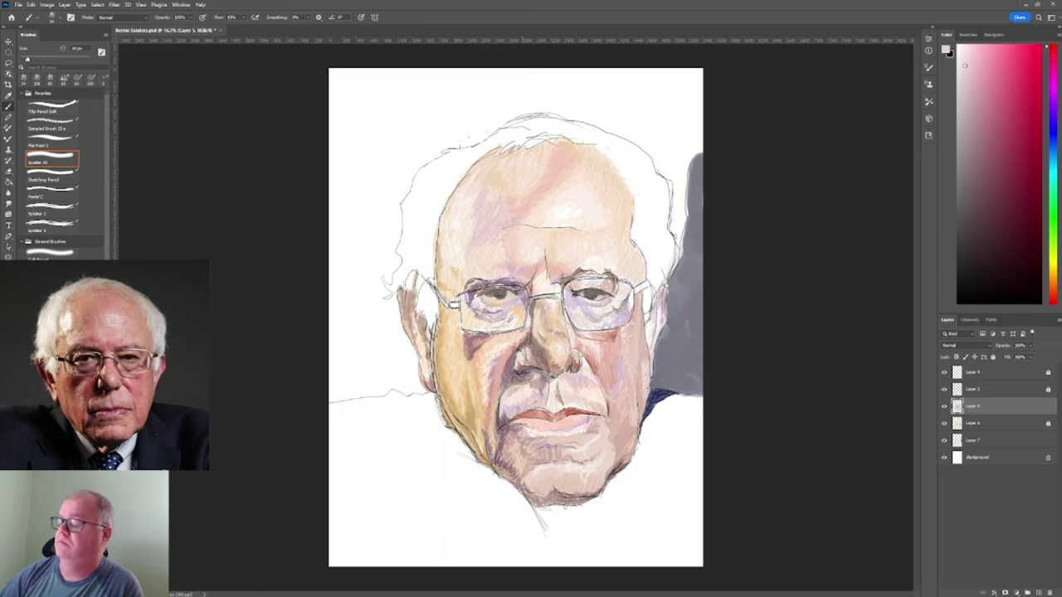
left_click(457, 371, "alt")
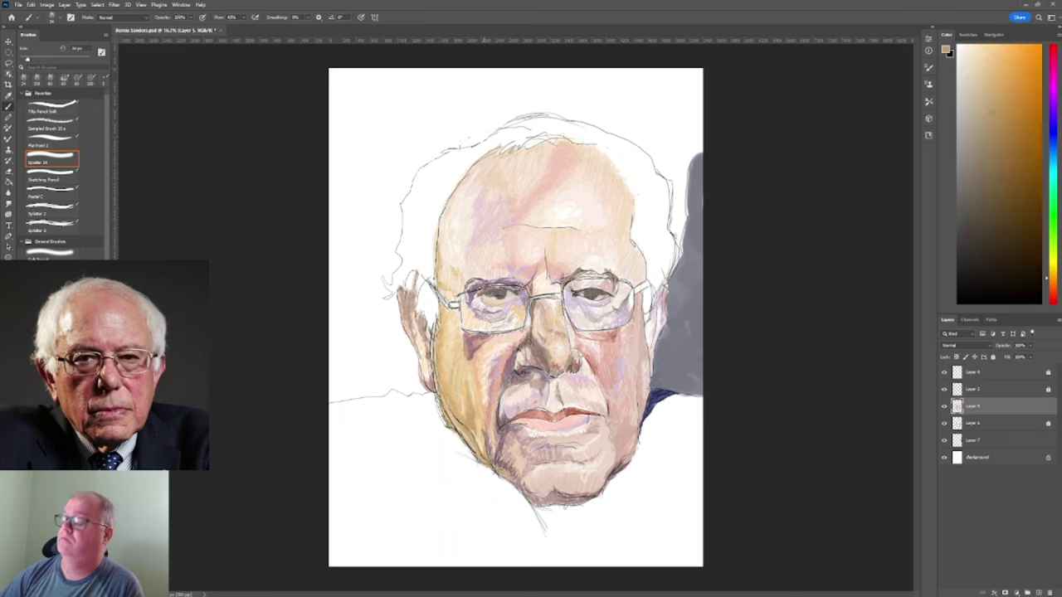
left_click(547, 523, "alt")
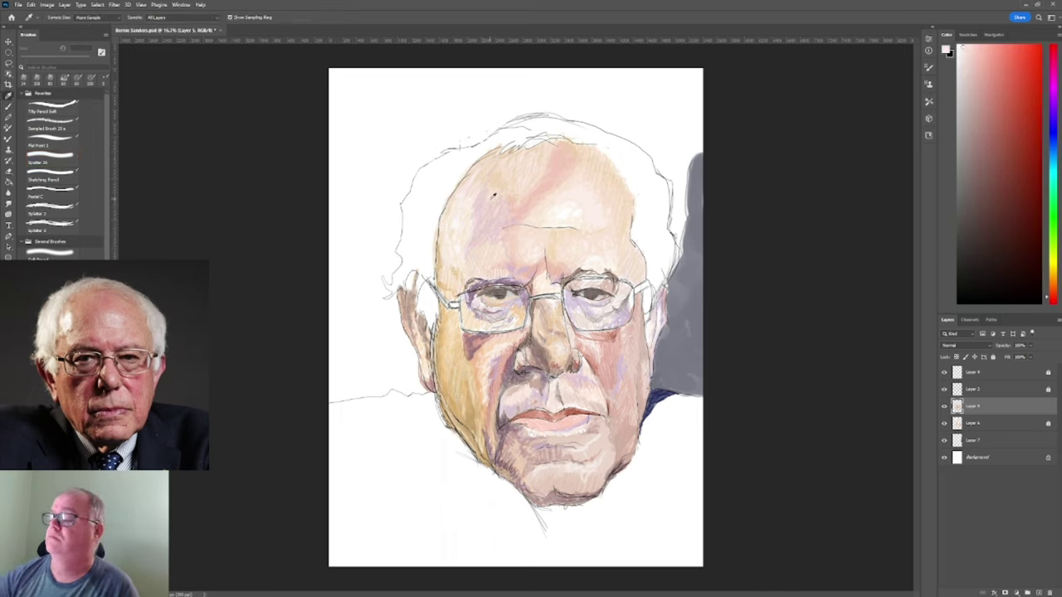
left_click(545, 521, "alt")
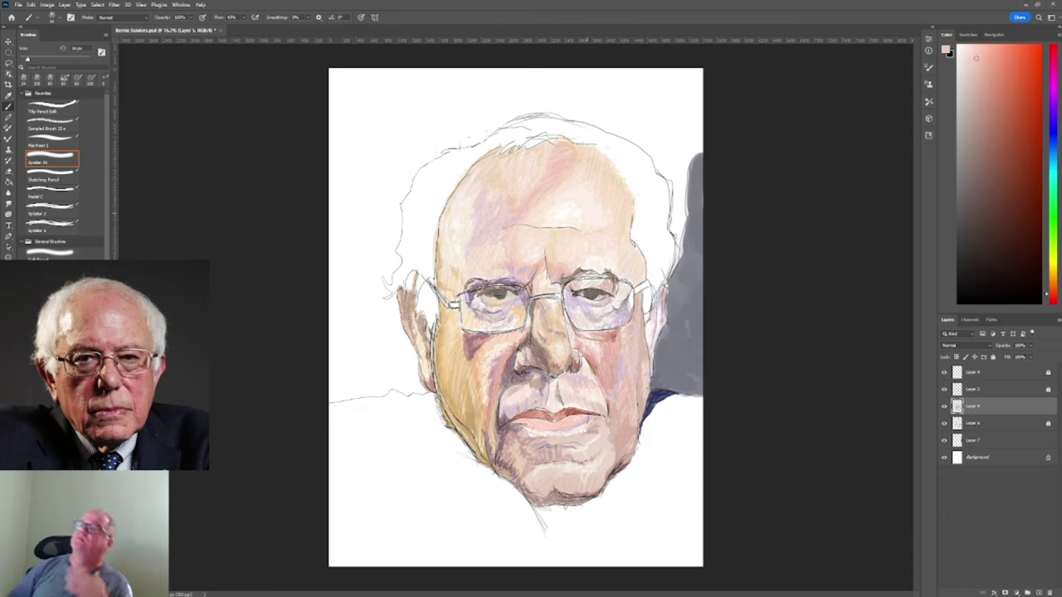
Lasso the background around the hair and fill it with bluish-grey brush strokes.
key("l")
left_click_drag(662, 349, 401, 248)
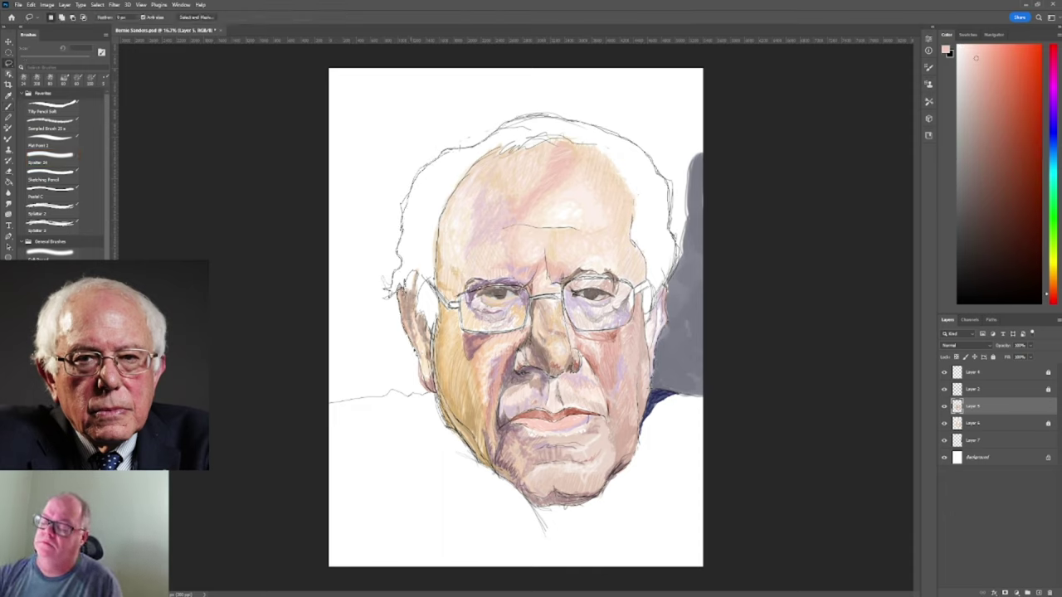
left_click_drag(401, 393, 328, 400)
key("b")
left_click(690, 348, "alt")
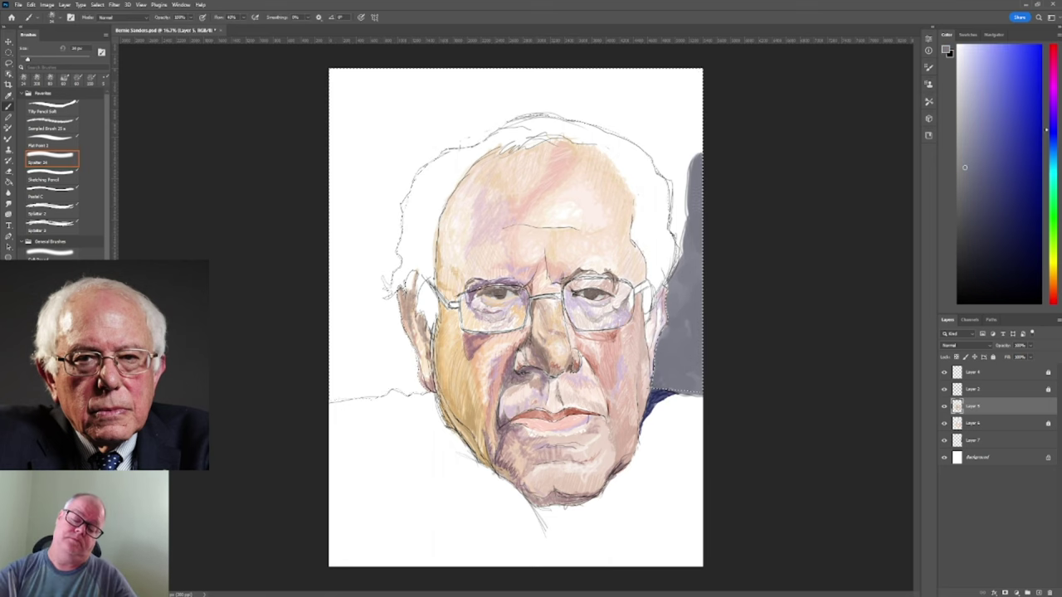
left_click_drag(356, 351, 738, 148)
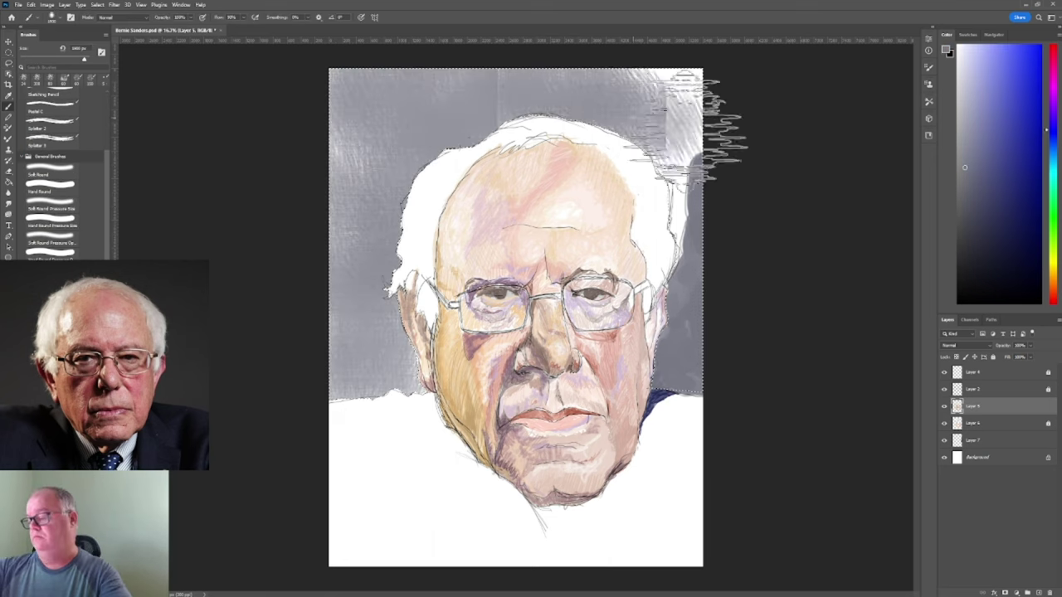
Delete Layer 7, then adjust the brush size and switch to another favourite brush.
left_click(972, 440)
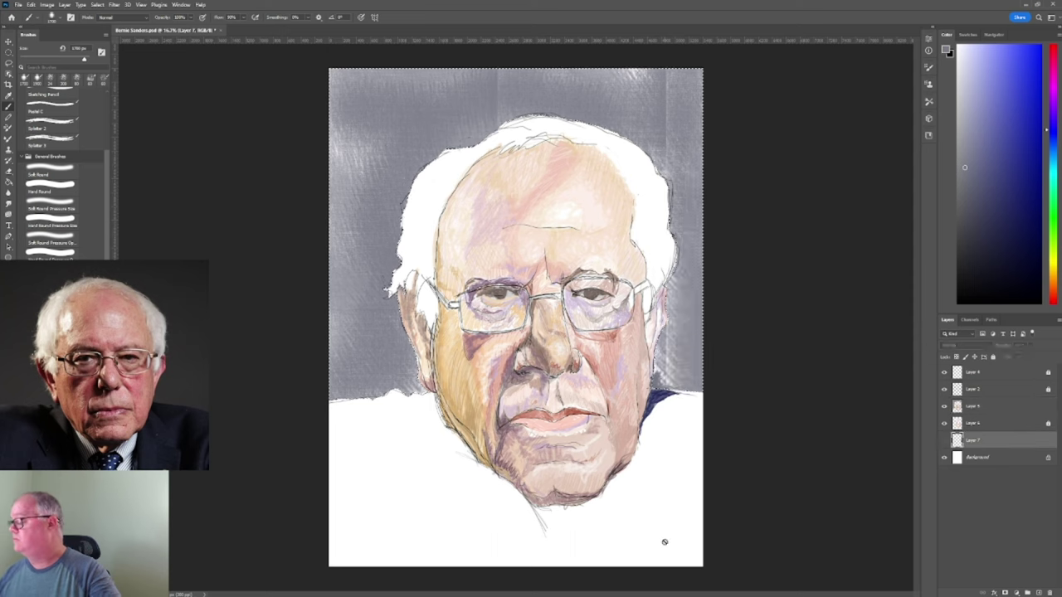
left_click(1047, 589)
key("Return")
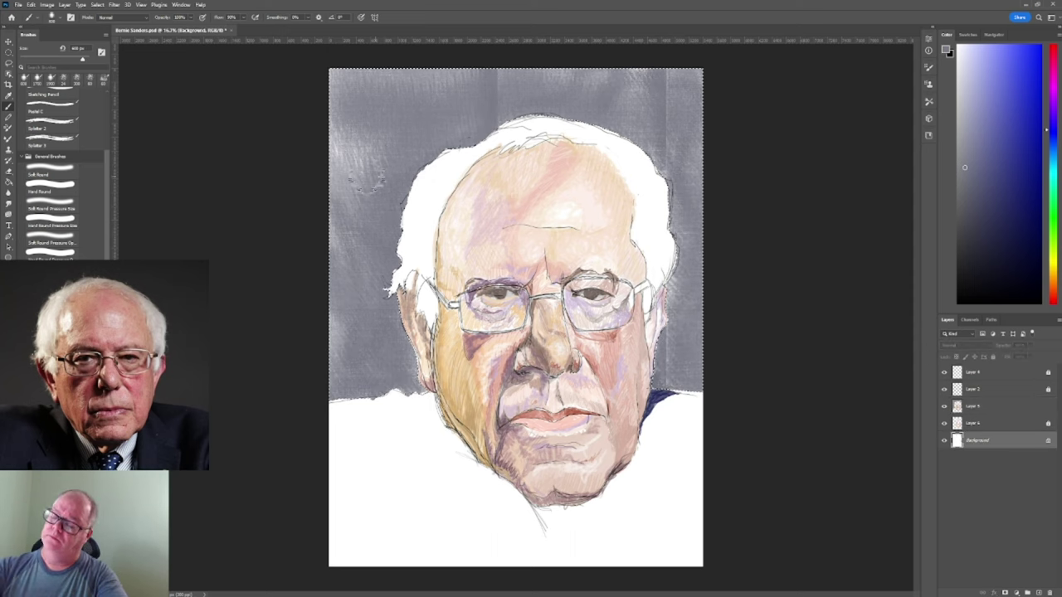
key("bracketleft")
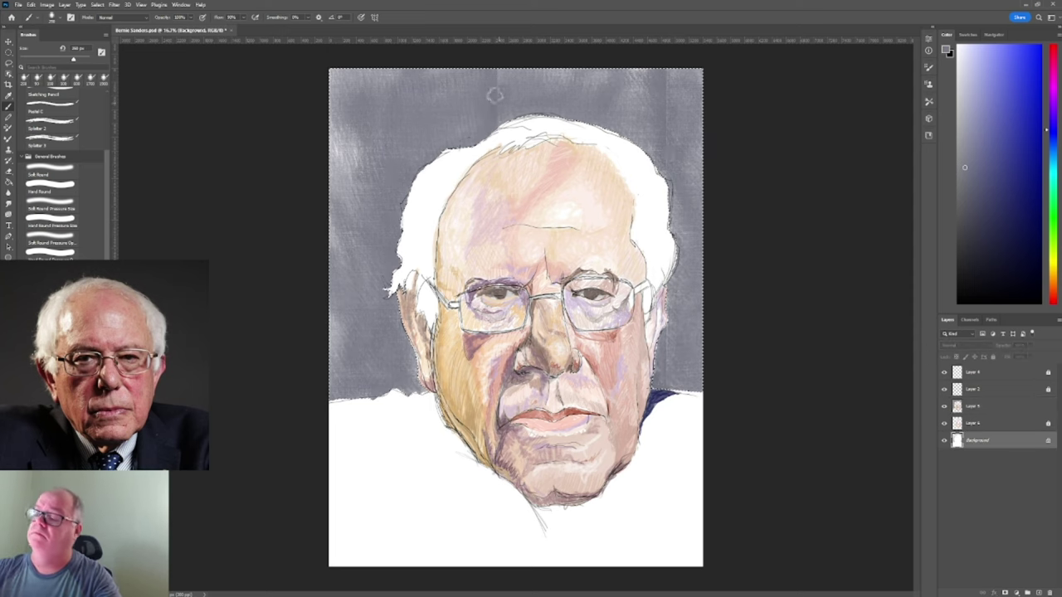
key("bracketright")
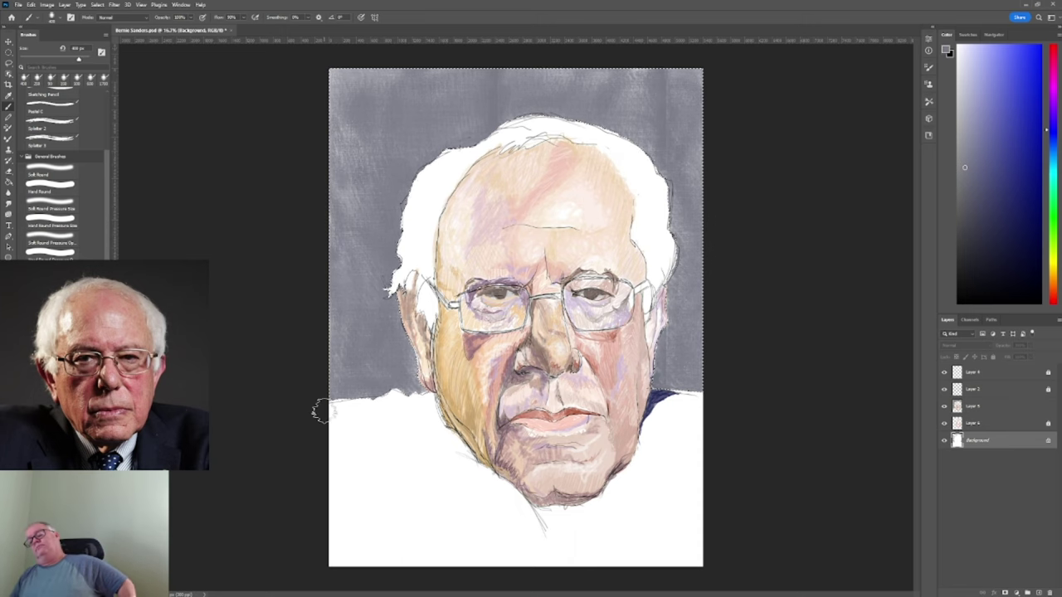
left_click(51, 159)
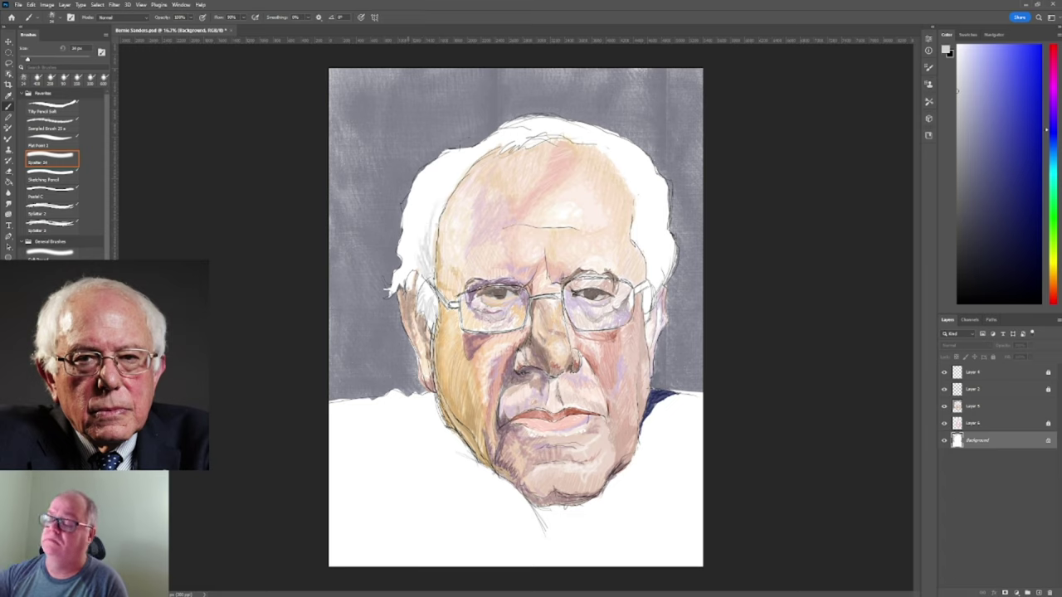
Stroke the hair's left and top edge, then pick Spatter 24 on Layer 2 and sample tones.
mouse_move(409, 284)
left_mouse_down()
mouse_move(408, 220)
mouse_move(502, 142)
mouse_move(424, 189)
left_mouse_up()
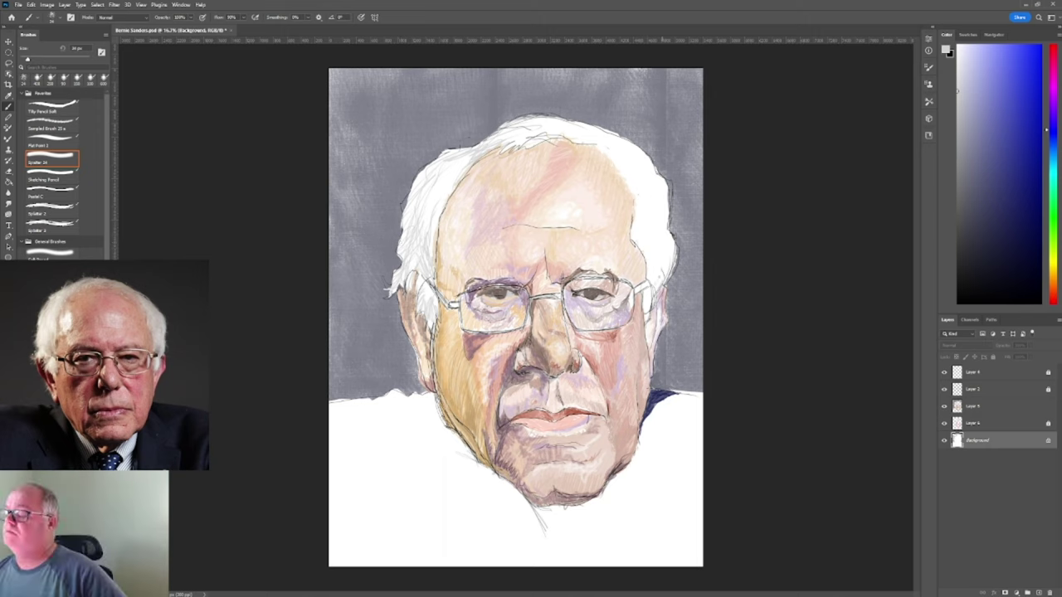
left_click(1018, 389)
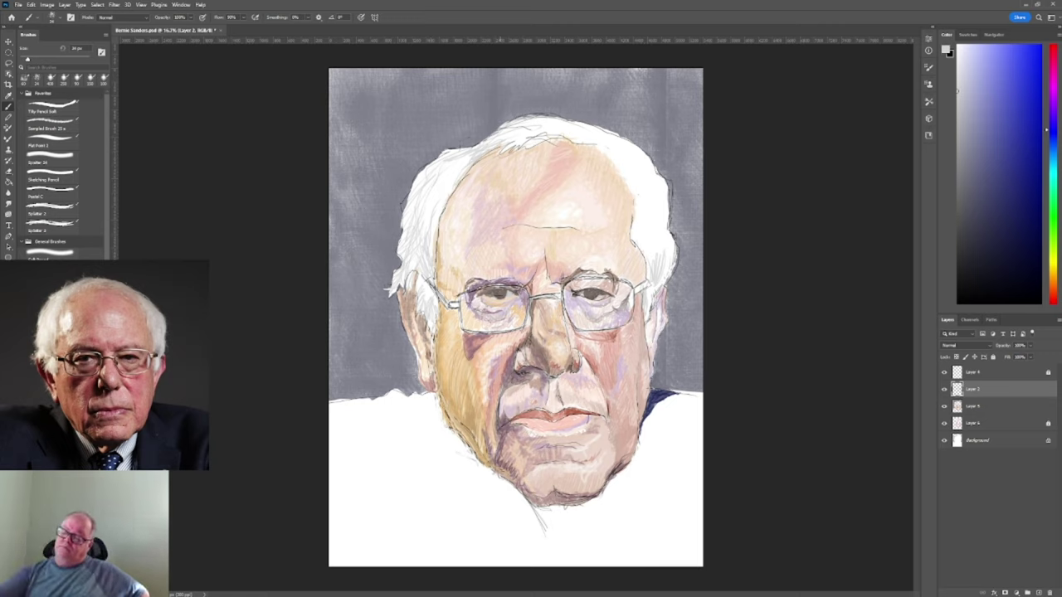
left_click(51, 159)
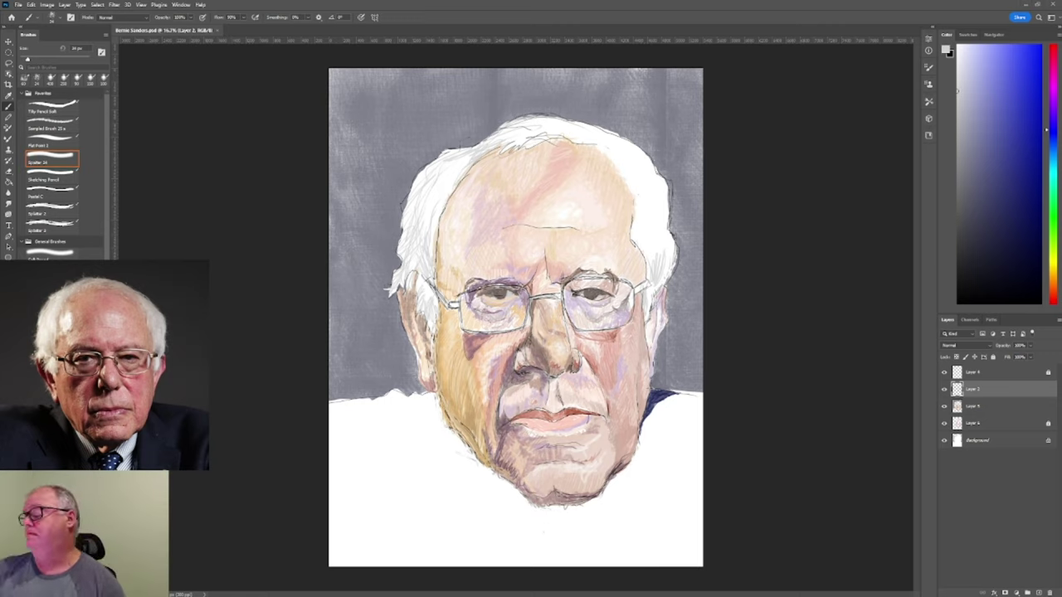
left_click(452, 357, "alt")
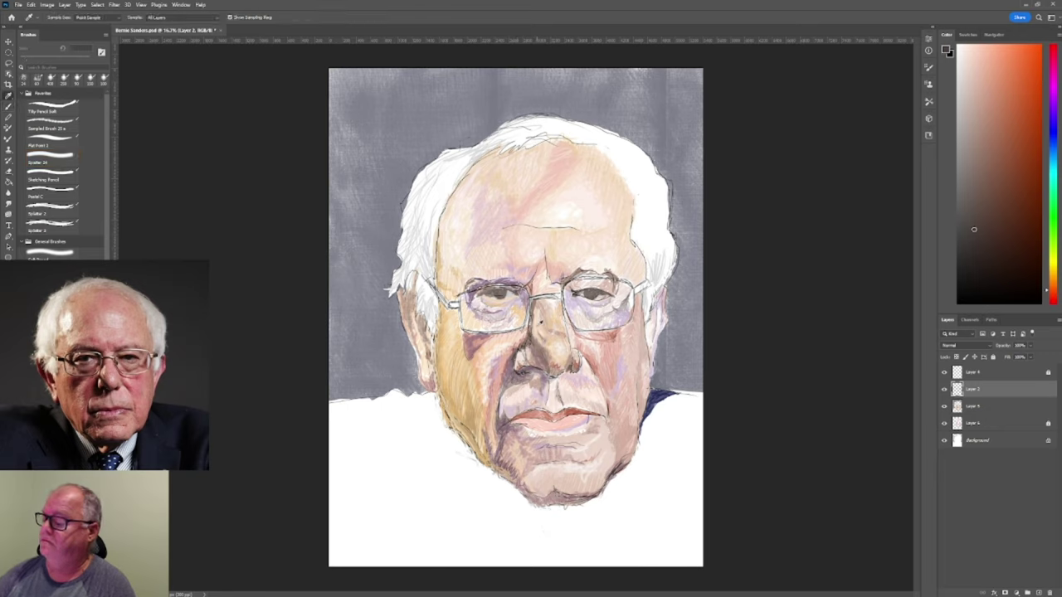
left_click(528, 325, "alt")
left_click(531, 360, "alt")
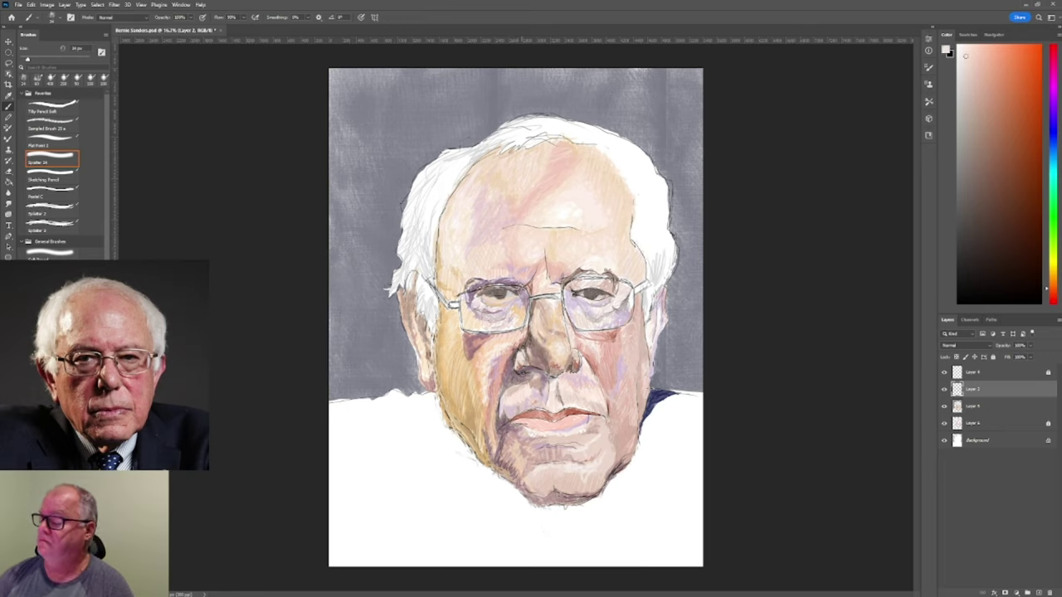
left_click(962, 423)
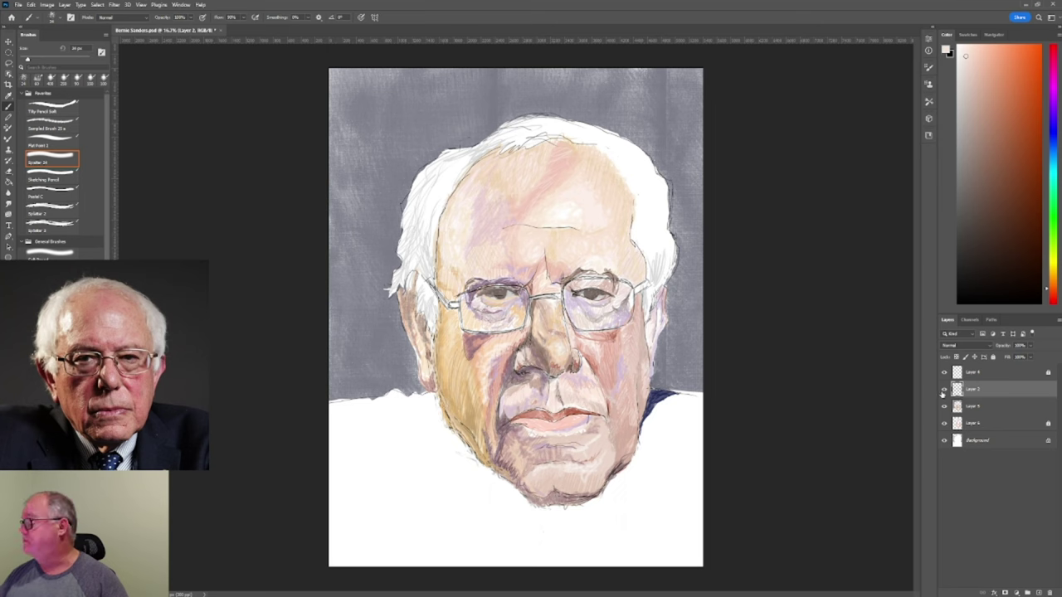
On Layer 5, try dark, pink and crimson tones before settling on a very pale pink.
left_click(974, 406)
left_click(983, 247)
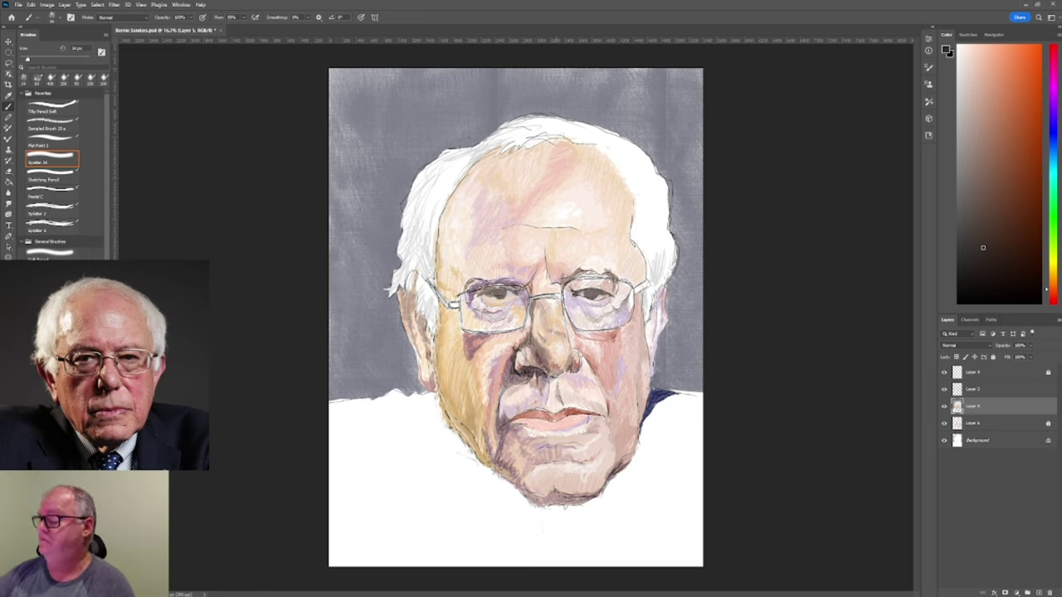
left_click(992, 98)
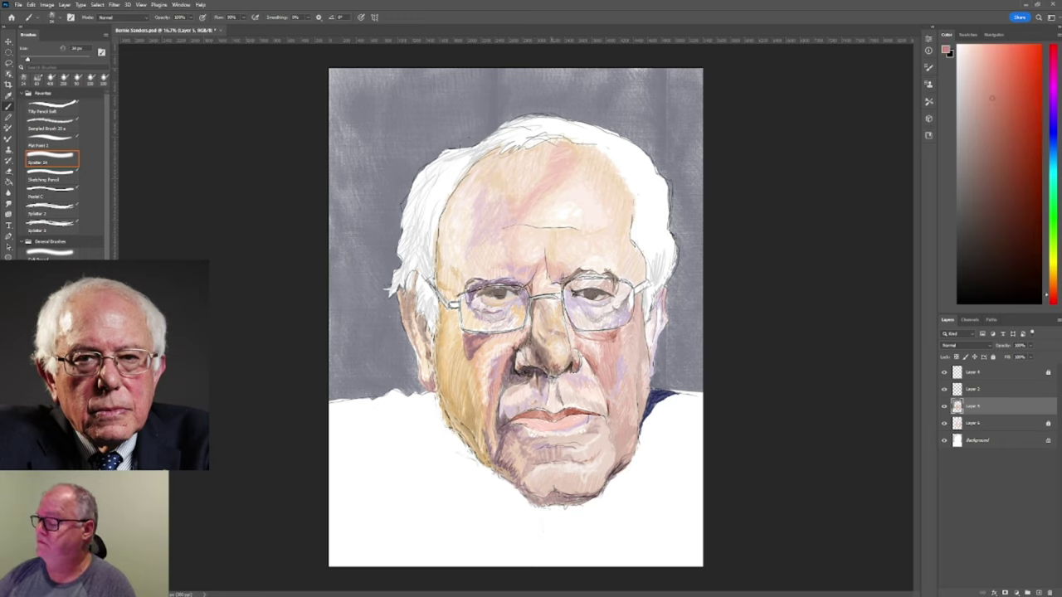
left_click(975, 220)
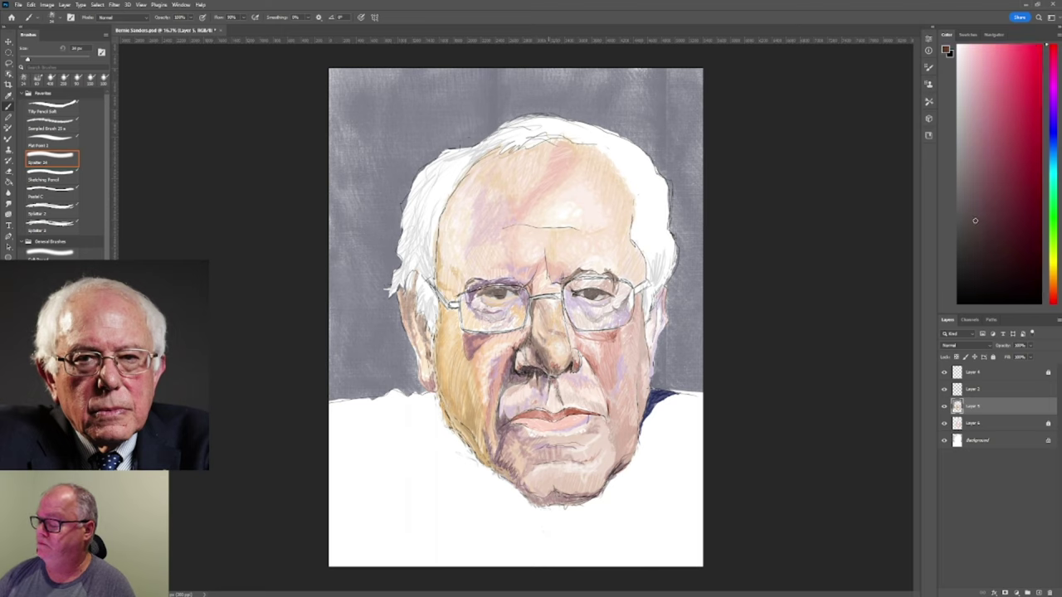
left_click(968, 147)
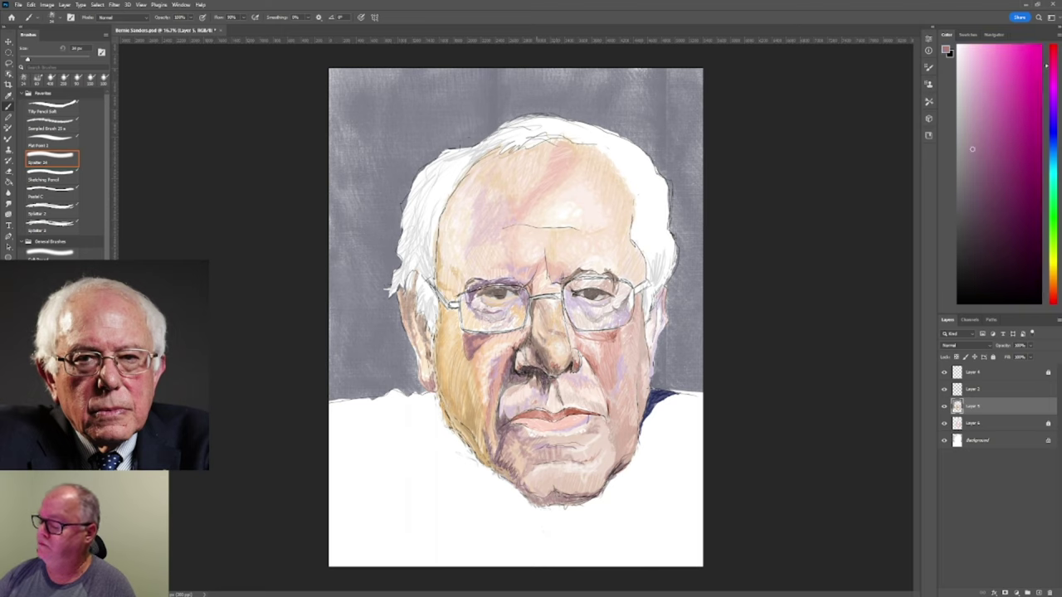
left_click(972, 202)
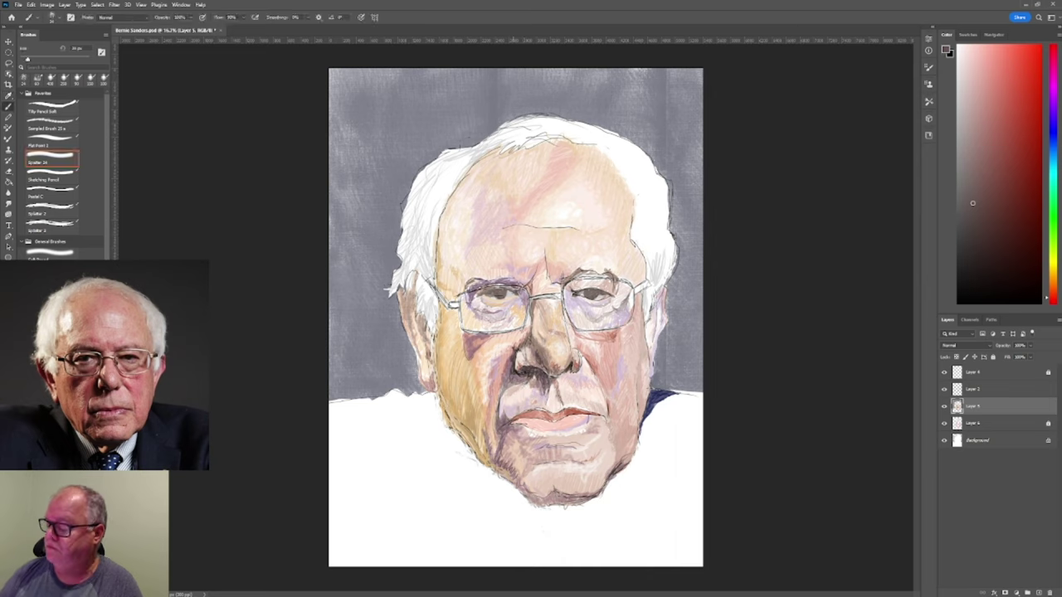
left_click(531, 531, "alt")
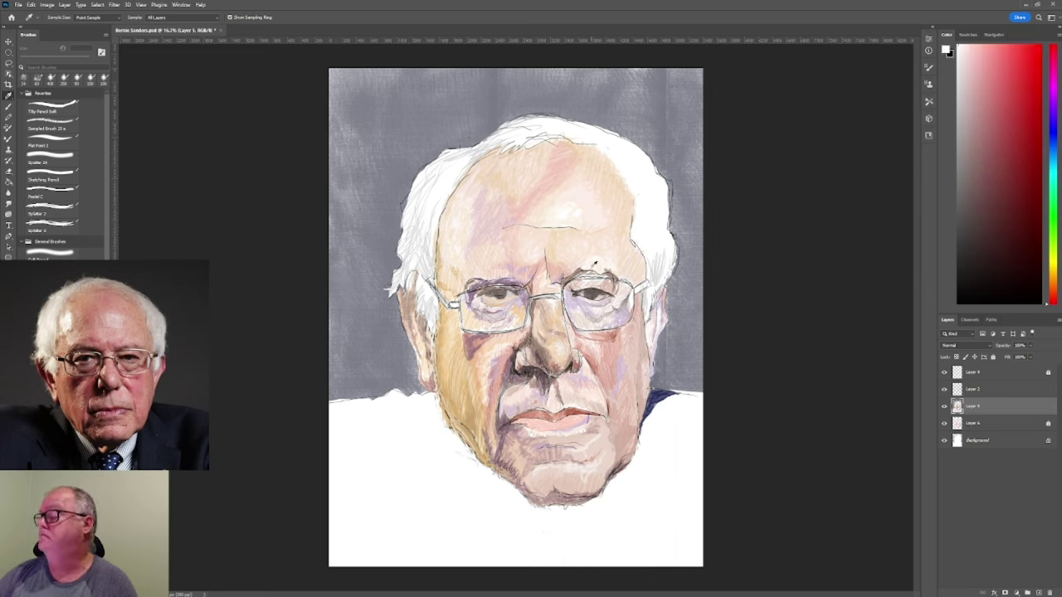
left_click(596, 307, "alt")
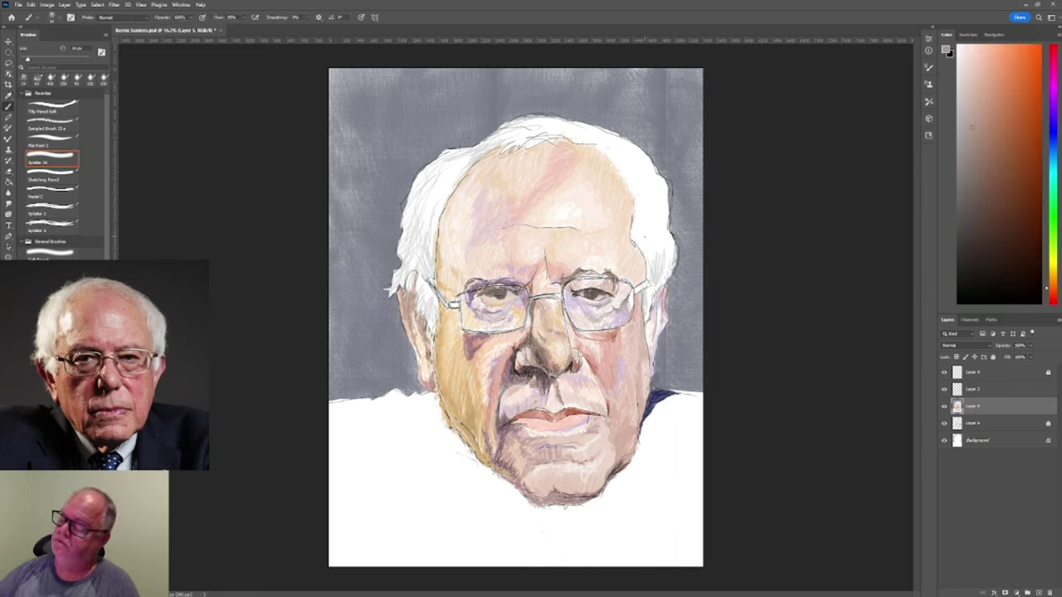
left_click(583, 363, "alt")
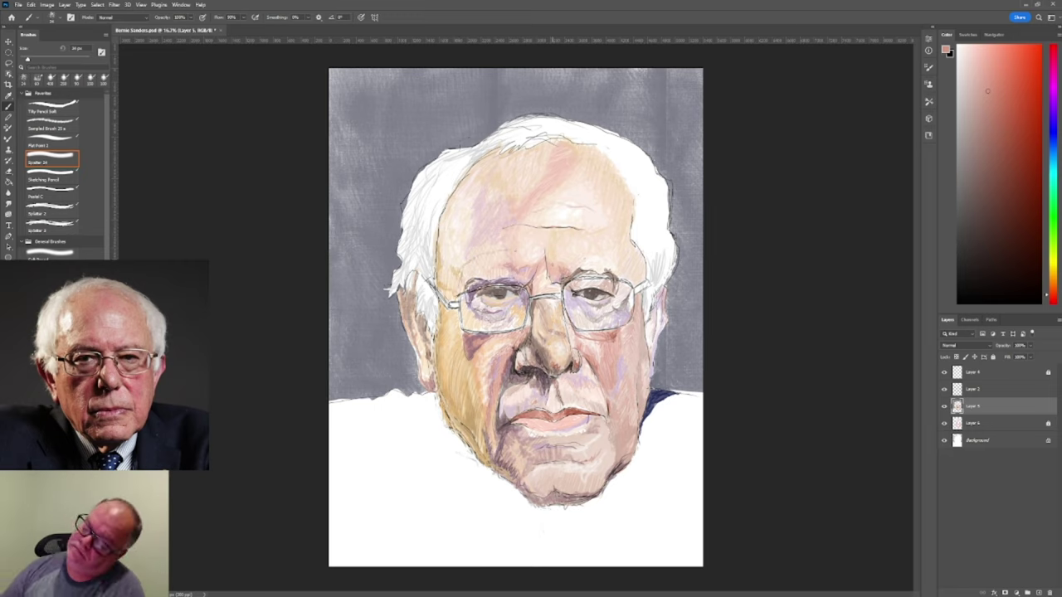
Reset to white, then try salmon-red and brown before choosing a light pinkish skin tone.
key("d")
key("x")
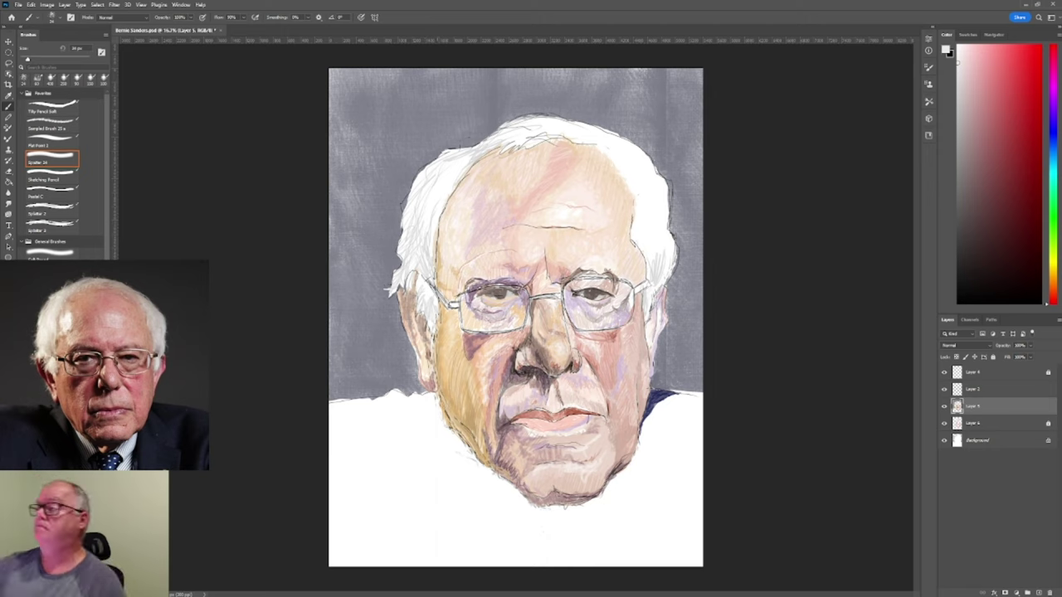
left_click(1010, 123)
left_click(988, 184)
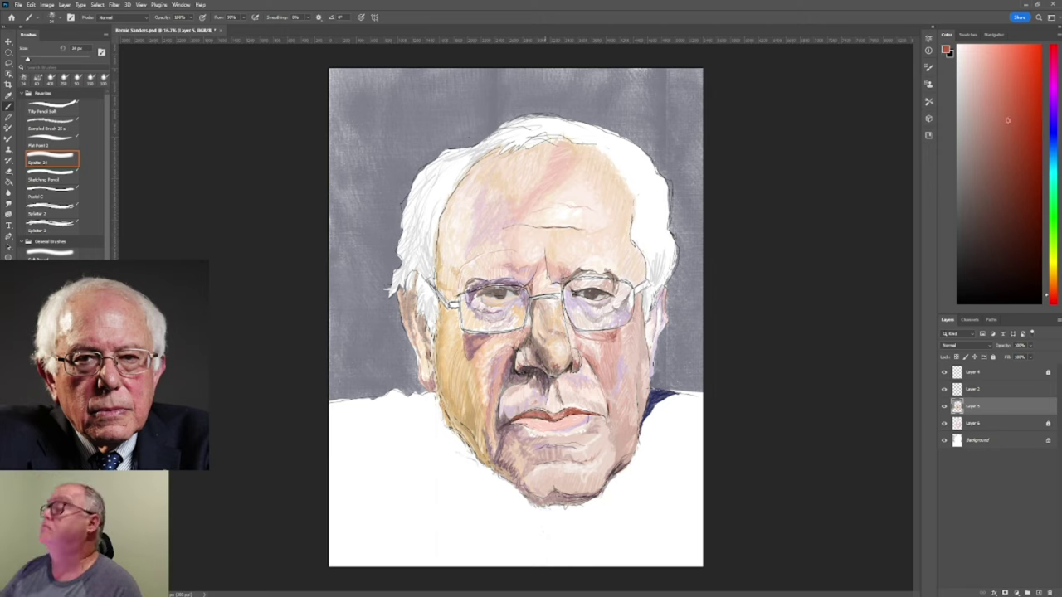
left_click(987, 77)
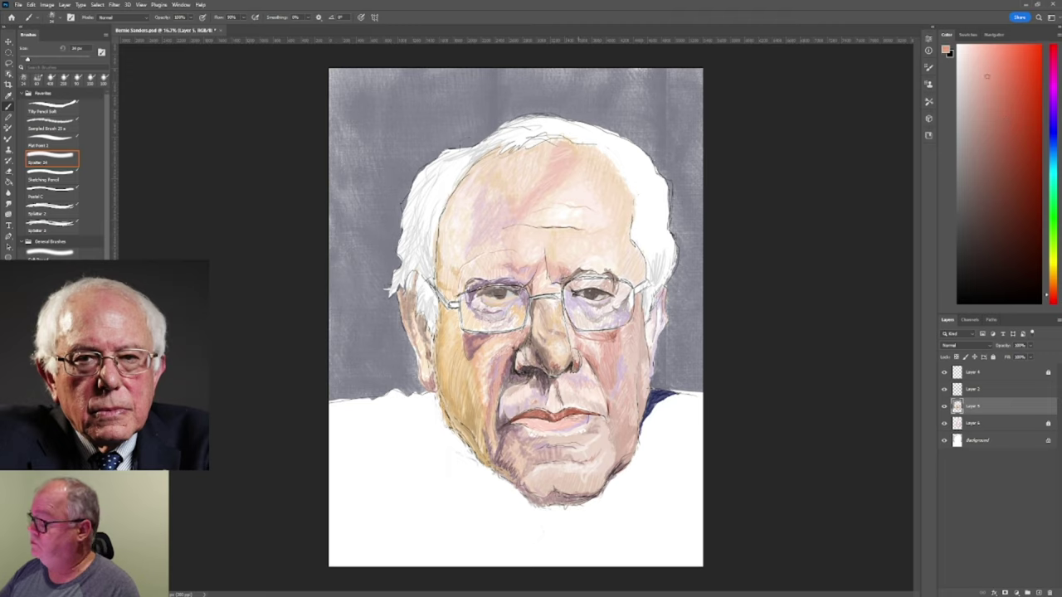
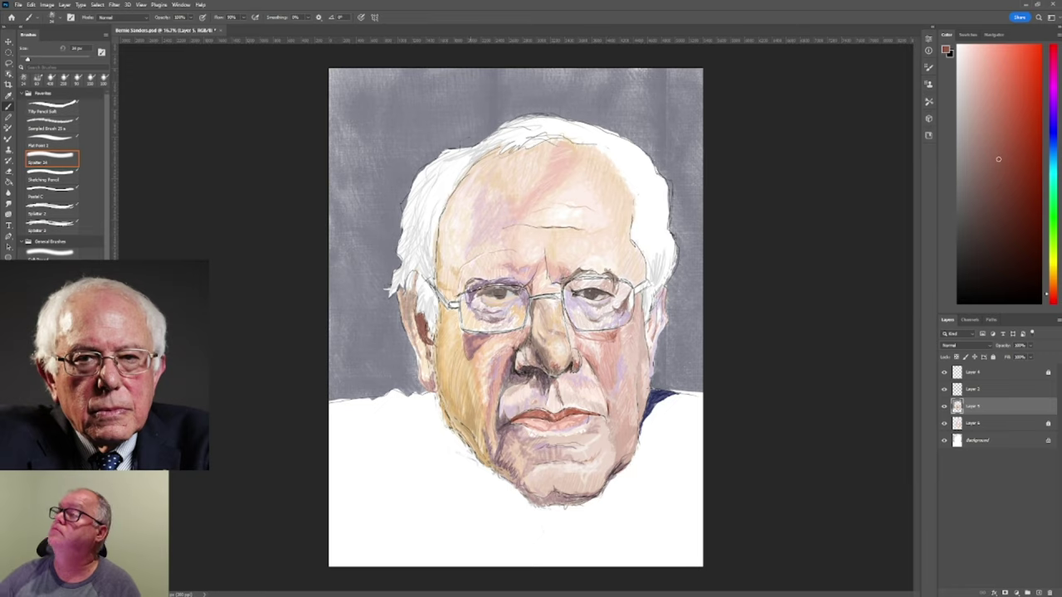
Try a horizontal guide, make Layer 6 active and go back to the Spatter 24 brush.
left_click_drag(668, 42, 607, 33)
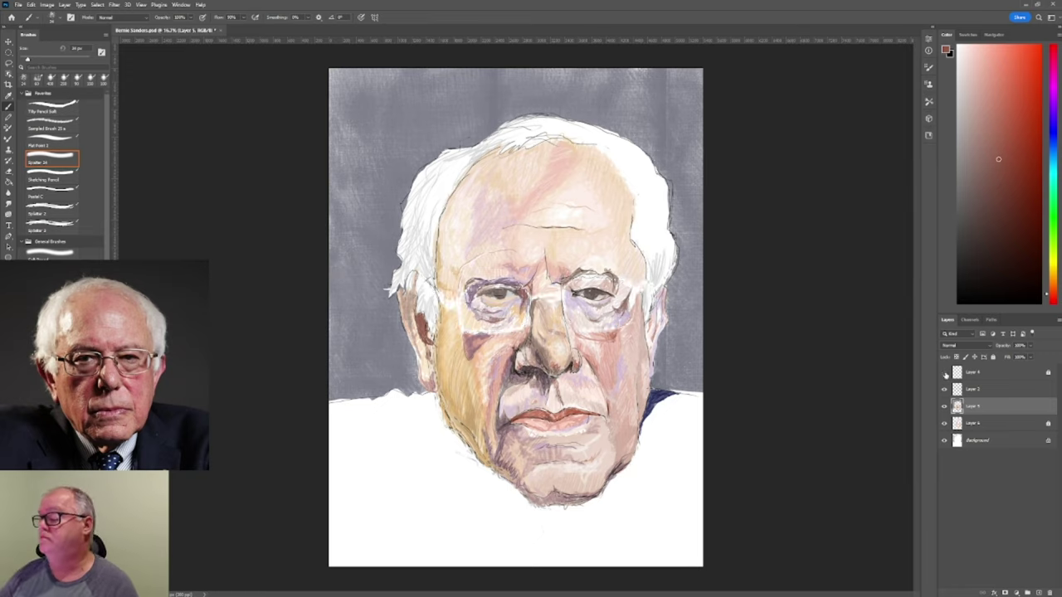
left_click(53, 172)
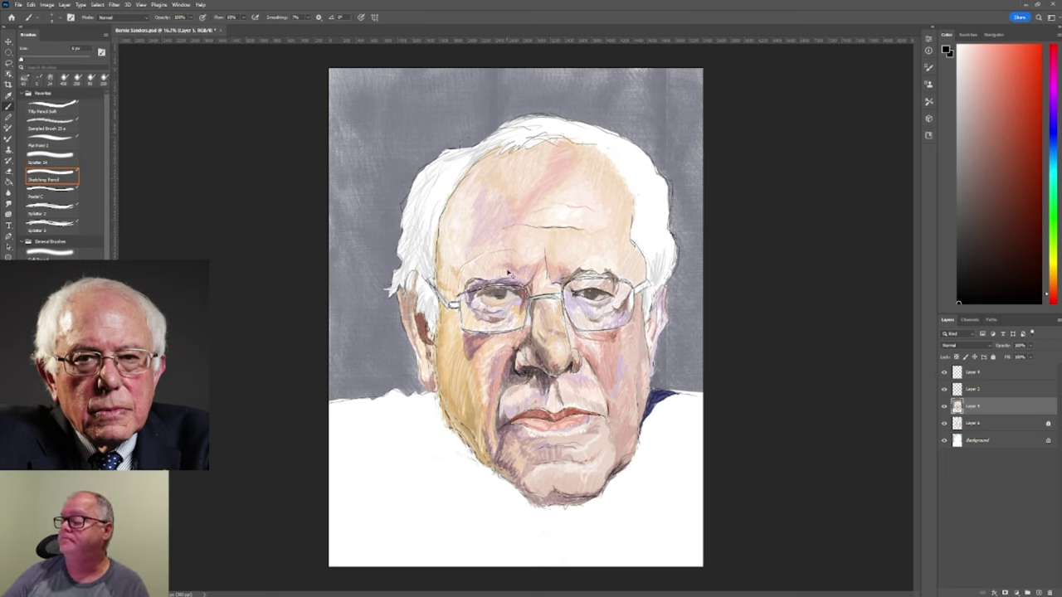
left_click(972, 372)
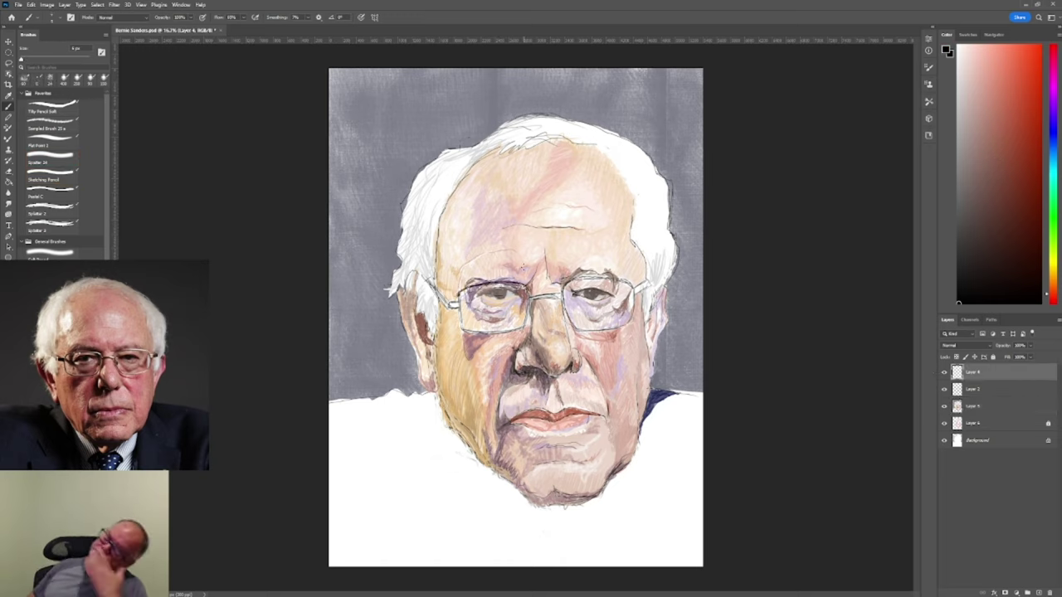
left_click(51, 160)
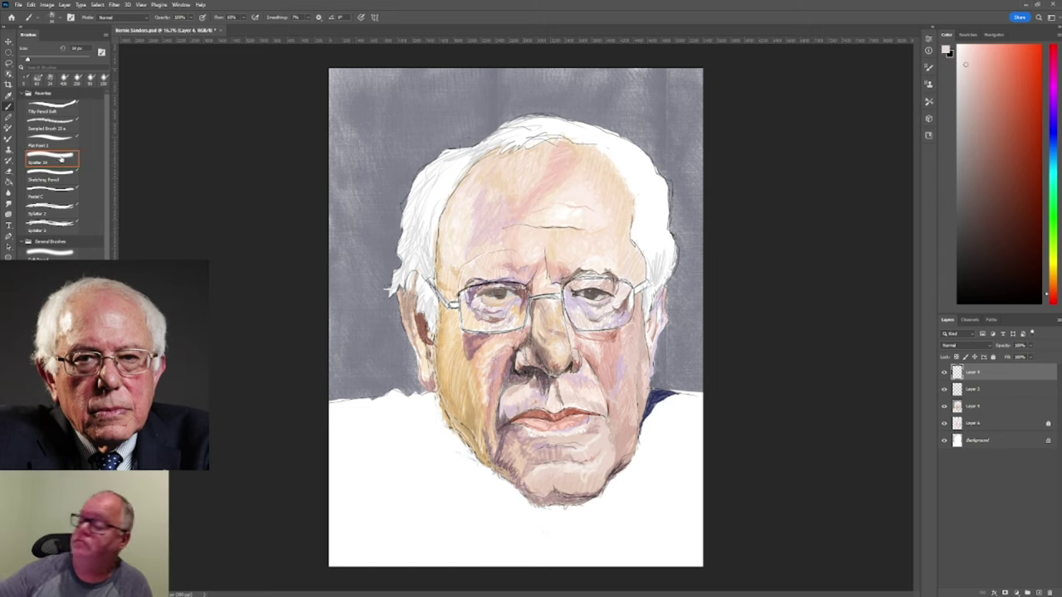
left_click(971, 134)
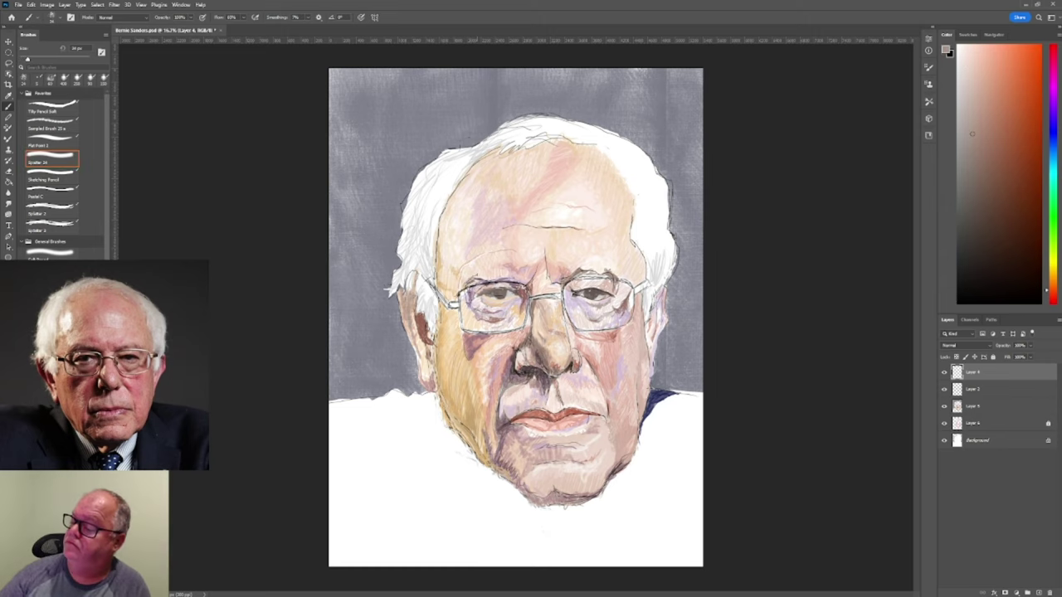
left_click(968, 52)
Make Layer 5 the working layer and show only Layer 4 and the background.
left_click(972, 406)
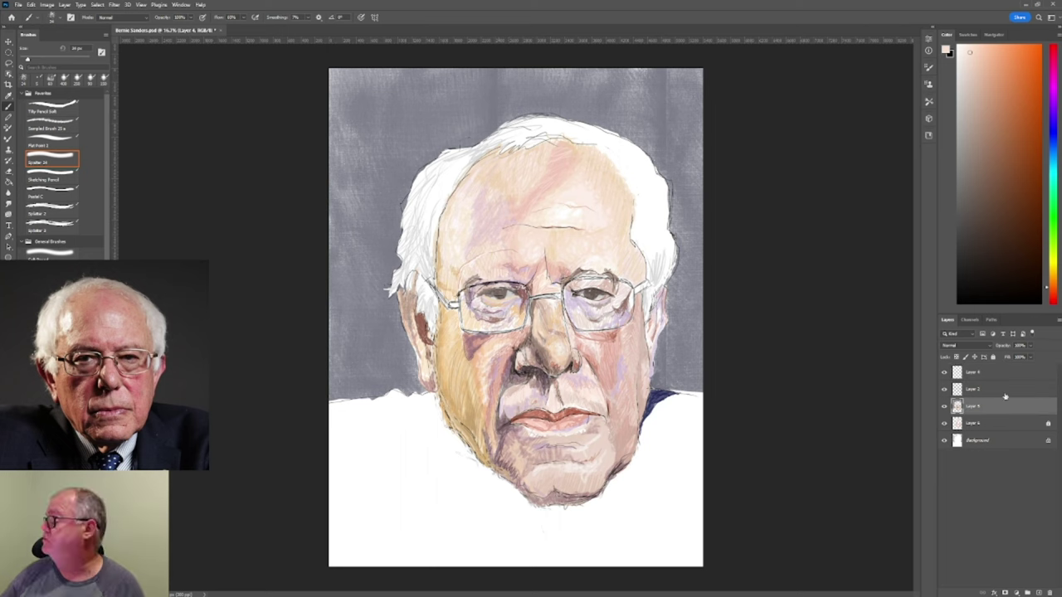
left_click(477, 282, "alt")
left_click(943, 371, "alt")
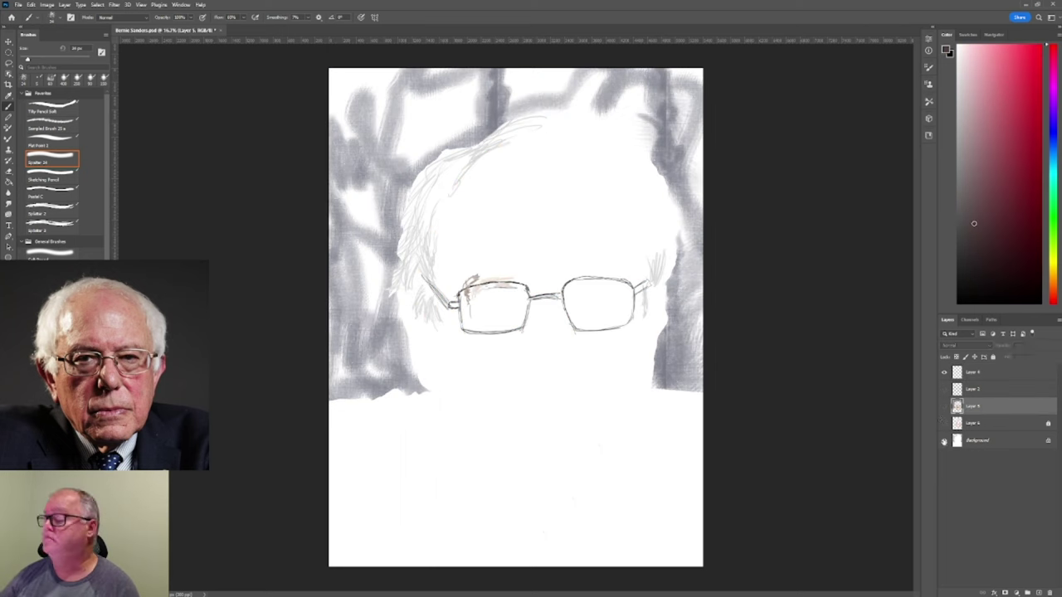
left_click(972, 371)
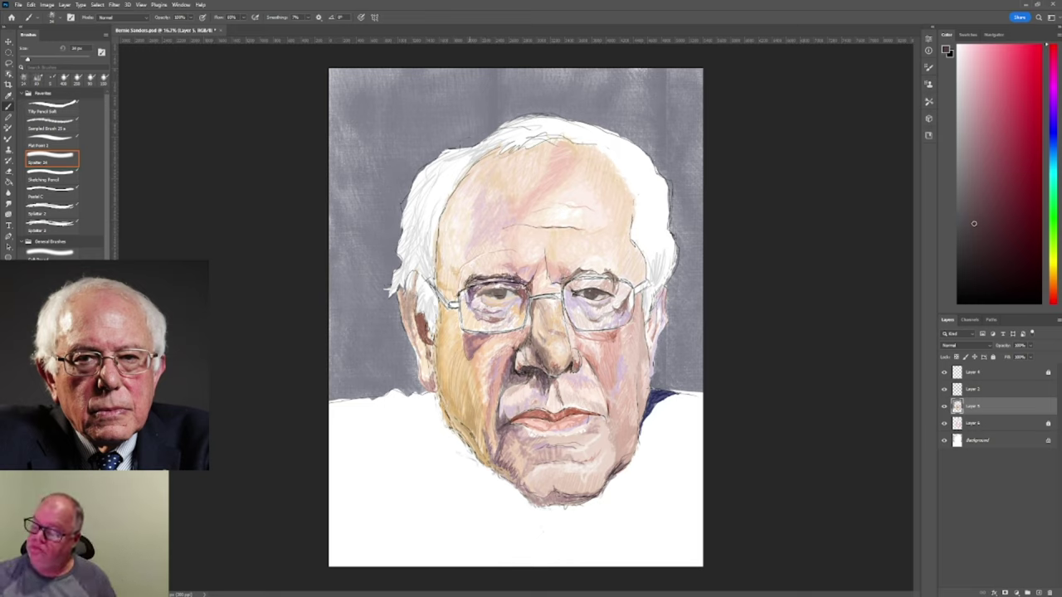
Sample a range of pink, tan, peach and orange skin tones from the face.
key("i")
left_click(467, 434)
key("b")
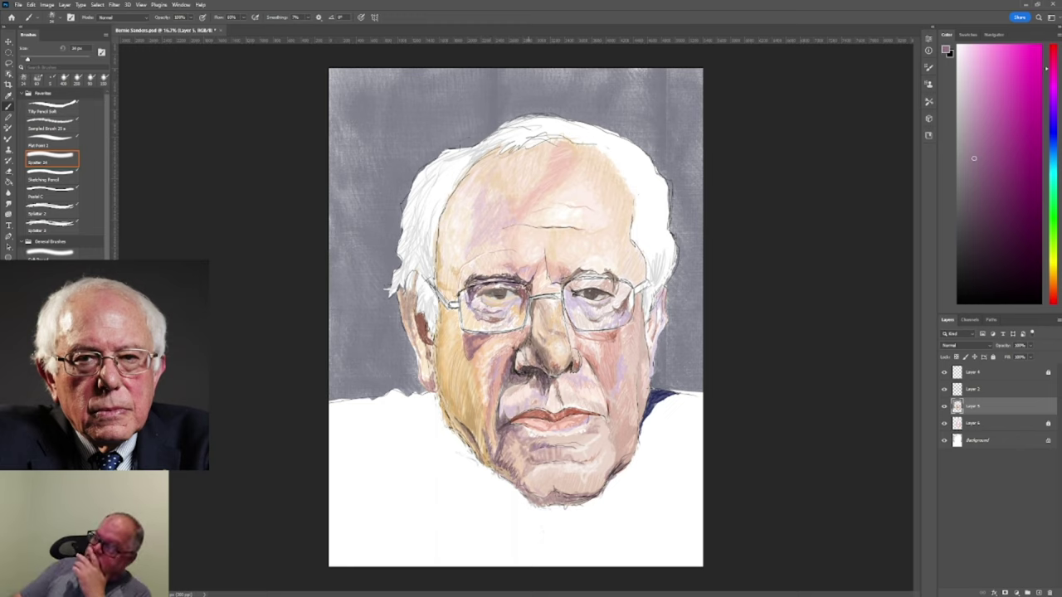
left_click(535, 459, "alt")
left_click(537, 486, "alt")
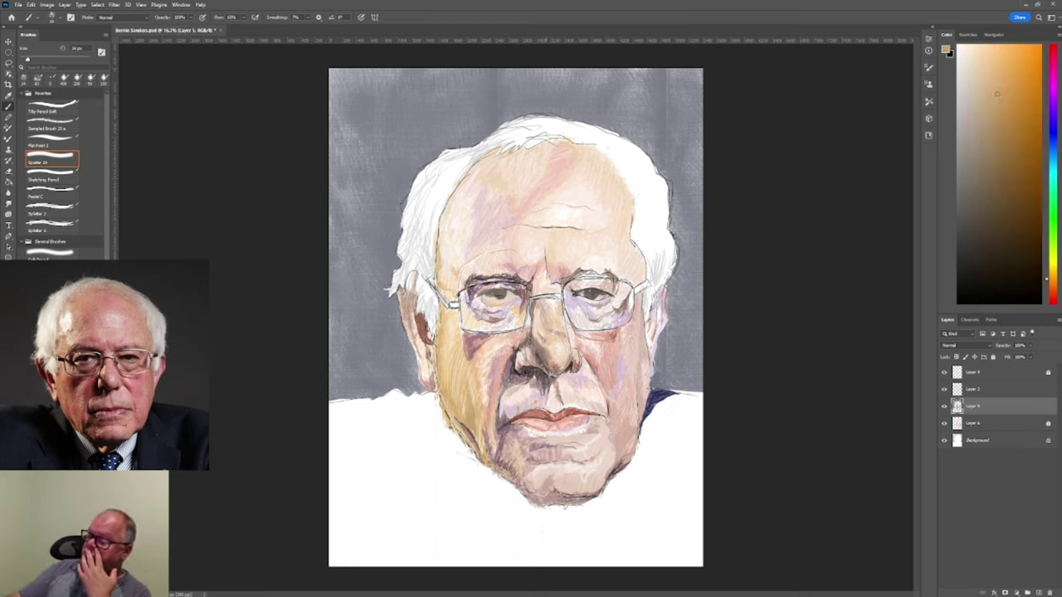
left_click(512, 417, "alt")
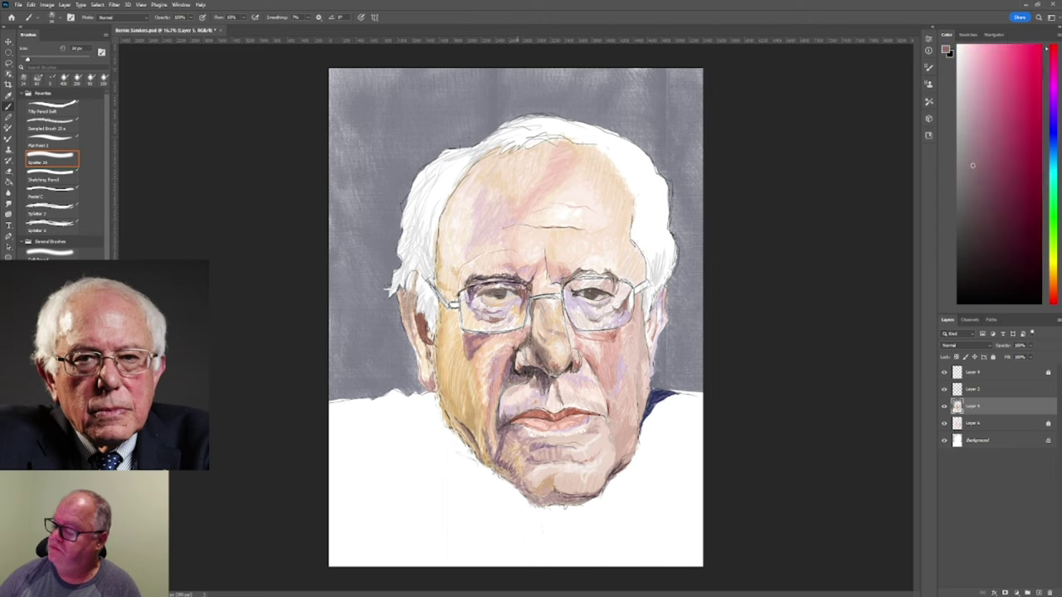
left_click(518, 410, "alt")
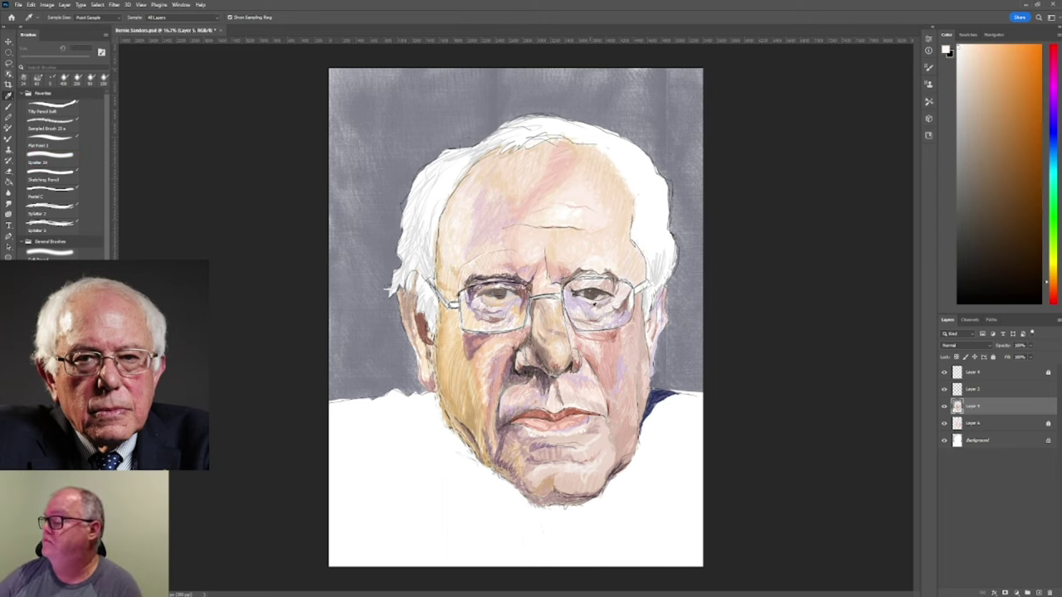
left_click(588, 325, "alt")
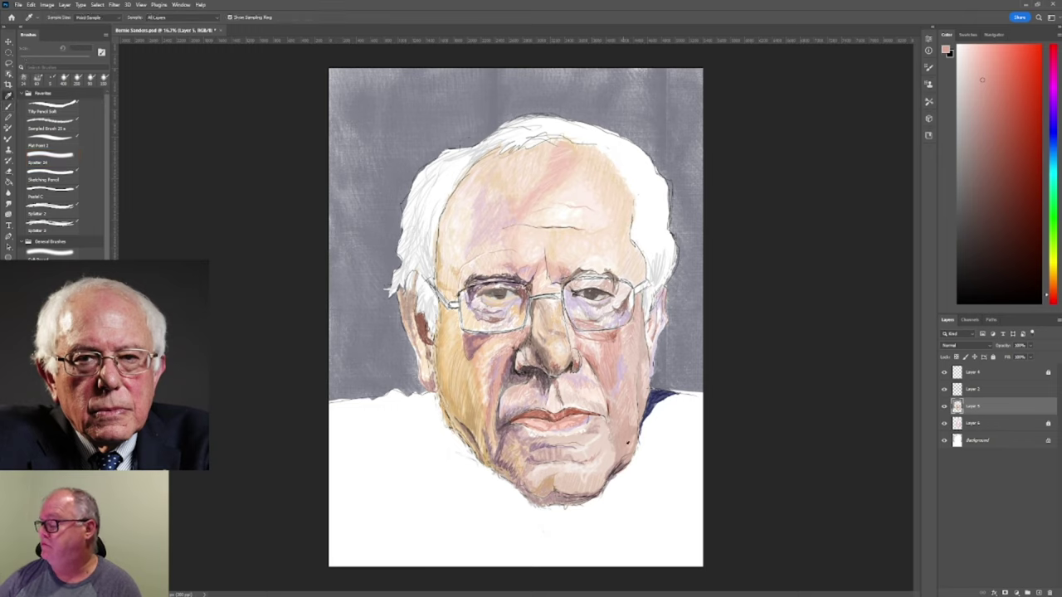
left_click(548, 348, "alt")
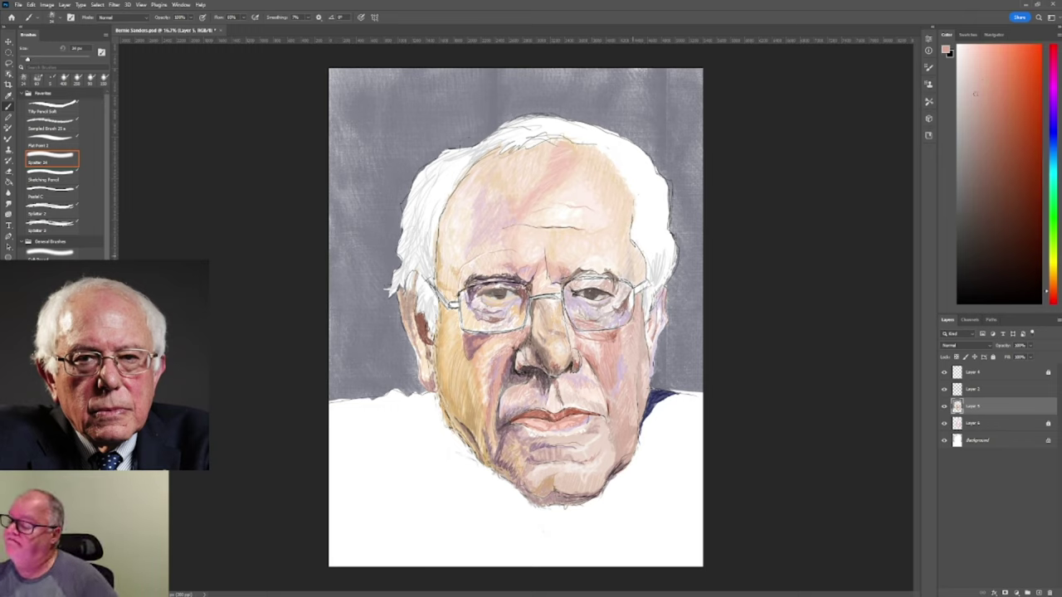
On Layer 2 with Spatter 24, try muted pink, light blue, white and pale pink colours.
left_click(637, 267, "alt")
left_click(972, 388)
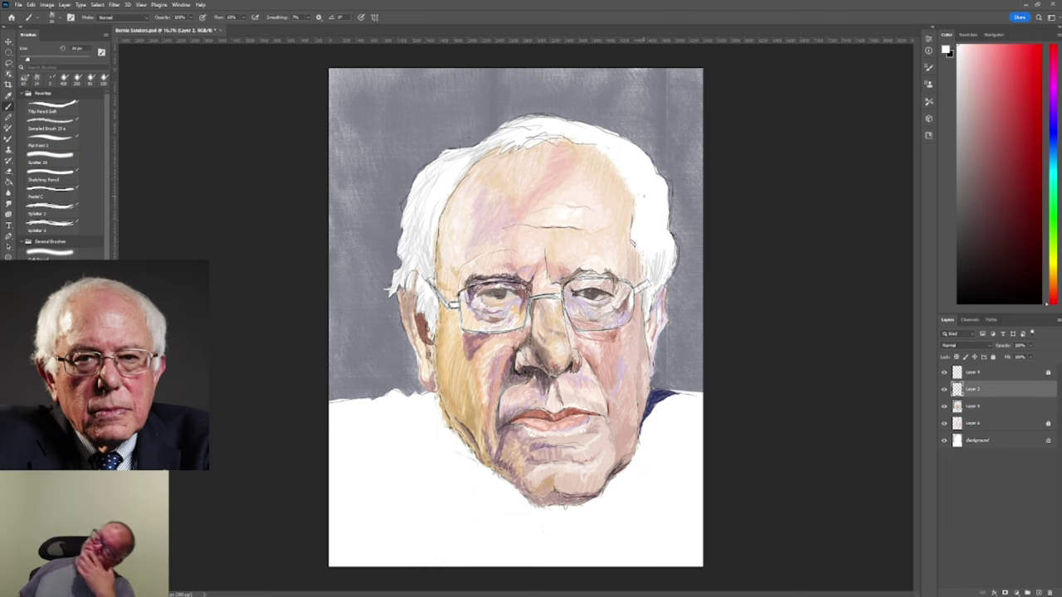
left_click(51, 159)
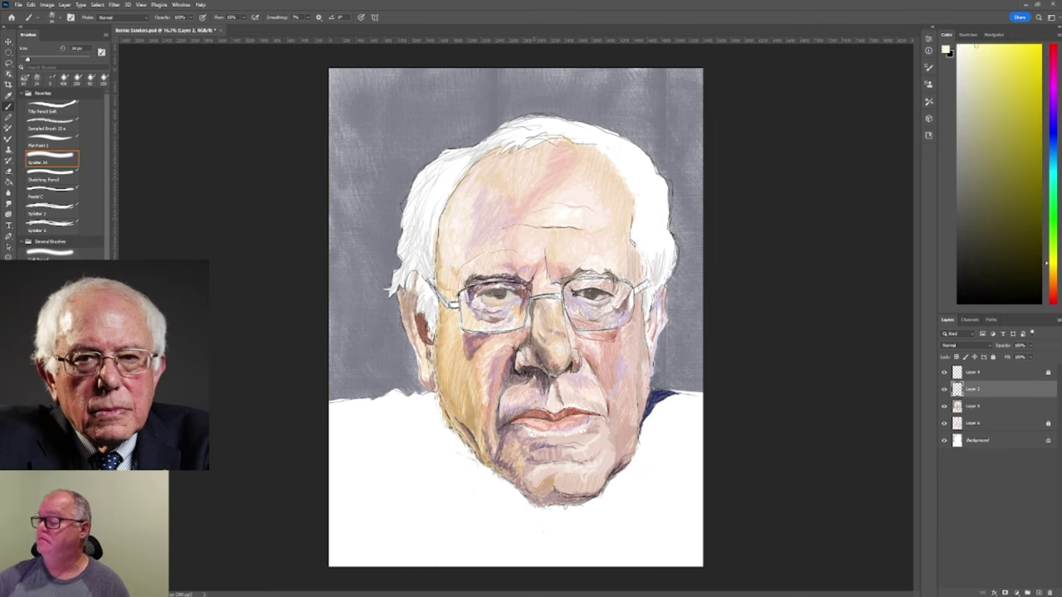
left_click(514, 191, "alt")
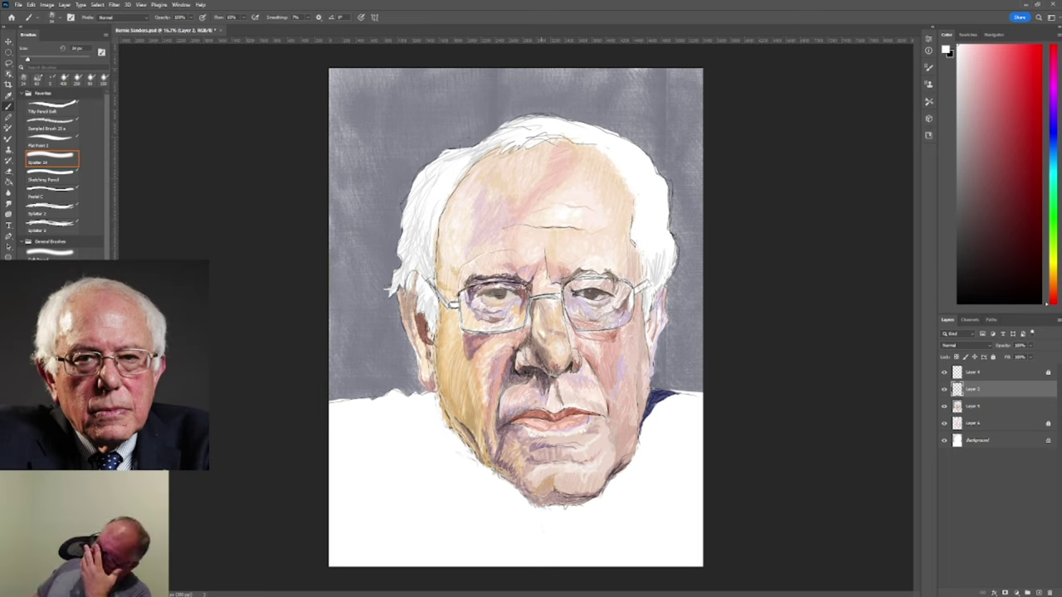
left_click(972, 216)
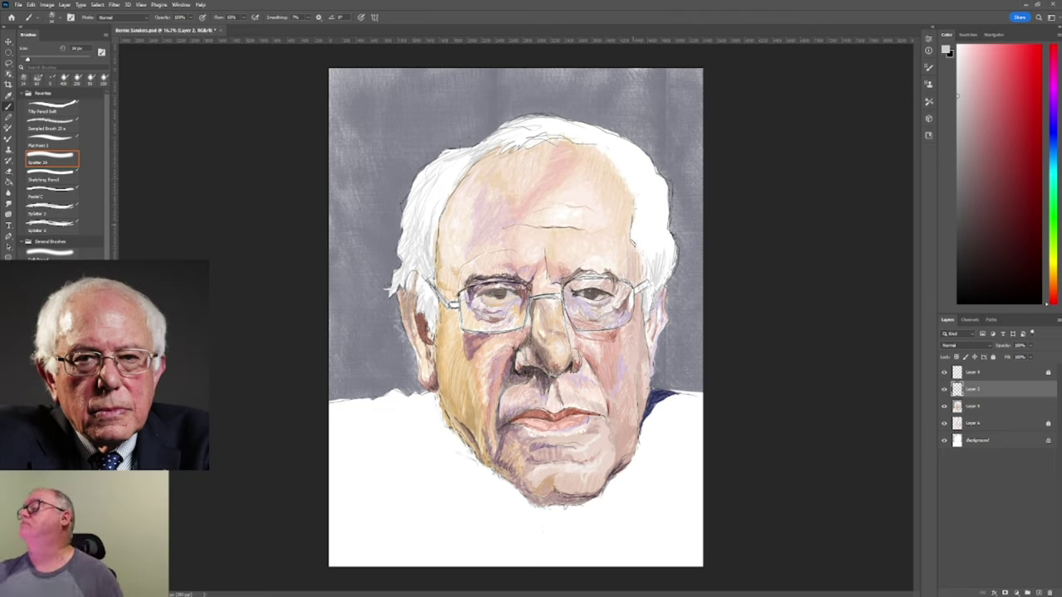
left_click(402, 248, "alt")
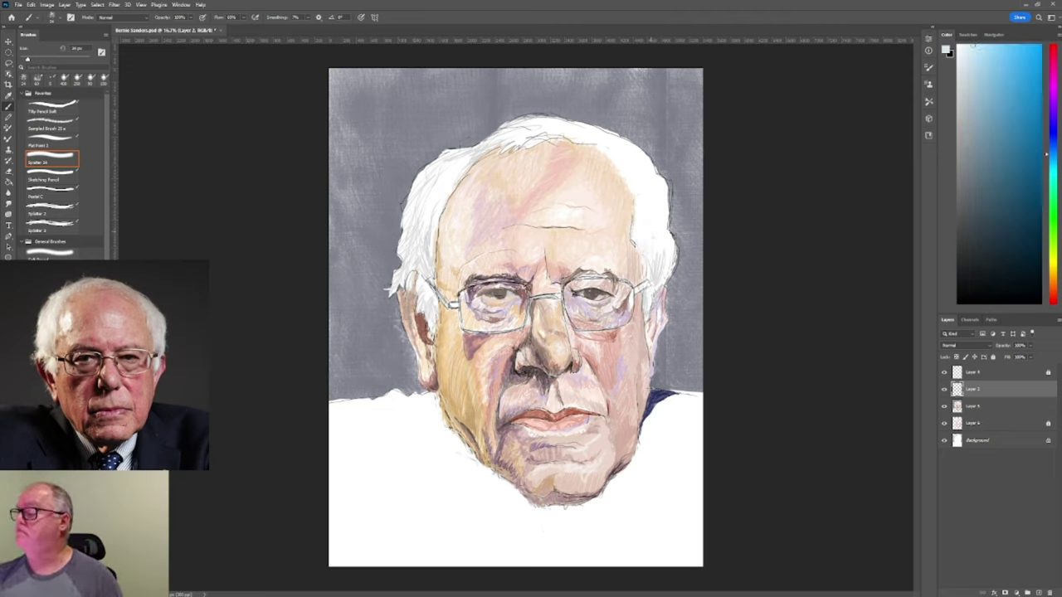
left_click(465, 141, "alt")
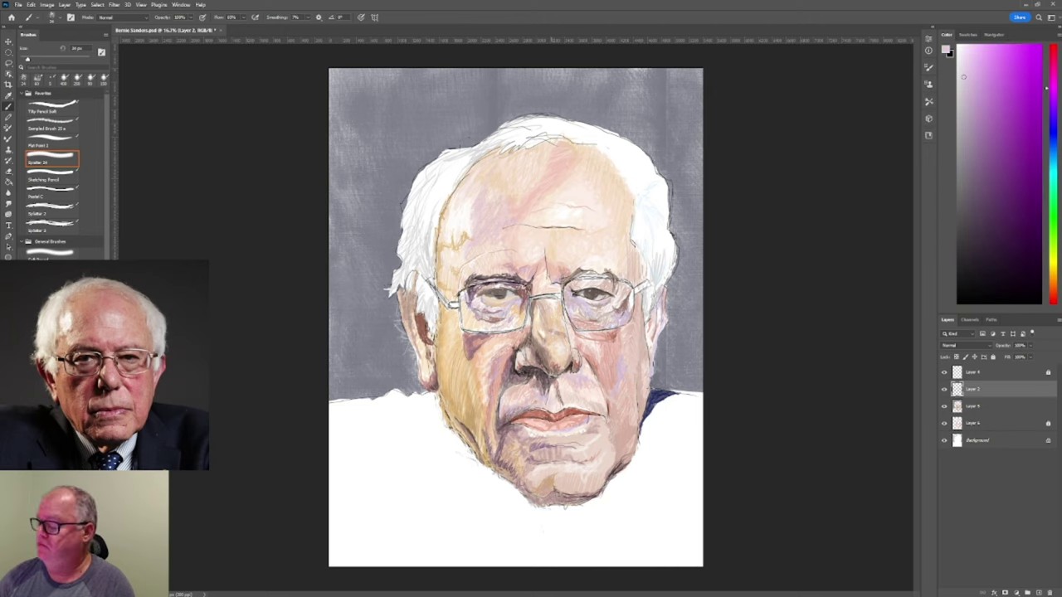
left_click(551, 393, "alt")
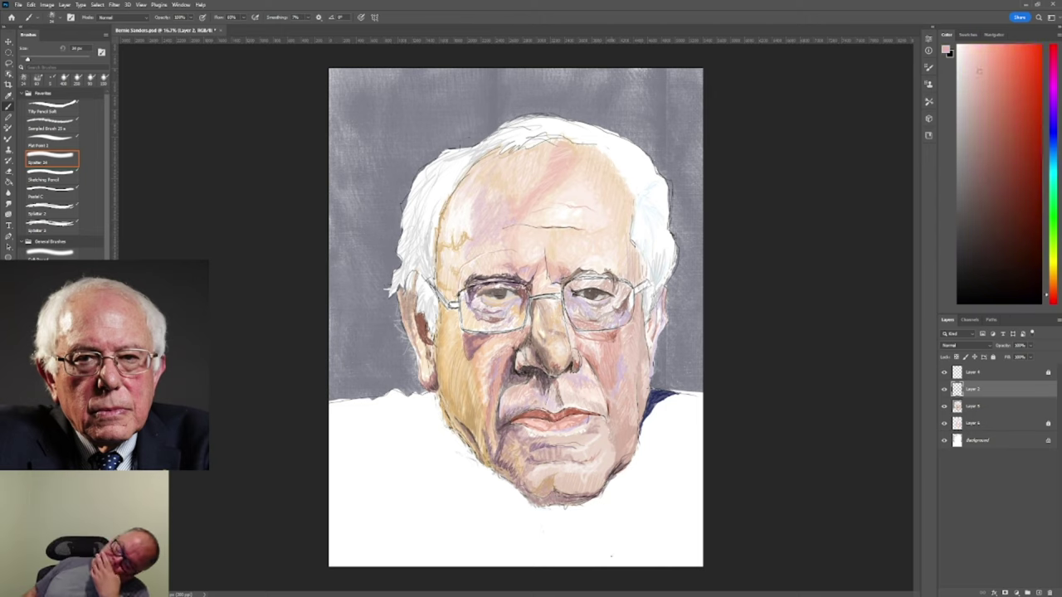
On the main face layer, hatch grey-blue shading onto the shirt near the left shoulder.
left_click(1006, 405)
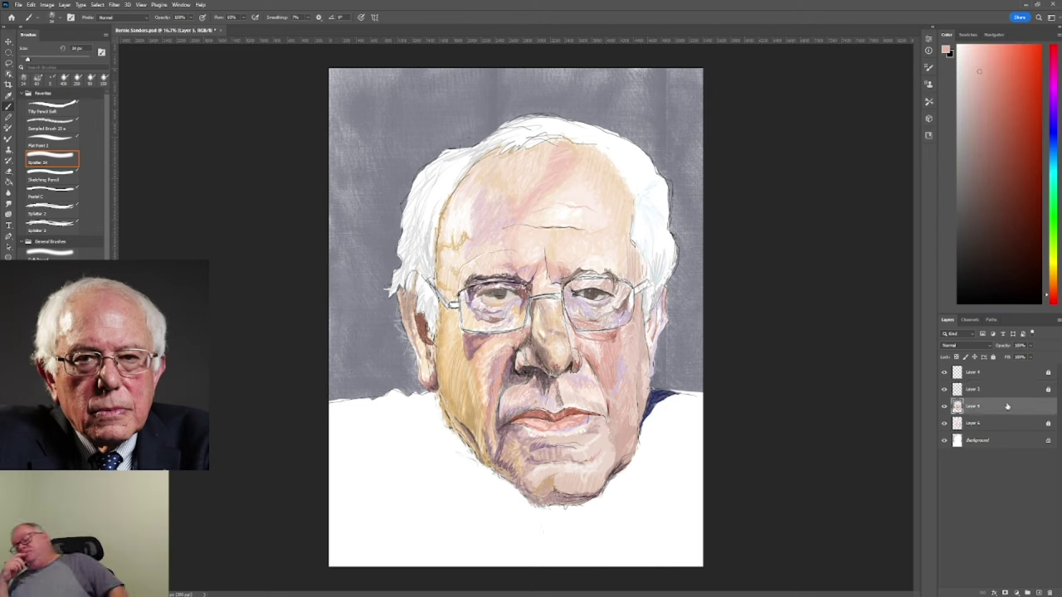
left_click(498, 186, "alt")
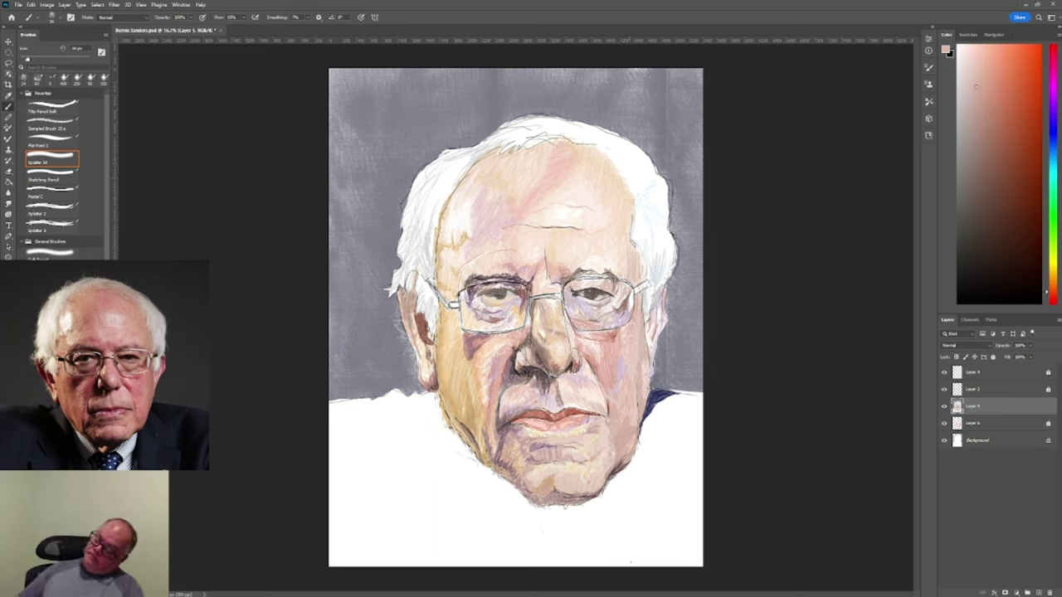
left_click(390, 377, "alt")
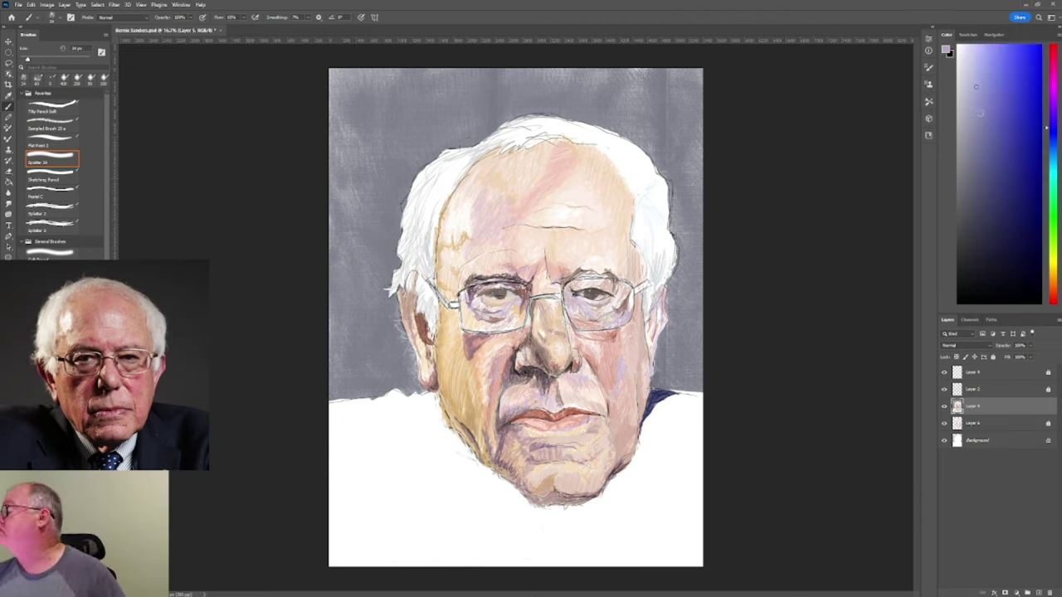
left_click_drag(415, 393, 410, 427)
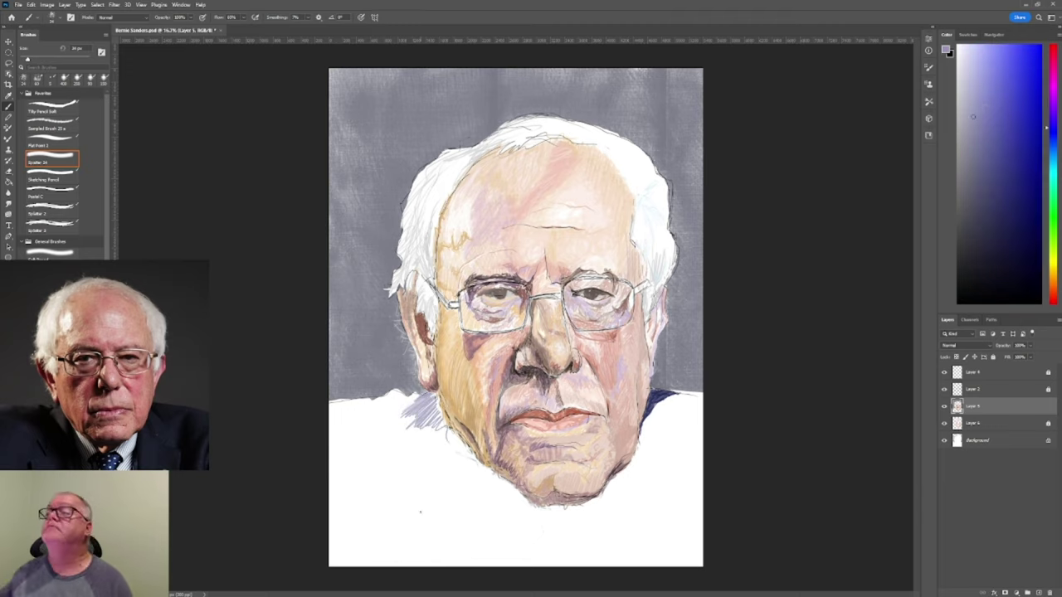
Pick brown-orange, light pink and peach tones, then make Layer 2 active.
left_click(497, 365, "alt")
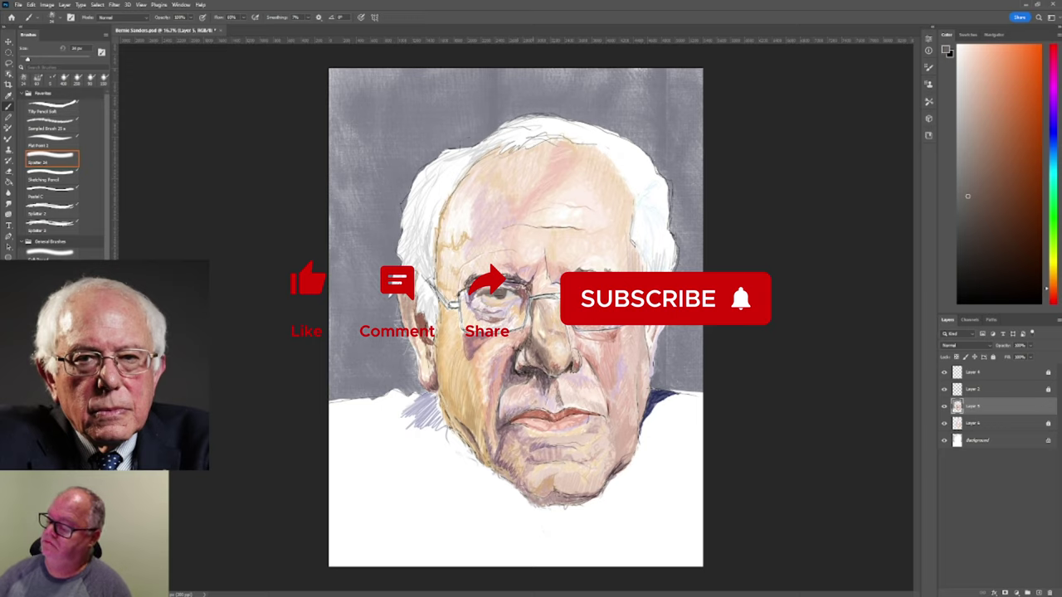
left_click(541, 363, "alt")
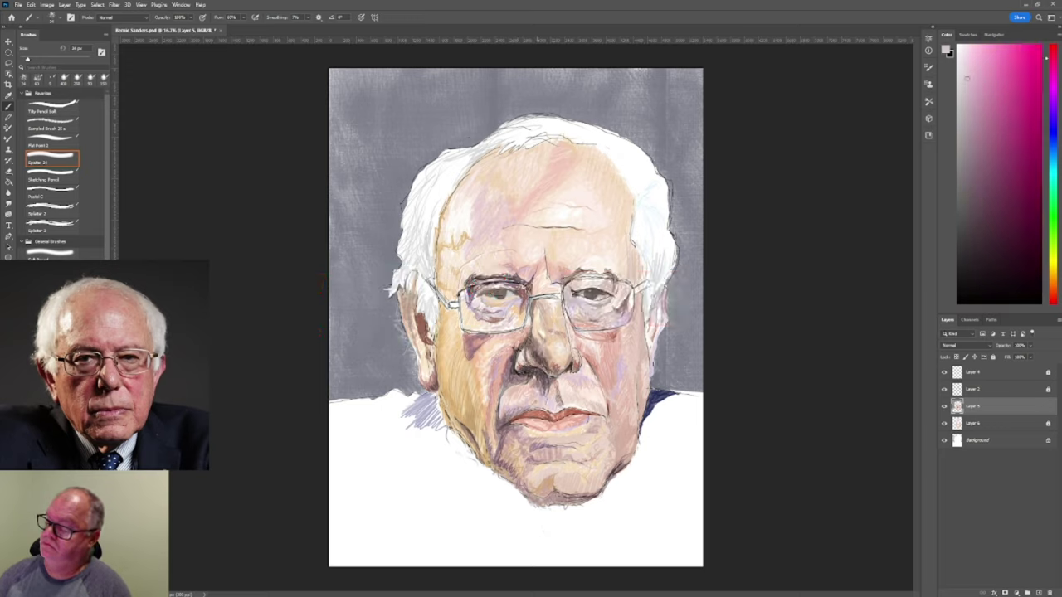
left_click(537, 346, "alt")
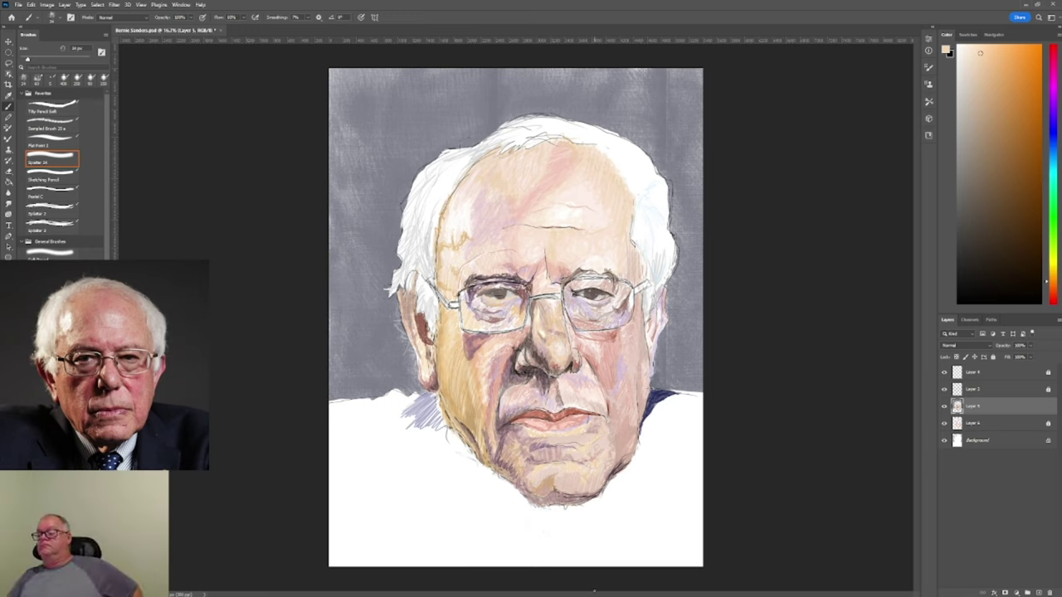
left_click(974, 49)
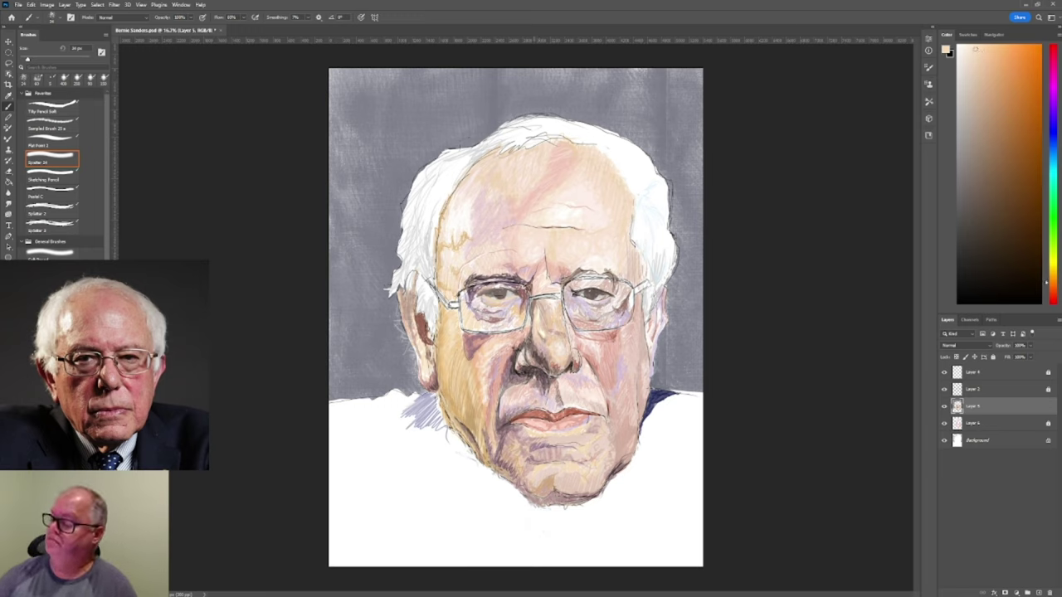
left_click(531, 357, "alt")
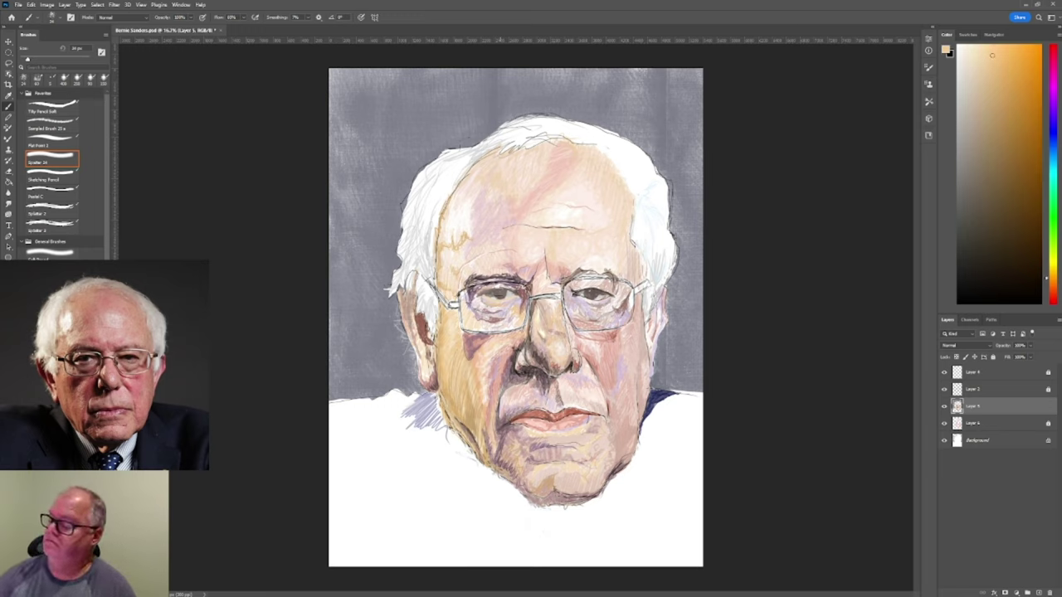
left_click(987, 388)
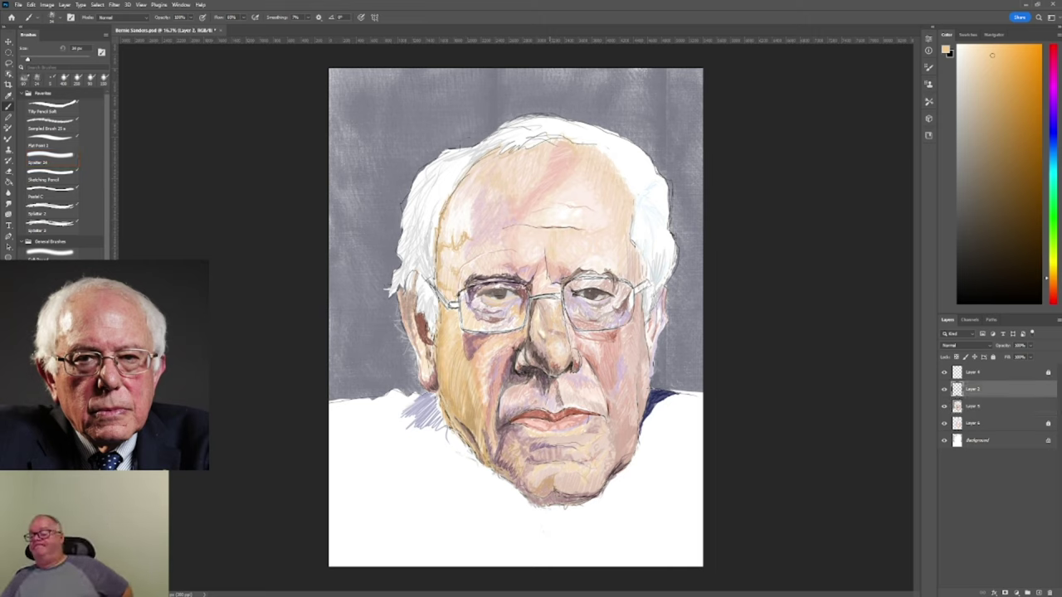
Paint white strokes along the upper-left edge of the hair.
scroll(49, 166, "down", 5)
left_click(50, 180)
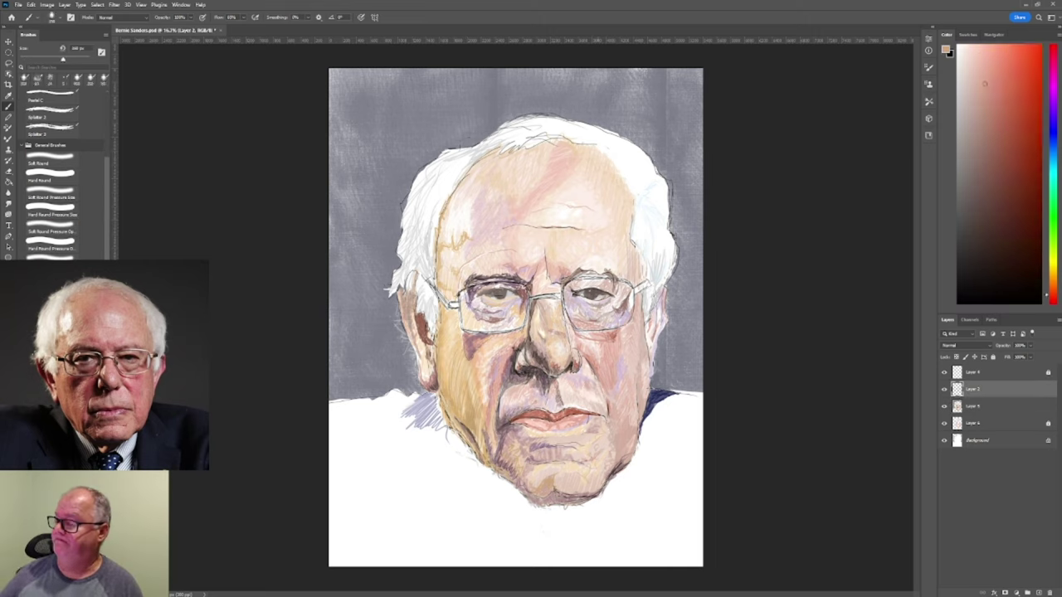
left_click(455, 143, "alt")
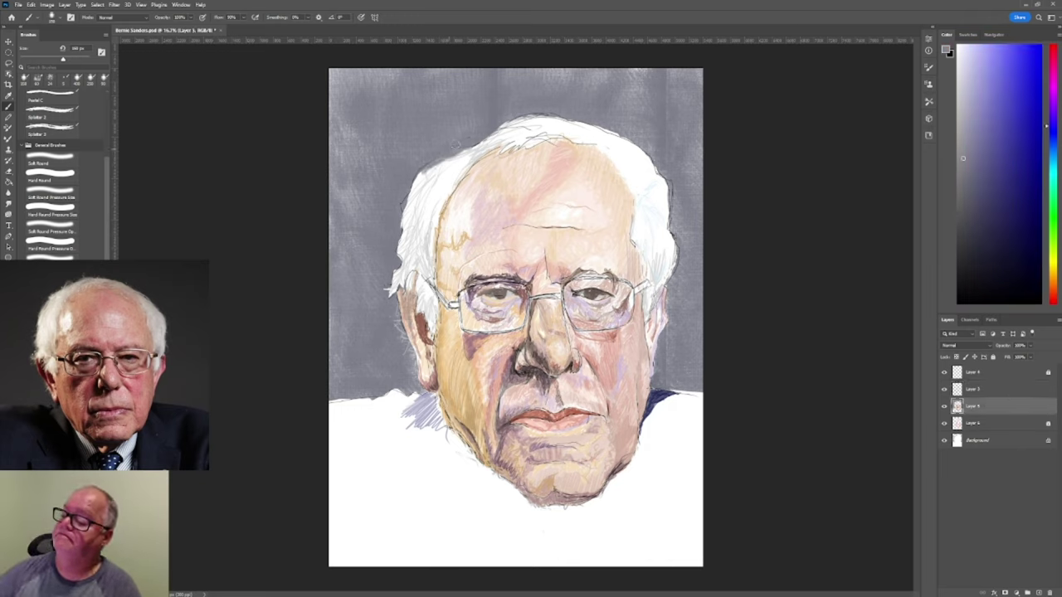
key("x")
left_click_drag(500, 124, 455, 159)
left_click_drag(464, 149, 433, 169)
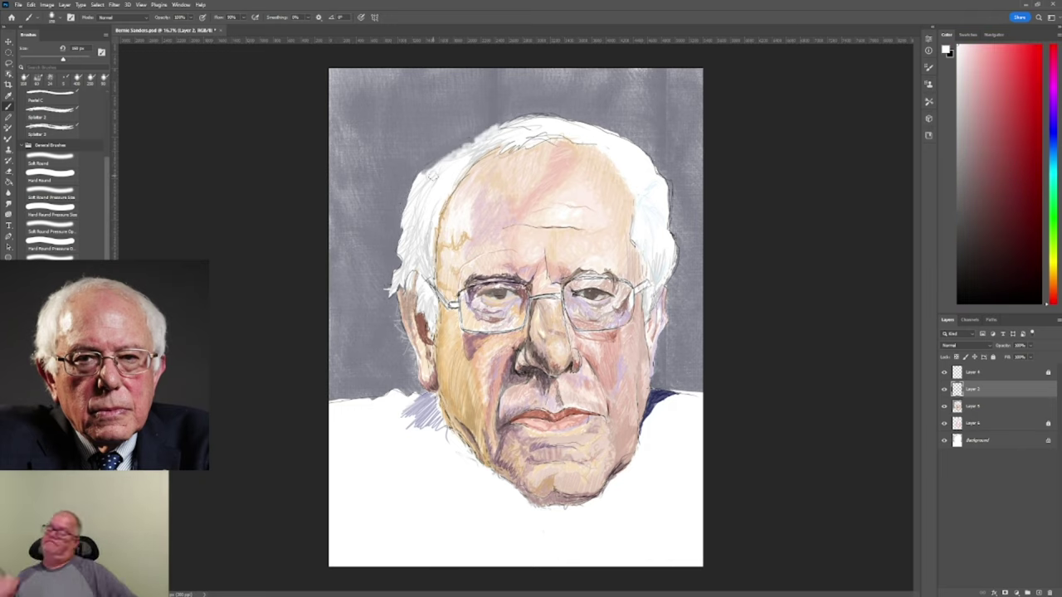
On Layer 3, shade the left cheek and ear edge with dark brown.
left_click(460, 180, "alt")
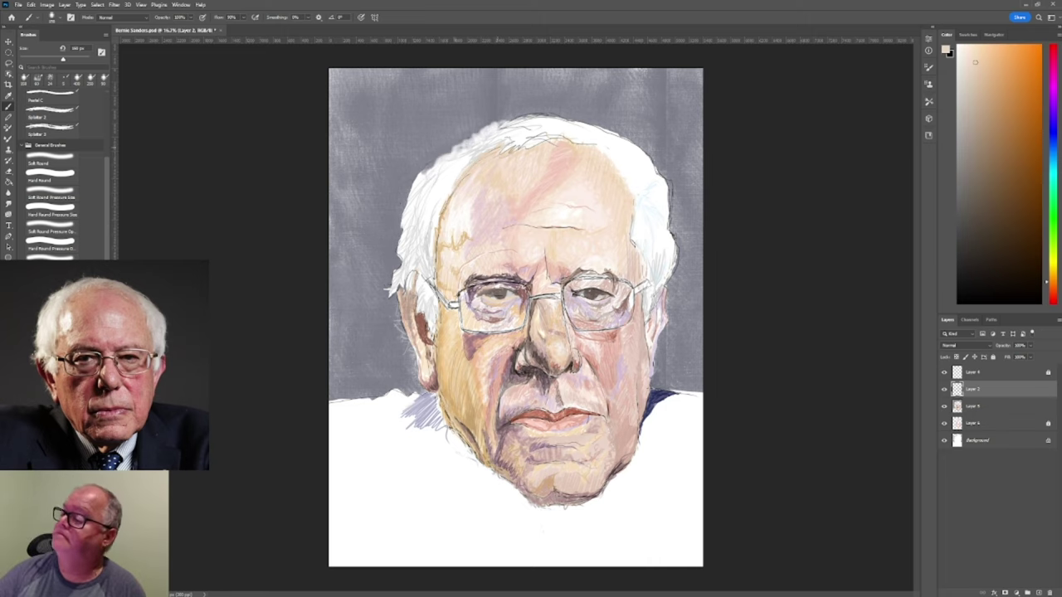
left_click(995, 406)
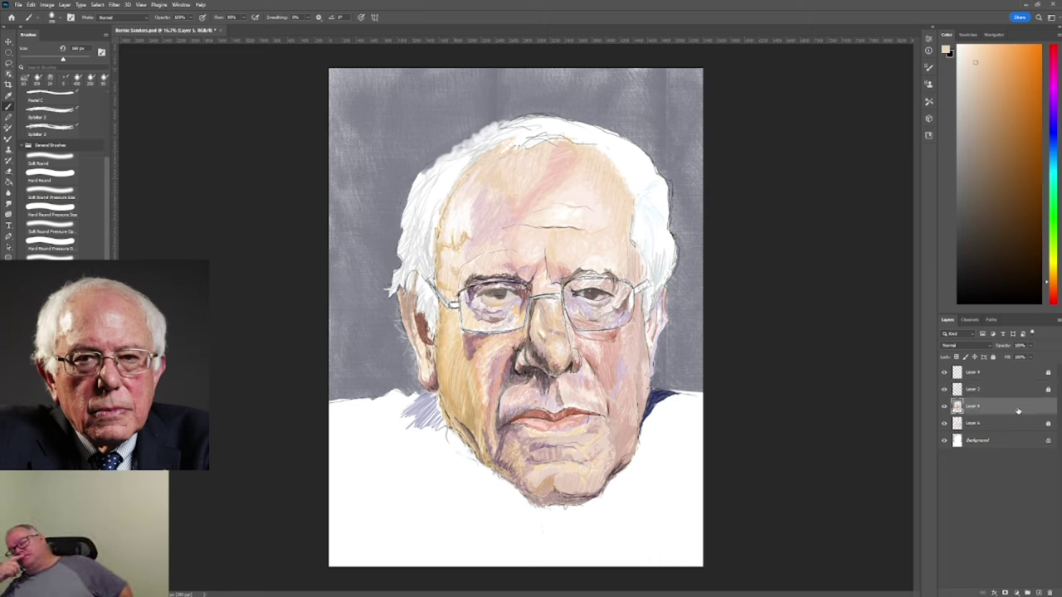
left_click(510, 447, "alt")
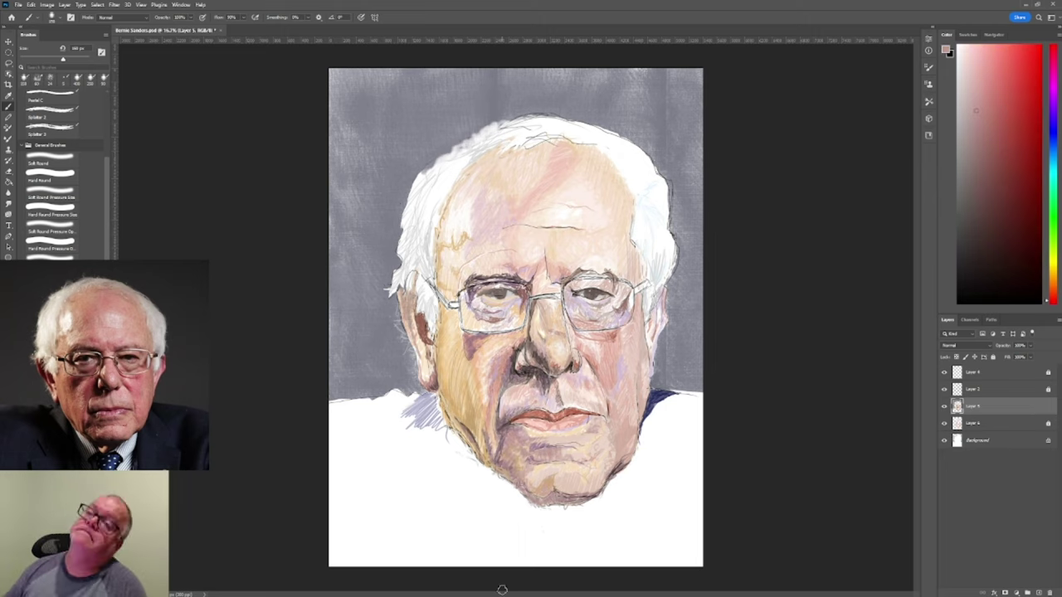
left_click(469, 340, "alt")
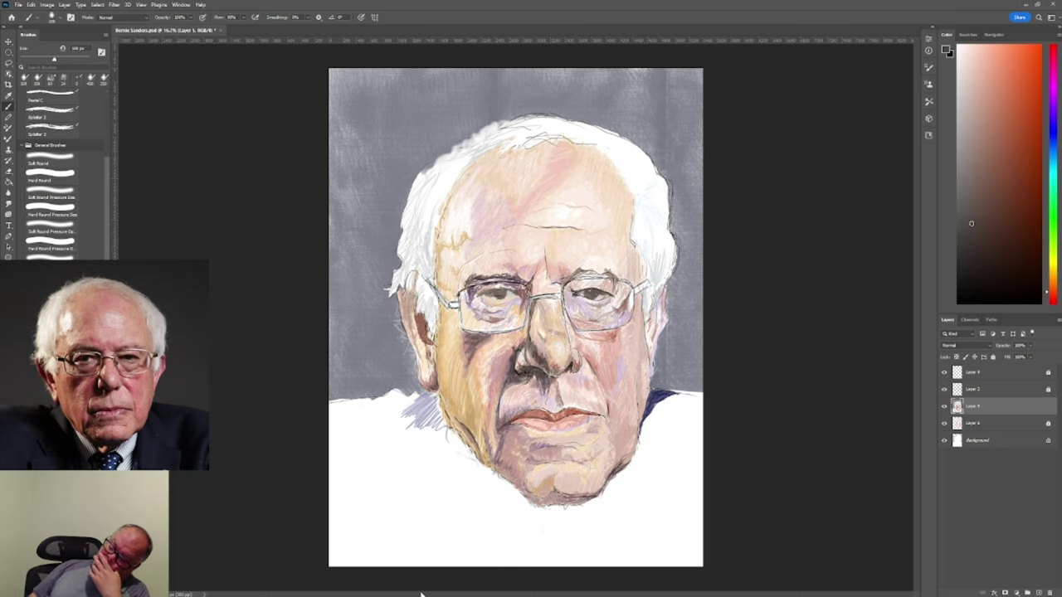
left_click_drag(406, 286, 414, 343)
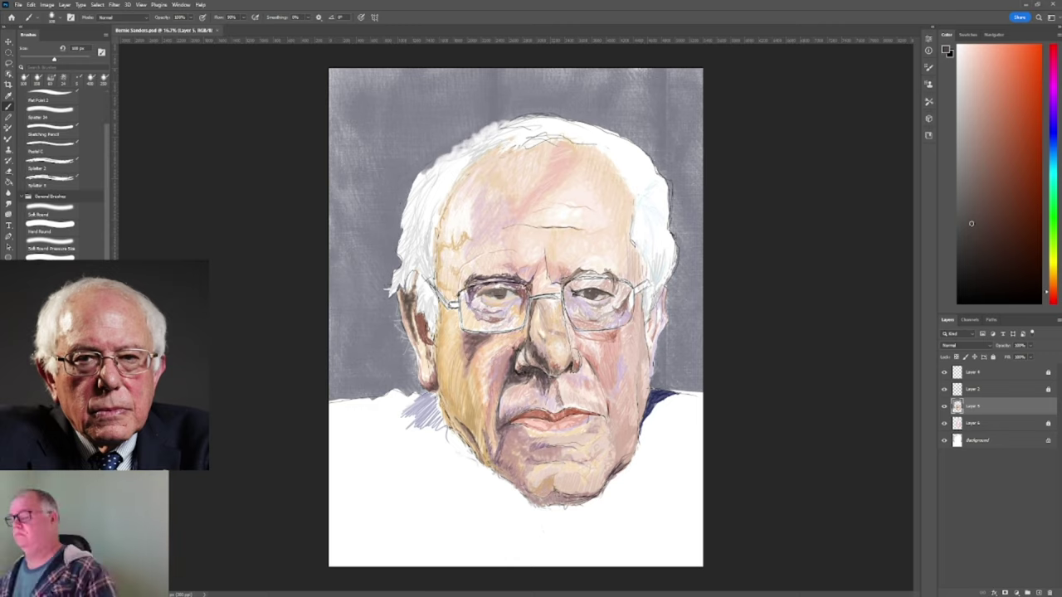
Brush faint grey strokes on the forehead, undo them and enlarge the brush.
key("i")
left_click(551, 403, "alt")
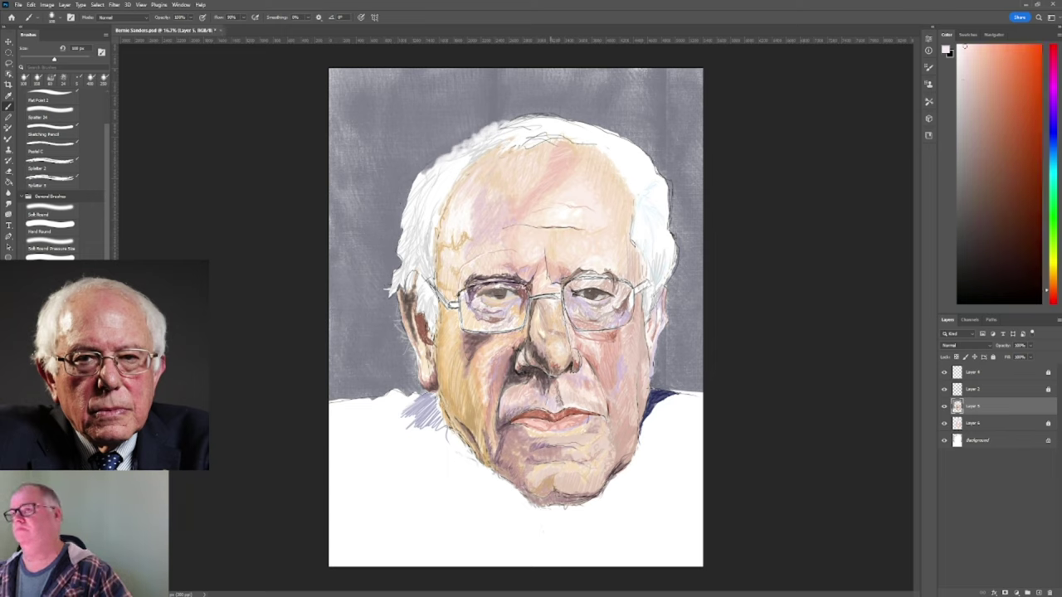
left_click(555, 375, "alt")
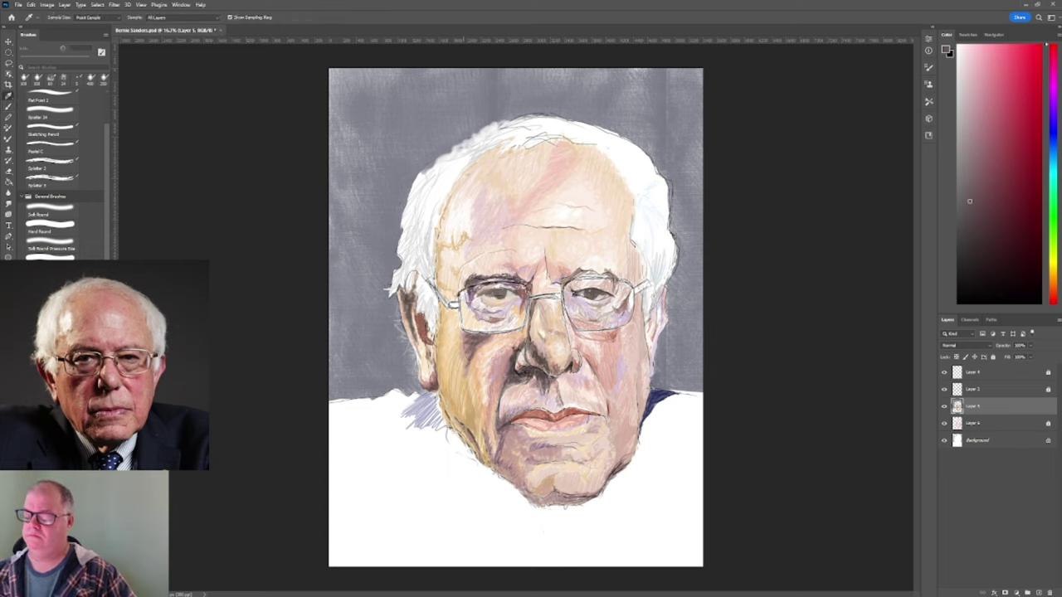
mouse_move(579, 274)
left_mouse_down()
mouse_move(618, 272)
mouse_move(589, 248)
left_mouse_up()
key("ctrl+z")
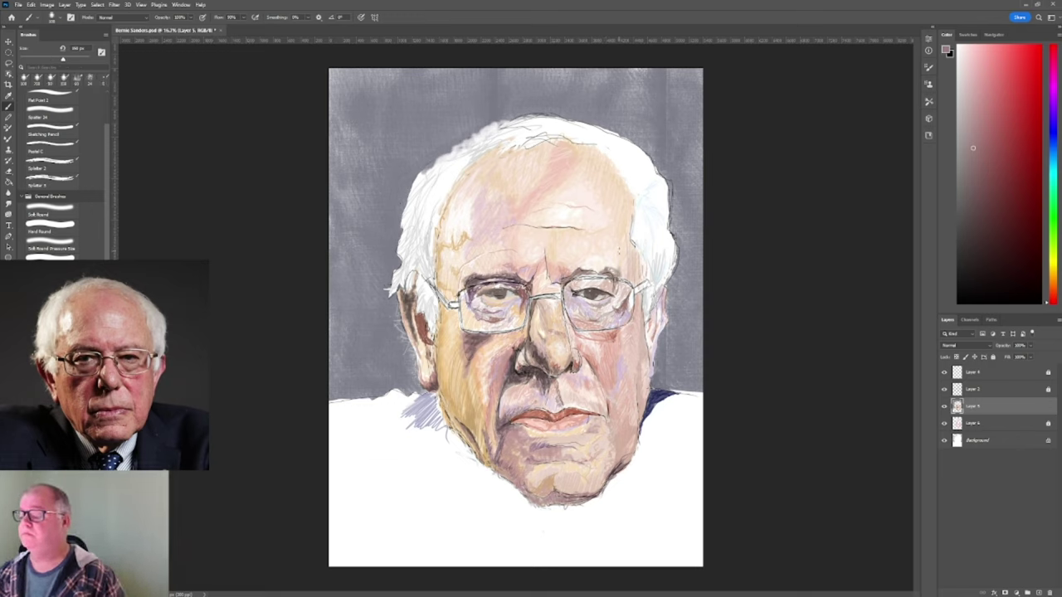
key("bracketleft")
key("bracketleft")
key("bracketleft")
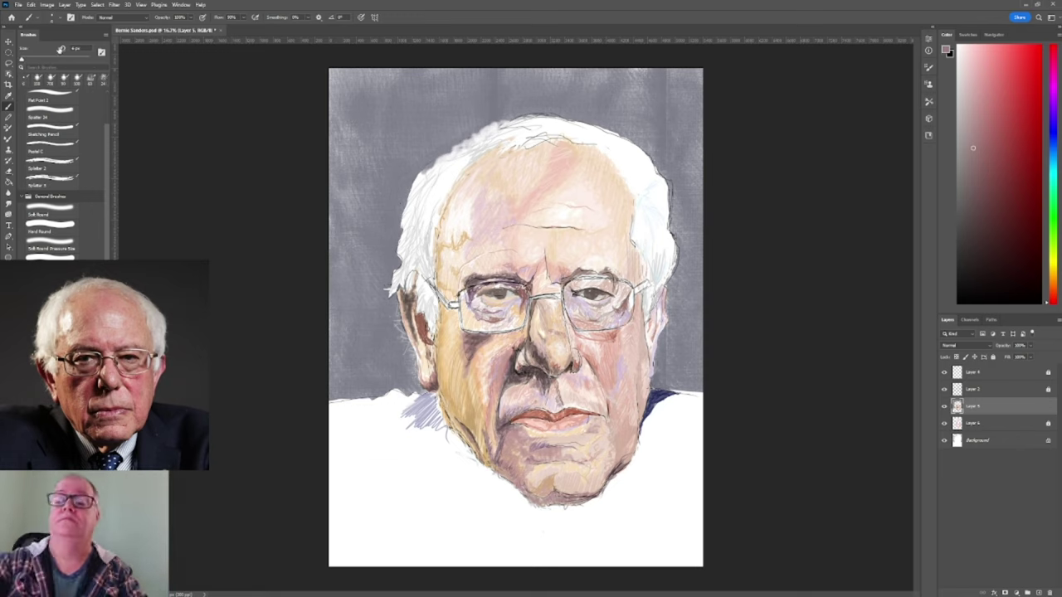
key("bracketright")
key("bracketright")
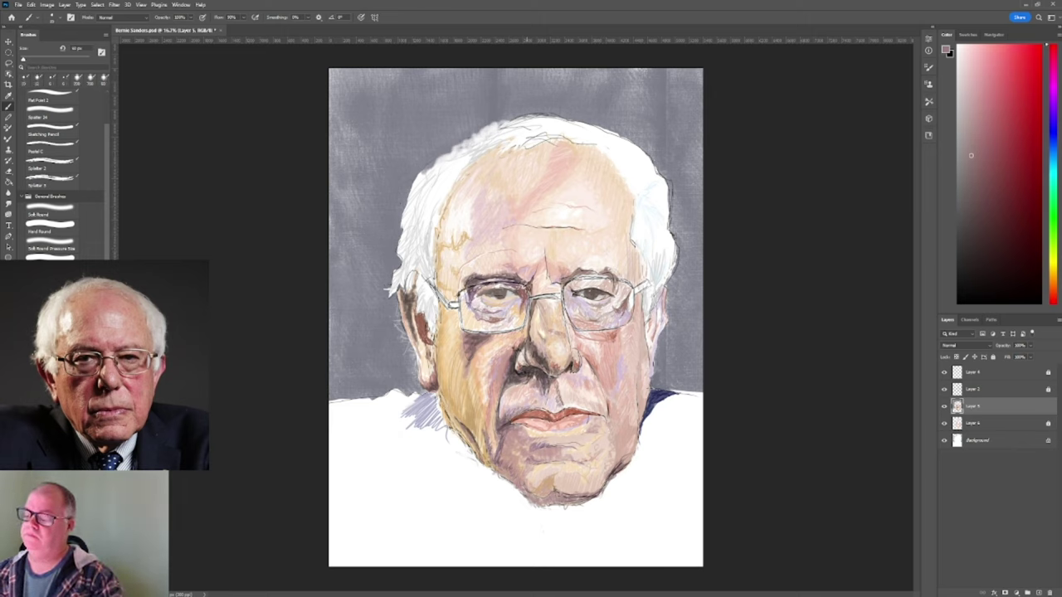
Try grey, light pink and grey-blue colours, then add a new empty layer.
left_click(699, 321, "alt")
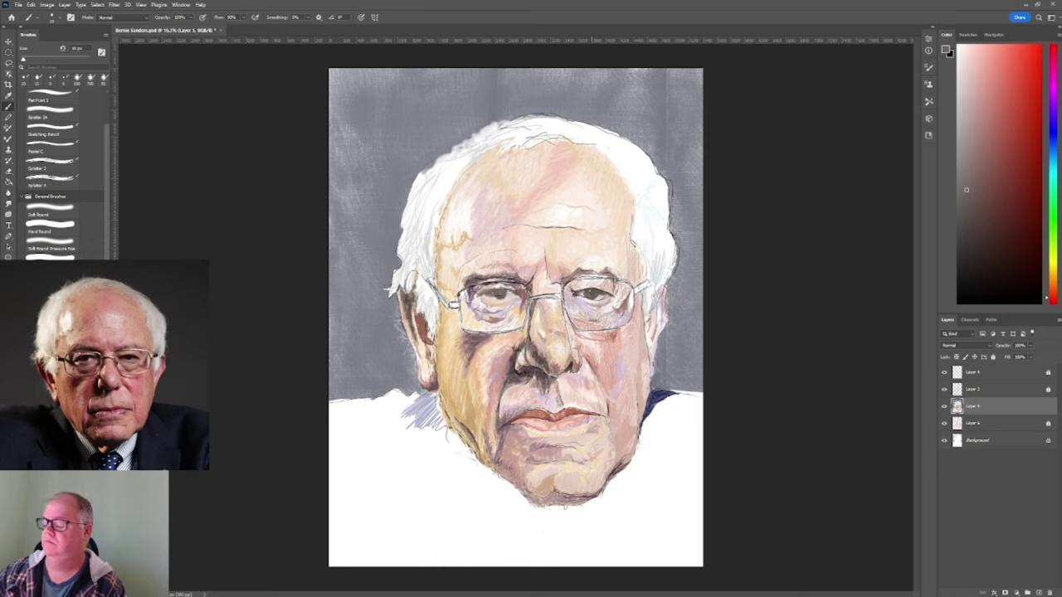
left_click(996, 101)
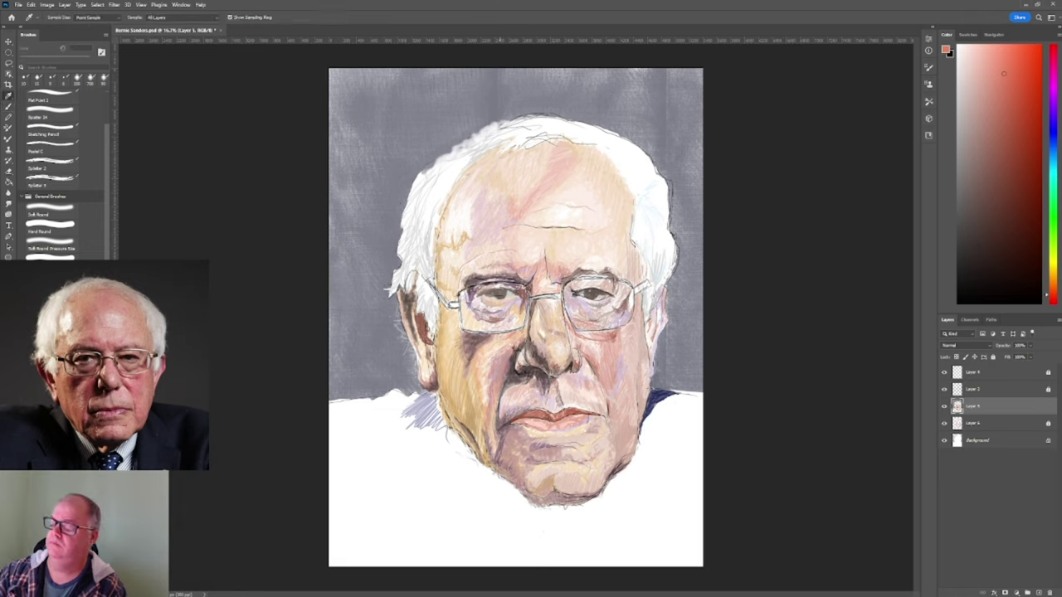
left_click(965, 86)
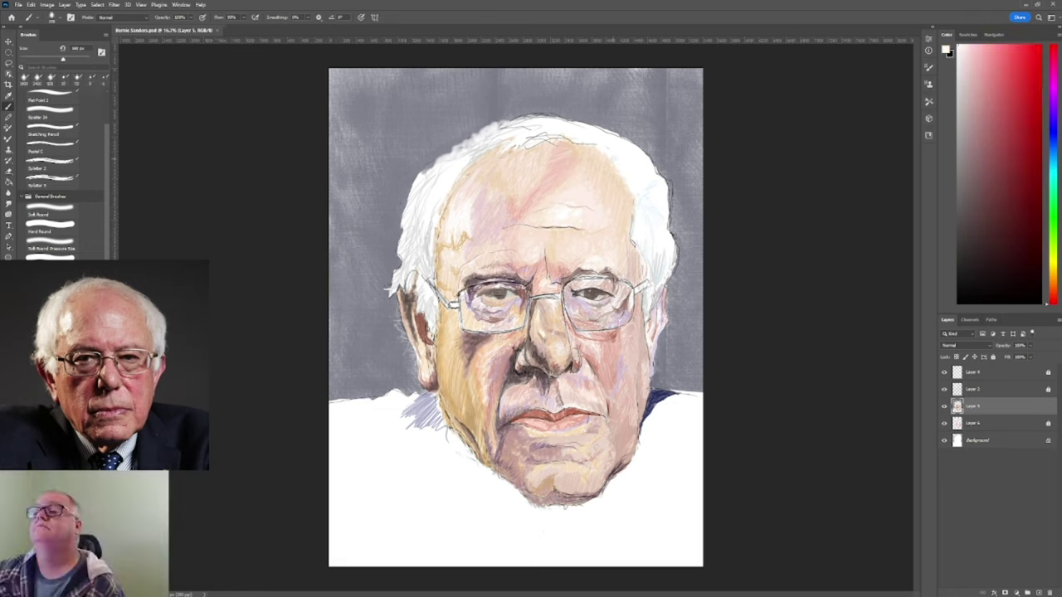
left_click(1045, 128)
left_click(963, 162)
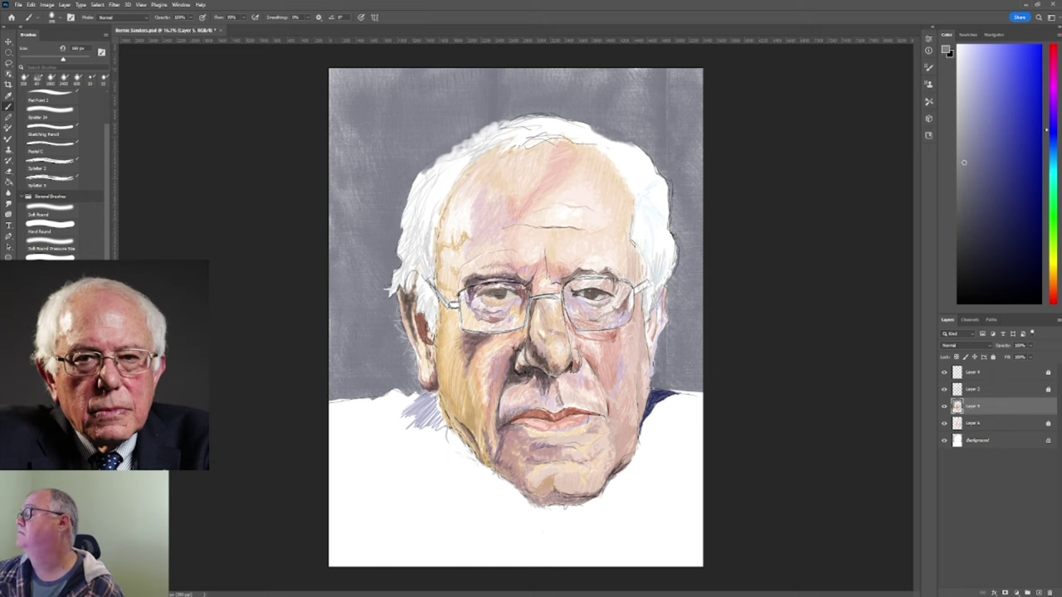
left_click(52, 131)
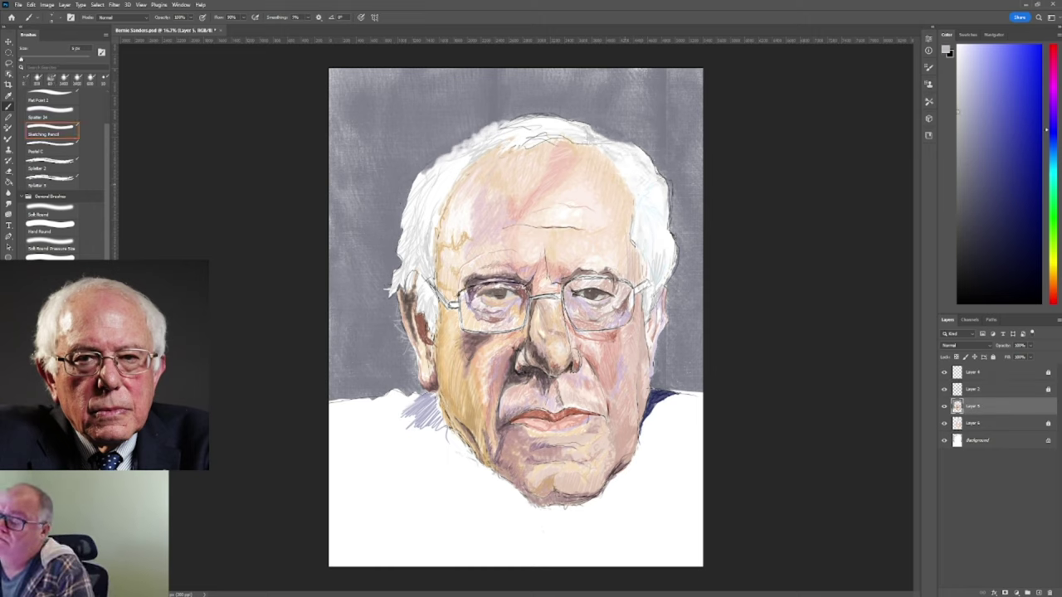
key("ctrl+shift+alt+n")
key("comma")
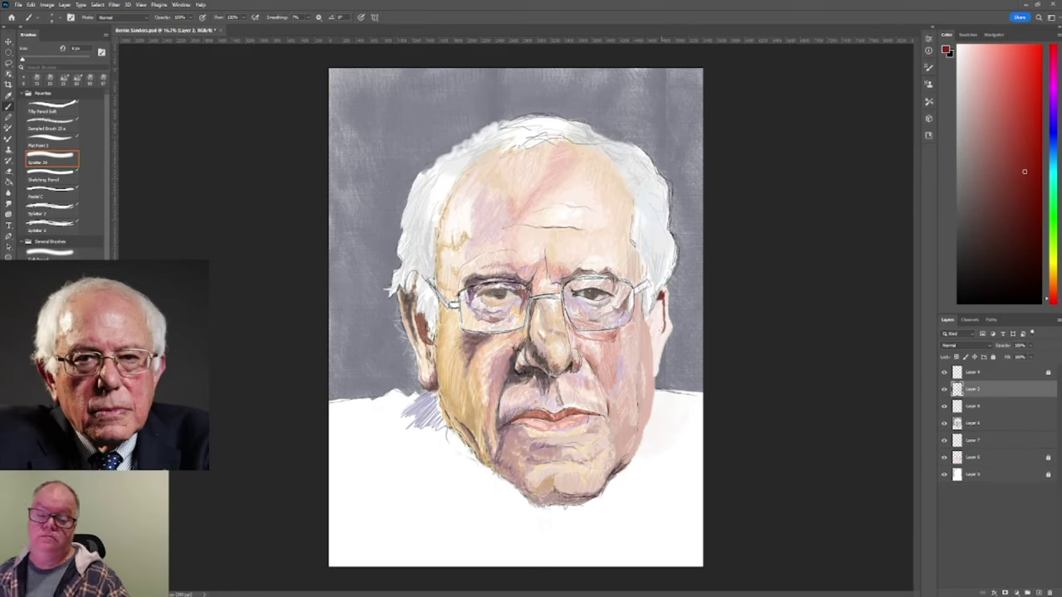
Sample grey-blue, pinkish and beige tones and paint a beige stroke on the right shoulder.
left_click(1015, 110)
left_click(684, 324, "alt")
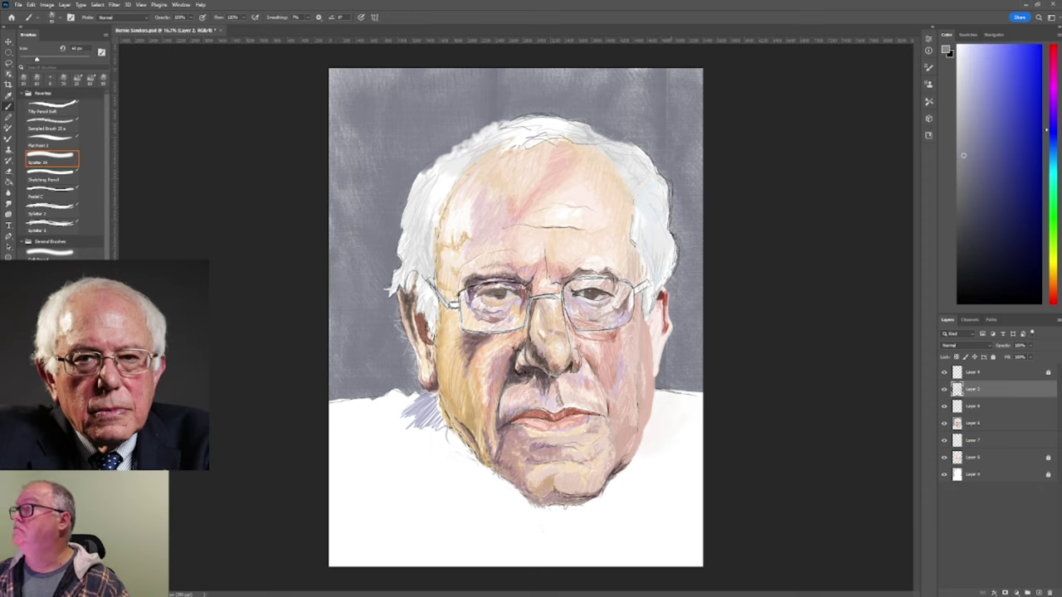
left_click(651, 323, "alt")
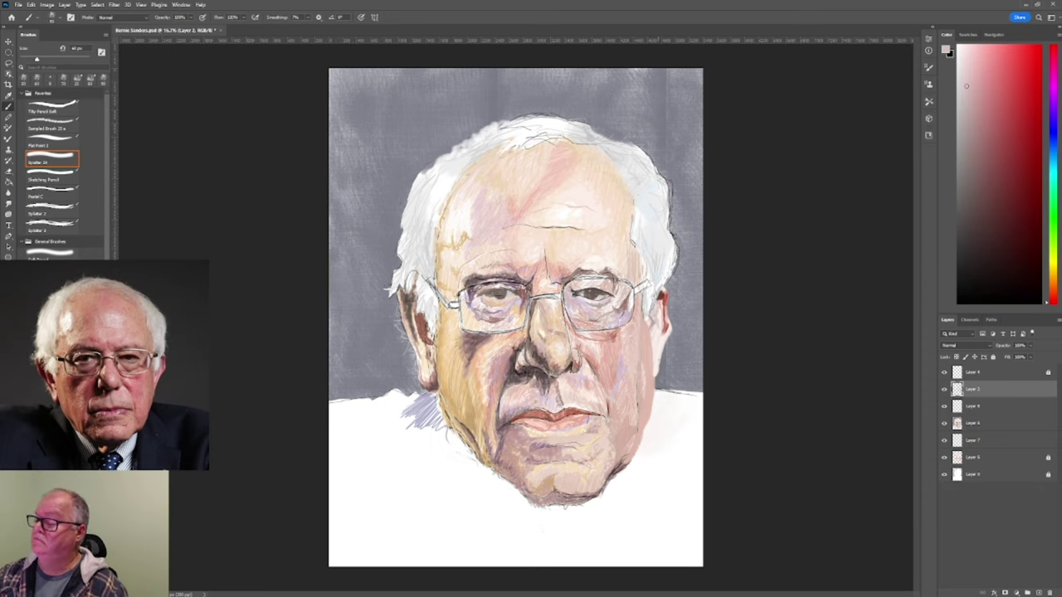
left_click(659, 313, "alt")
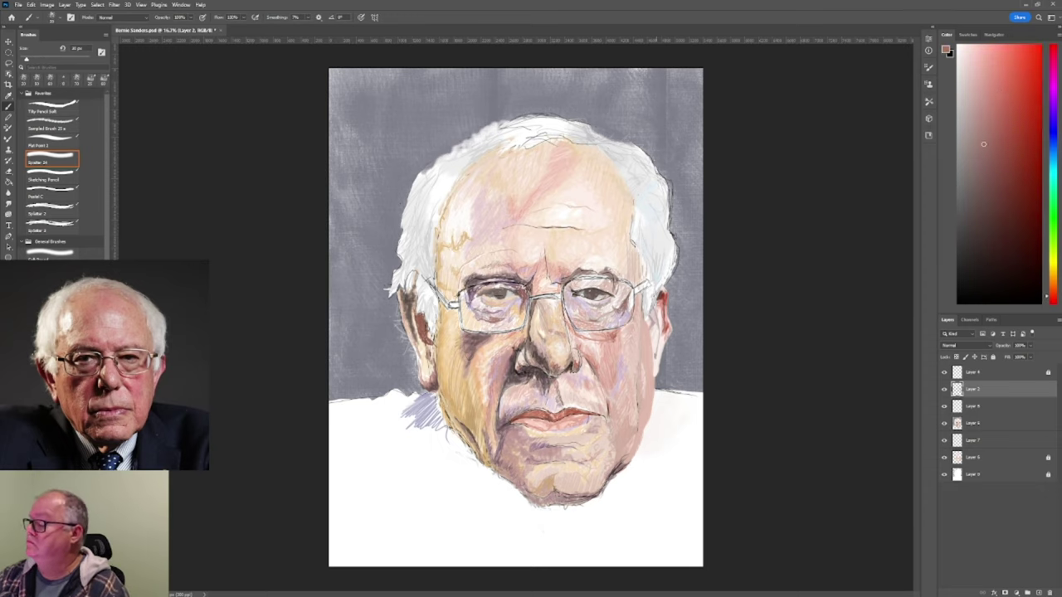
left_click(658, 353, "alt")
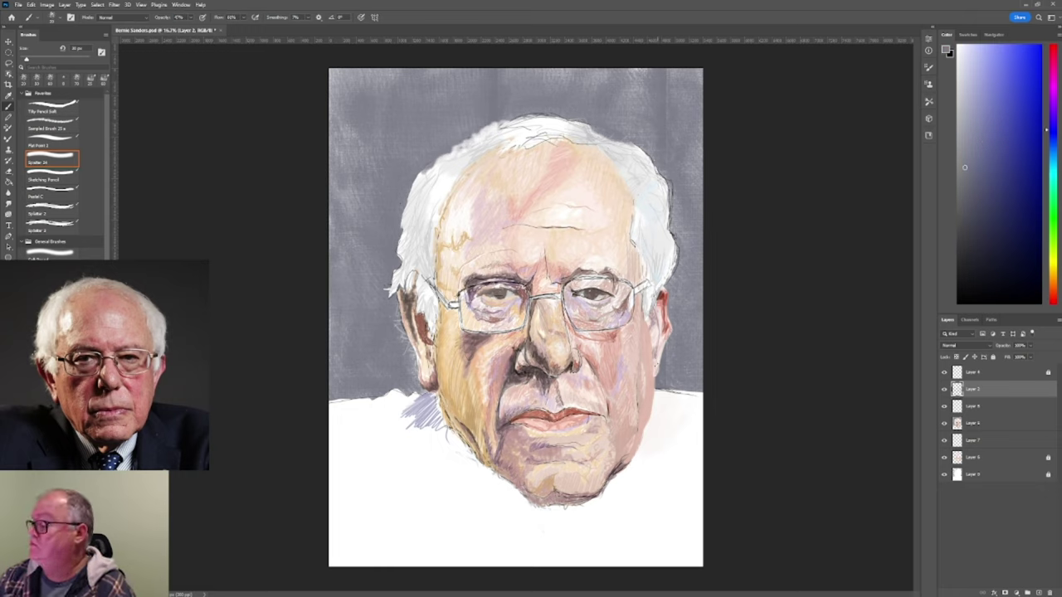
left_click(647, 371, "alt")
left_click_drag(649, 417, 694, 485)
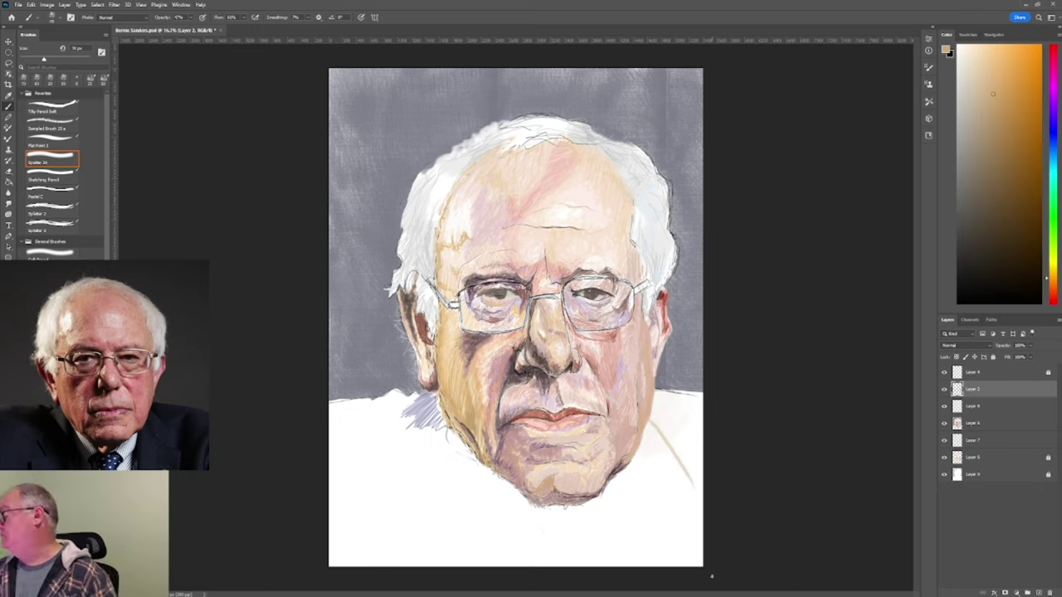
Outline and fill both shoulders and the left collar line in dark navy.
key("x")
mouse_move(653, 390)
left_mouse_down()
mouse_move(652, 419)
mouse_move(700, 399)
left_mouse_up()
mouse_move(660, 427)
left_mouse_down()
mouse_move(703, 498)
mouse_move(671, 396)
mouse_move(701, 464)
left_mouse_up()
left_click_drag(673, 406, 702, 498)
left_click_drag(390, 392, 473, 491)
mouse_move(400, 412)
left_mouse_down()
mouse_move(361, 415)
mouse_move(406, 566)
left_mouse_up()
mouse_move(461, 450)
left_mouse_down()
mouse_move(498, 480)
mouse_move(524, 566)
left_mouse_up()
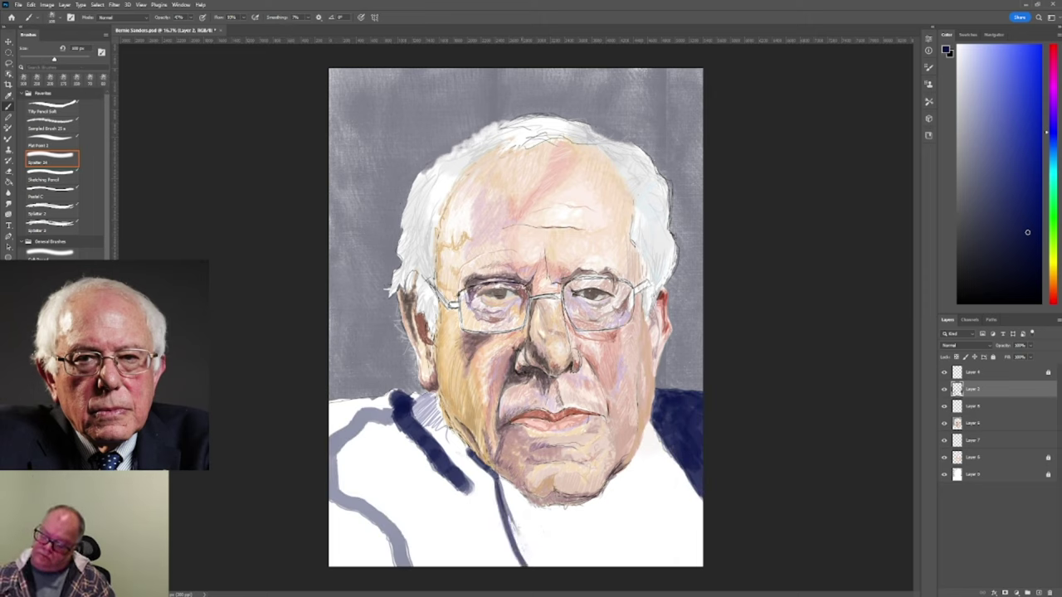
left_click_drag(461, 445, 514, 561)
left_click_drag(663, 403, 677, 397)
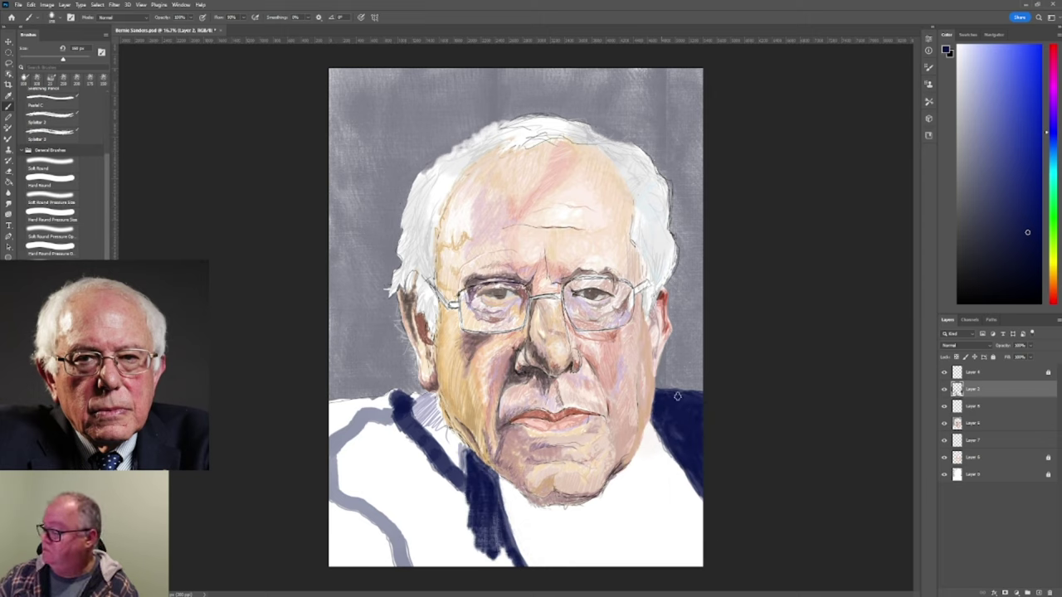
Fill the left shoulder and left chest solidly with navy.
left_click_drag(431, 414, 340, 489)
left_click_drag(340, 423, 373, 522)
left_click_drag(390, 423, 464, 514)
left_click_drag(407, 547, 506, 564)
mouse_move(357, 431)
left_mouse_down()
mouse_move(398, 497)
mouse_move(456, 539)
left_mouse_up()
mouse_move(331, 432)
left_mouse_down()
mouse_move(340, 411)
mouse_move(386, 398)
left_mouse_up()
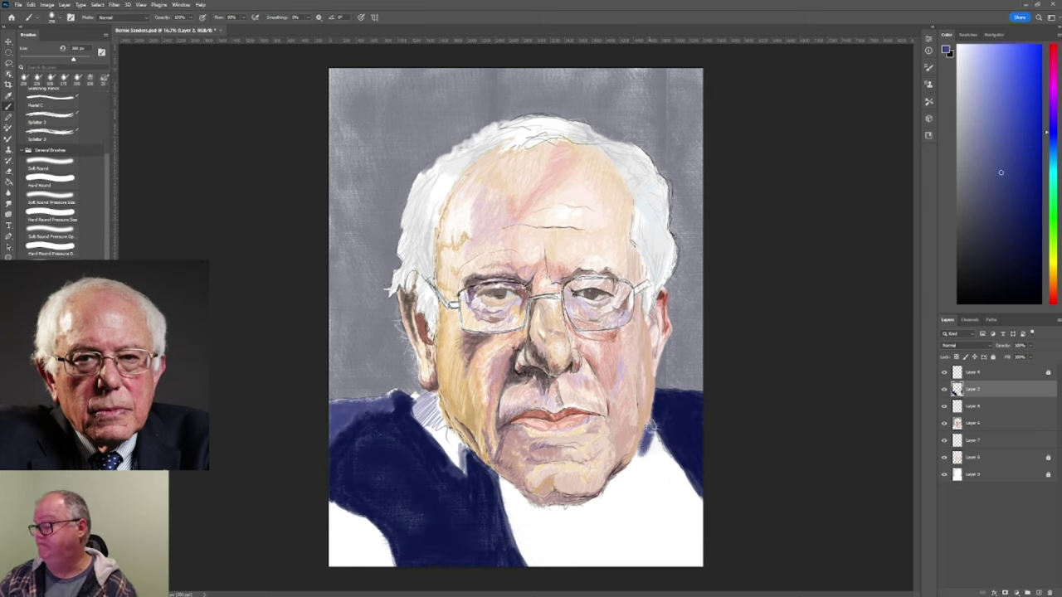
Add lighter blue-grey highlights to the jacket and darken the lower-left chest in navy.
left_click_drag(647, 431, 688, 556)
left_click_drag(656, 456, 688, 523)
left_click_drag(332, 506, 388, 564)
left_click_drag(414, 397, 466, 477)
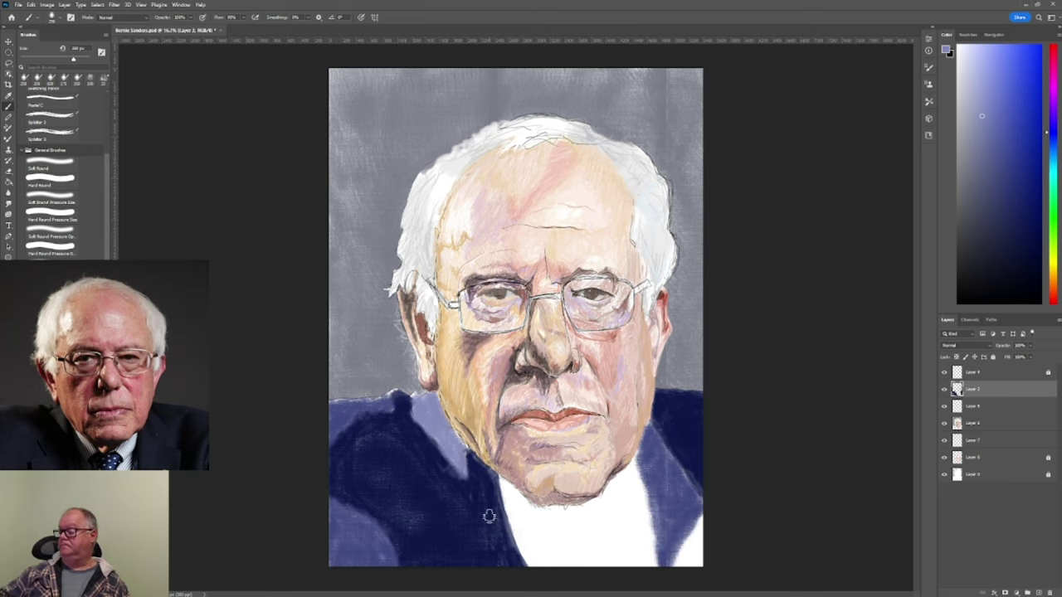
left_click(384, 544, "alt")
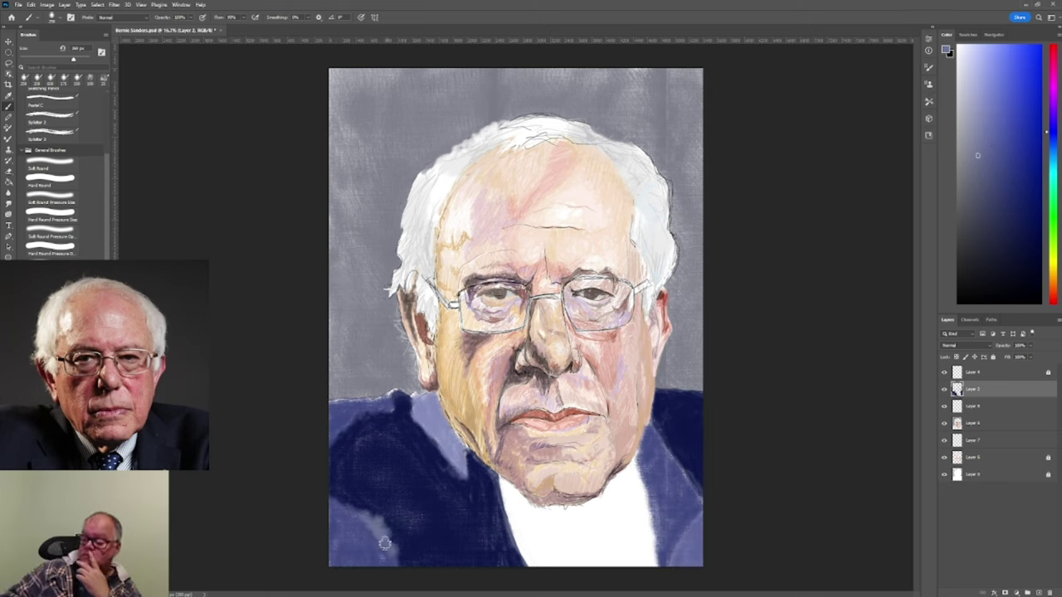
left_click_drag(384, 547, 277, 514)
key(".")
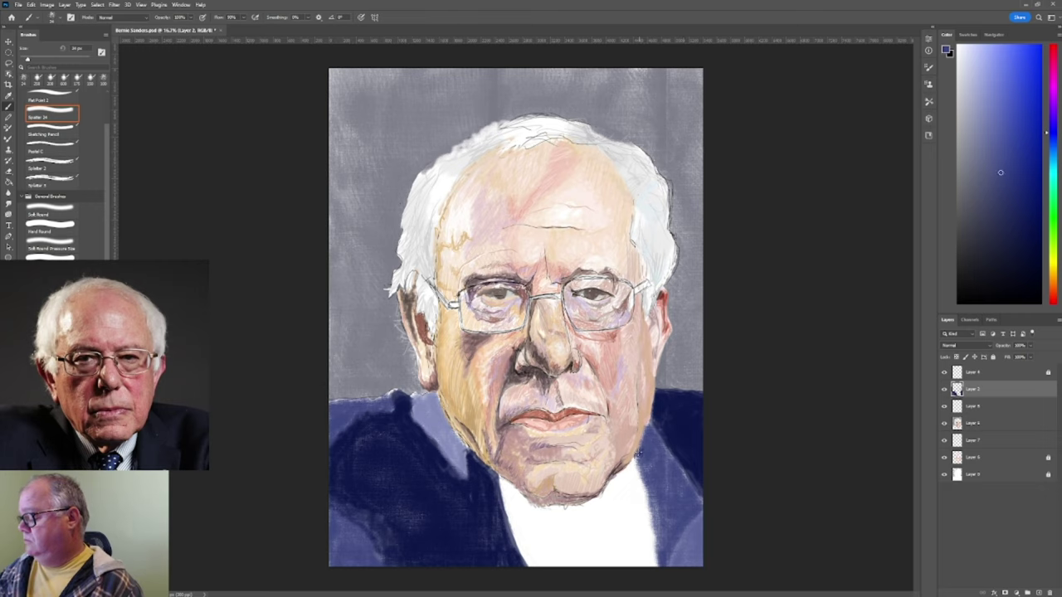
Add dark blue along the right collar edge, then pick peach, lavender, brown-grey and blue-grey tones.
mouse_move(638, 452)
left_mouse_down()
mouse_move(644, 427)
mouse_move(636, 452)
left_mouse_up()
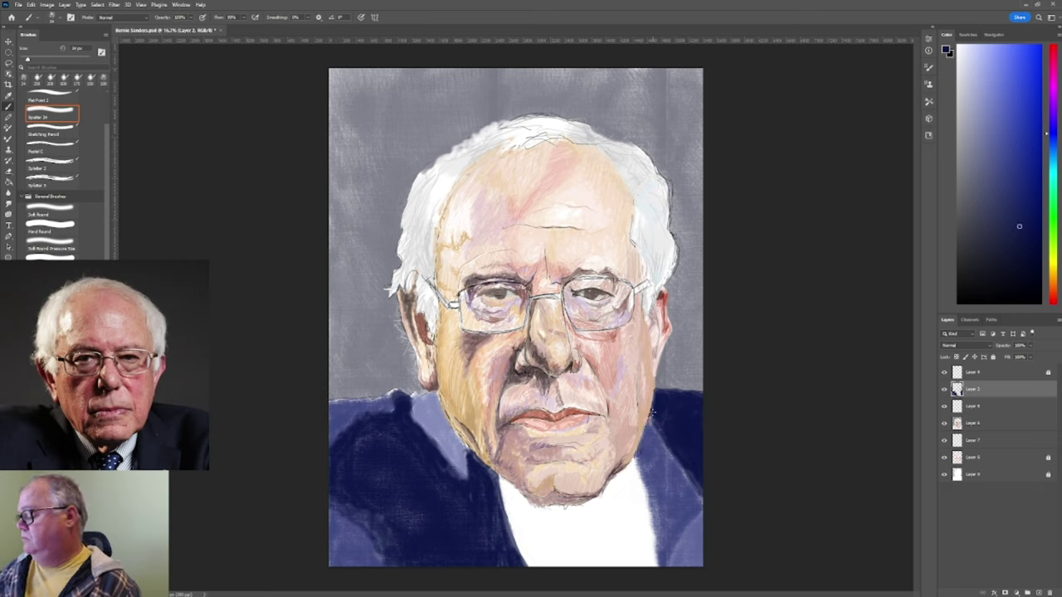
left_click(618, 398, "alt")
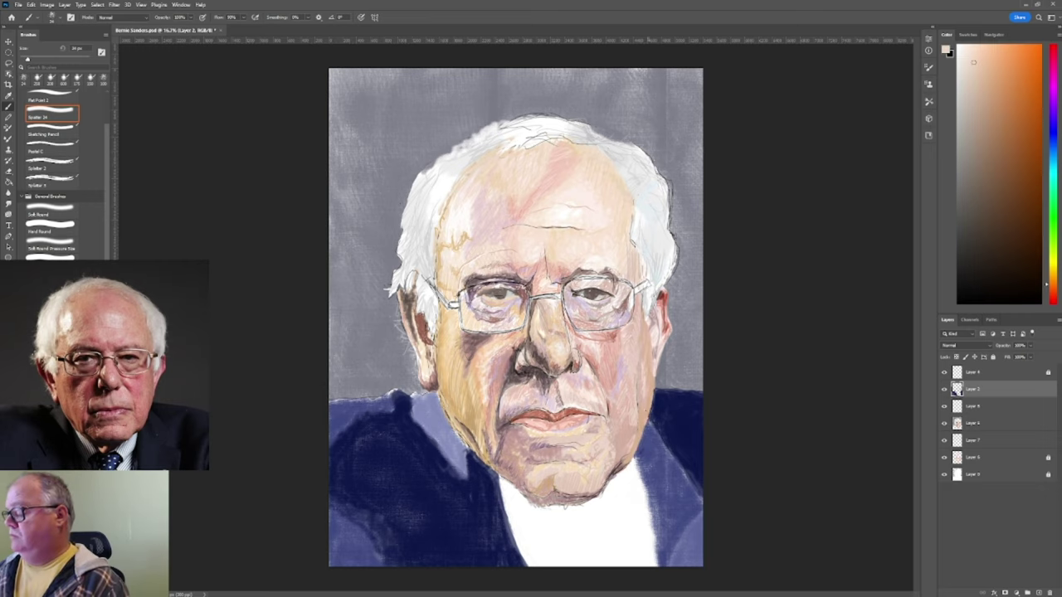
left_click(618, 398, "alt")
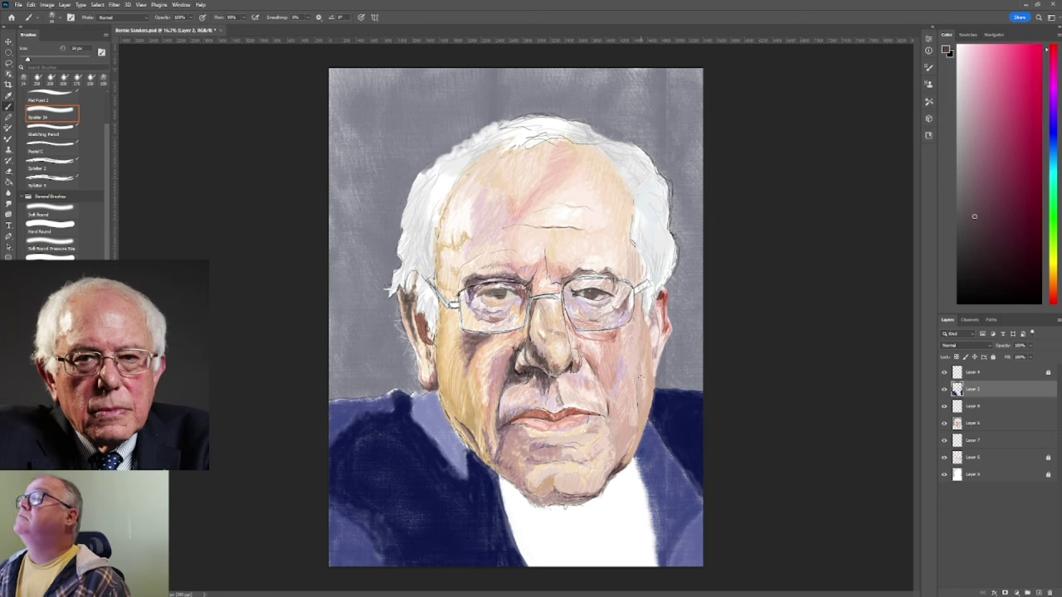
left_click(618, 398, "alt")
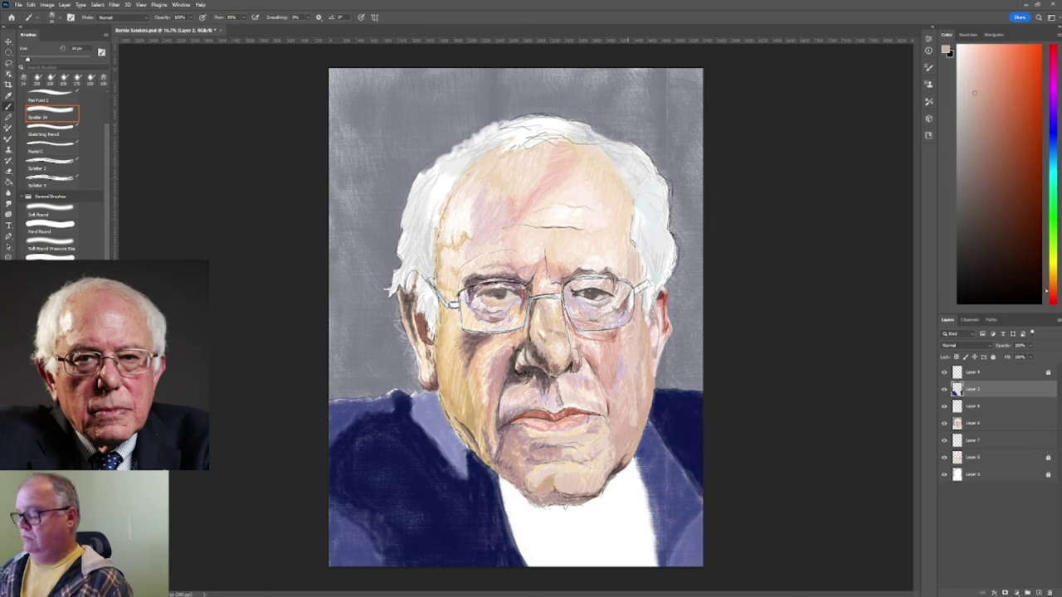
left_click(448, 419, "alt")
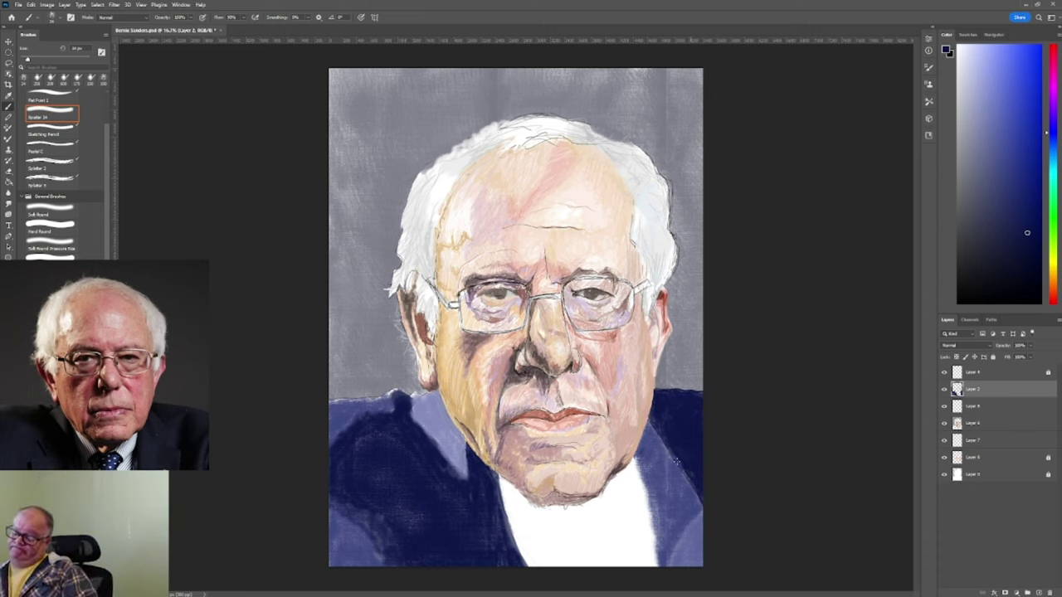
key("x")
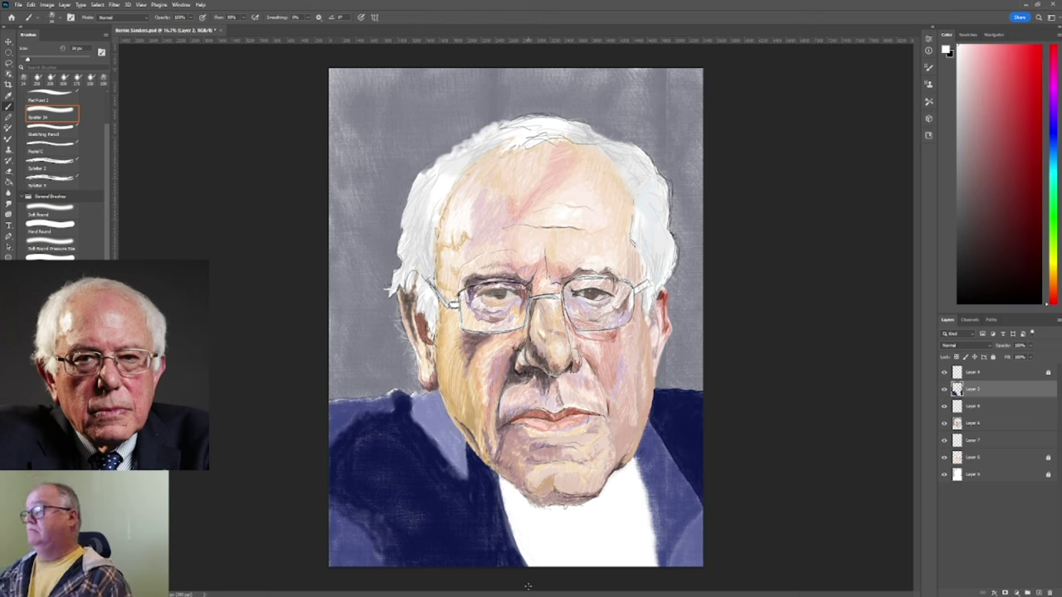
left_click(545, 497, "alt")
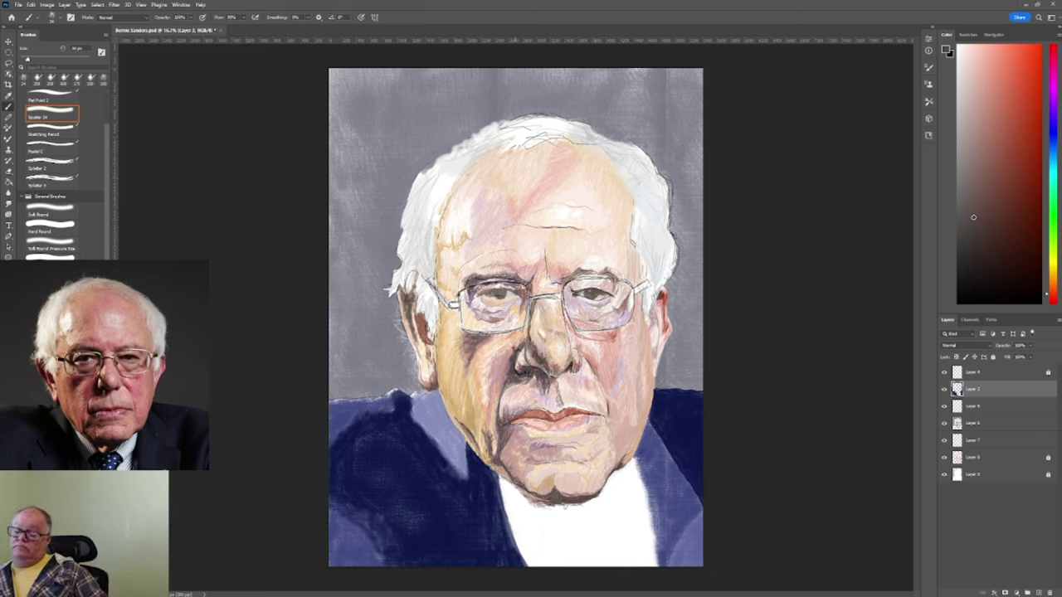
left_click(547, 528, "alt")
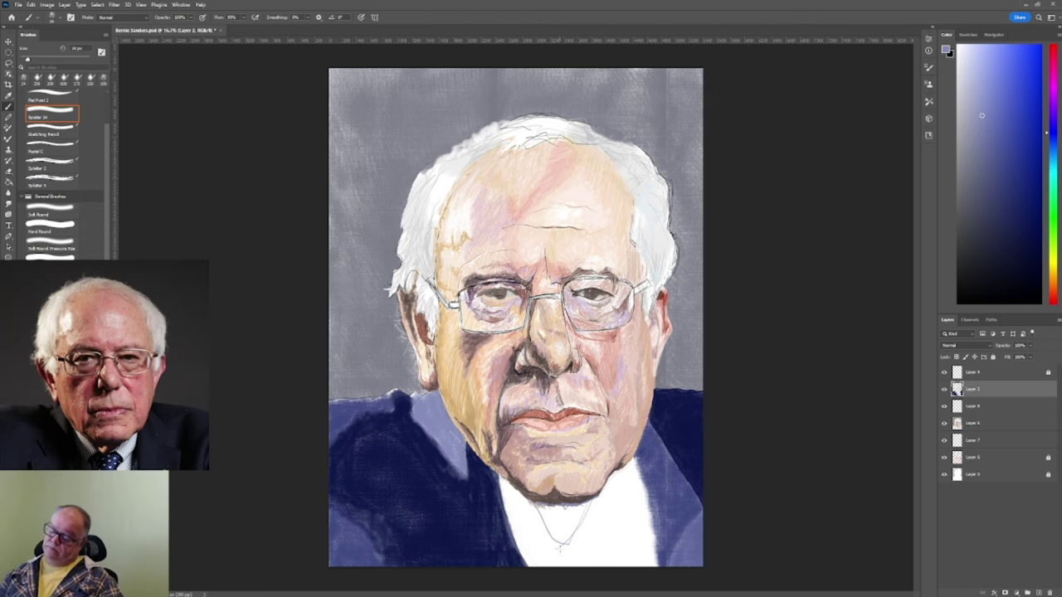
Lock the bottom layer and sketch the collar line down the shirt on Layer 2.
left_click(956, 423)
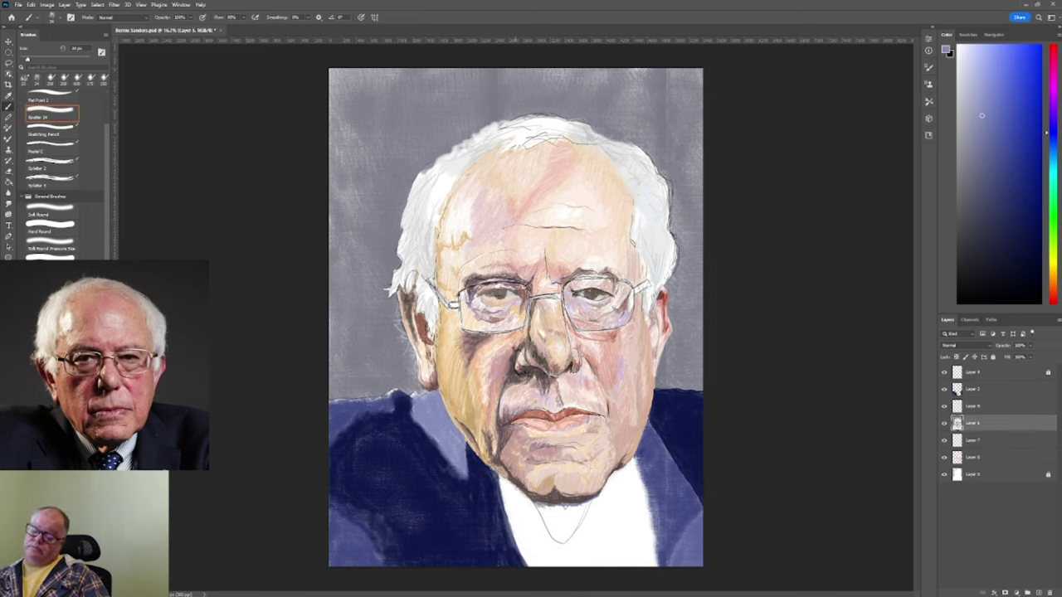
left_click(989, 406)
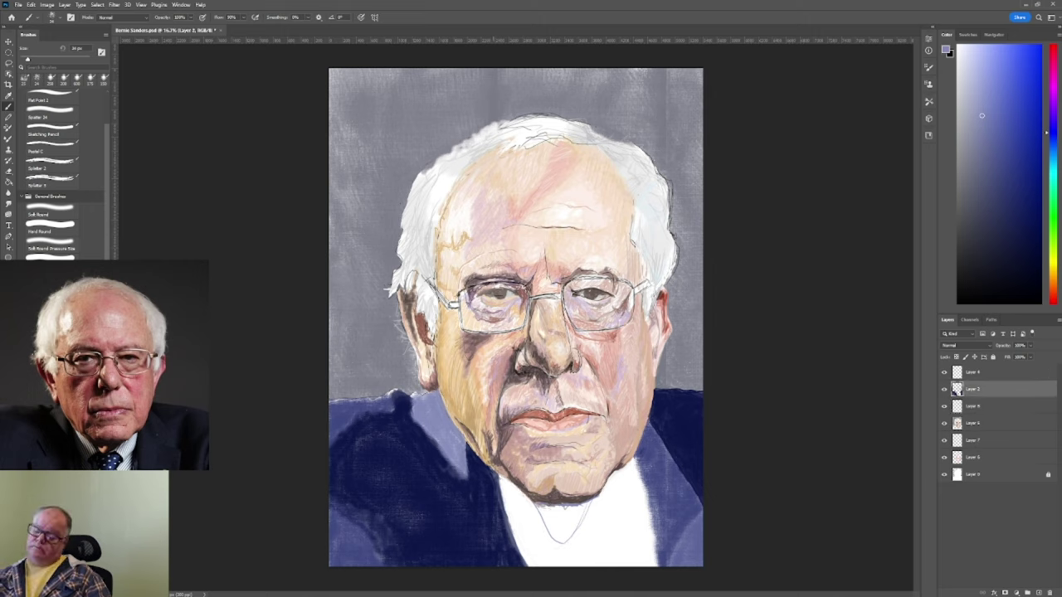
left_click(992, 357)
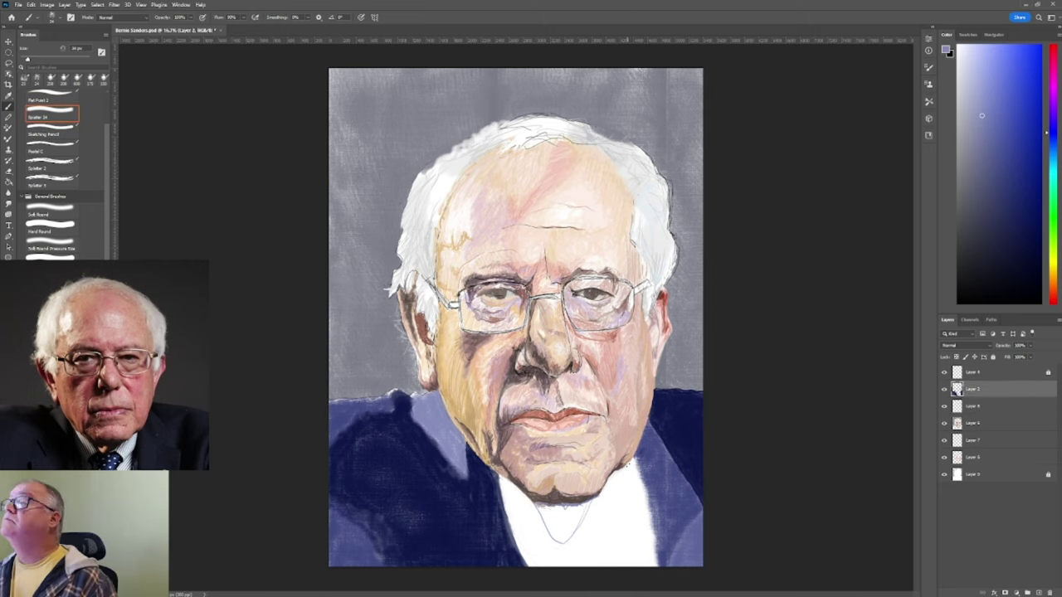
left_click_drag(623, 463, 591, 561)
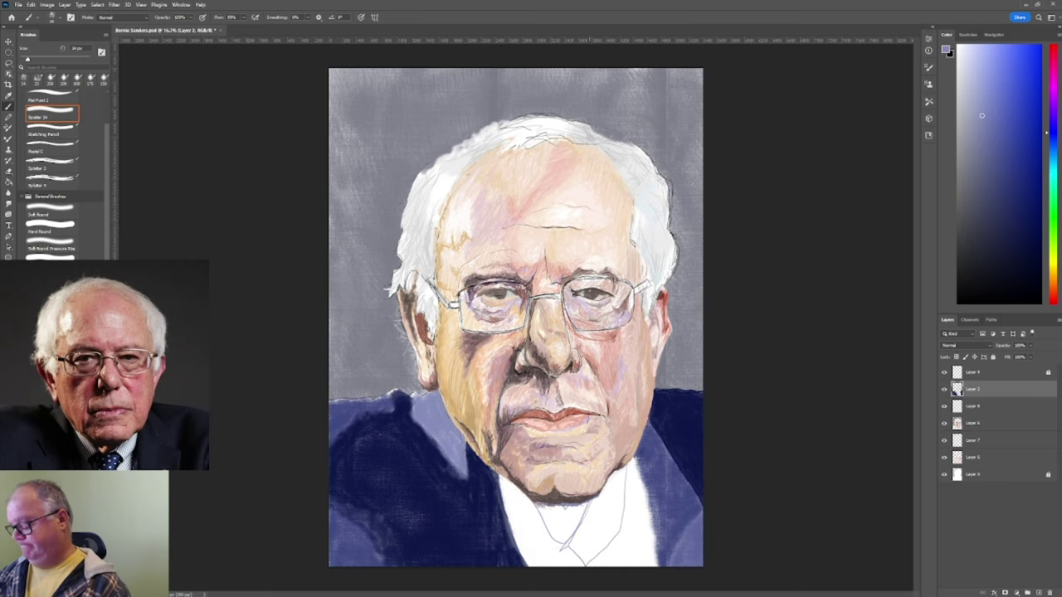
Paint tan onto the neck and shade it dark reddish-brown just under the chin.
left_click(552, 485, "alt")
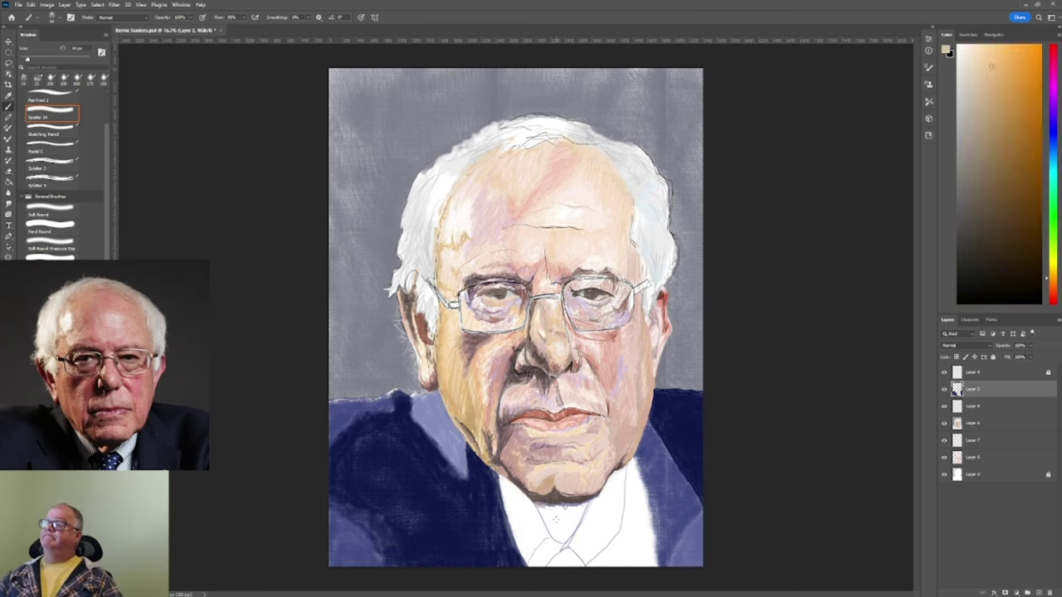
mouse_move(549, 514)
left_mouse_down()
mouse_move(570, 541)
mouse_move(579, 521)
mouse_move(573, 527)
left_mouse_up()
left_click(562, 498, "alt")
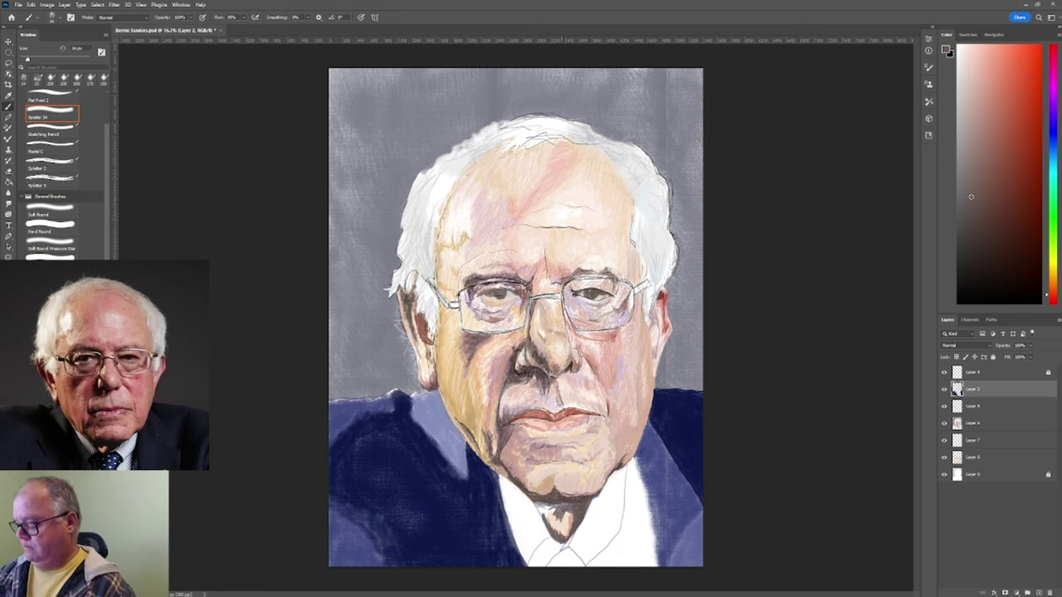
left_click_drag(569, 516, 534, 506)
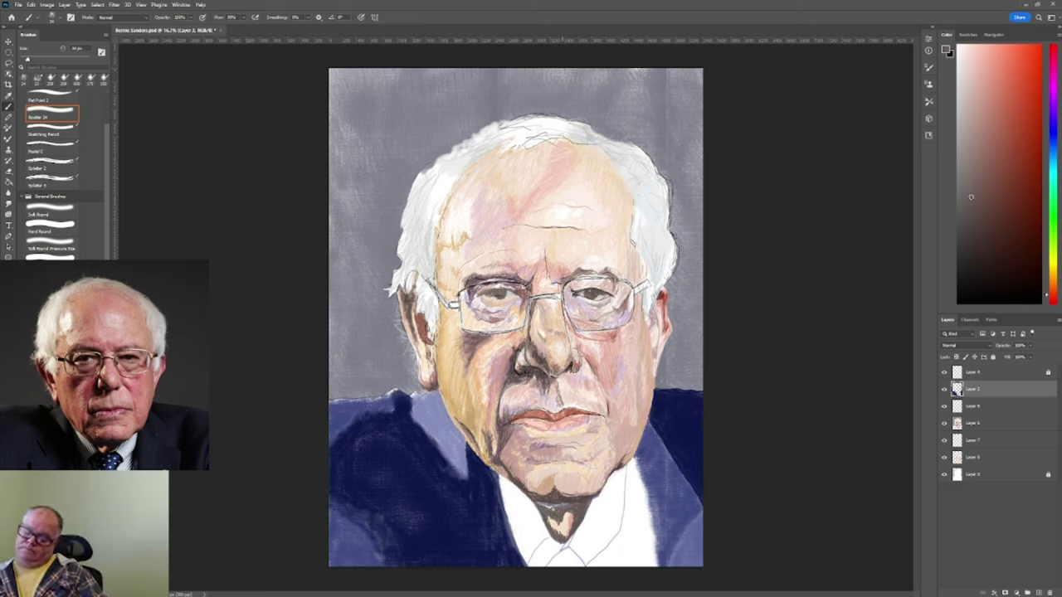
Shade the bottom of the shirt in grey-blue and dab the tie knot below the collar.
left_click(51, 178)
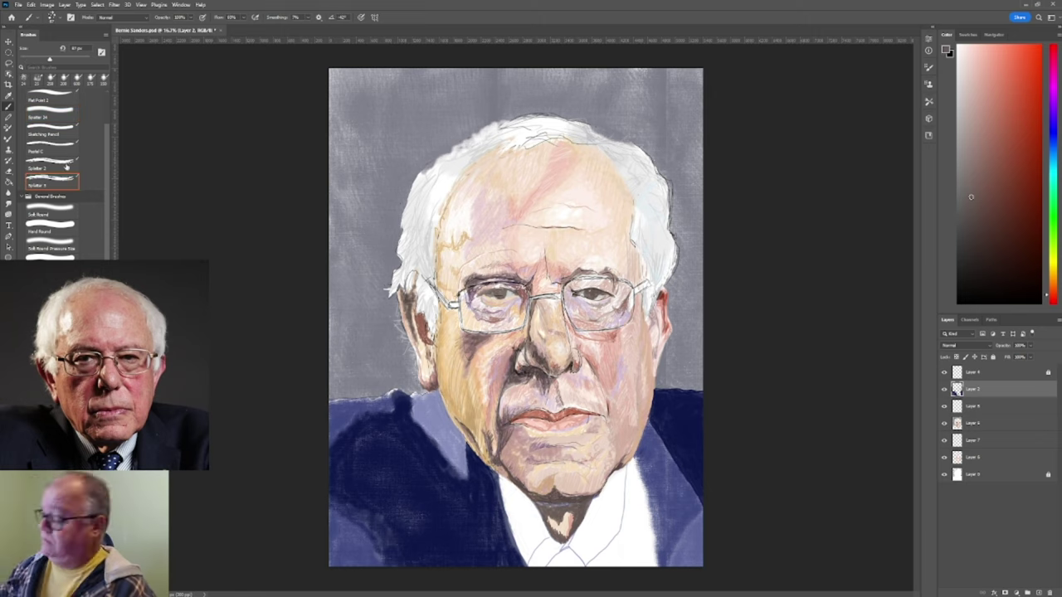
left_click(556, 508, "alt")
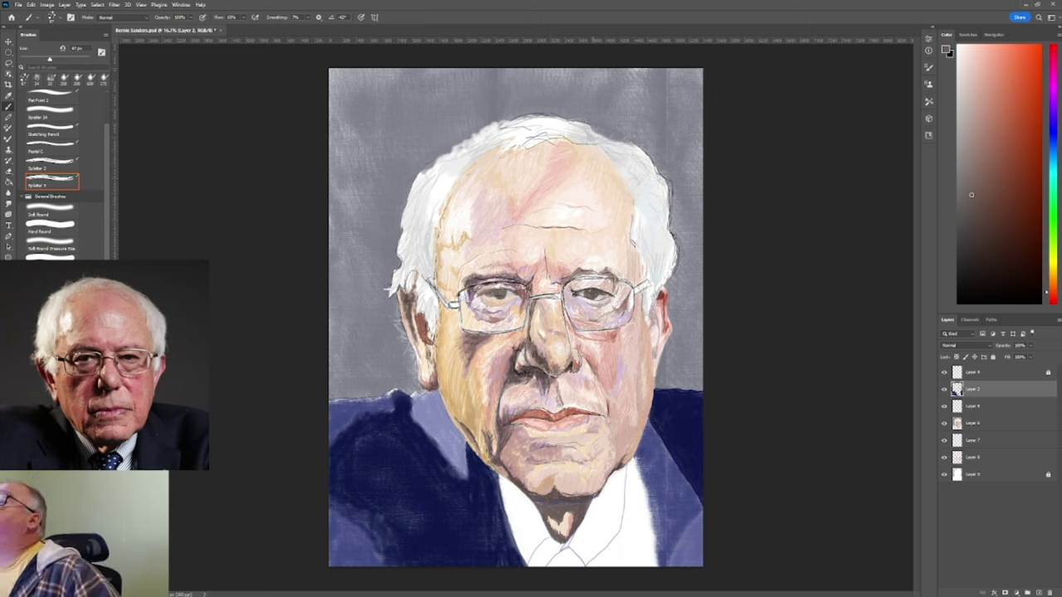
left_click(545, 569, "alt")
mouse_move(549, 551)
left_mouse_down()
mouse_move(581, 562)
mouse_move(567, 567)
left_mouse_up()
left_click(531, 547, "alt")
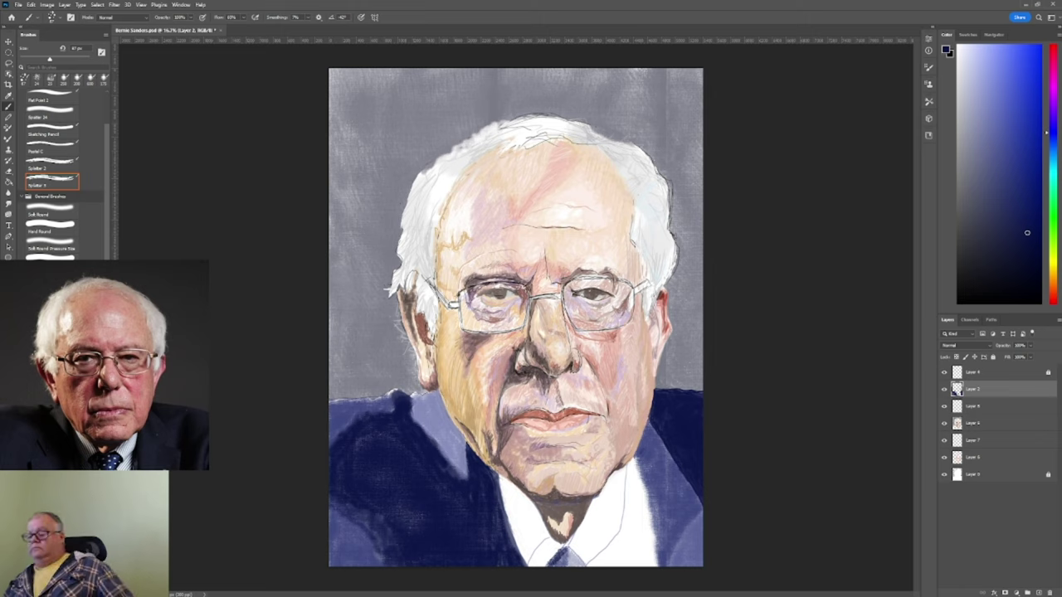
With a larger Sketching Pencil, paint navy jacket over the shirt's right edge.
left_click(626, 533, "alt")
key("comma")
key("comma")
key("comma")
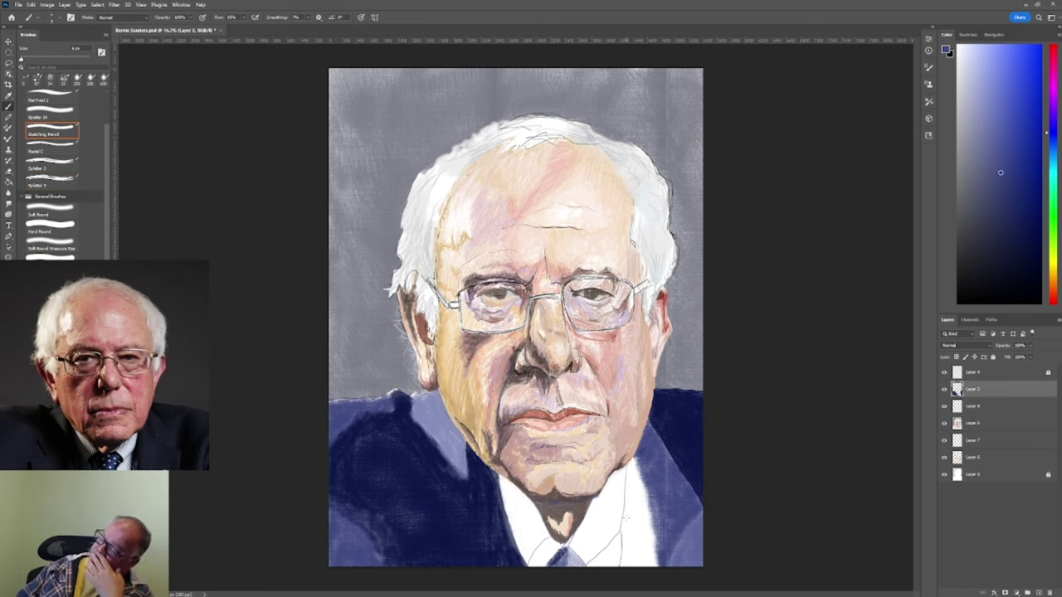
key("period")
key("period")
key("period")
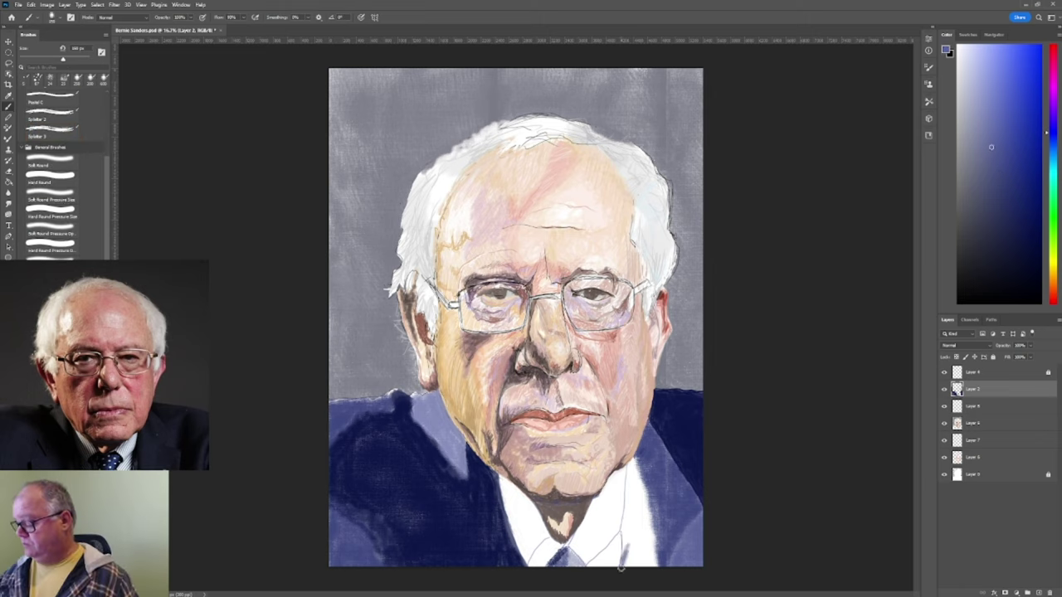
mouse_move(634, 560)
left_mouse_down()
mouse_move(655, 535)
mouse_move(632, 465)
mouse_move(634, 560)
mouse_move(630, 469)
left_mouse_up()
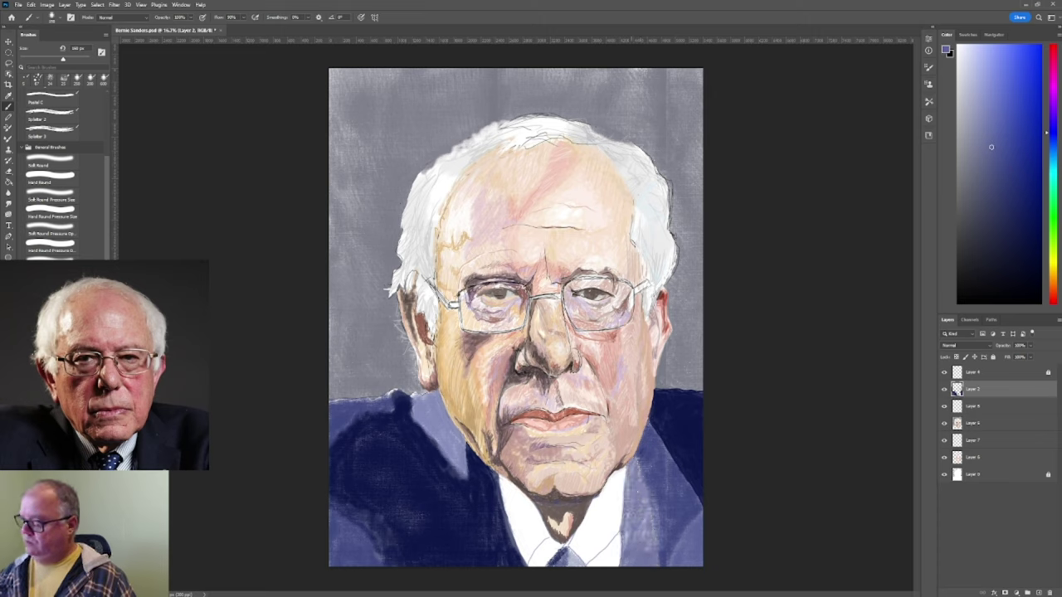
key("d")
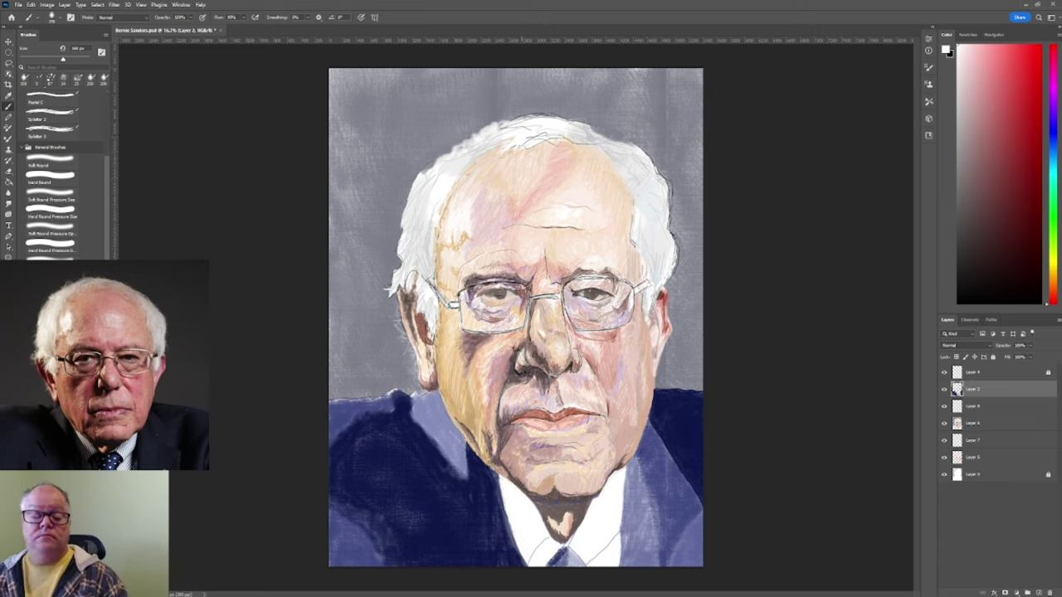
key("comma")
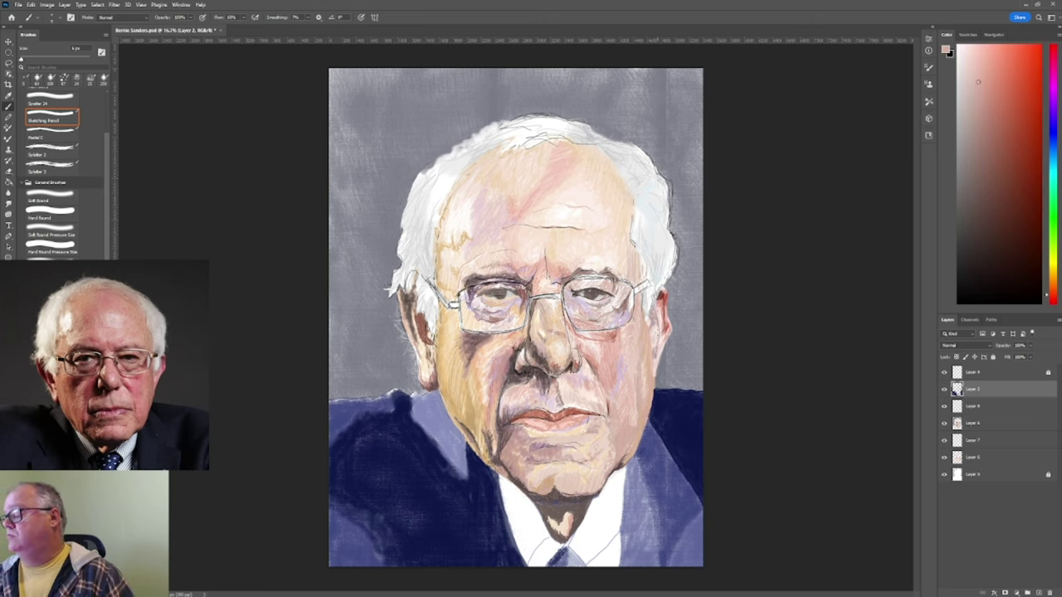
Move the shirt collar slightly left into position.
key("x")
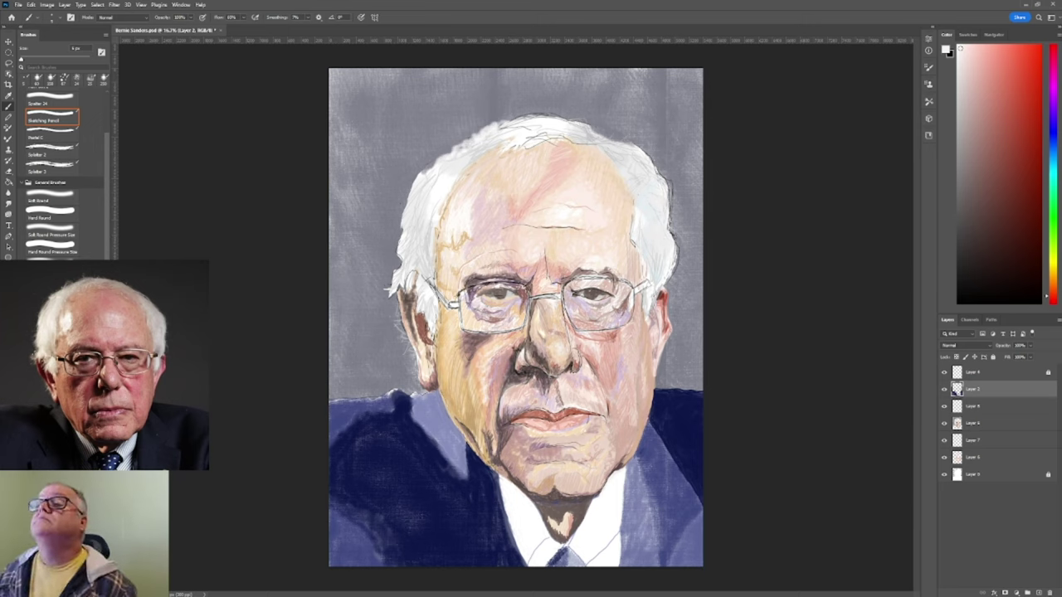
key("v")
mouse_move(596, 525)
left_mouse_down()
mouse_move(581, 544)
mouse_move(572, 532)
left_mouse_up()
Paint a white edge along the collar with the brush preset above the pencil.
key("b")
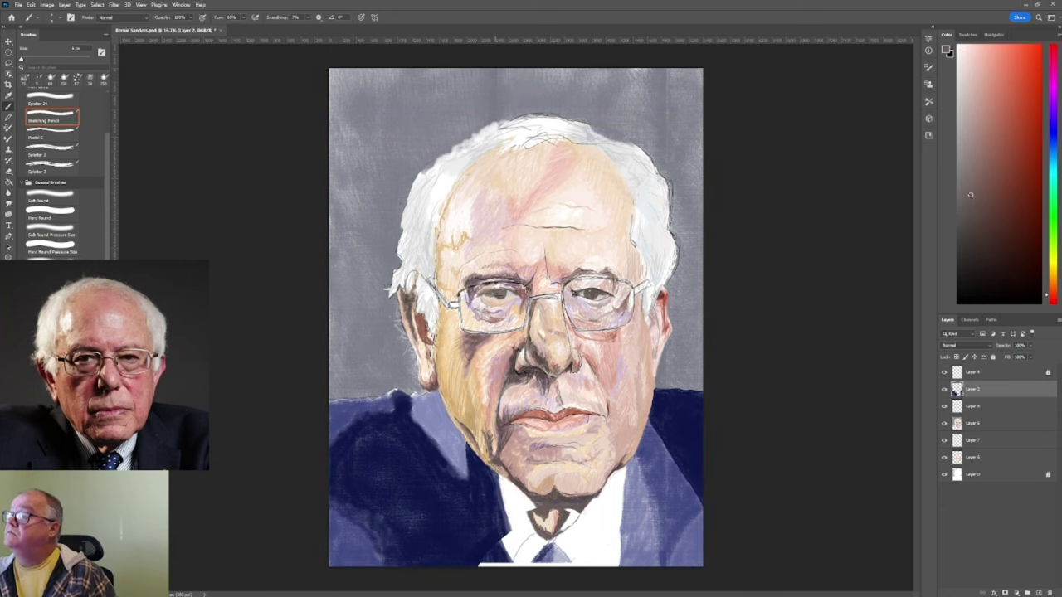
key("comma")
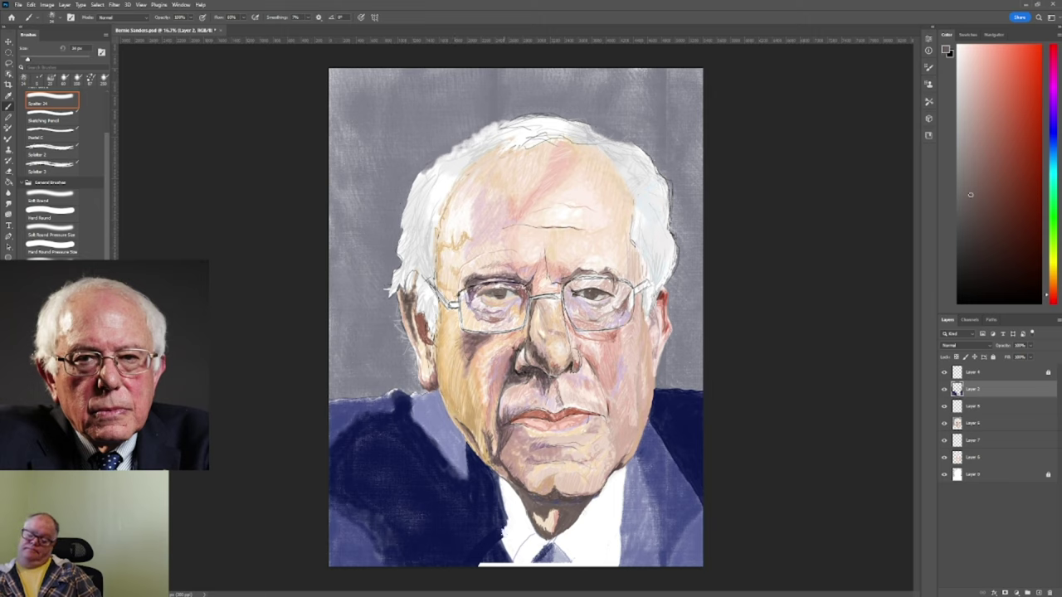
key("comma")
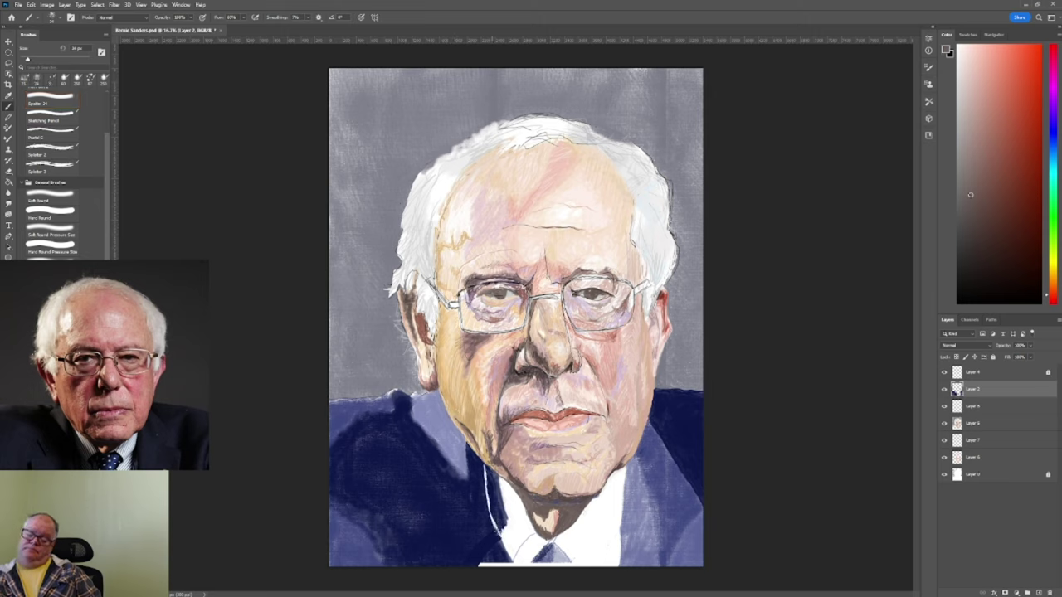
mouse_move(497, 514)
left_mouse_down()
mouse_move(488, 468)
mouse_move(496, 483)
left_mouse_up()
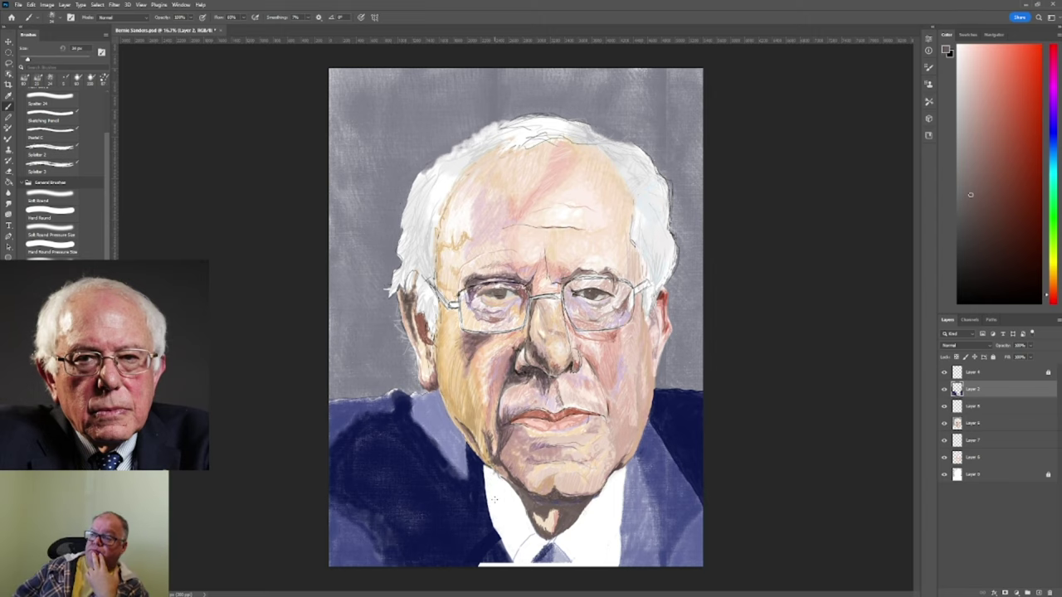
key("period")
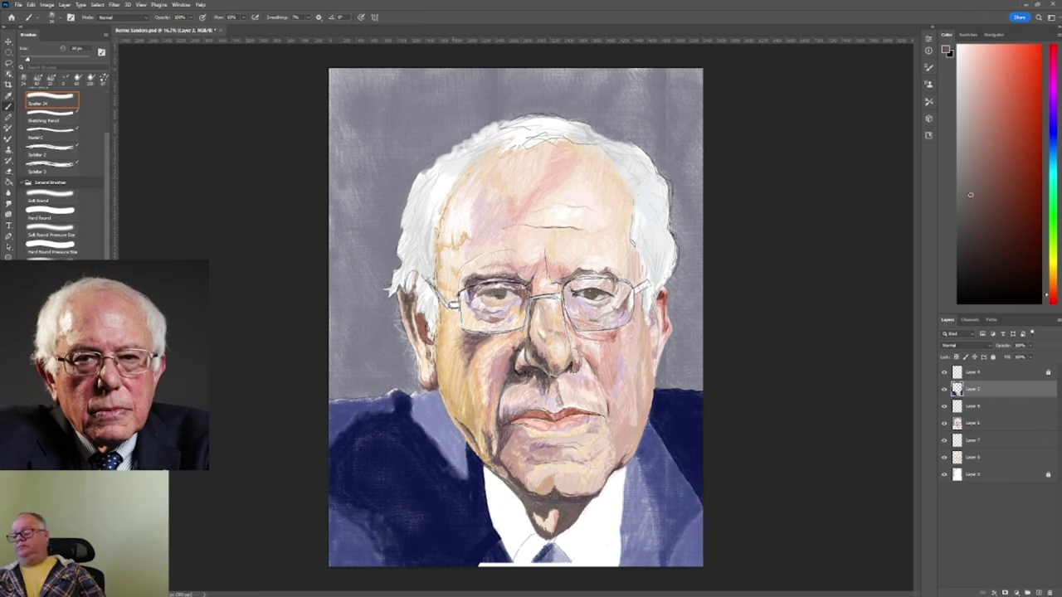
left_click(543, 510, "alt")
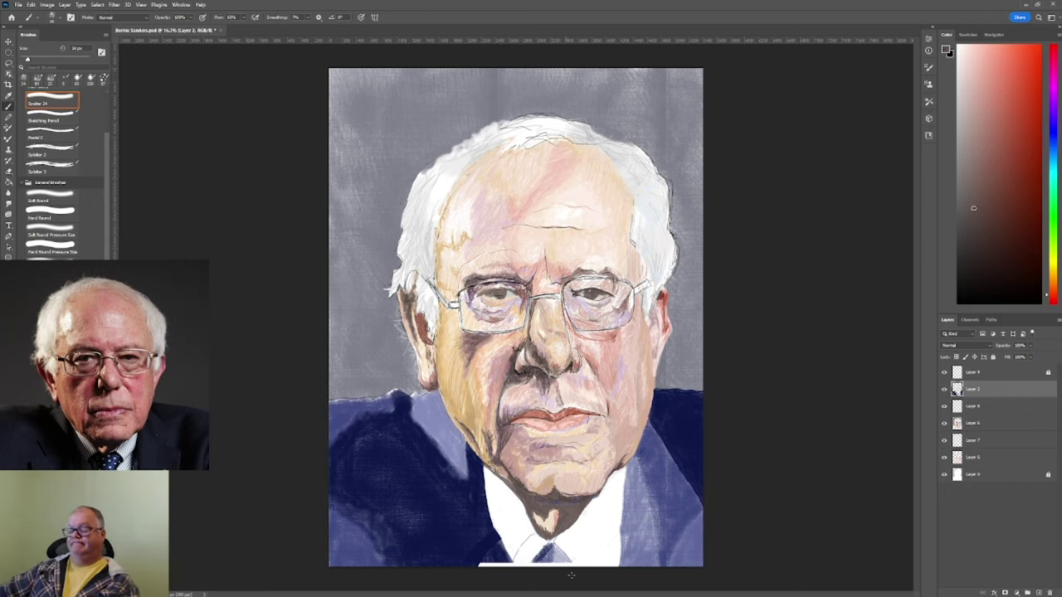
Flip the whole painting horizontally.
key("alt+i")
key("g")
key("h")
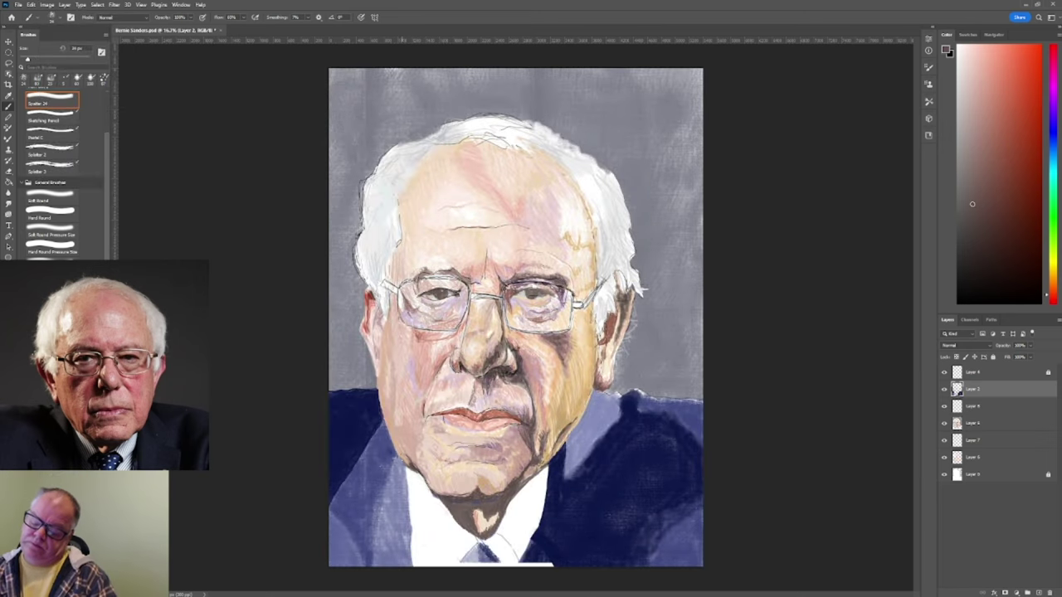
Try beige, blue and pink colours, settle on pale yellow for the glasses, and create Layer 9.
left_click(382, 418, "alt")
left_click(384, 428, "alt")
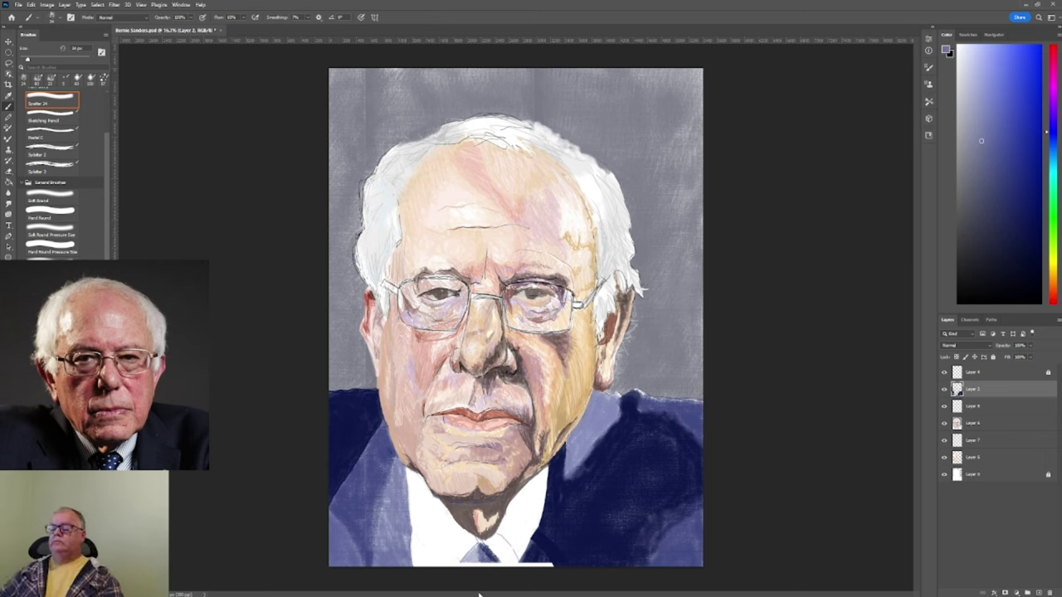
left_click(389, 390, "alt")
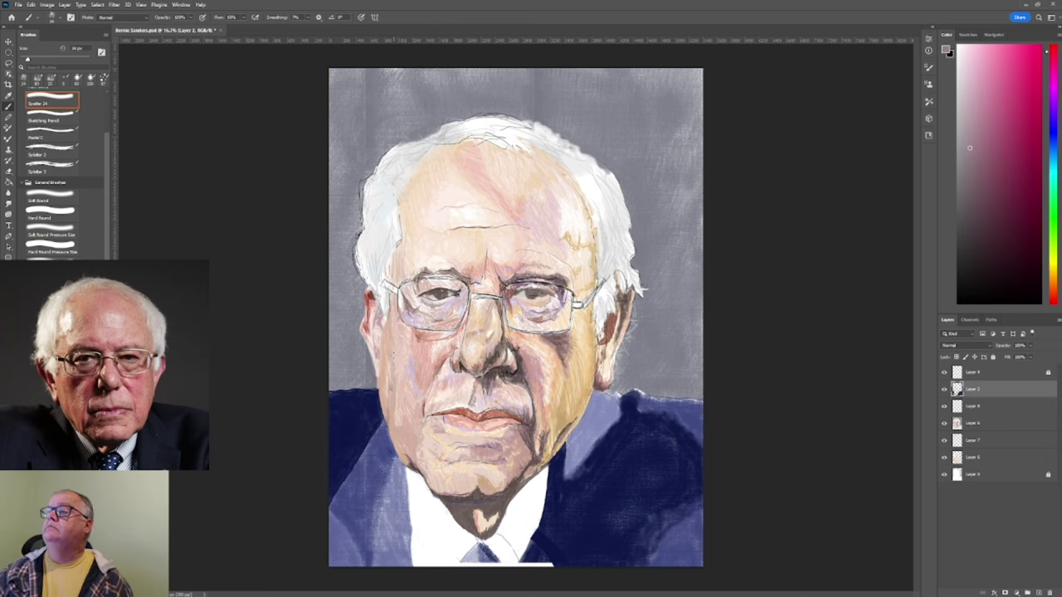
left_click(397, 397, "alt")
left_click(389, 390, "alt")
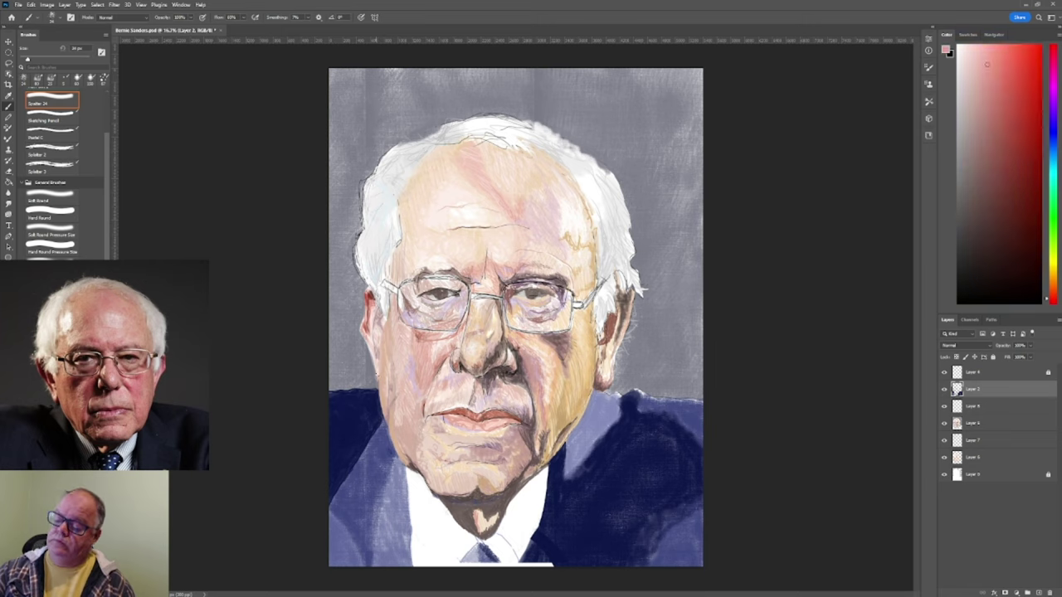
left_click(1048, 270)
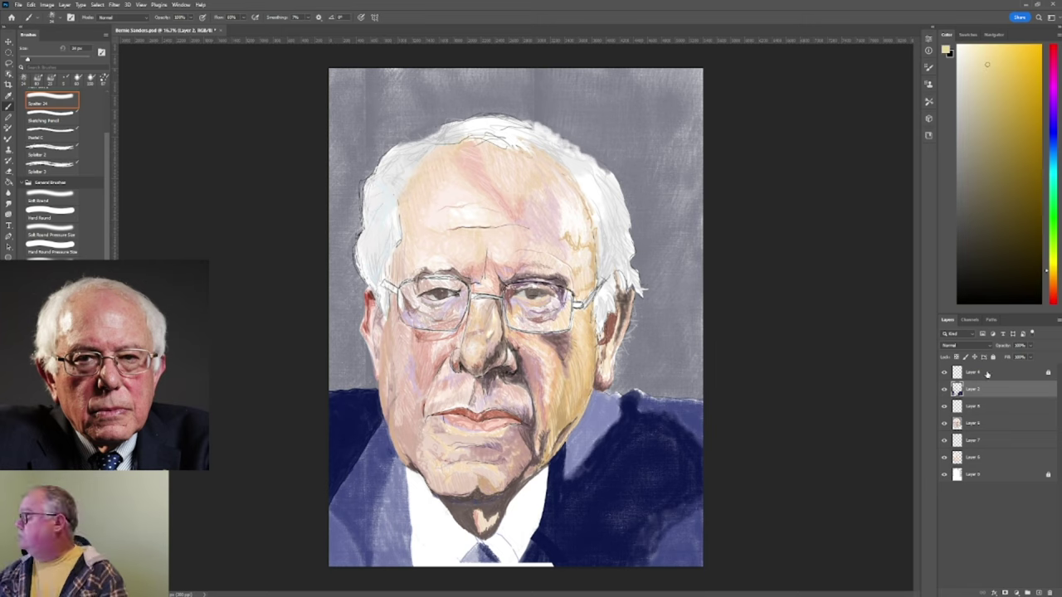
key("ctrl+shift+alt+n")
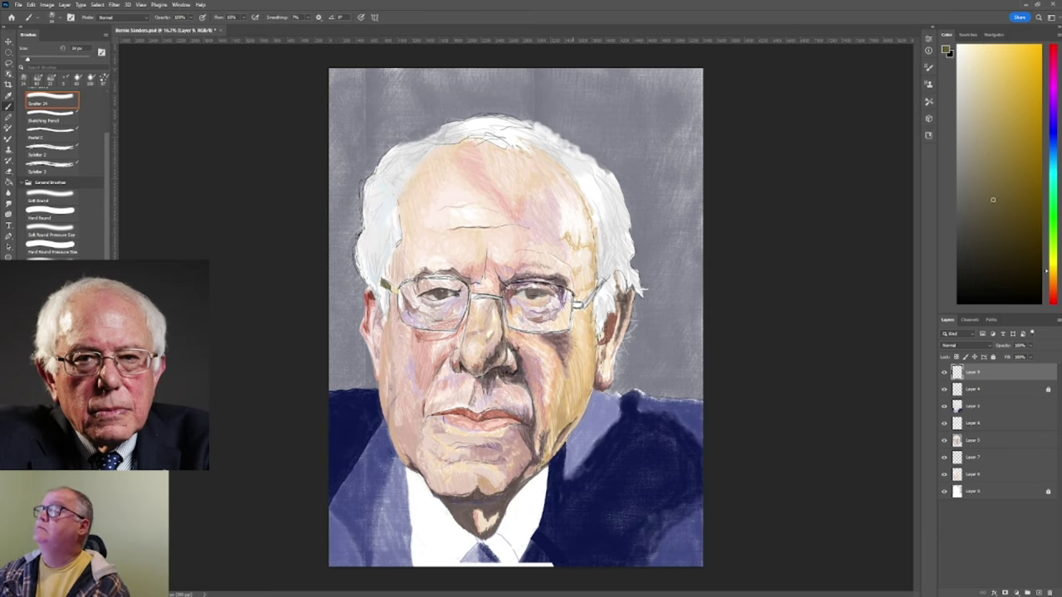
Mix light tan, tan-orange and darker yellowish gold tones in the colour picker.
left_click(975, 114)
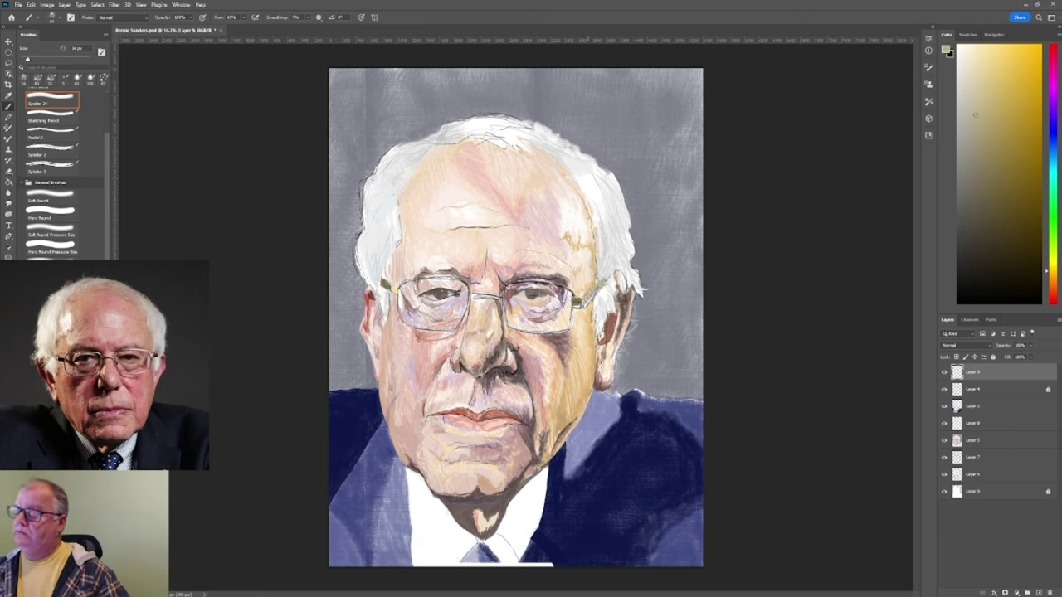
left_click(1048, 278)
left_click(998, 56)
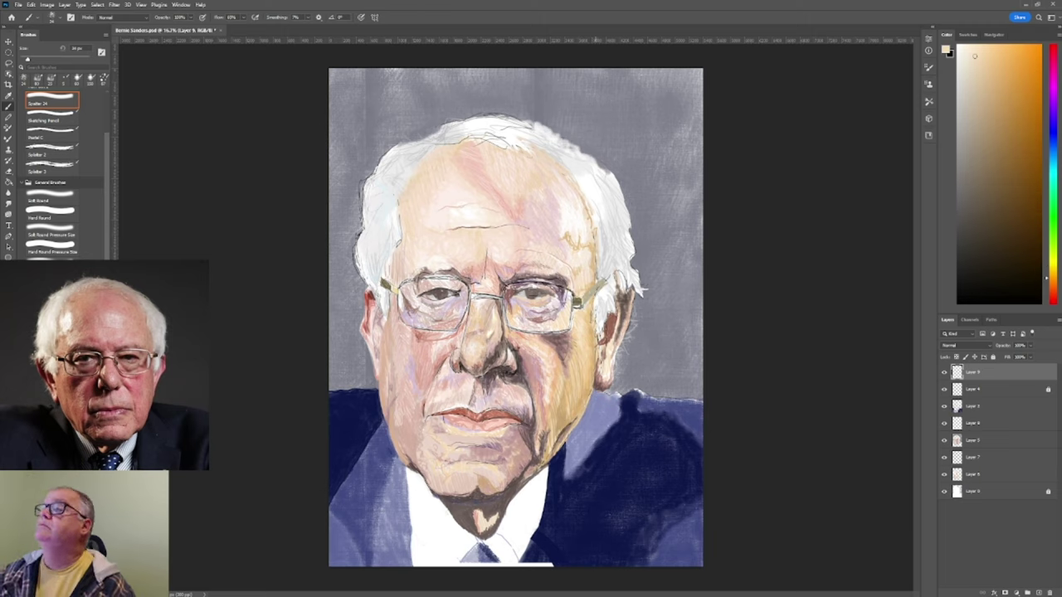
left_click(1047, 271)
left_click(979, 169)
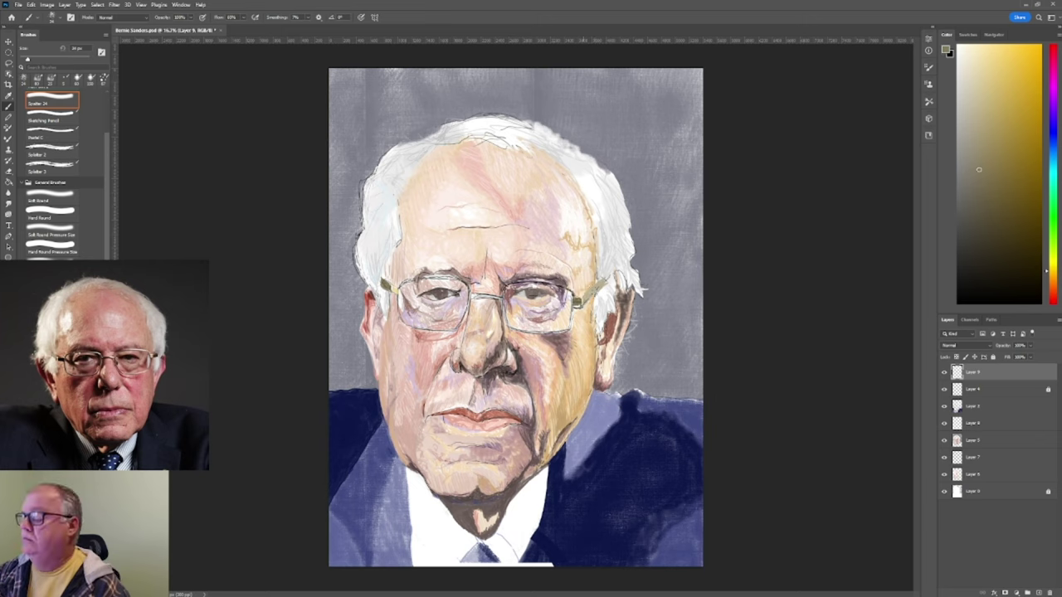
Sample cream, brown and olive-brown tones from the painting around the glasses frames.
left_click(580, 307, "alt")
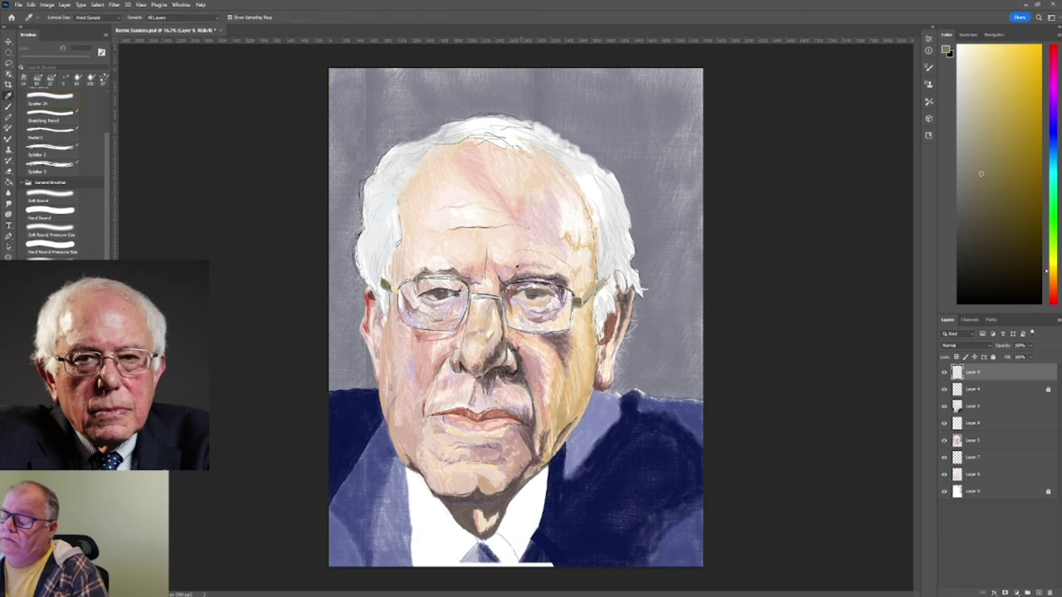
left_click(491, 296, "alt")
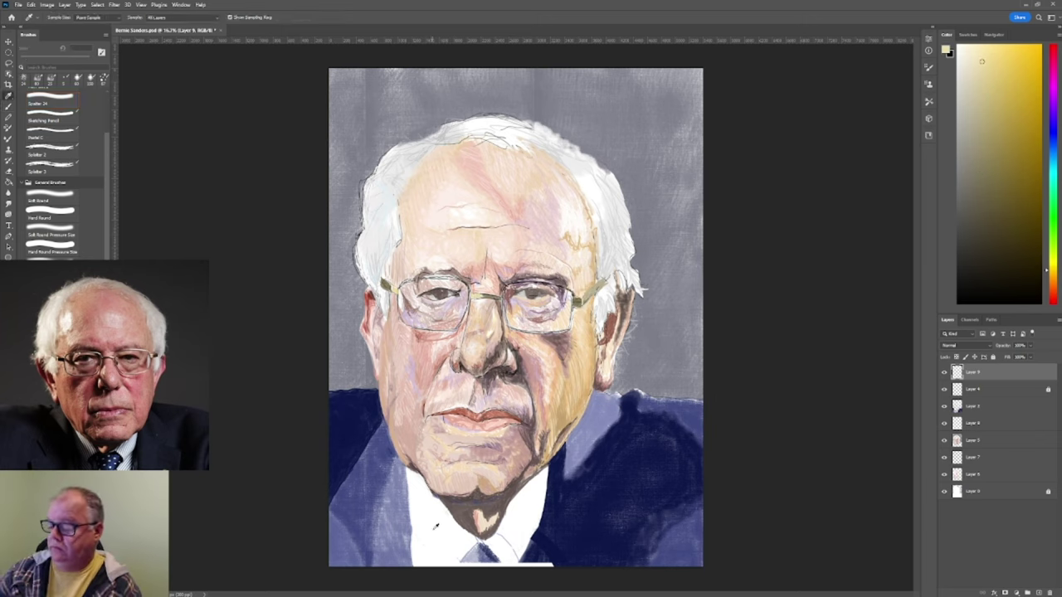
left_click(490, 307, "alt")
left_click(487, 315, "alt")
left_click(504, 310, "alt")
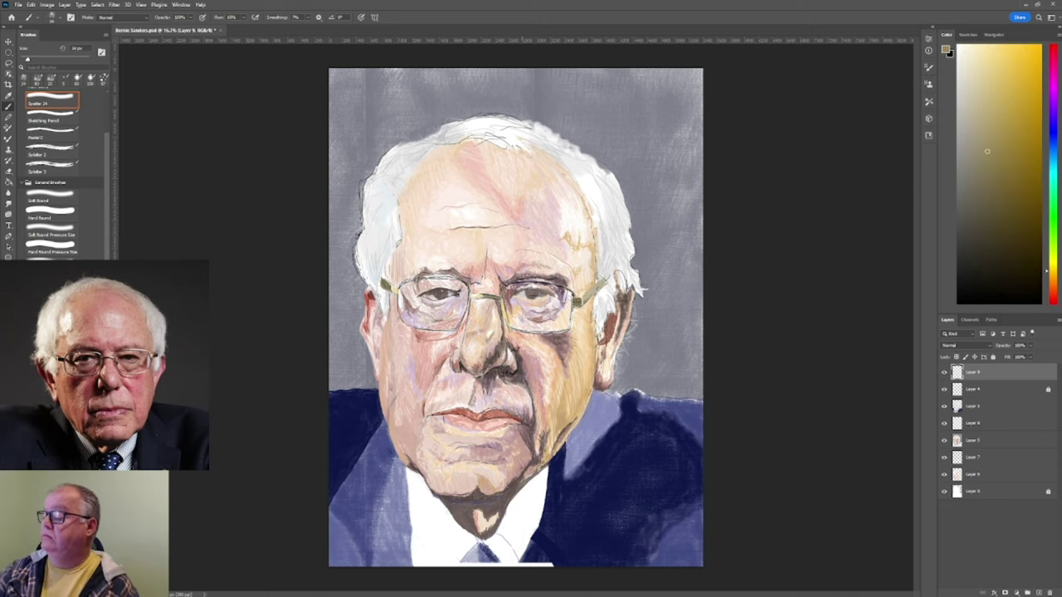
left_click(518, 284, "alt")
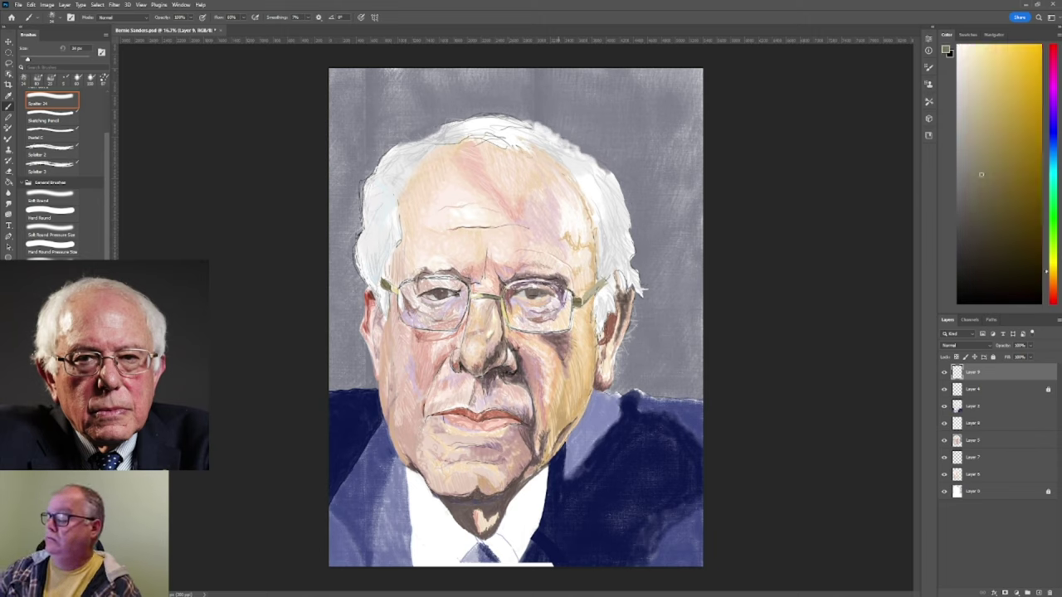
left_click(571, 322, "alt")
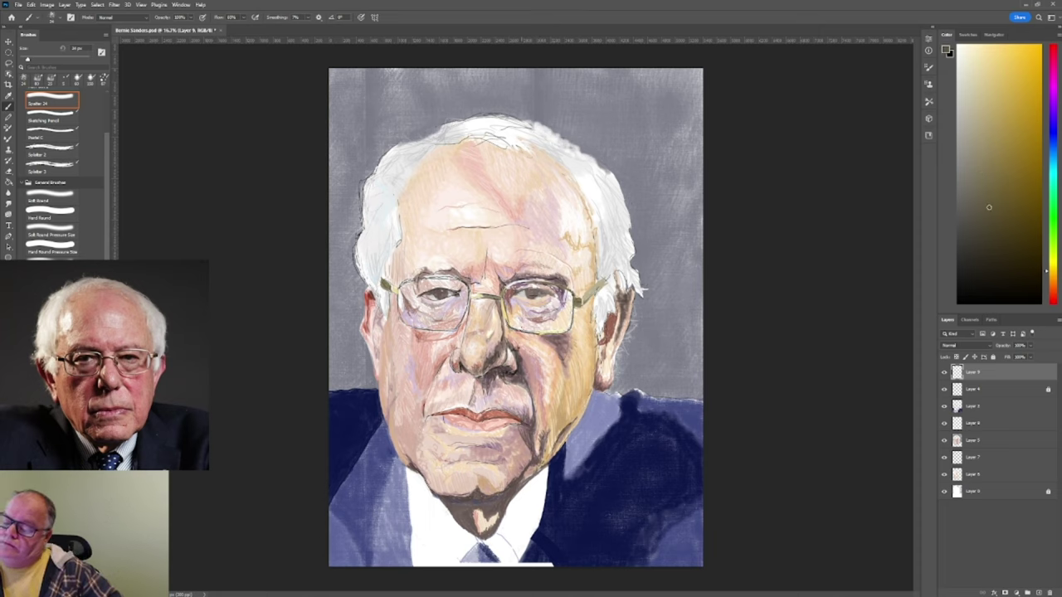
Sample shirt white, frame olive-tan, pale cream and grey tones from the portrait.
left_click(521, 512, "alt")
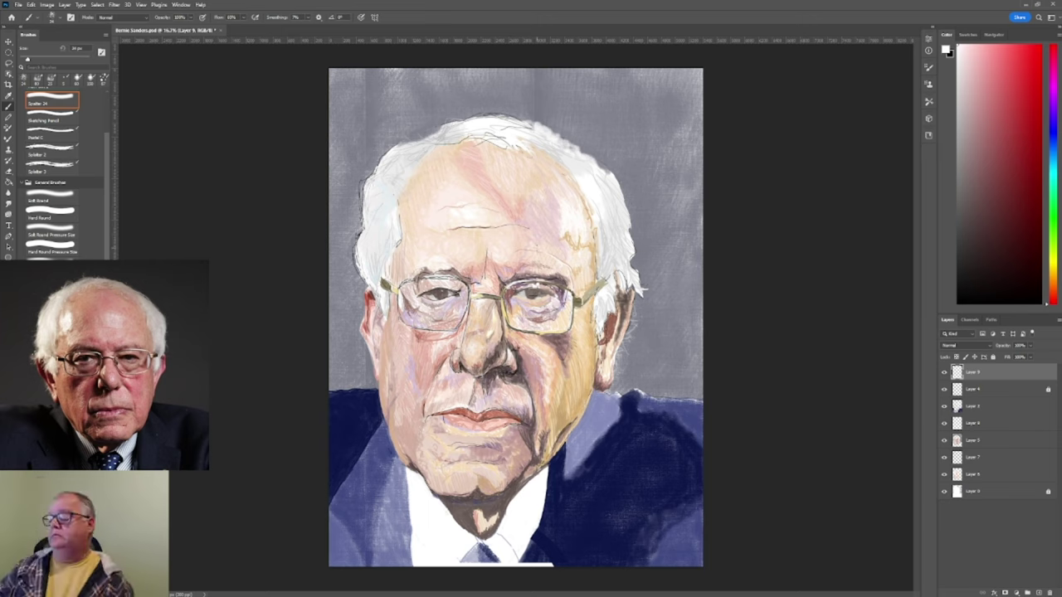
left_click(412, 282, "alt")
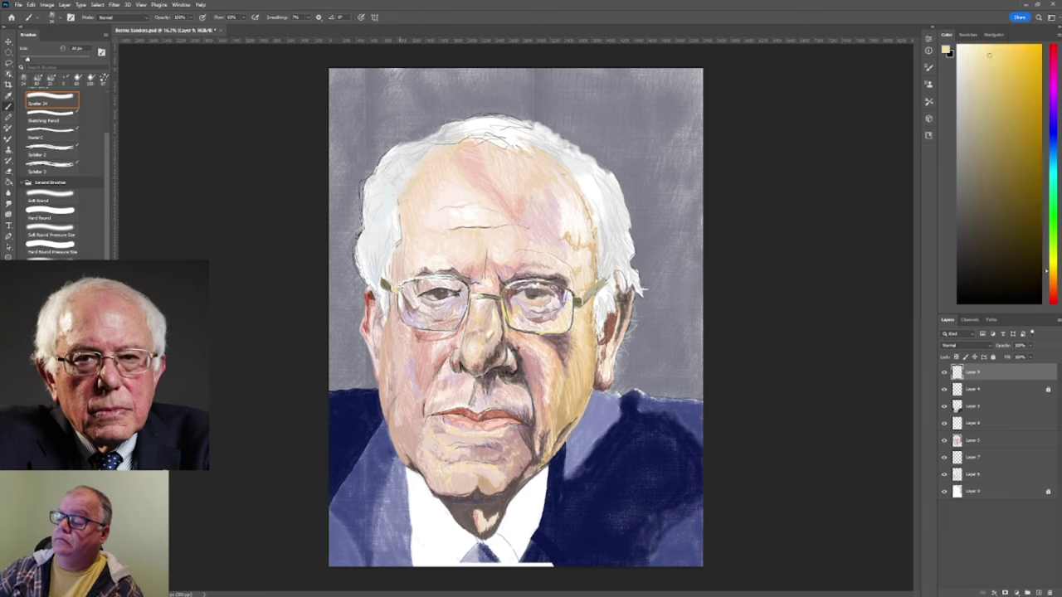
left_click(409, 241, "alt")
left_click(447, 207, "alt")
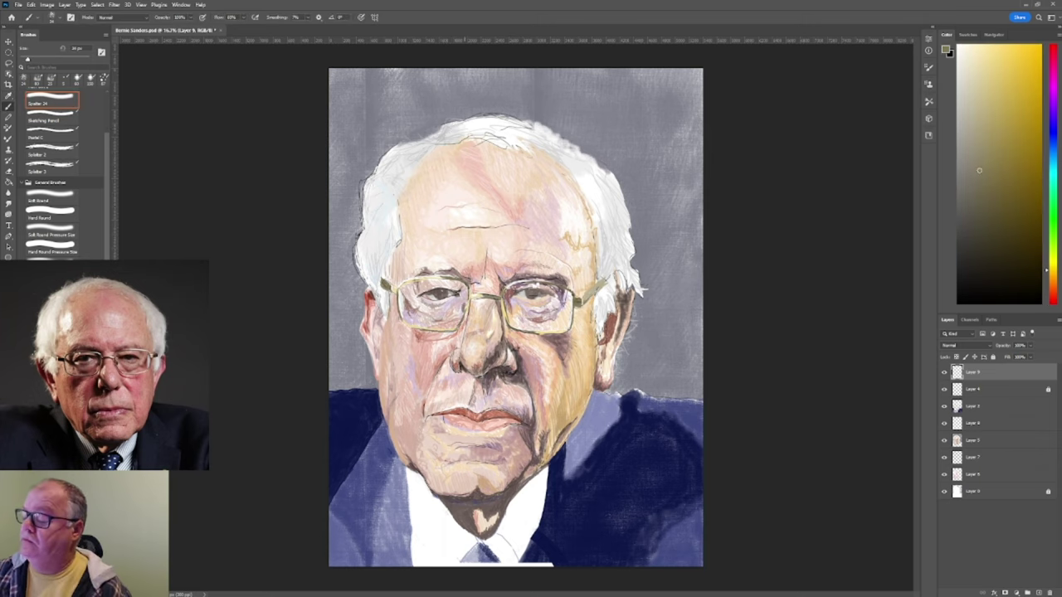
left_click(462, 307, "alt")
left_click(485, 365, "alt")
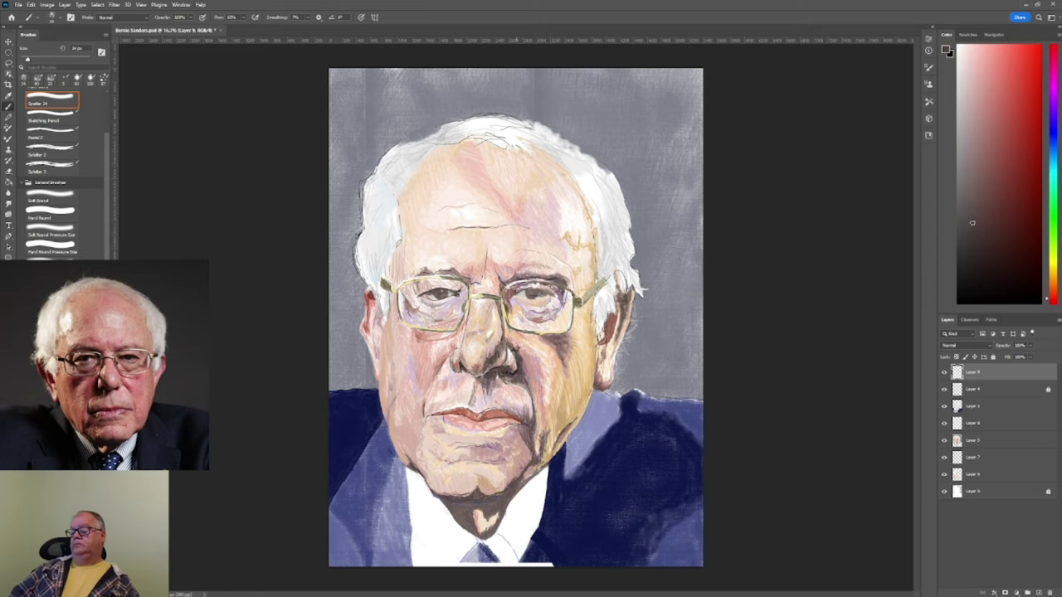
Fine-tune a pale pink shade, then select a fine white pencil-like brush.
left_click(409, 304, "alt")
left_click(408, 303, "alt")
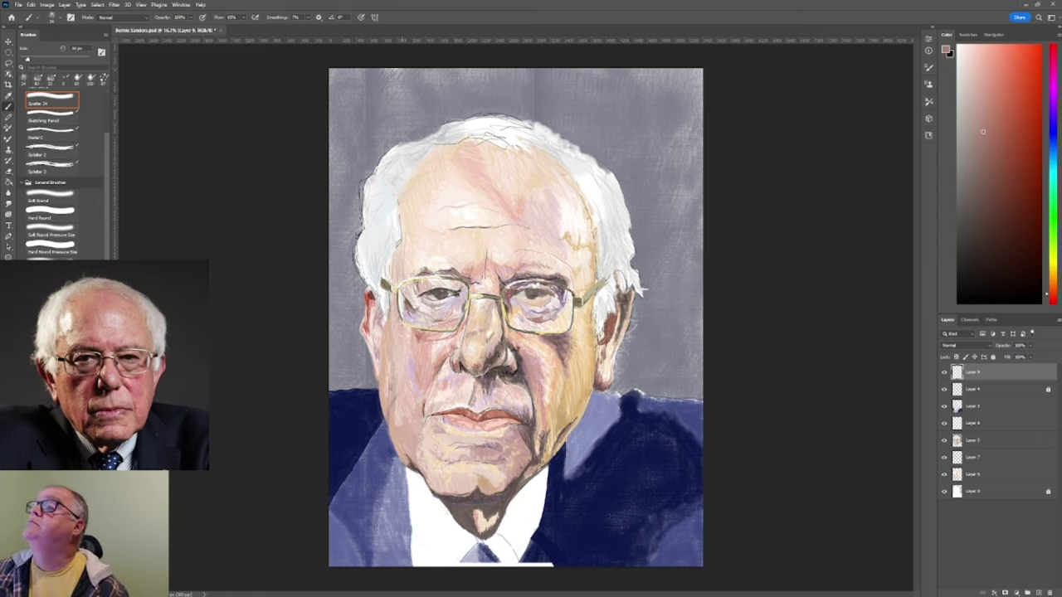
left_click(420, 310, "alt")
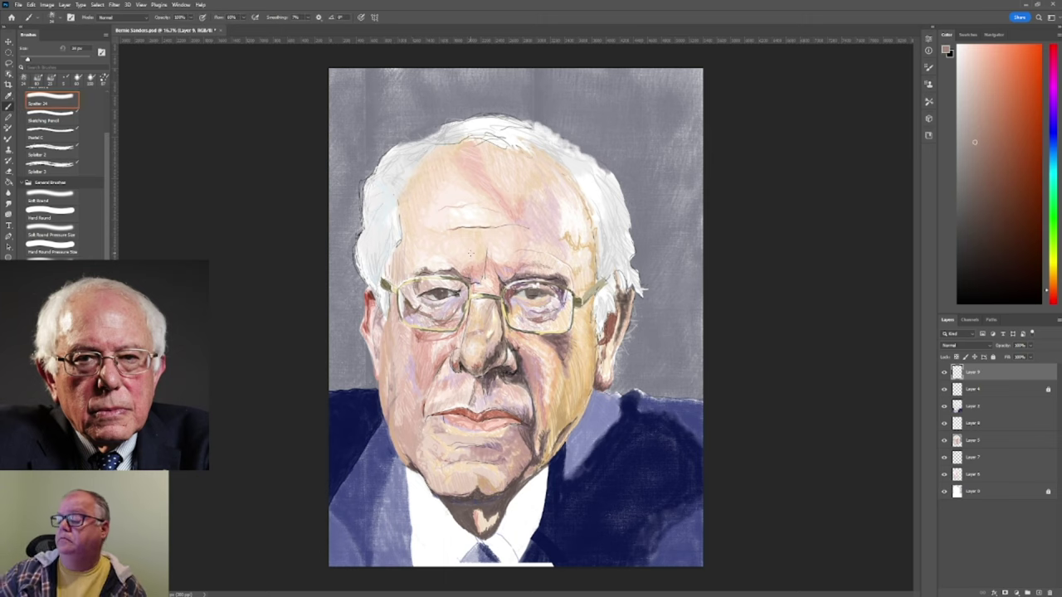
left_click(515, 307, "alt")
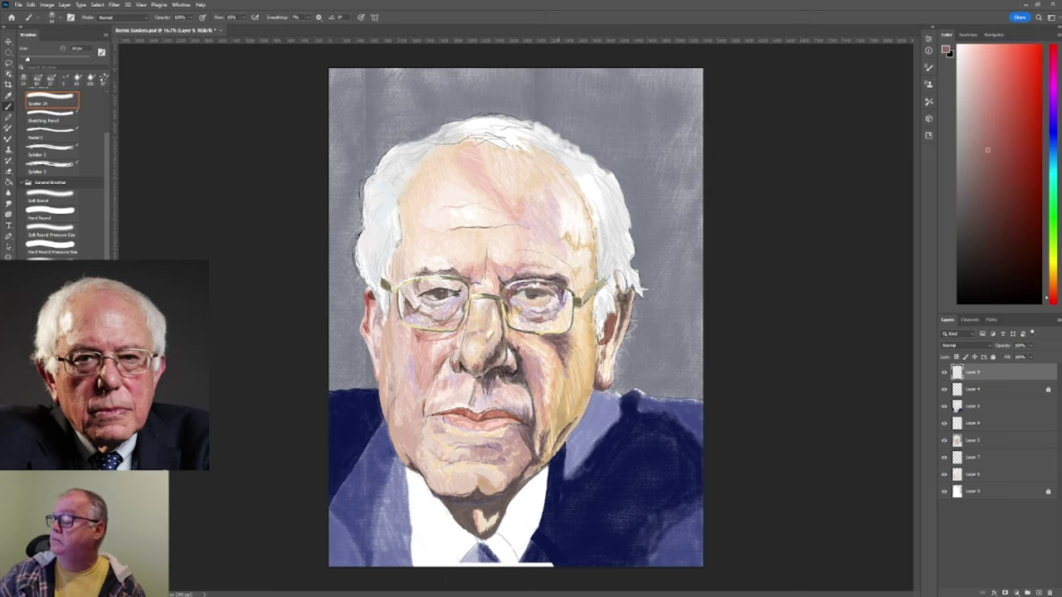
left_click(539, 309, "alt")
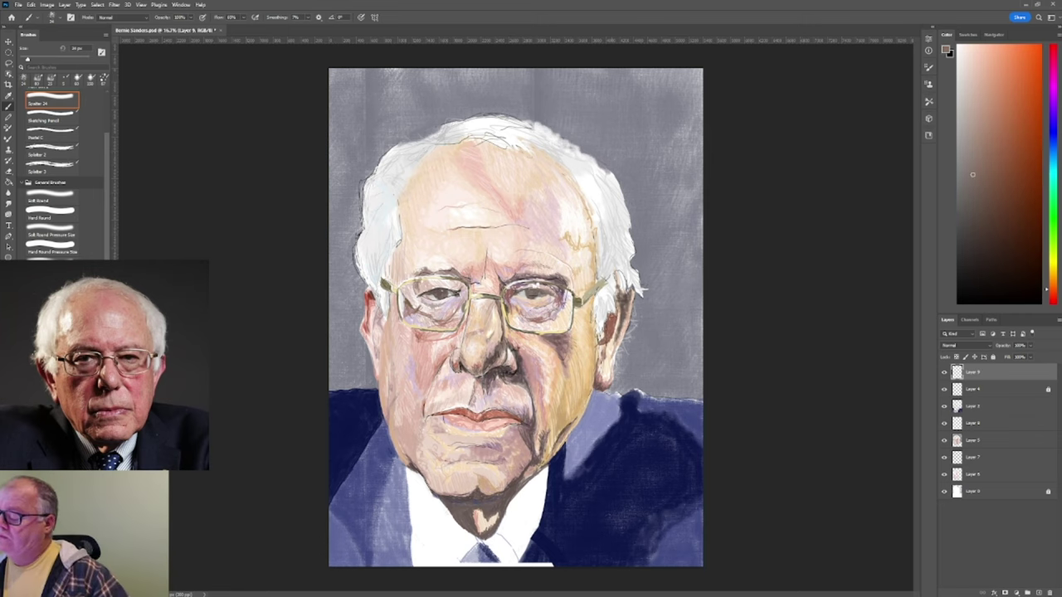
left_click(63, 121)
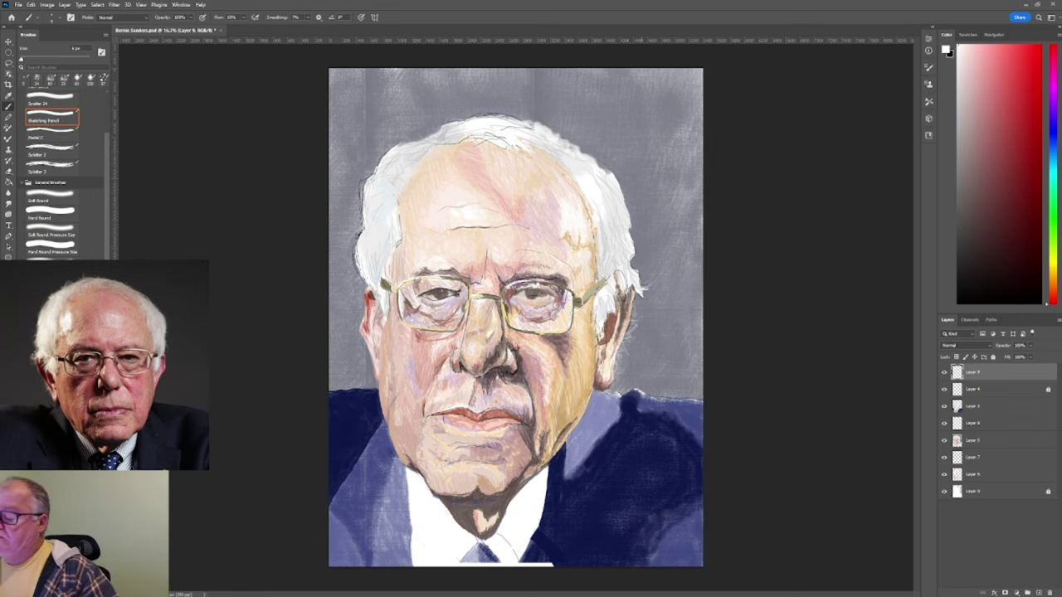
Soften the right and top hair edges with white and background blue-grey strokes.
mouse_move(631, 253)
left_mouse_down()
mouse_move(641, 267)
mouse_move(639, 232)
mouse_move(591, 149)
left_mouse_up()
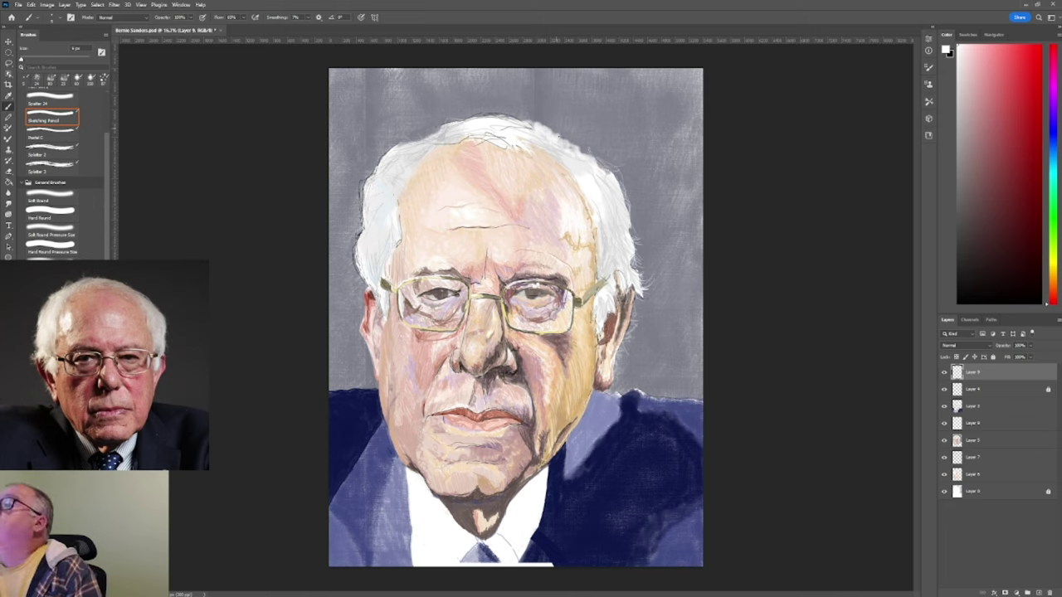
left_click(663, 207, "alt")
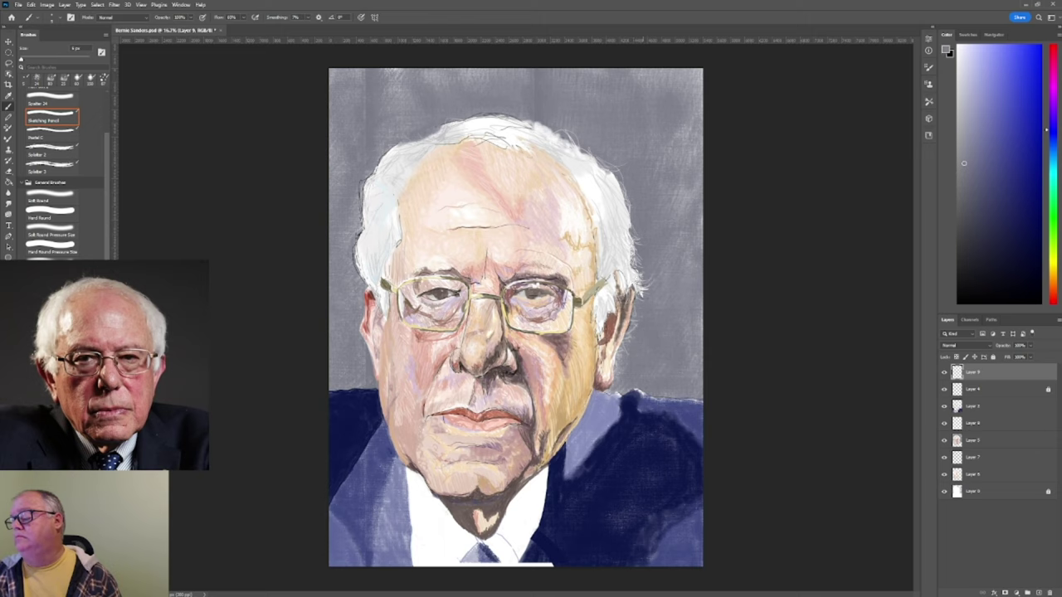
left_click_drag(622, 259, 610, 177)
left_click_drag(581, 173, 565, 160)
left_click_drag(589, 196, 563, 155)
left_click_drag(548, 152, 506, 121)
left_click_drag(410, 158, 387, 143)
On Layer 3, lighten the hair's dark left edge, reset colours to white, and begin flipping the canvas.
left_click(972, 388)
key("x")
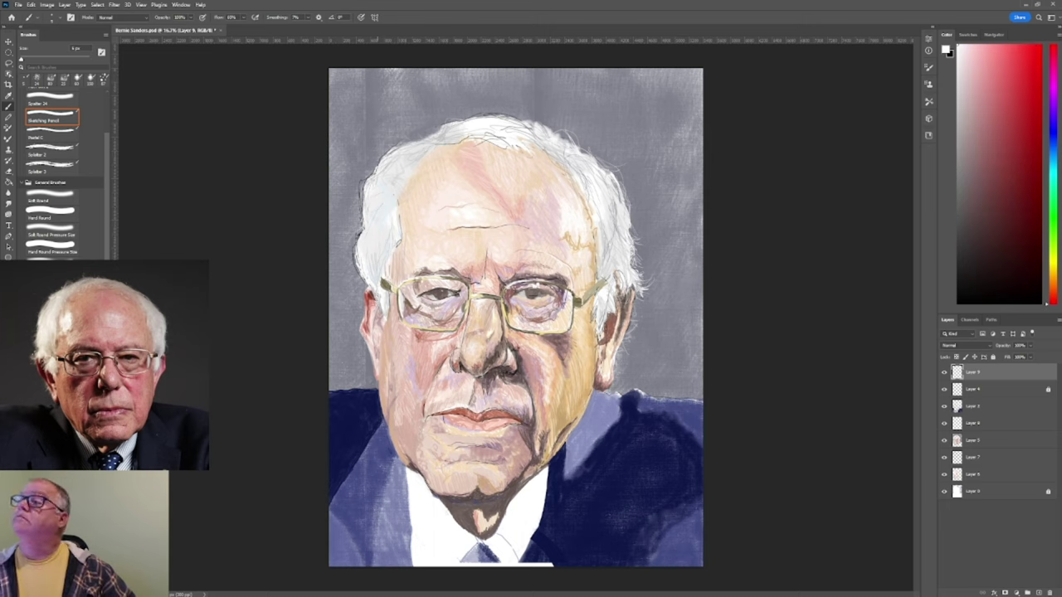
left_click(962, 423)
left_click(962, 388)
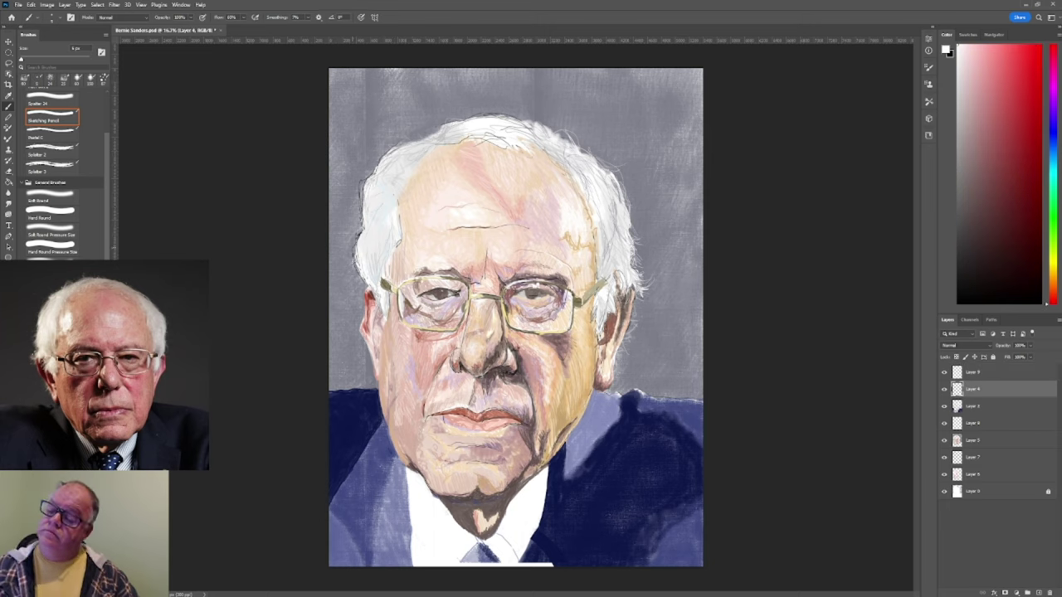
left_click(962, 372)
left_click(960, 405)
left_click_drag(361, 189, 362, 215)
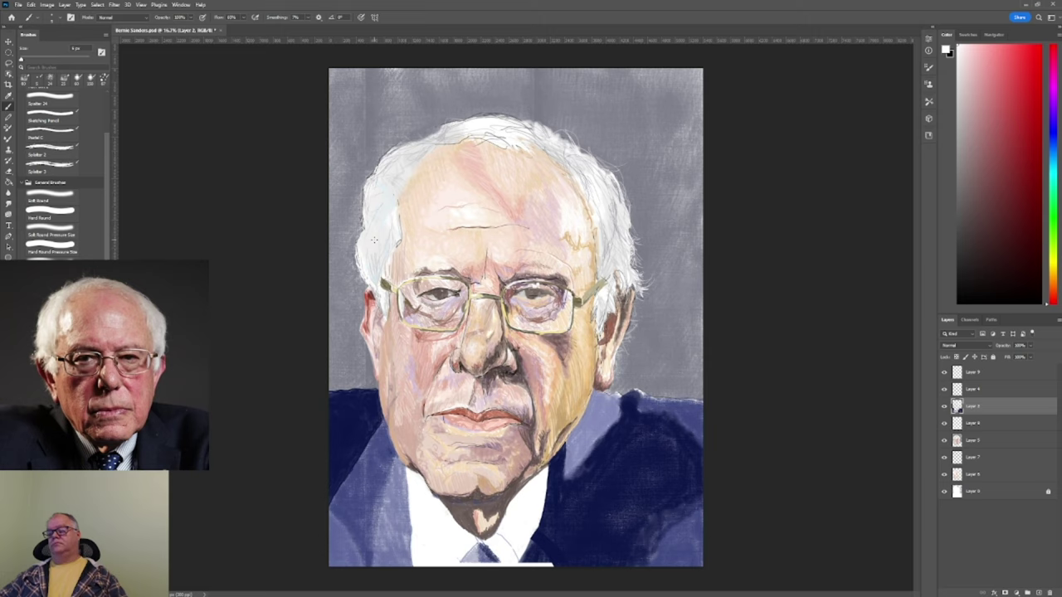
left_click(374, 240, "alt")
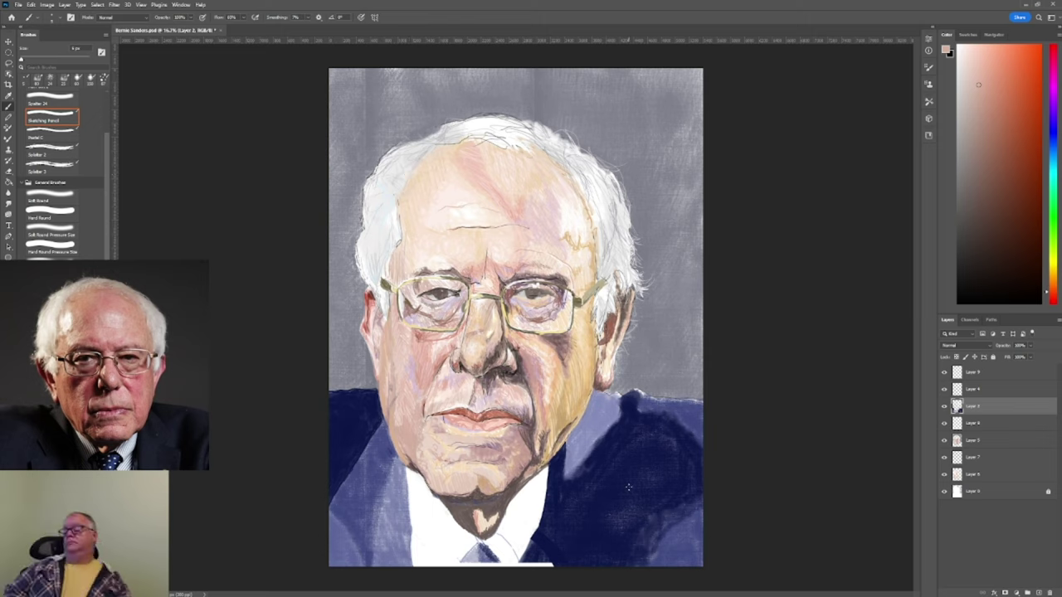
key("d")
key("x")
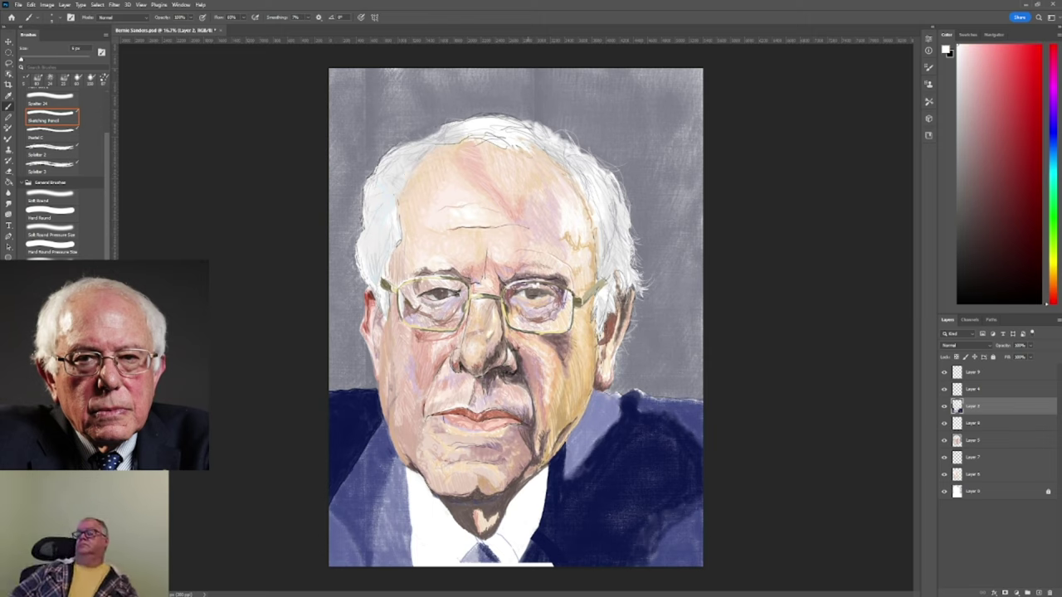
left_click(47, 4)
Flip the canvas horizontally and outline the shirt collar's right edge in dark navy.
left_click(169, 119)
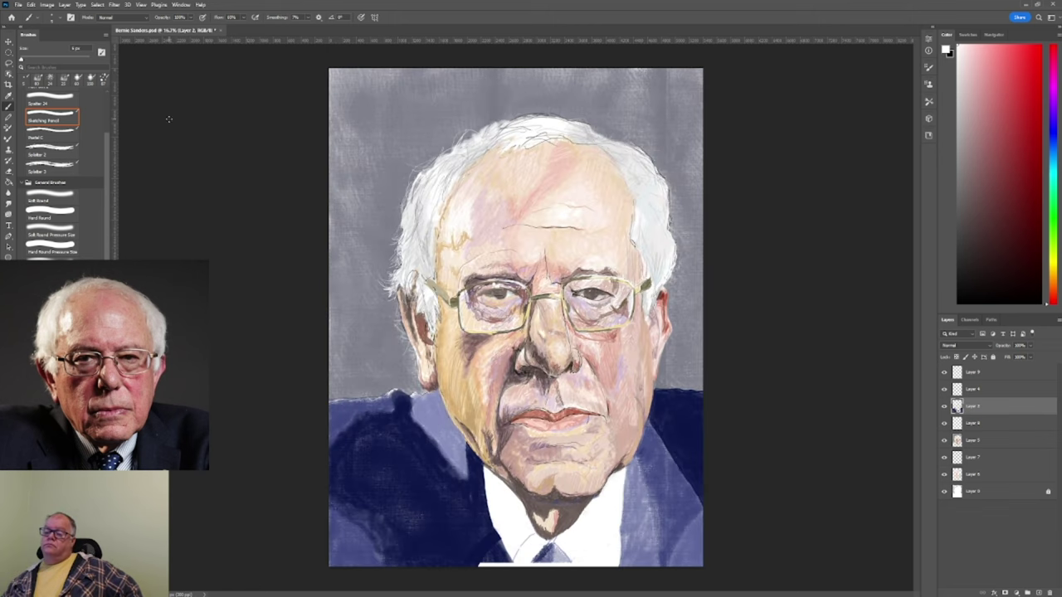
left_click(972, 372)
left_click(580, 515, "alt")
left_click_drag(622, 469, 620, 521)
left_click(639, 531, "alt")
left_click_drag(623, 468, 614, 564)
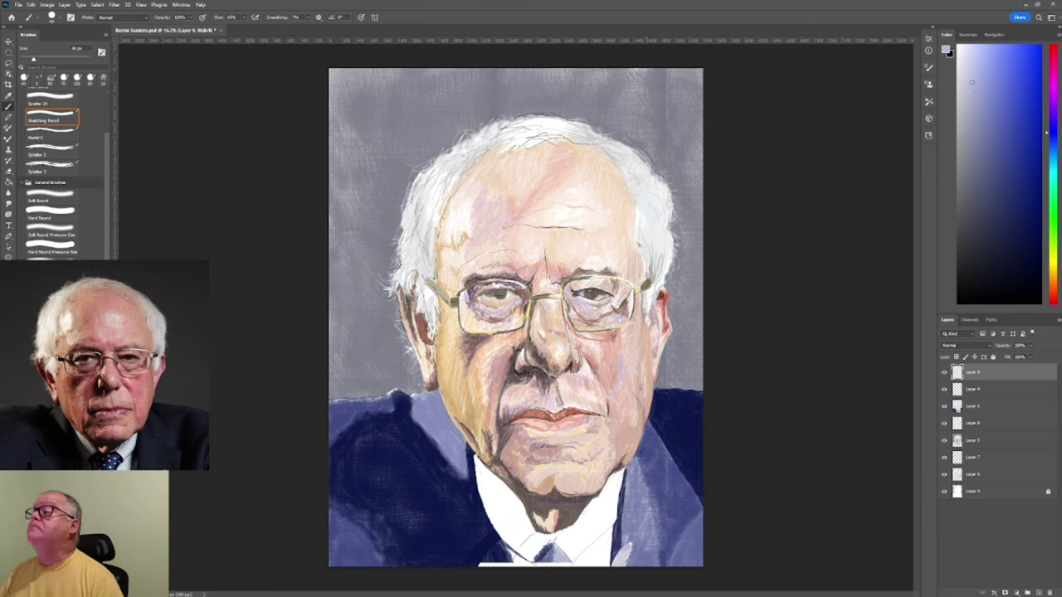
left_click_drag(624, 467, 626, 548)
mouse_move(627, 495)
left_mouse_down()
mouse_move(625, 544)
mouse_move(631, 461)
left_mouse_up()
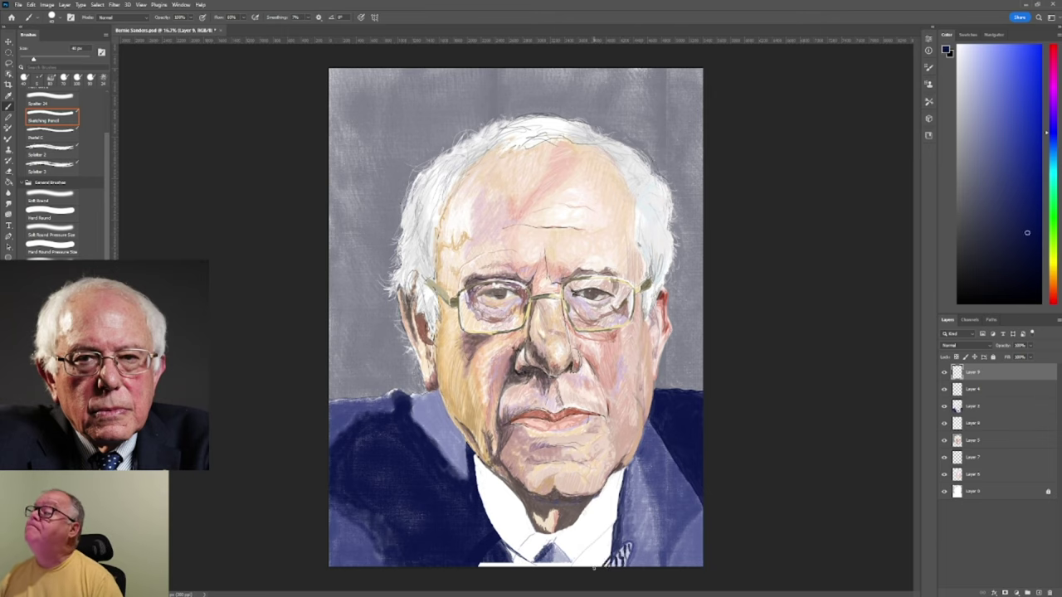
mouse_move(612, 541)
left_mouse_down()
mouse_move(592, 569)
mouse_move(574, 565)
left_mouse_up()
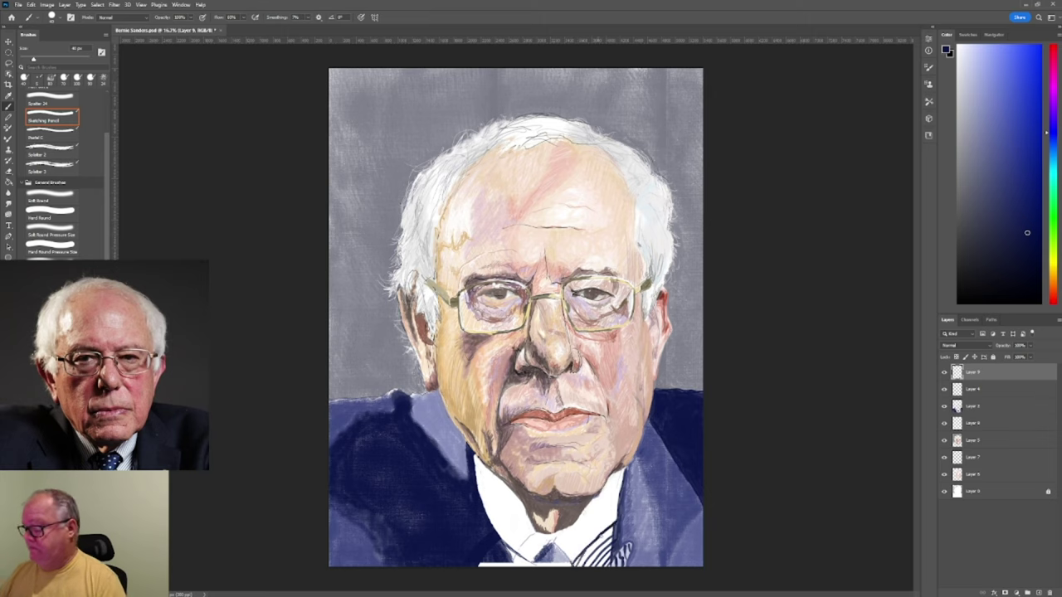
Darken the tie with navy, then lighten the left shoulder edge in grey-blue on Layer 3.
left_click(565, 567, "alt")
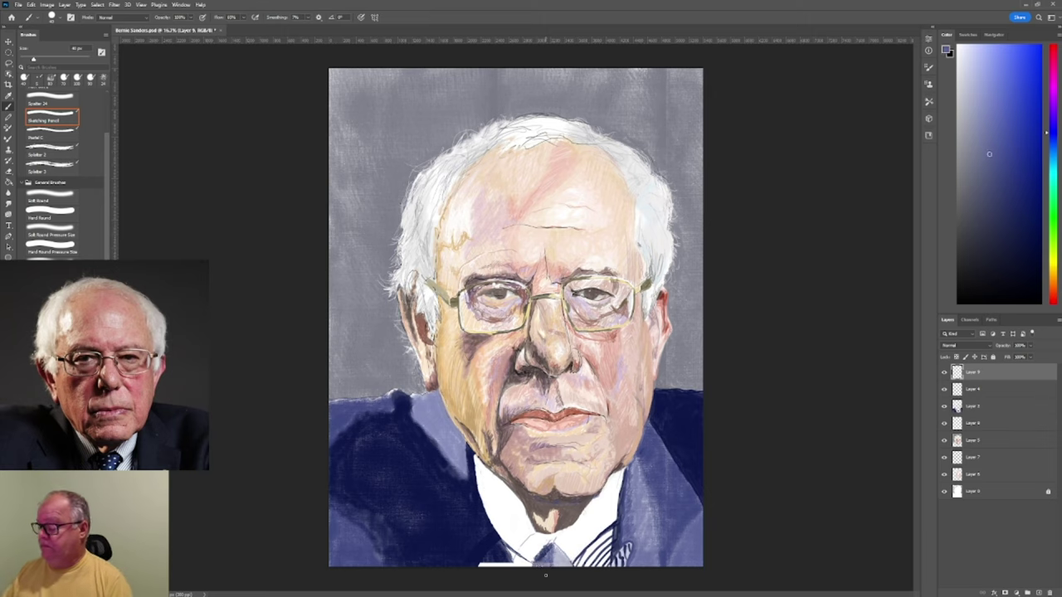
left_click_drag(534, 534, 532, 564)
left_click(603, 537, "alt")
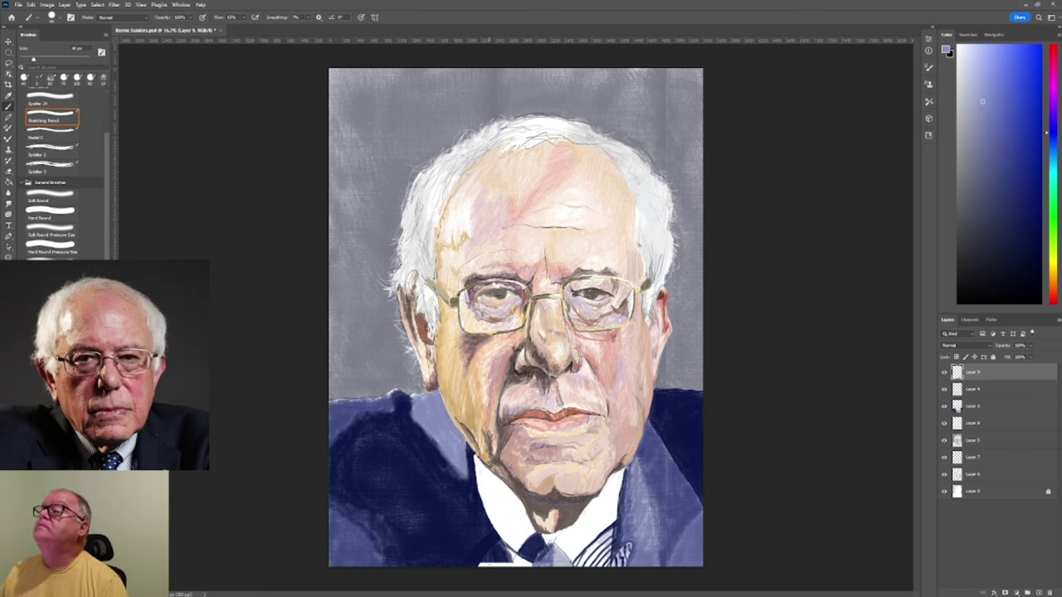
left_click(486, 561, "alt")
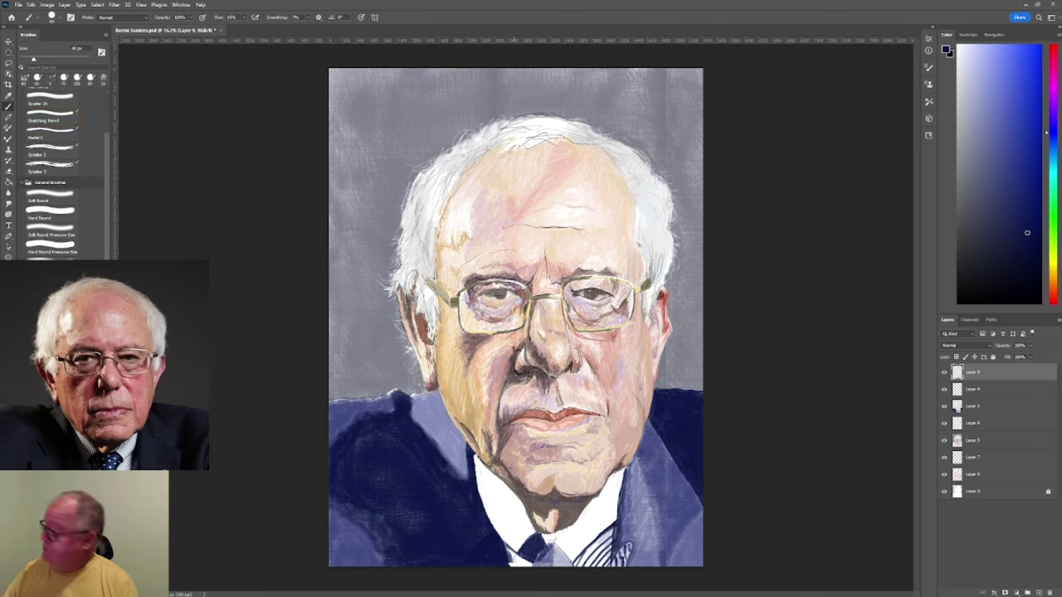
key("alt+bracketleft")
key("alt+bracketleft")
key("period")
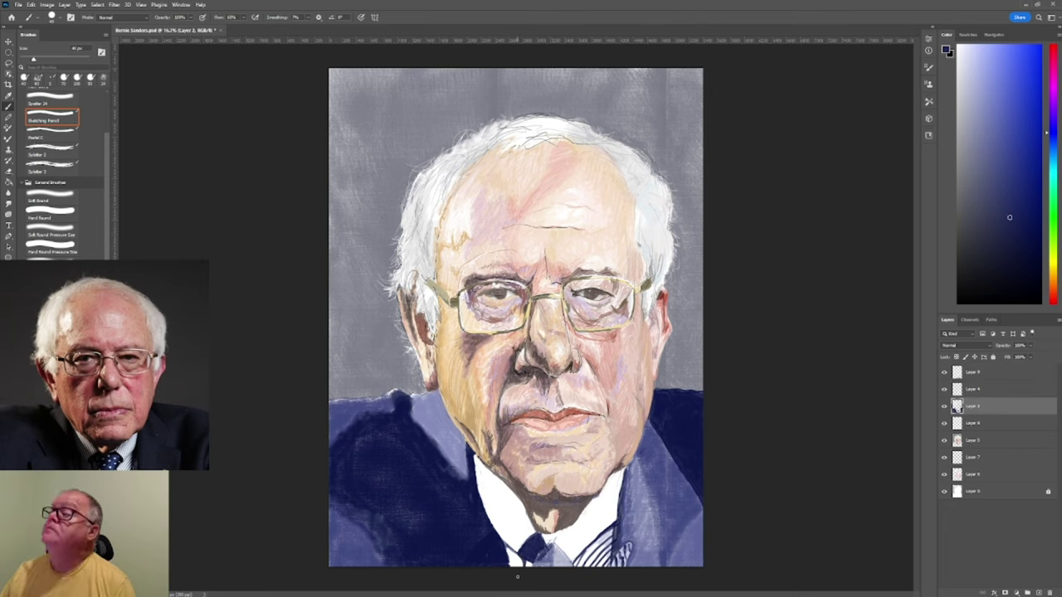
left_click(531, 564, "alt")
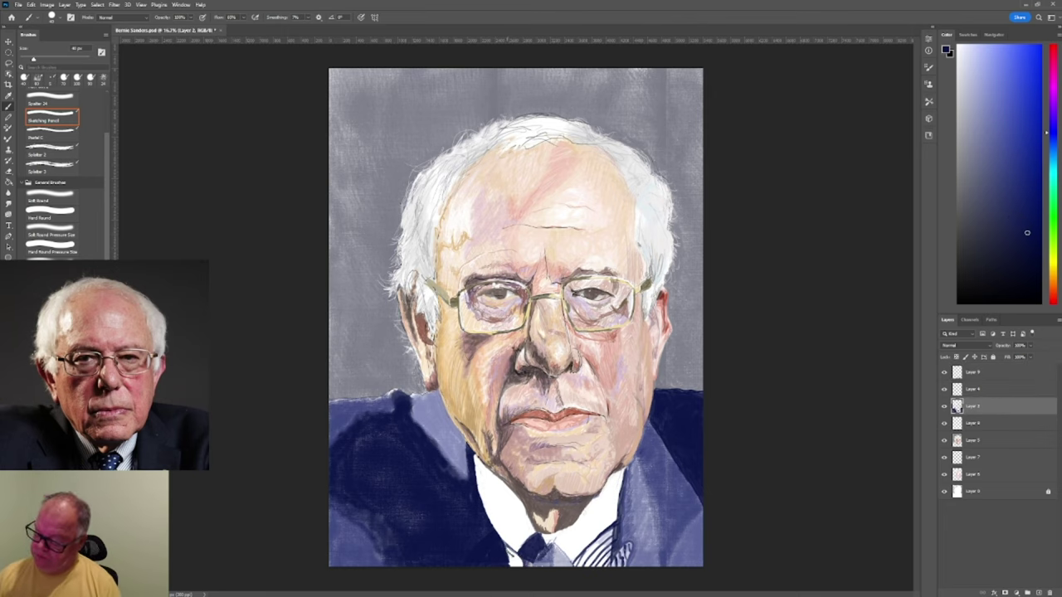
left_click(336, 391, "alt")
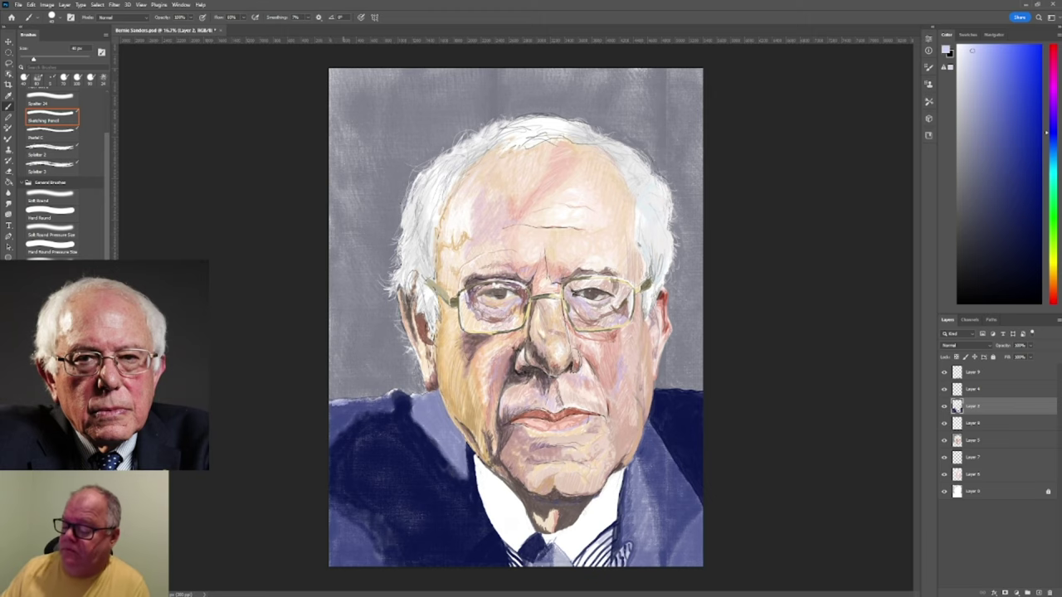
left_click_drag(330, 408, 352, 401)
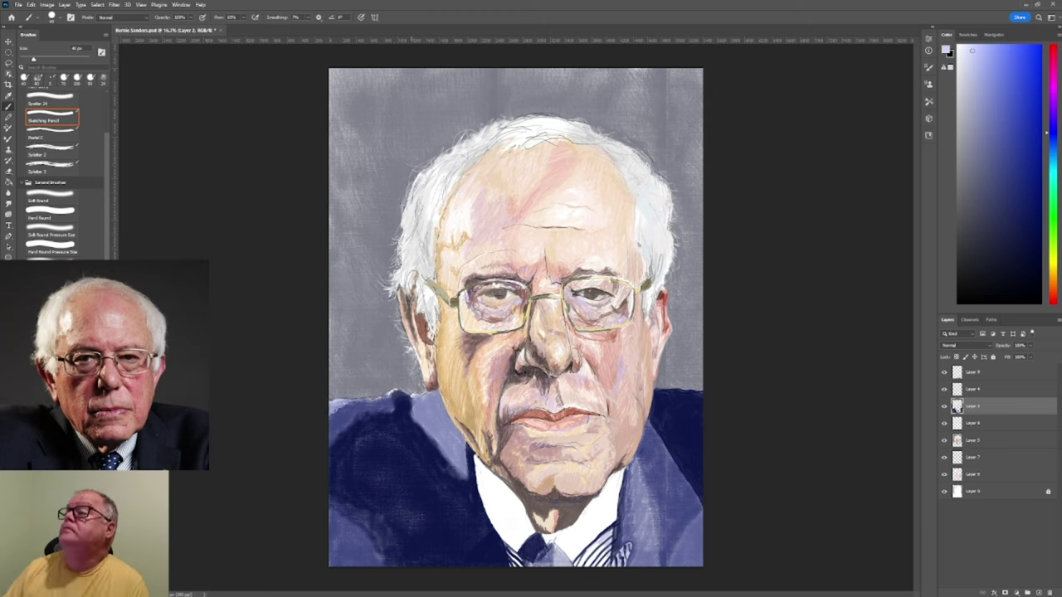
Back on Layer 9, paint dark navy vertical stripes down the white shirt front.
left_click(308, 498, "alt")
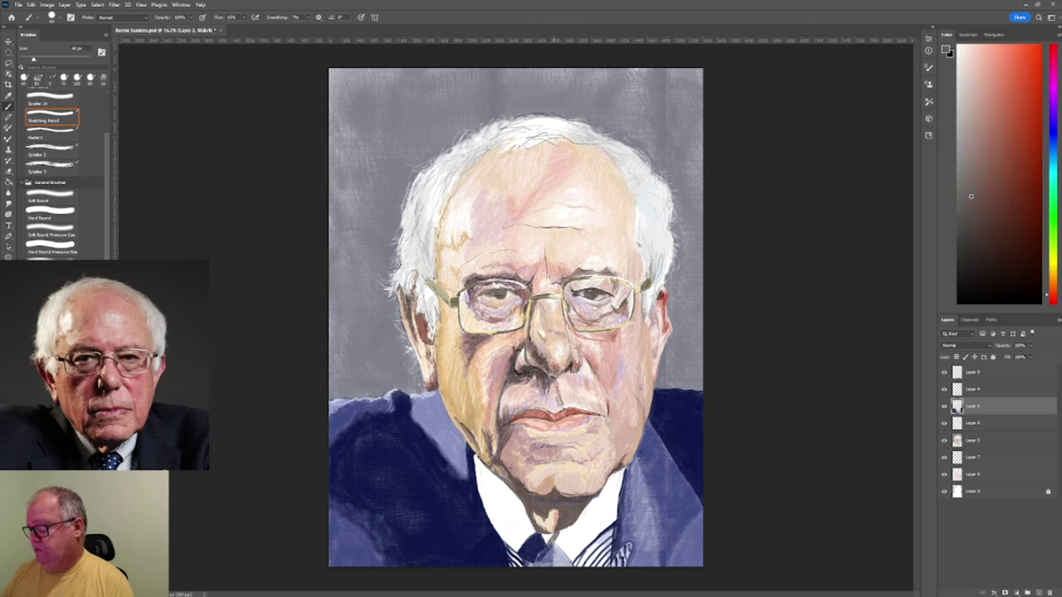
left_click(546, 537, "alt")
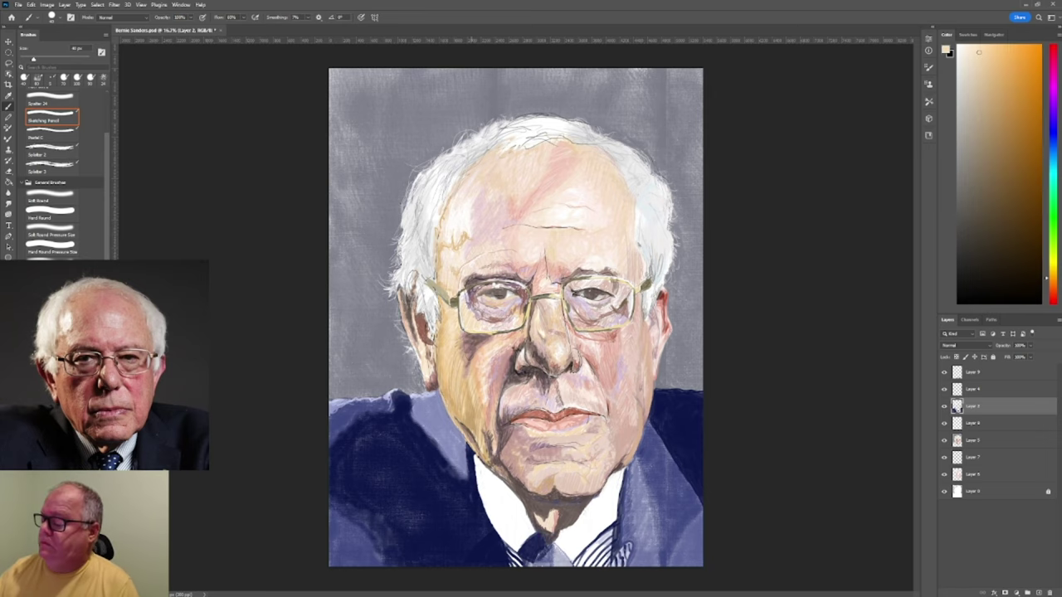
left_click(336, 406, "alt")
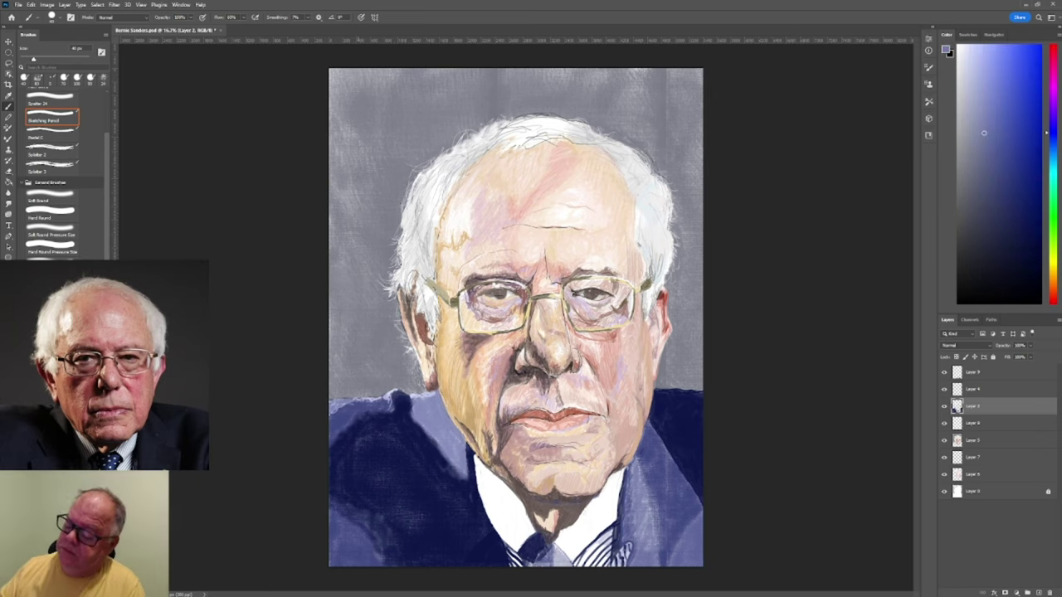
left_click(423, 395, "alt")
left_click(423, 395, "ctrl")
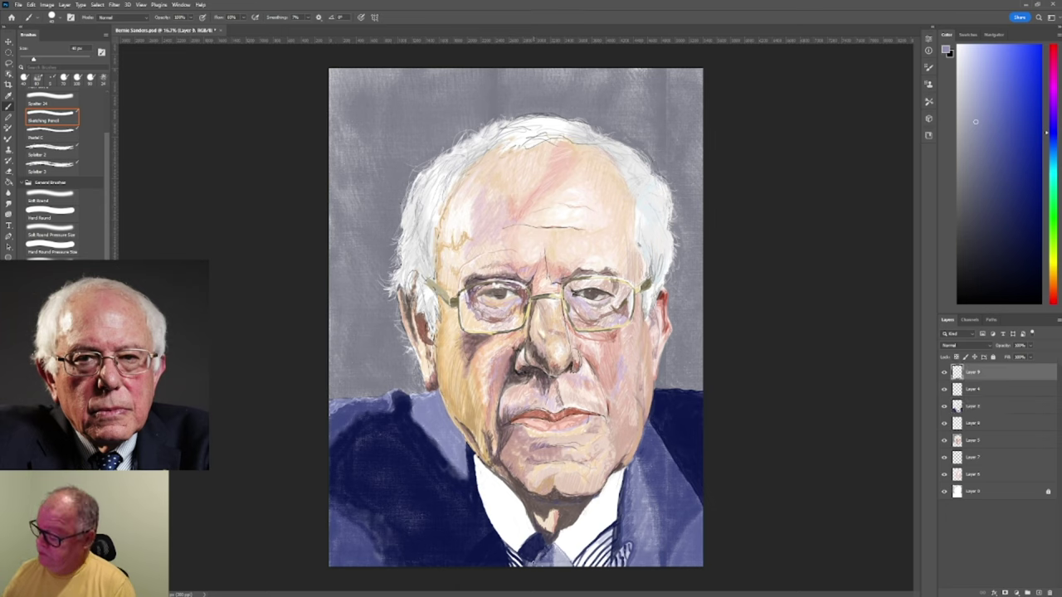
left_click(539, 554, "alt")
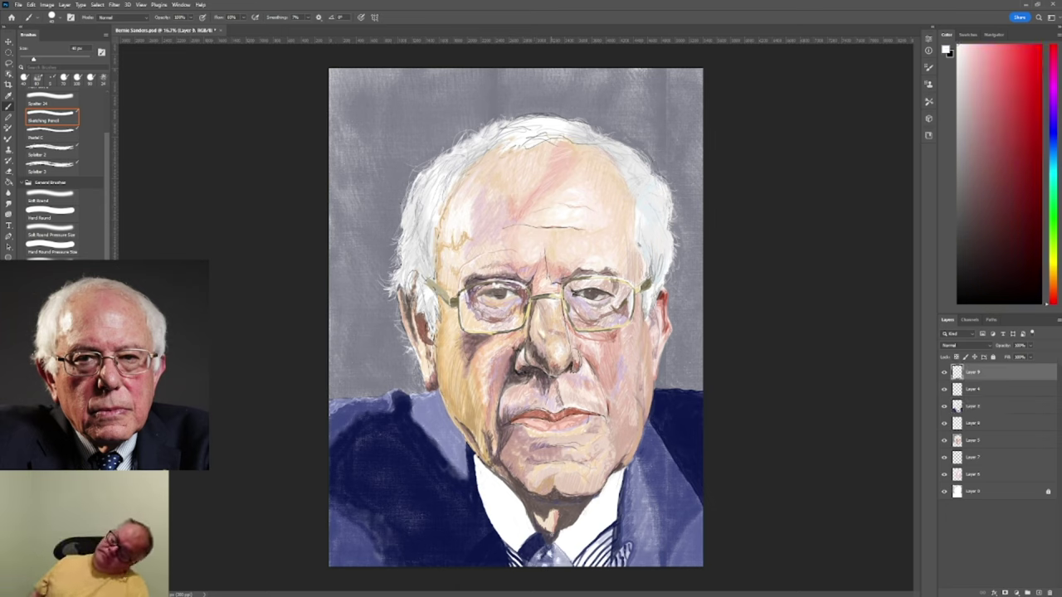
left_click(527, 516, "alt")
left_click_drag(499, 479, 523, 549)
left_click_drag(475, 456, 506, 539)
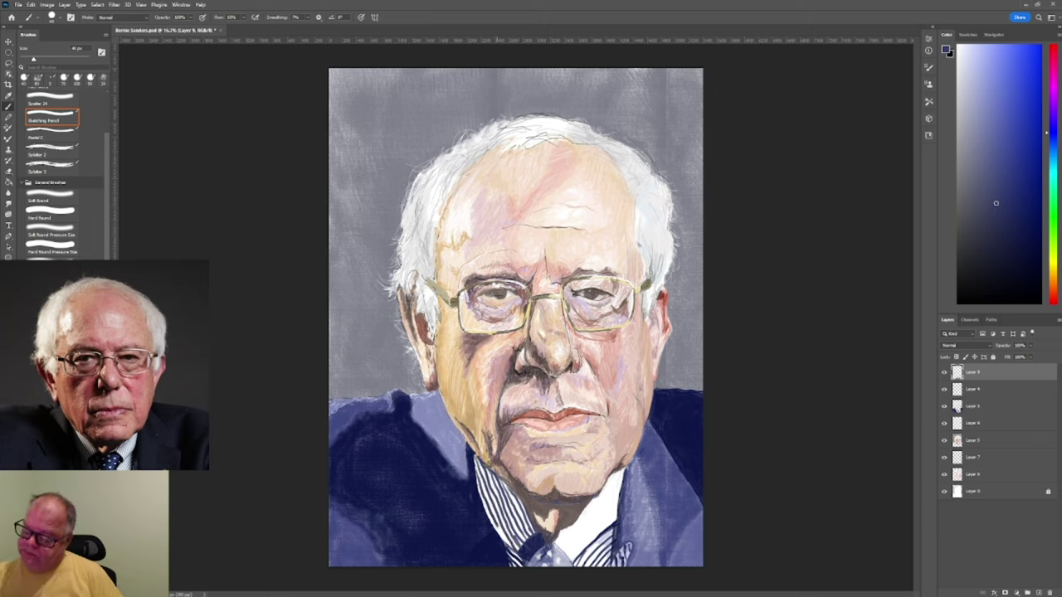
left_click(539, 531, "alt")
left_click(613, 531, "alt")
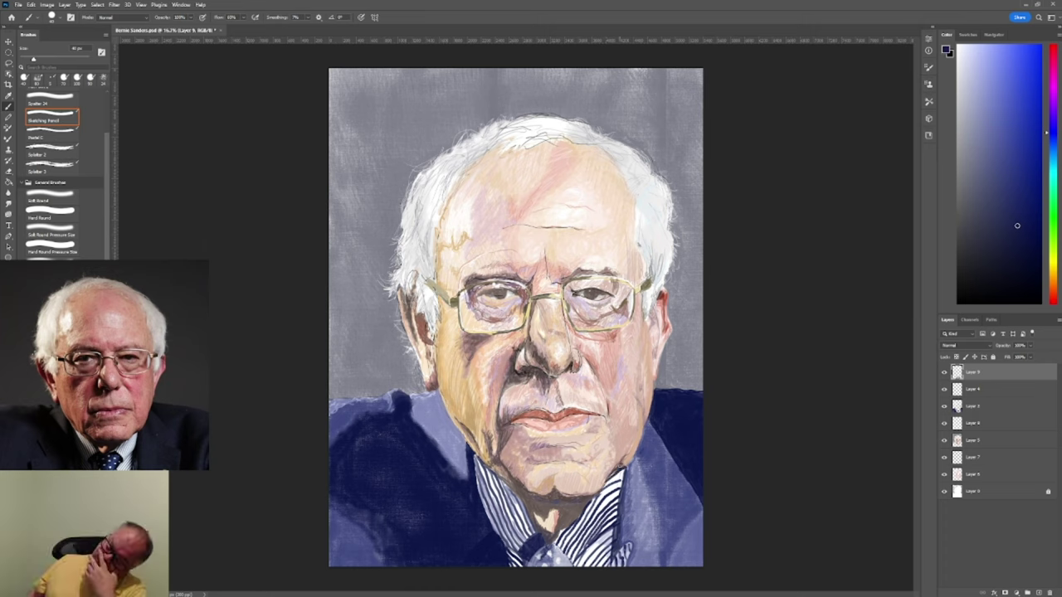
left_click(616, 474, "alt")
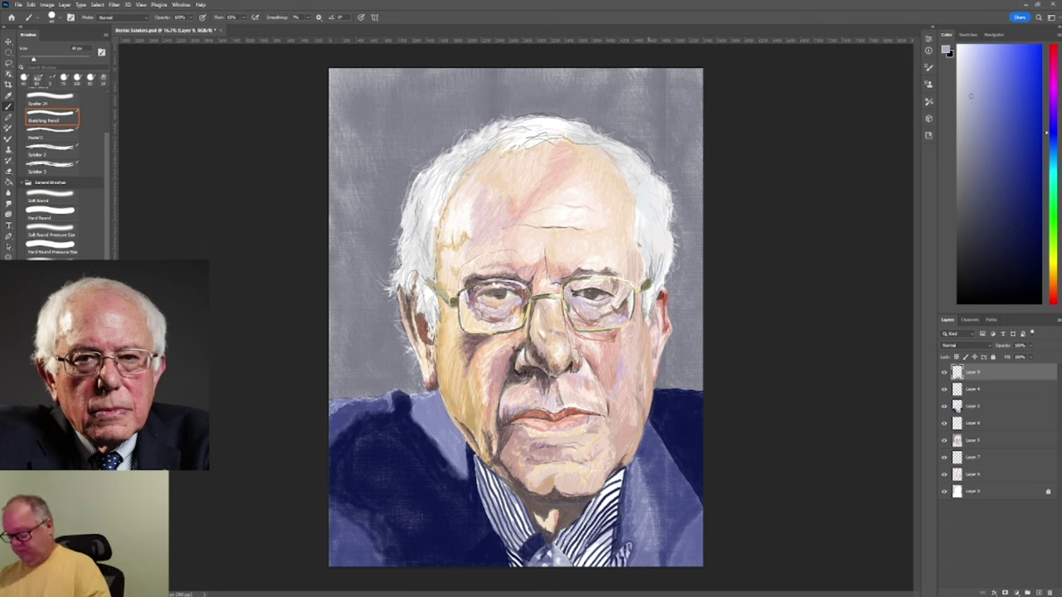
Make Layer 5 active and return to the pencil brush with pink and grey-blue colours.
key("l")
key("v")
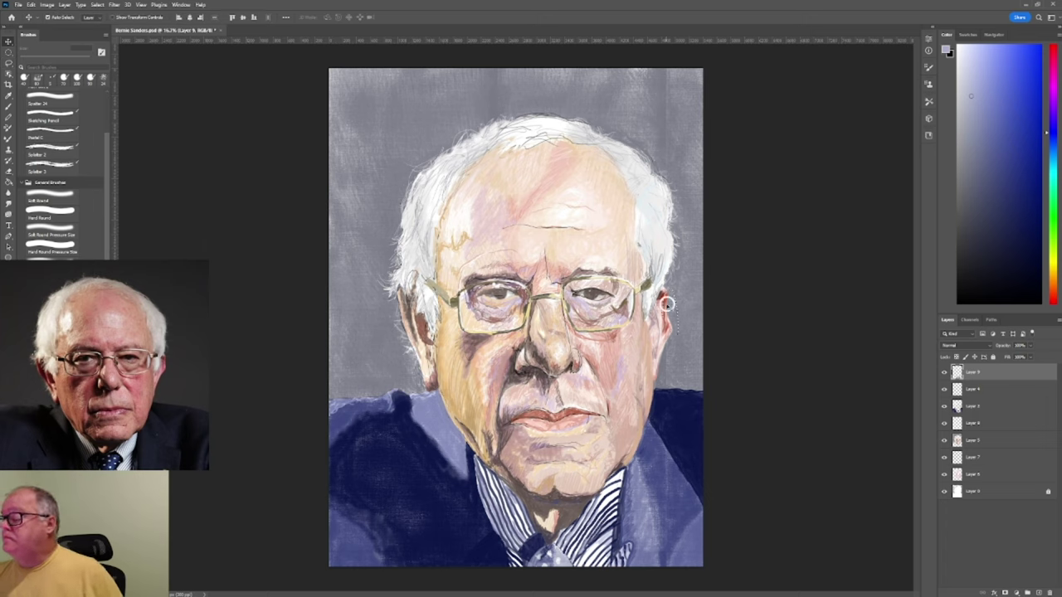
left_click(668, 307, "ctrl")
key("b")
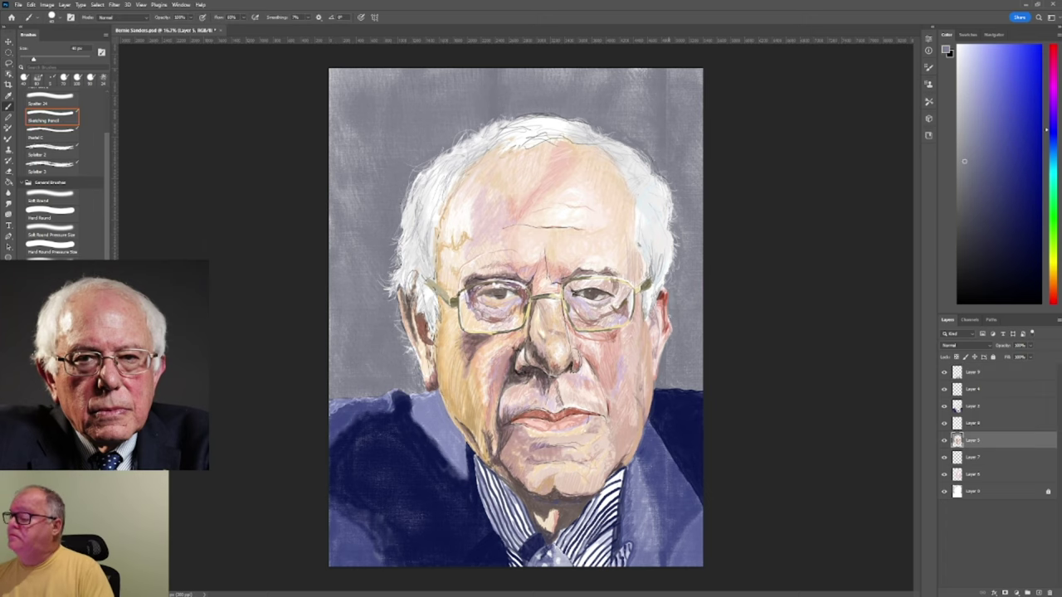
left_click(661, 461, "alt")
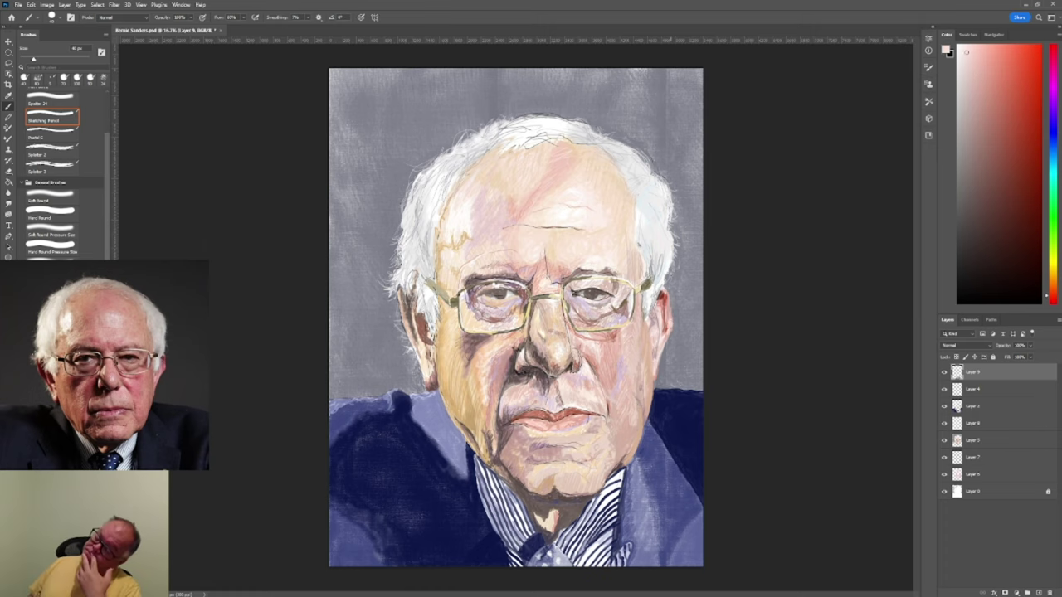
left_click(669, 327, "alt")
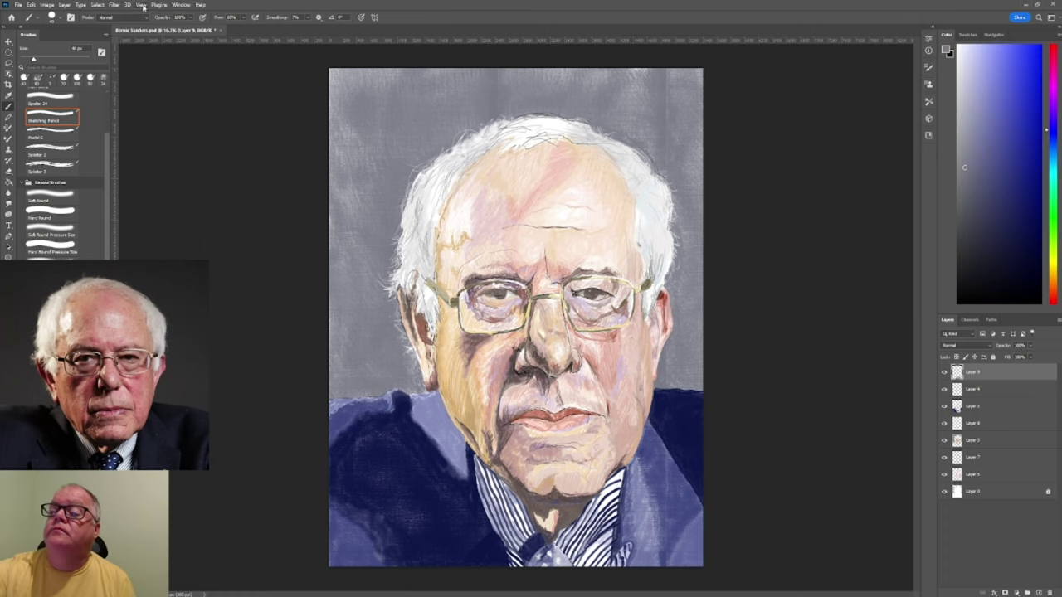
Apply a slight Gaussian Blur to the top layer, then set white as the paint colour.
key("ctrl+minus")
left_click(118, 6)
left_click(221, 138)
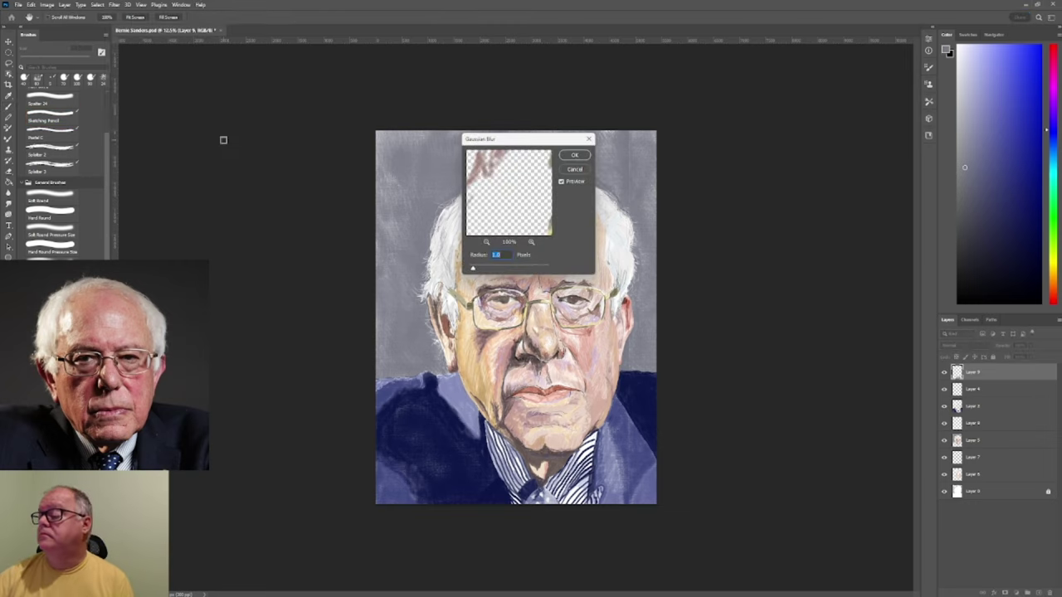
key("Return")
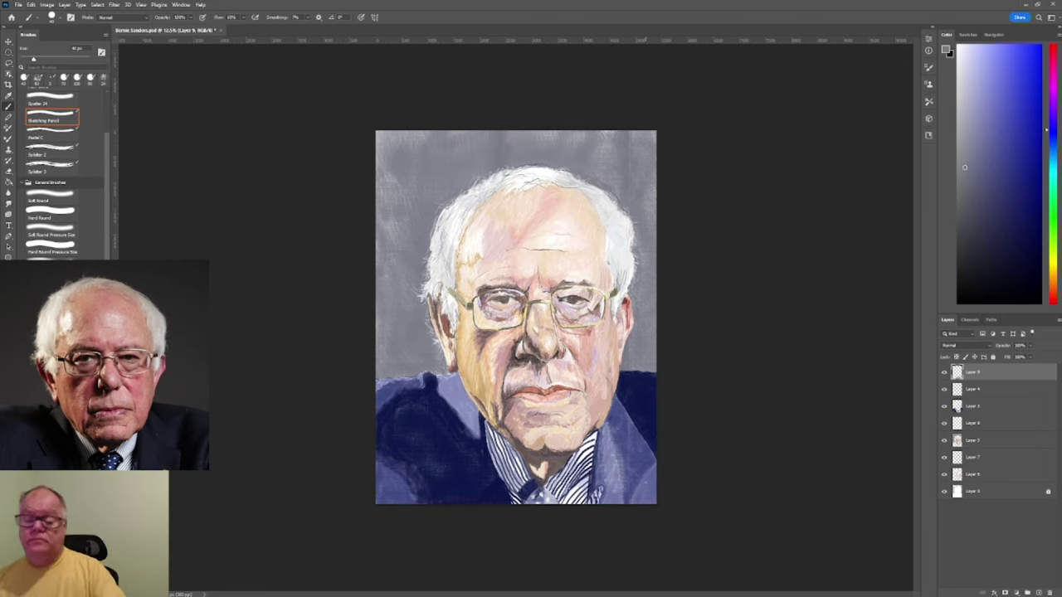
left_click(649, 486, "alt")
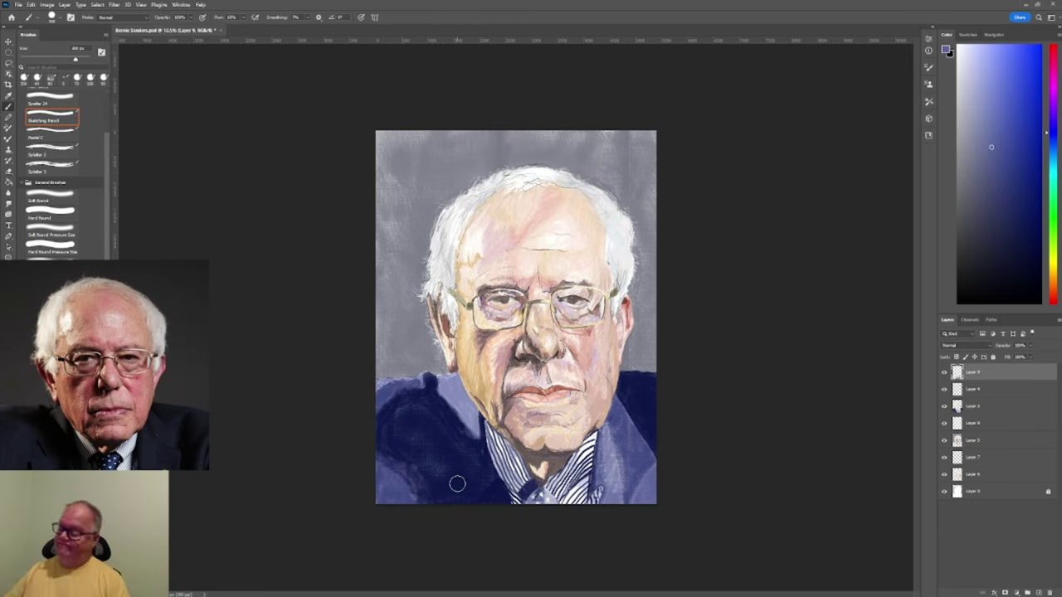
key("ctrl+plus")
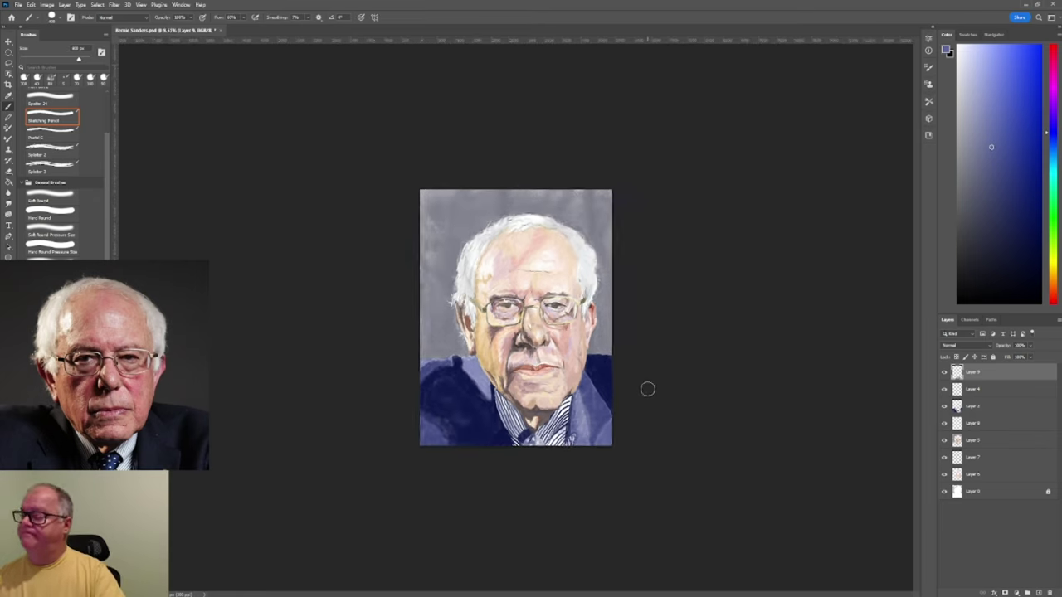
key("x")
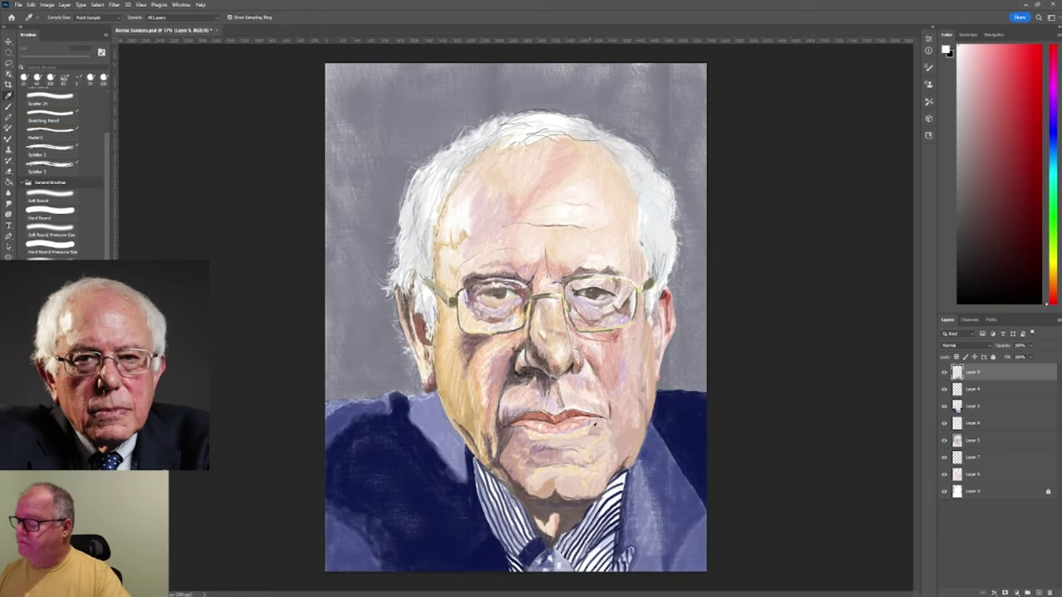
Sample pink and salmon skin tones, ending with white as the paint colour.
left_click(531, 182, "alt")
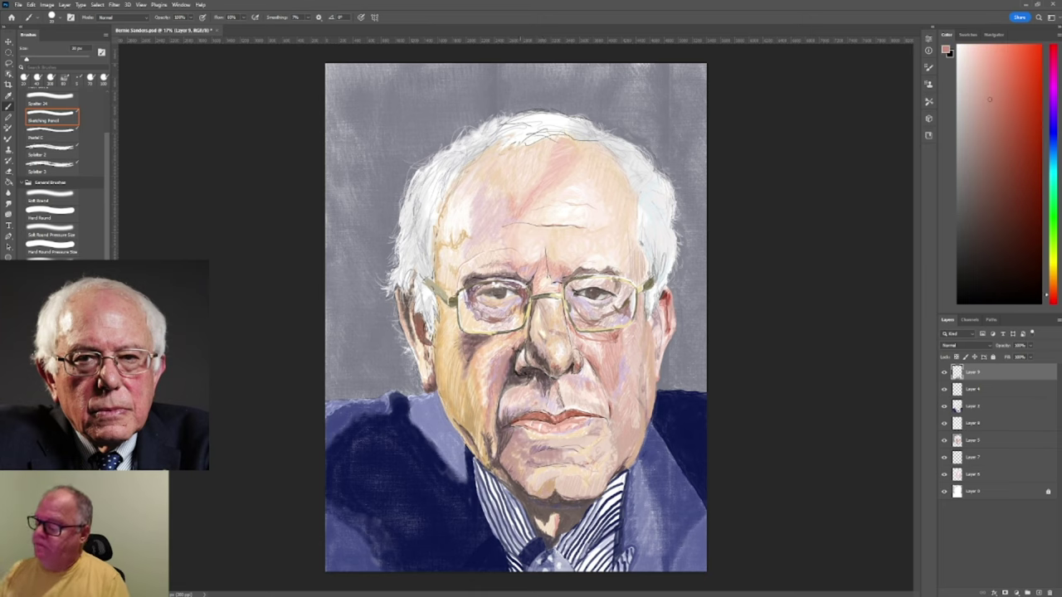
left_click(531, 190, "alt")
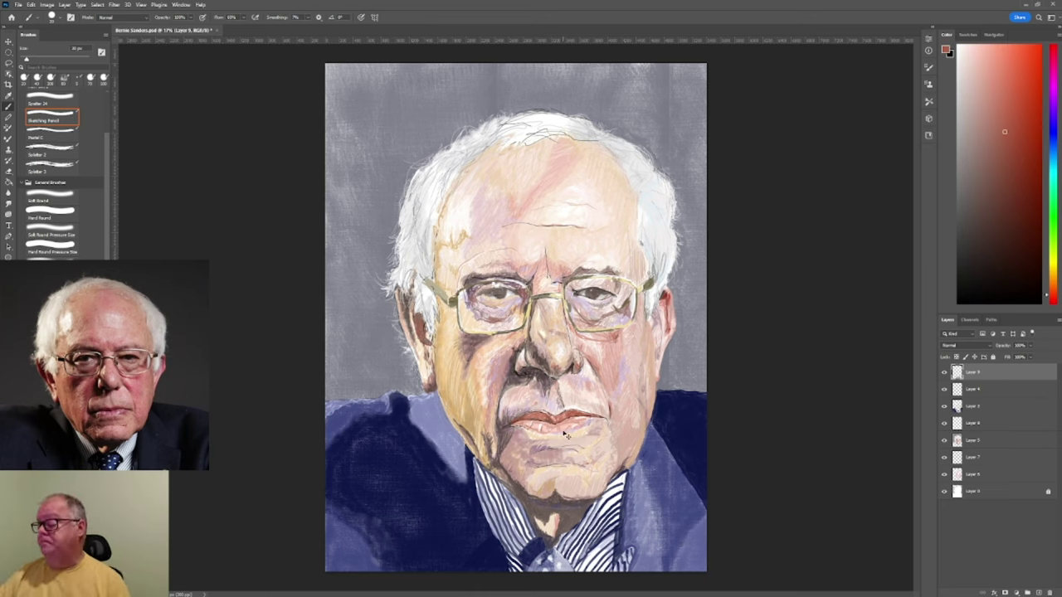
left_click(530, 133, "alt")
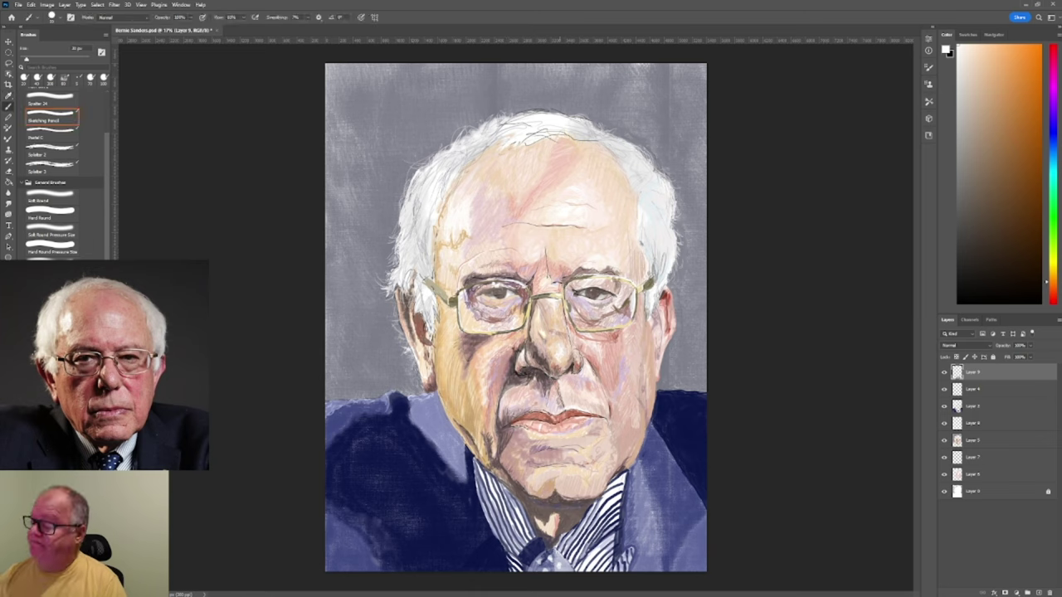
Flatten the image, add a new empty Layer 1, and shrink the brush to 4 px.
left_click(64, 4)
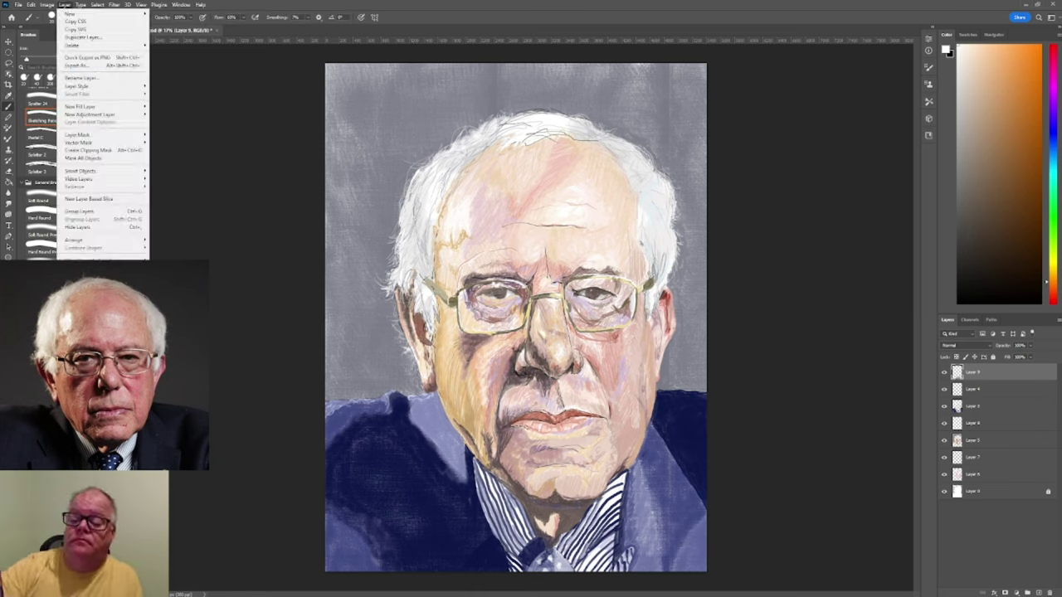
left_click(83, 240)
left_click(1036, 592)
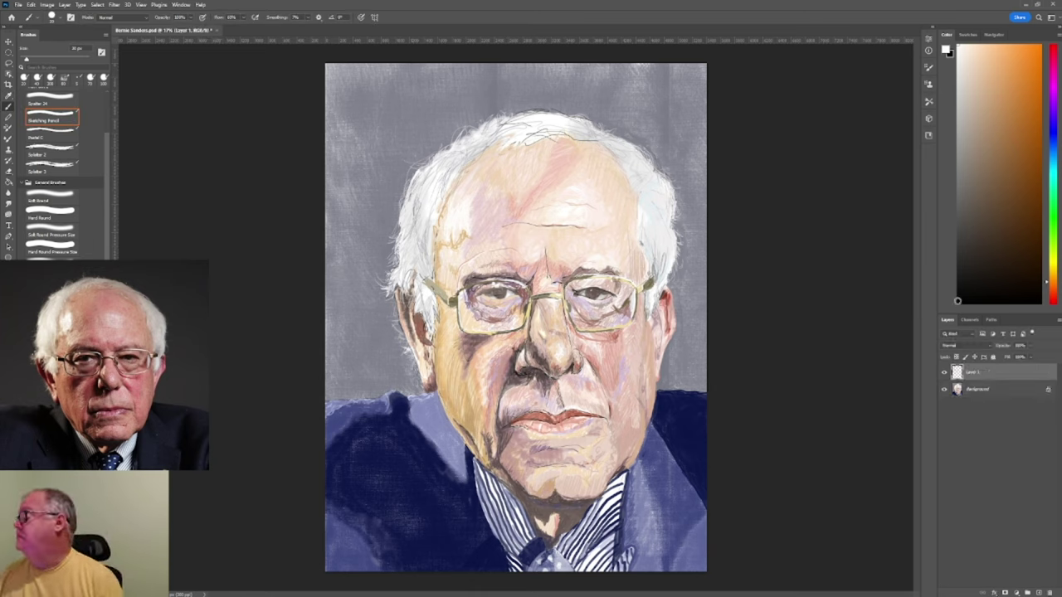
key("bracketleft")
key("bracketleft")
key("bracketleft")
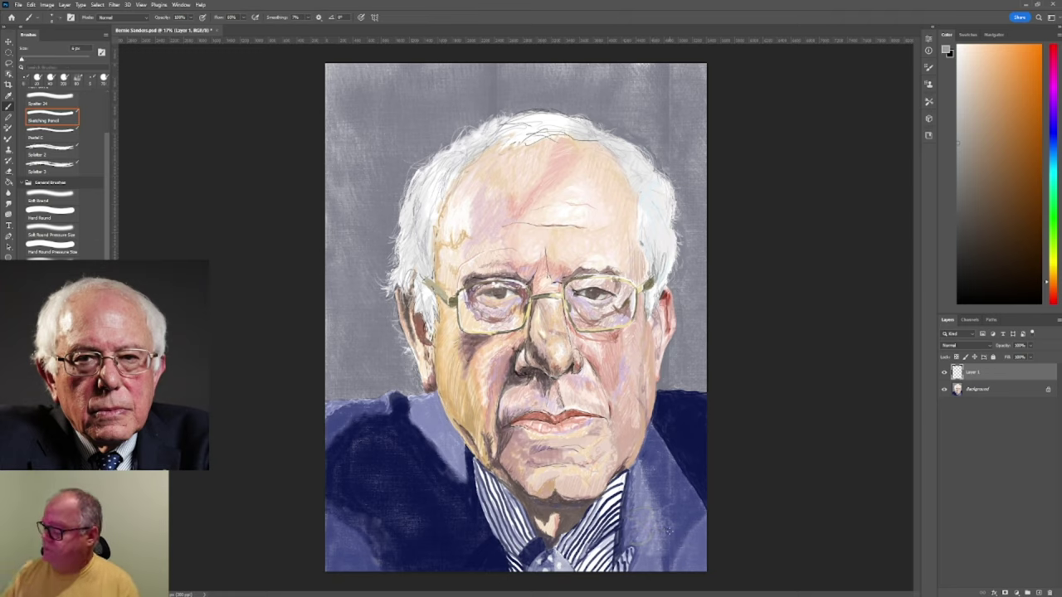